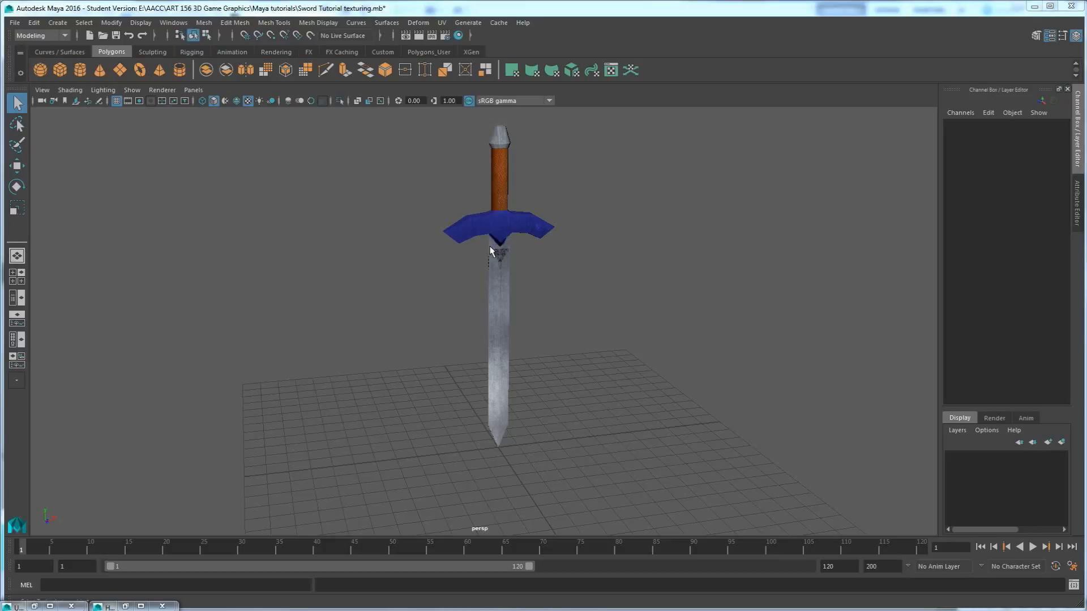
Select the sword and review its UV layout in the UV Editor and its material in the Hypershade
alt+drag(515, 260, 465, 174)
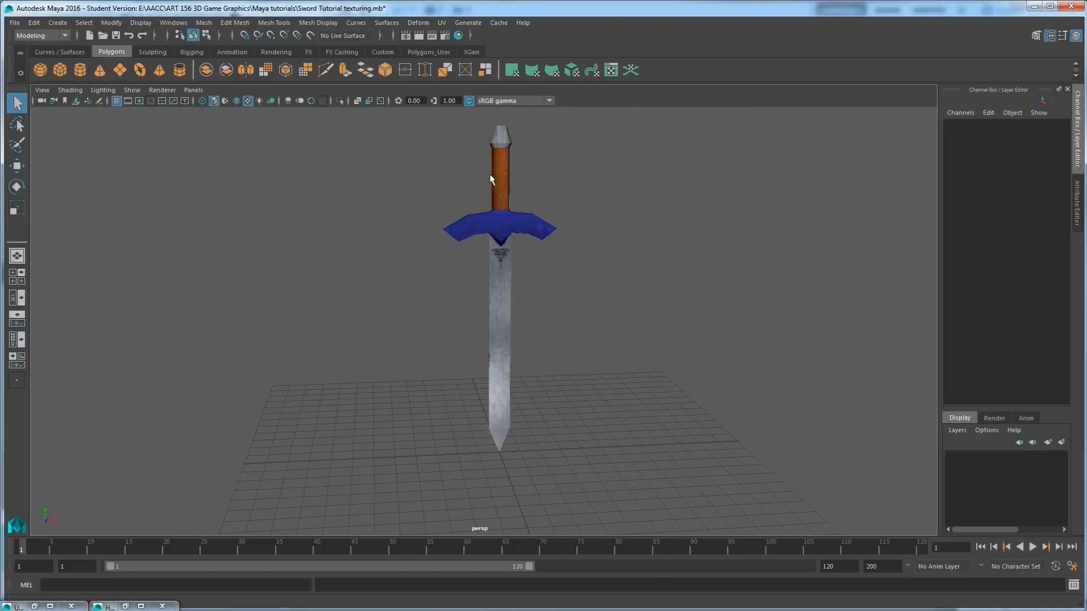
click(502, 226)
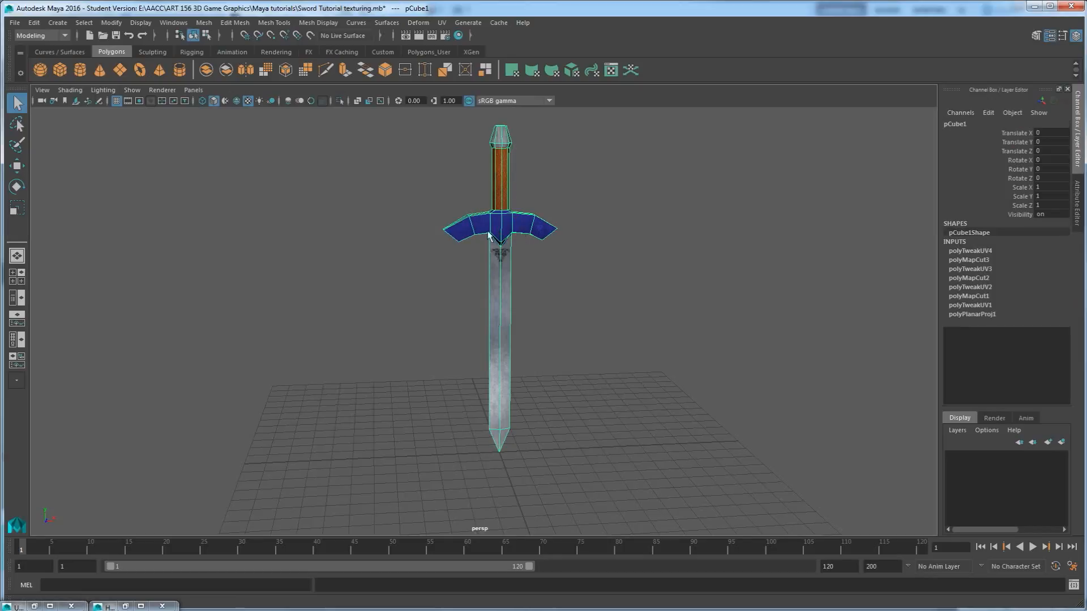
alt+drag(460, 281, 510, 239)
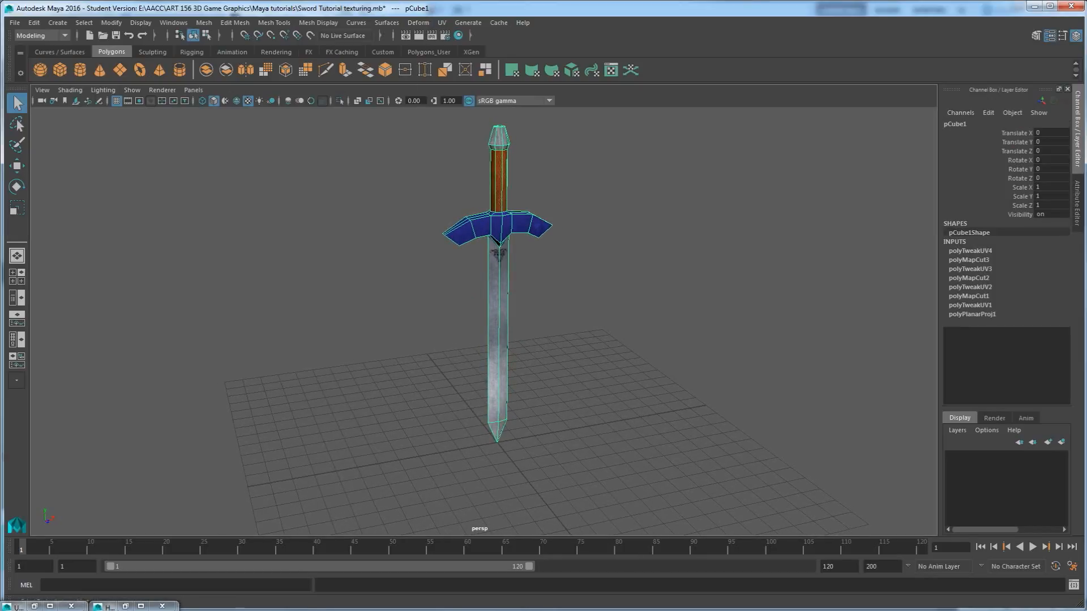
click(442, 23)
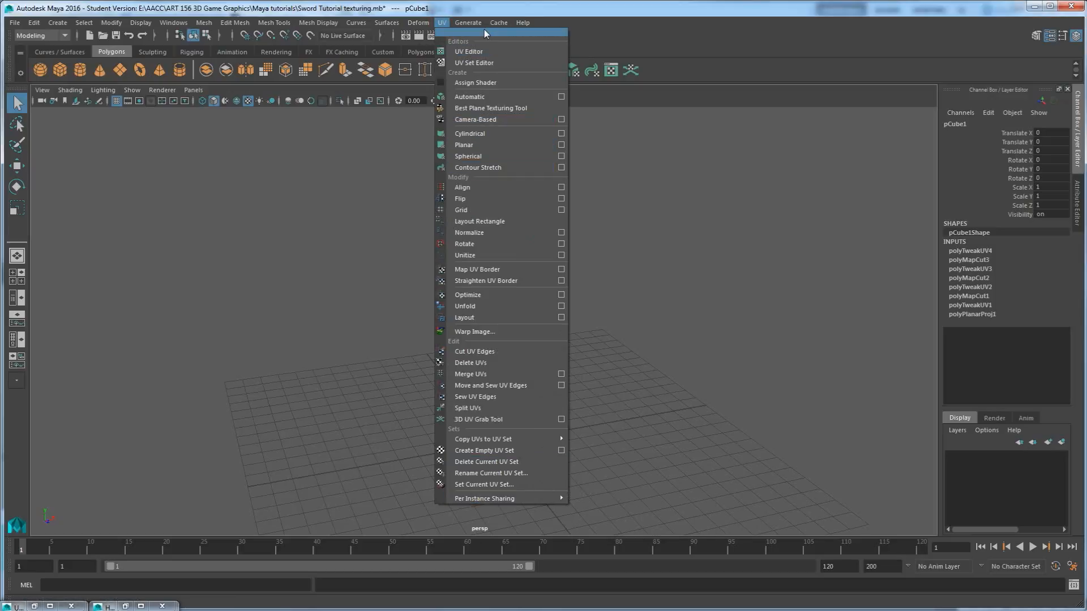
click(479, 52)
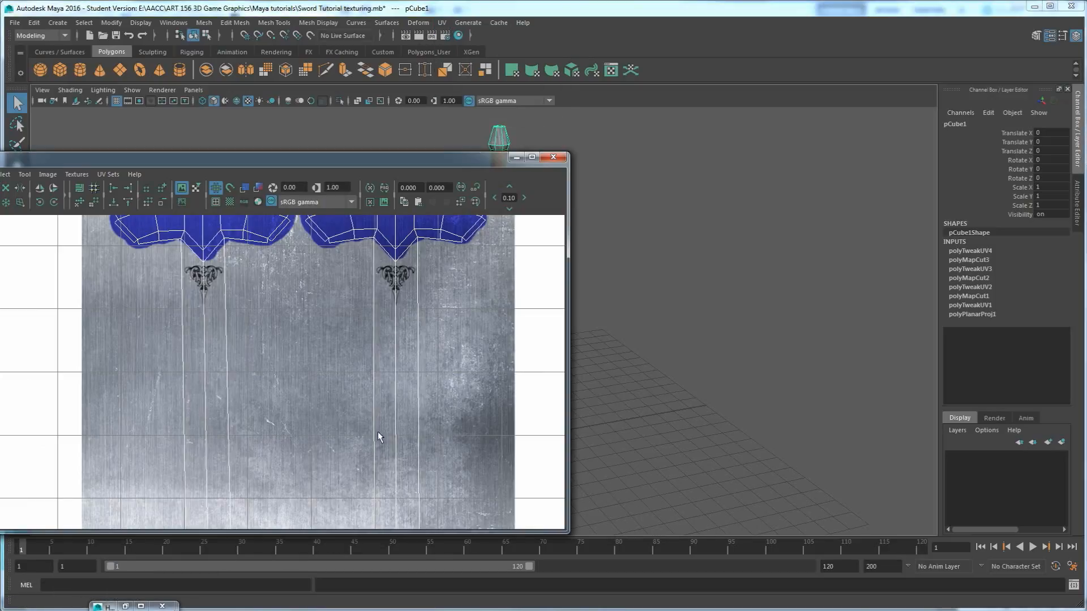
scroll(288, 326, down, 3)
scroll(276, 361, up, 2)
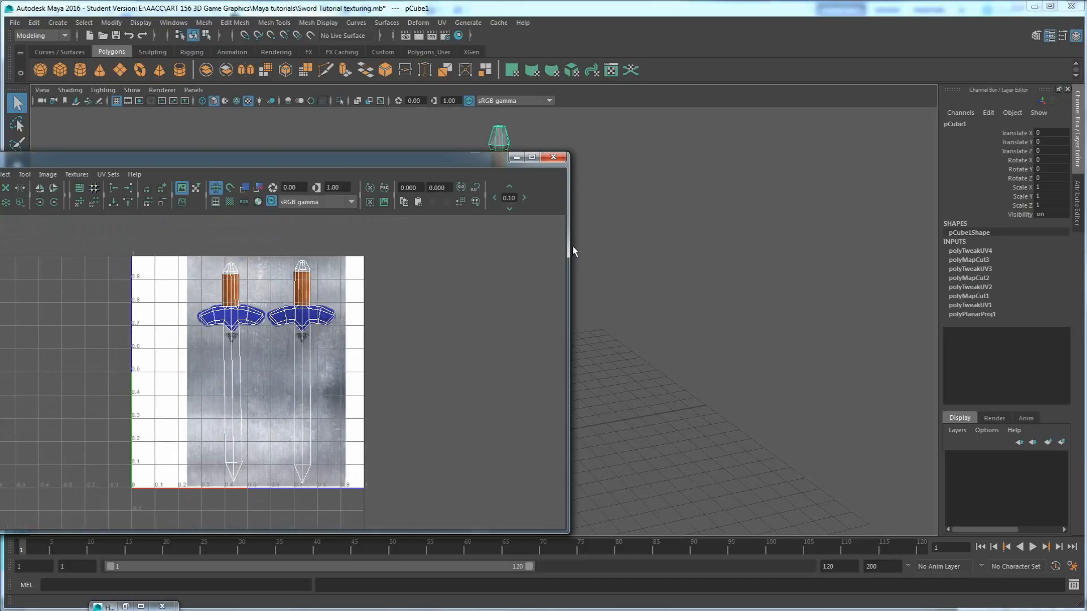
click(516, 157)
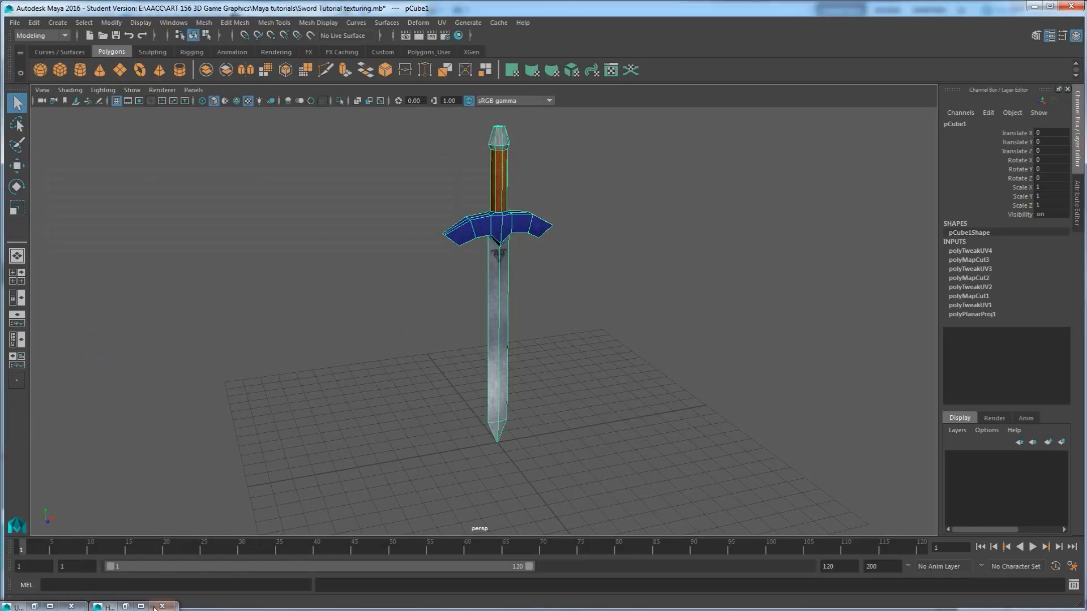
click(126, 605)
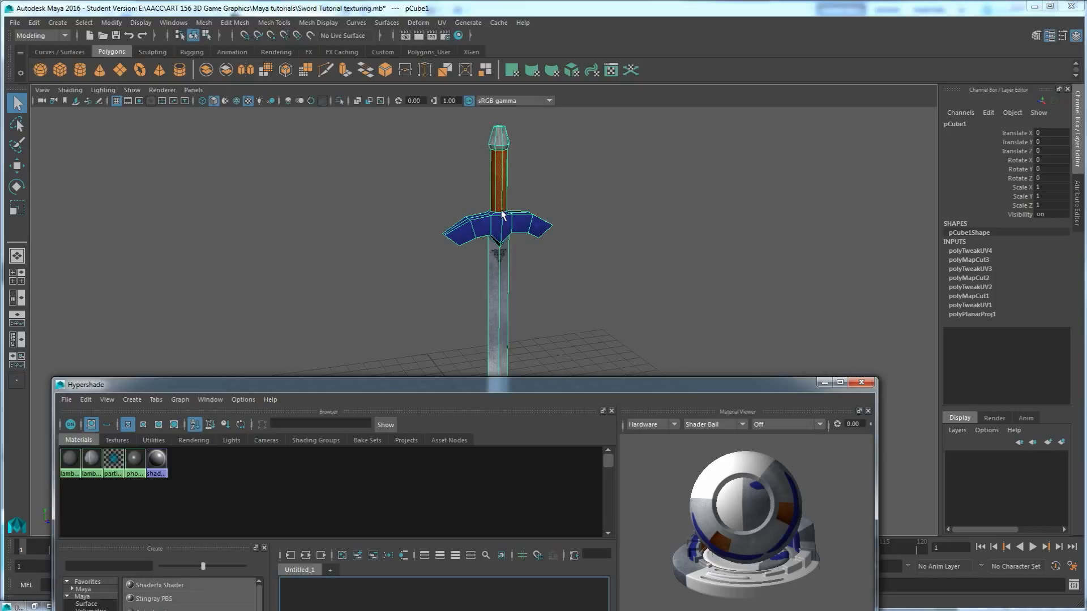
click(824, 382)
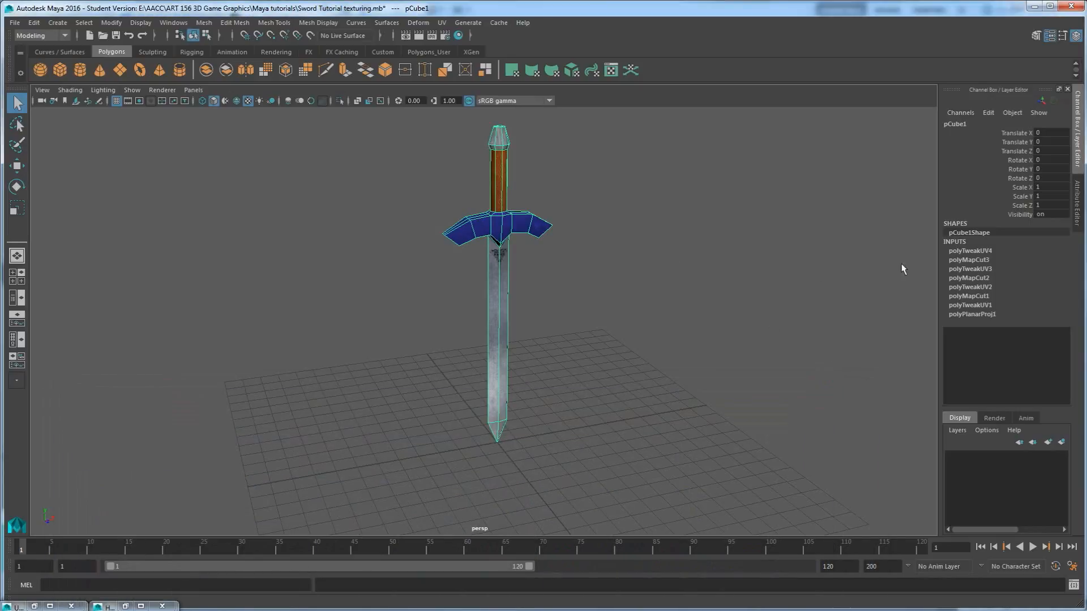
Delete the sword's construction history
click(35, 23)
mouse_move(85, 156)
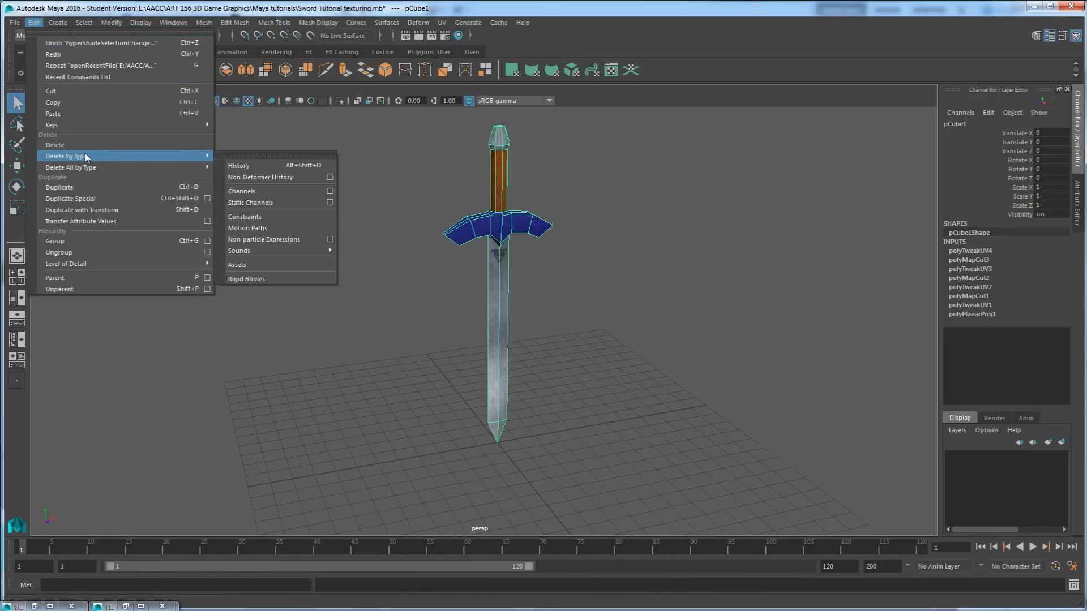
click(239, 166)
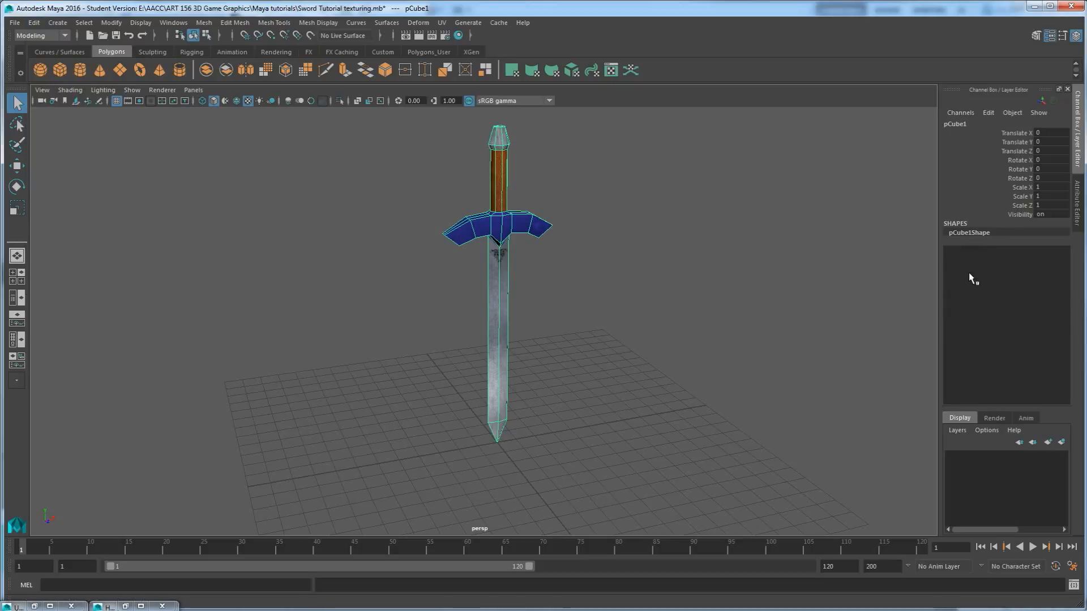
Move the sword off the grid to about X -19.385, Y 4.494, Z -2.404 and freeze its transformations
alt+drag(611, 318, 501, 269)
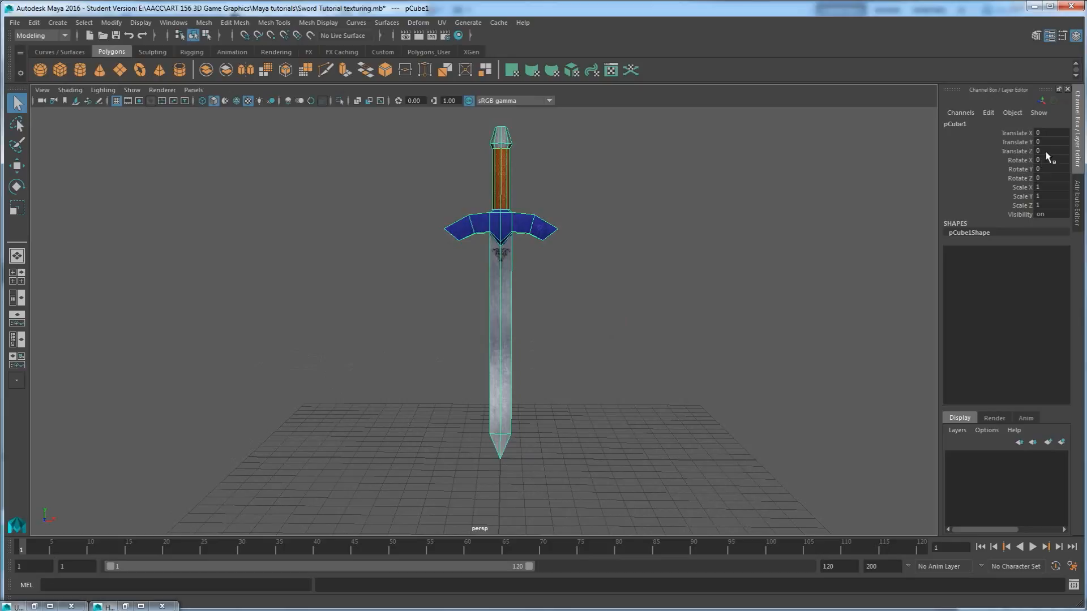
key(w)
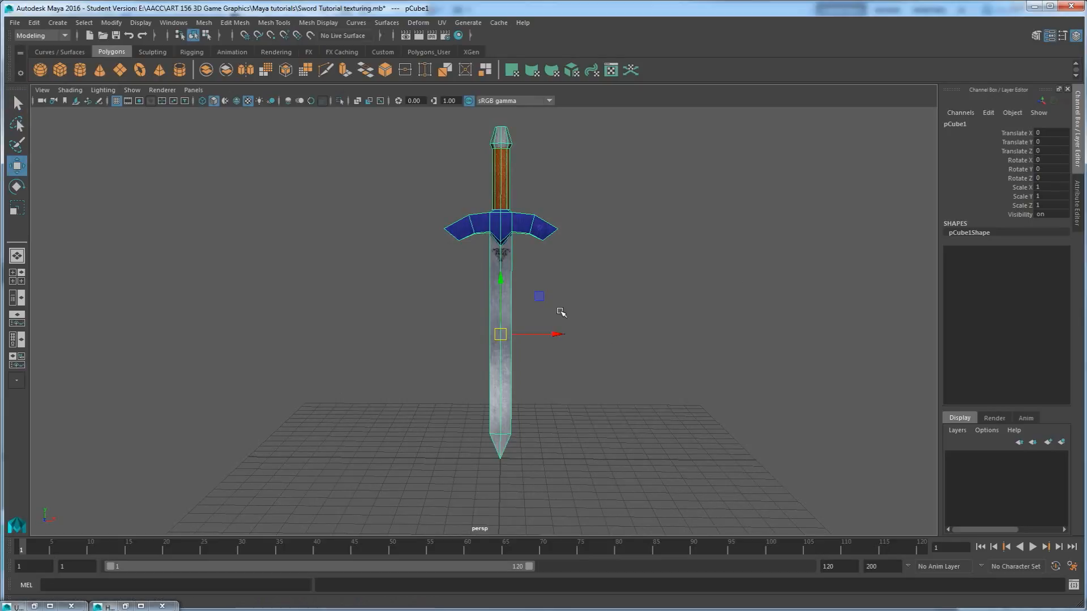
scroll(544, 334, down, 5)
drag(492, 334, 295, 286)
alt+drag(396, 334, 400, 357)
alt+drag(488, 379, 473, 357)
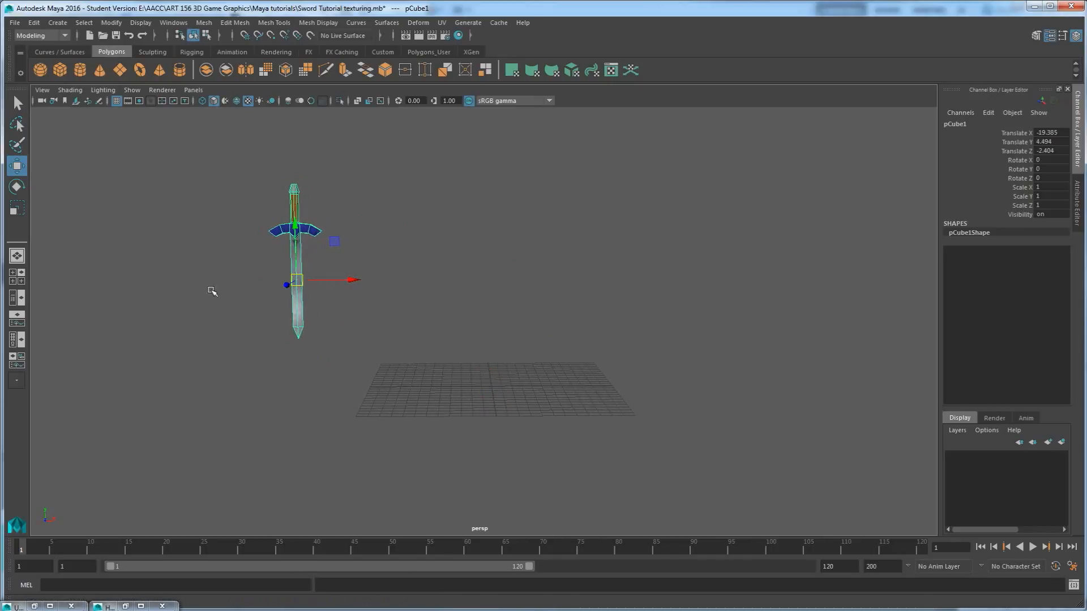
alt+drag(266, 334, 387, 311)
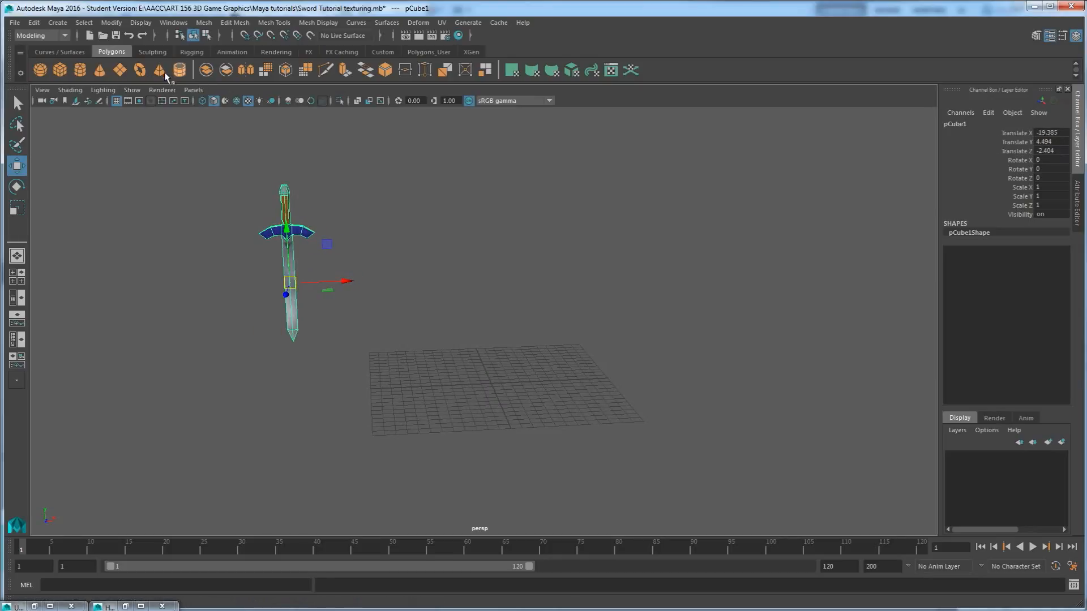
click(111, 23)
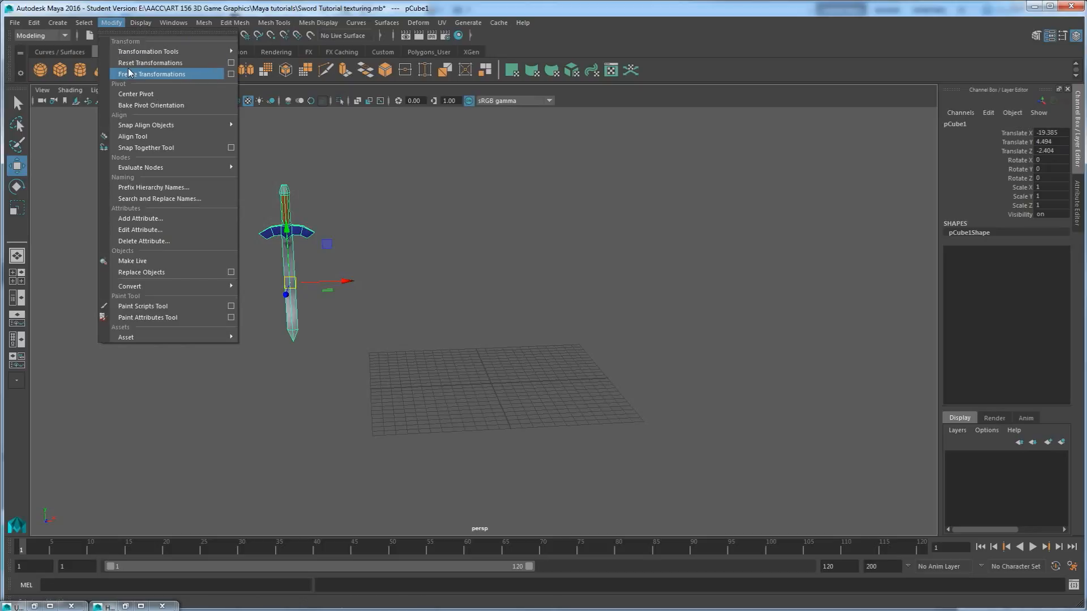
click(130, 74)
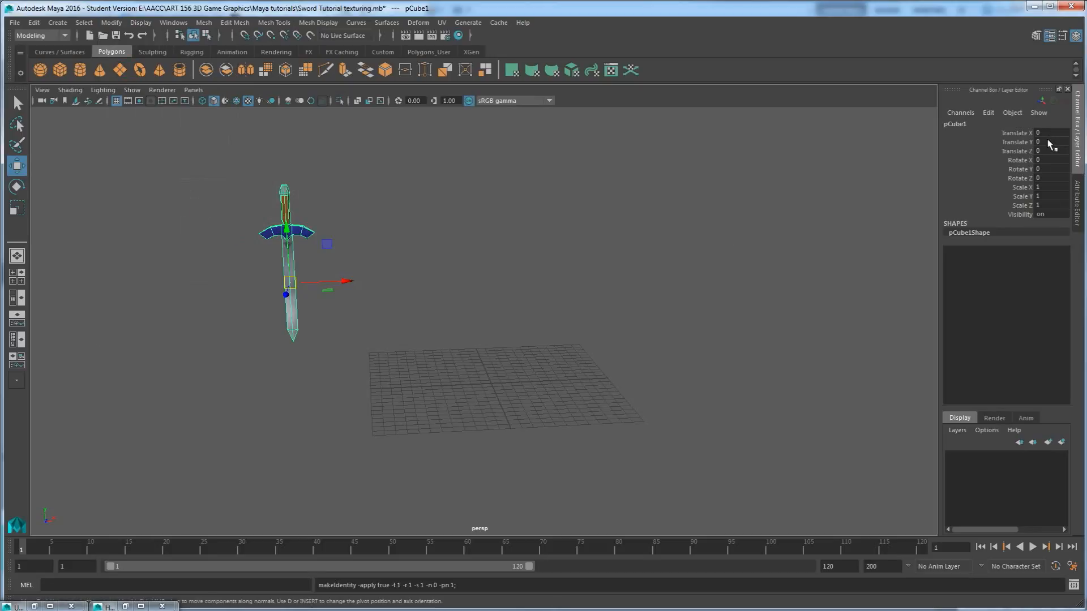
Move the sword back over the grid and snap its pivot to the grid's origin
alt+drag(648, 272, 486, 396)
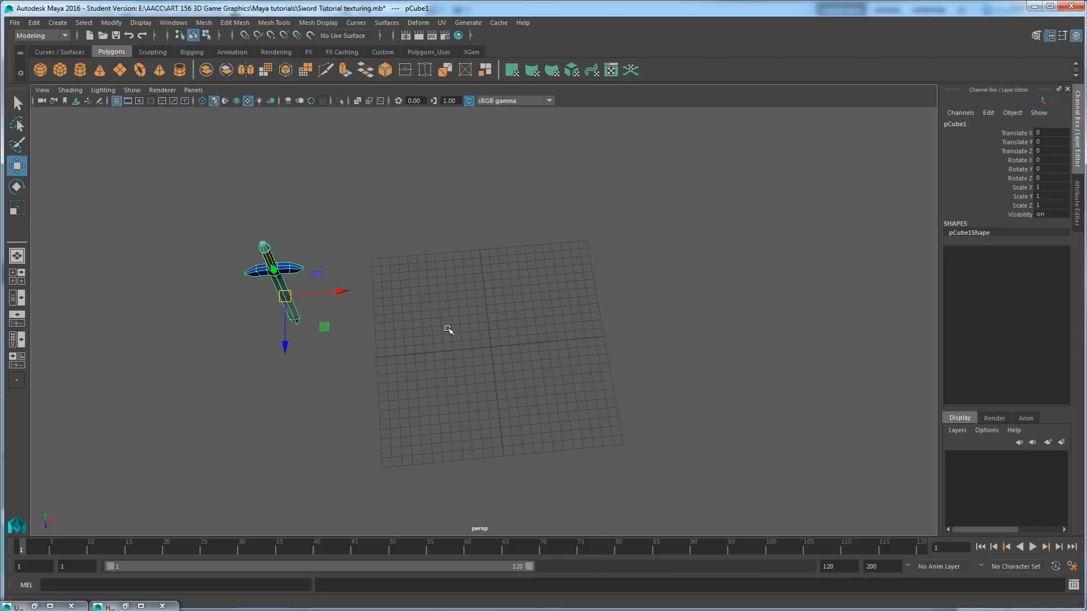
drag(323, 327, 577, 315)
alt+drag(540, 347, 557, 321)
alt+right_drag(557, 321, 571, 320)
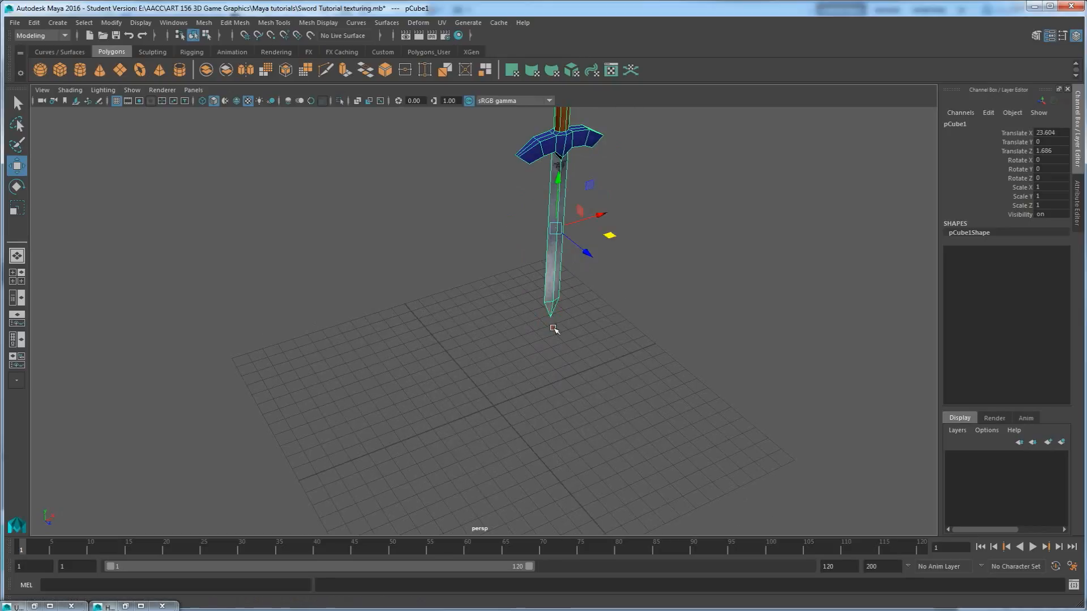
alt+drag(559, 328, 547, 334)
key(x)
middle_drag(556, 331, 557, 332)
key(ctrl+z)
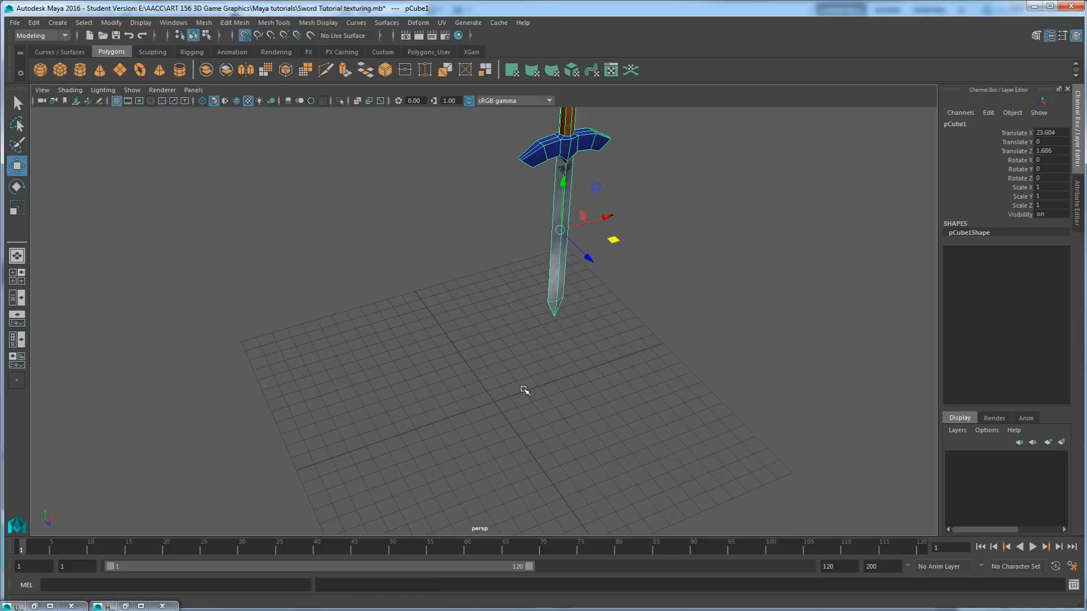
middle_click(495, 399)
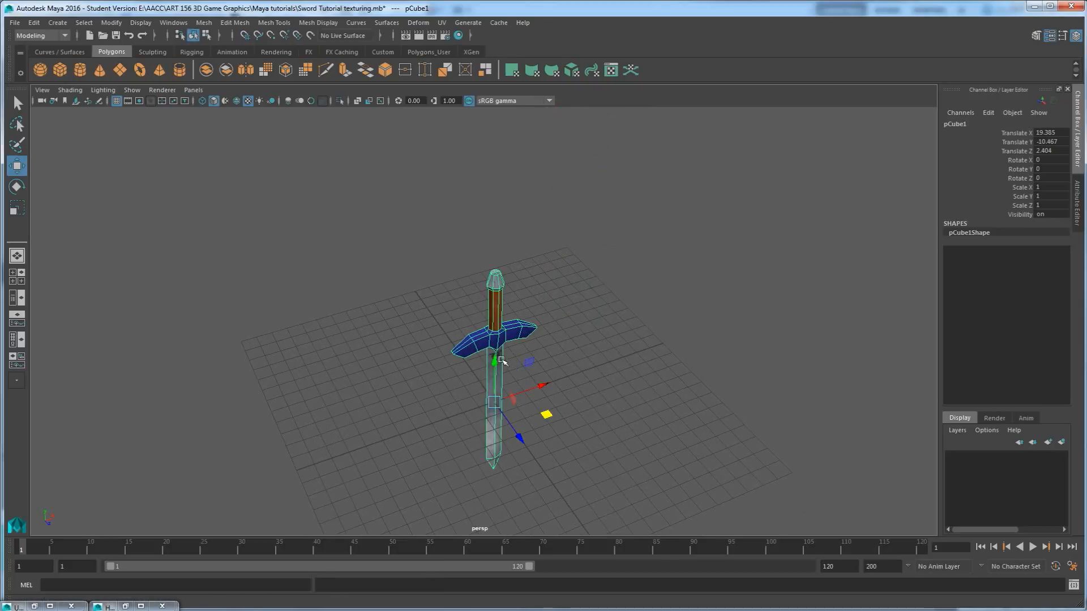
Raise the sword vertically to a Translate Y of about -4.457 so its blade tip rests on the grid
alt+drag(492, 364, 499, 406)
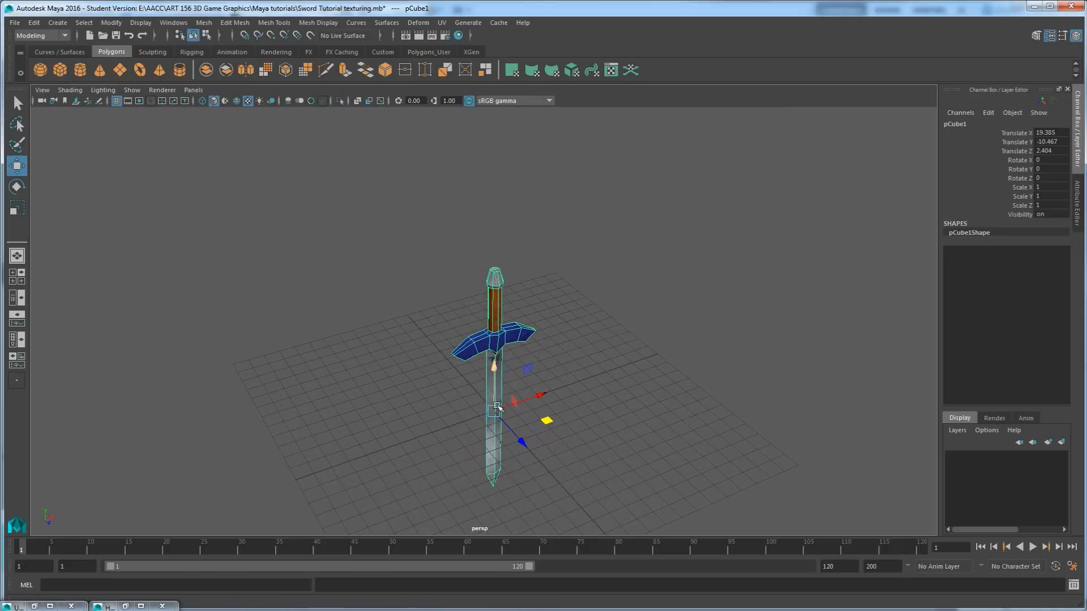
alt+middle_drag(526, 403, 574, 376)
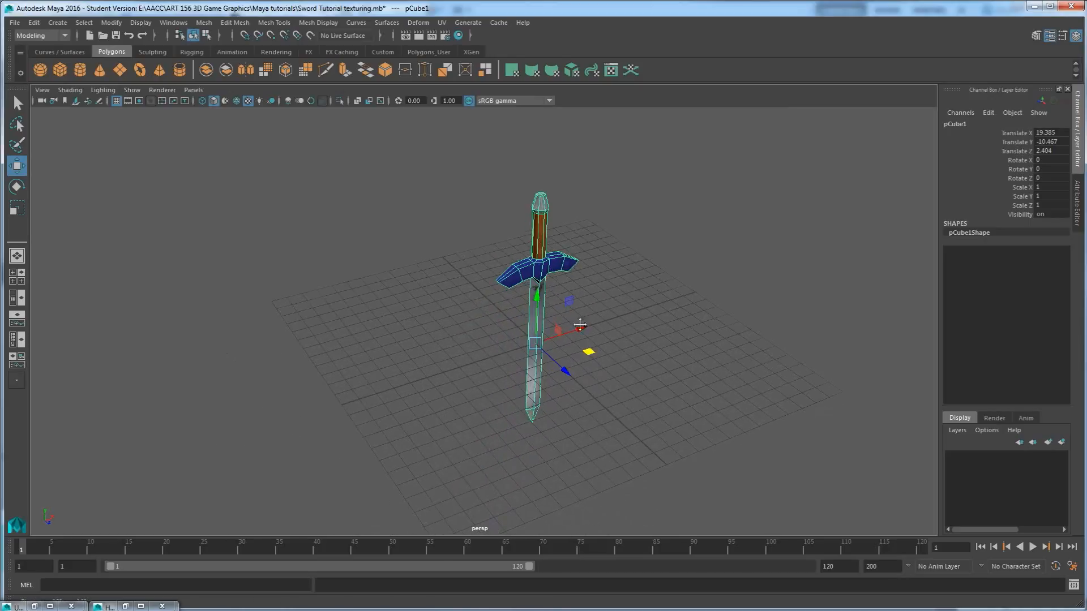
click(574, 375)
click(543, 320)
alt+drag(565, 387, 580, 368)
scroll(552, 368, up, 5)
scroll(546, 381, up, 1)
alt+middle_drag(546, 381, 519, 344)
alt+drag(519, 345, 528, 386)
drag(607, 268, 605, 34)
alt+drag(586, 411, 569, 390)
scroll(572, 391, down, 5)
alt+middle_drag(573, 393, 543, 421)
alt+drag(543, 420, 568, 447)
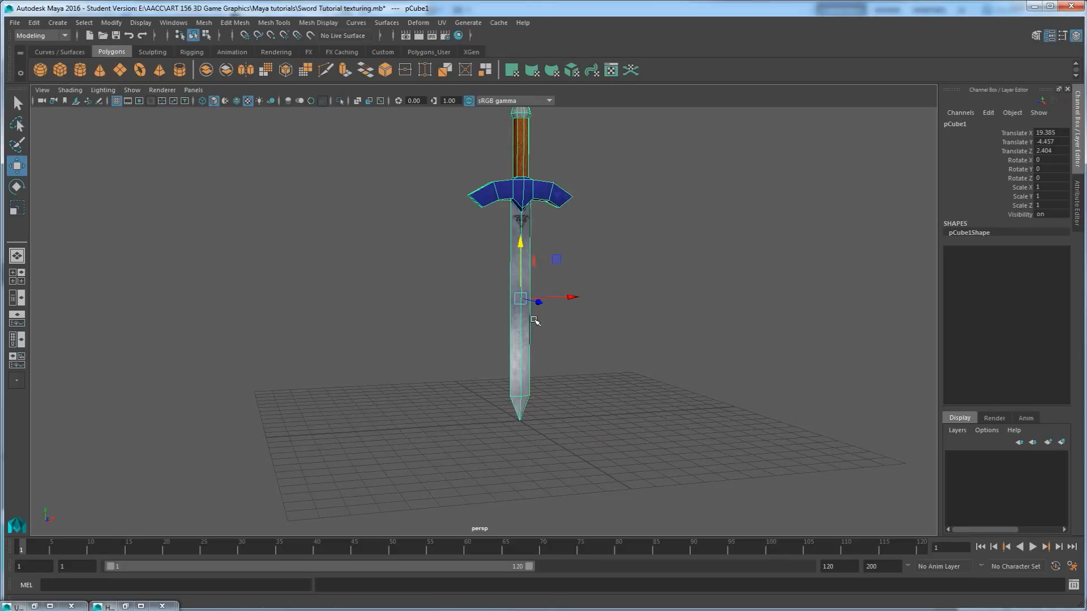
alt+drag(508, 357, 502, 374)
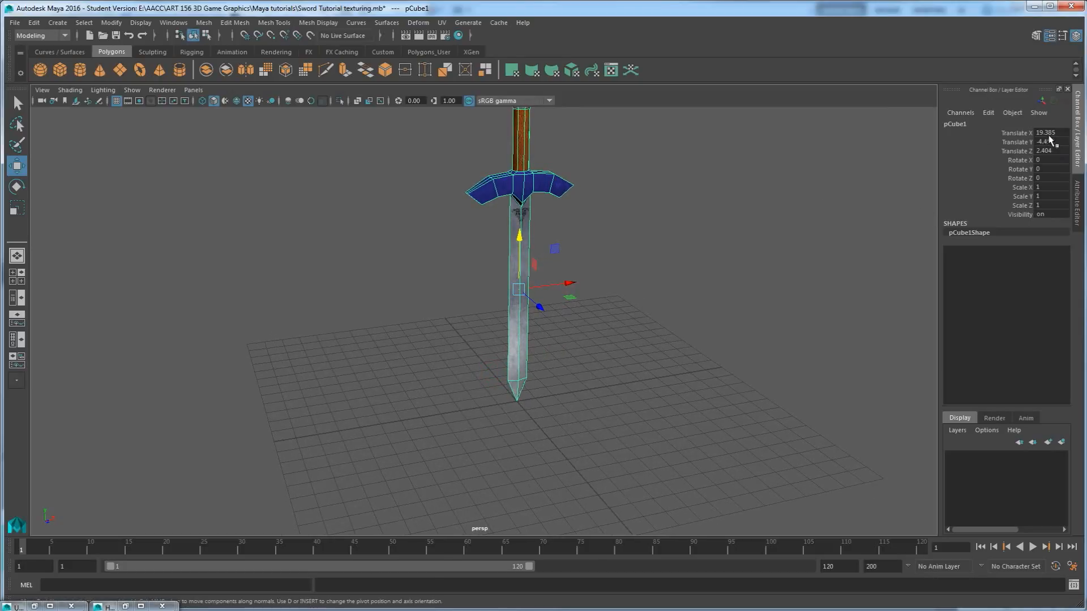
Freeze the transformations of the sword at its new position on the grid
click(111, 23)
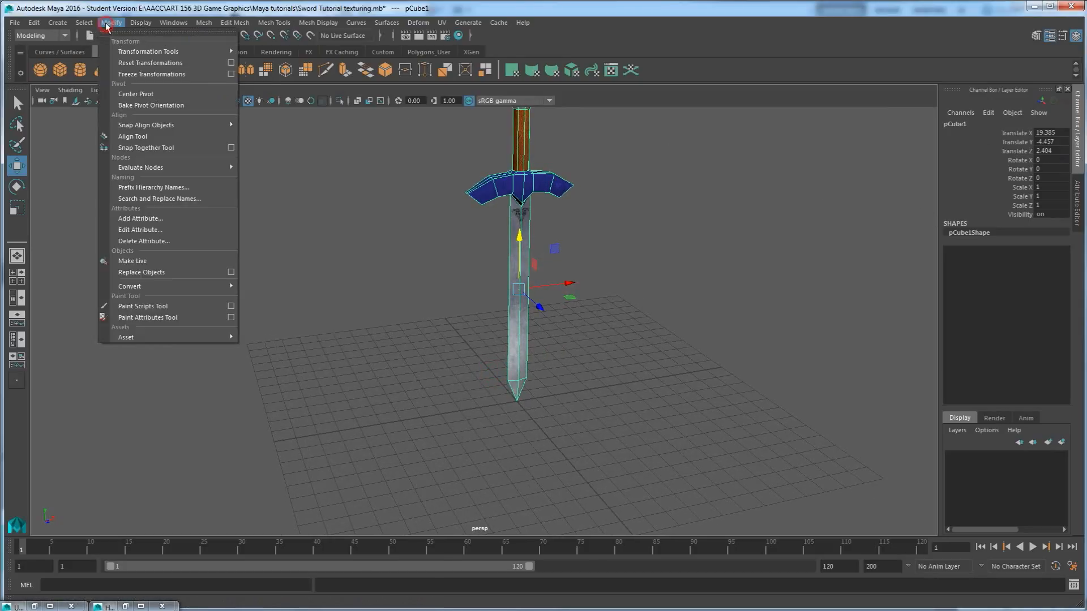
click(126, 76)
alt+drag(747, 293, 657, 381)
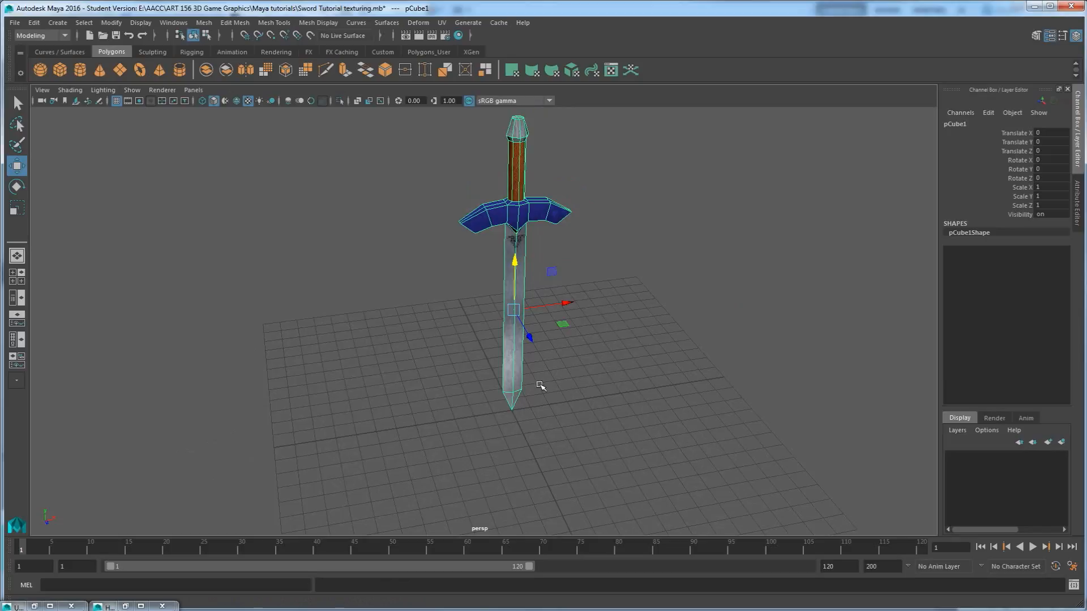
Rename the pCube1 object to Sword
scroll(448, 441, down, 5)
alt+drag(471, 439, 478, 418)
scroll(478, 418, up, 1)
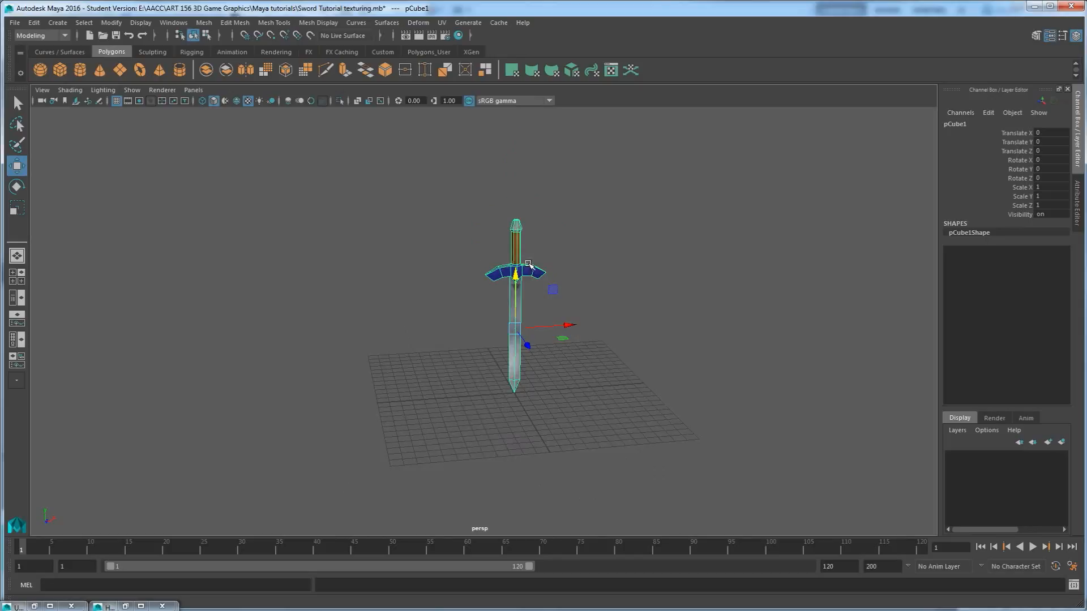
double_click(961, 125)
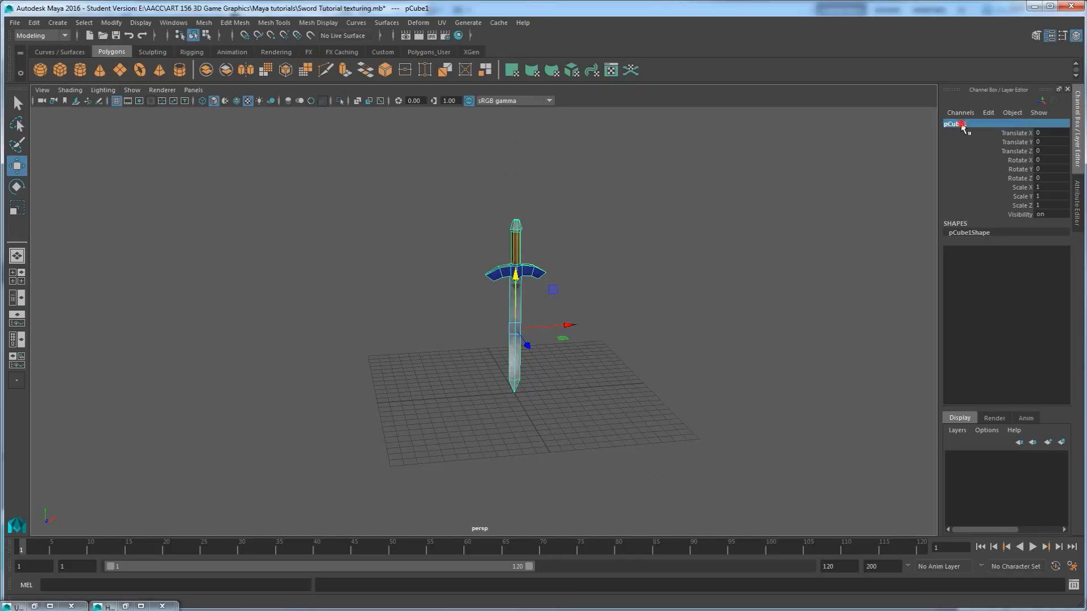
text(Swor)
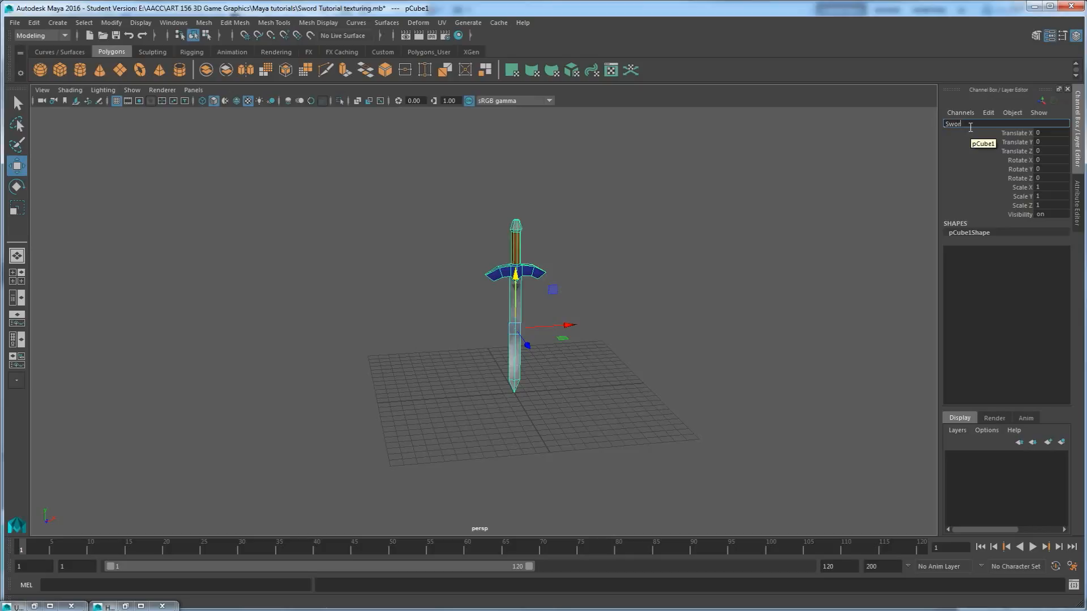
key(Return)
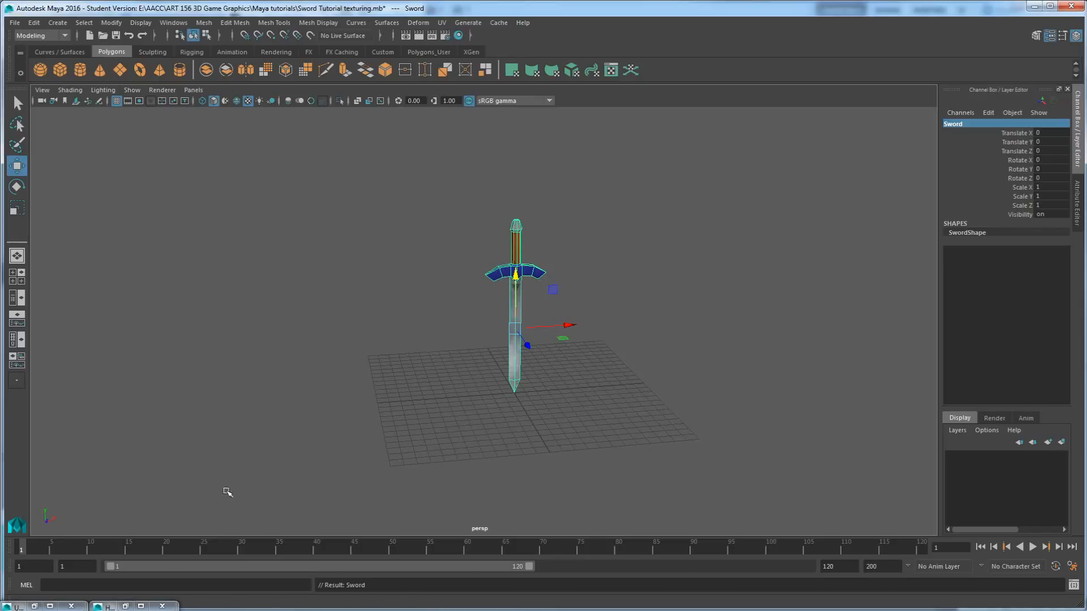
Open the Hypershade and rename the sword's lambert2 material to txt_Sword
click(175, 24)
mouse_move(197, 90)
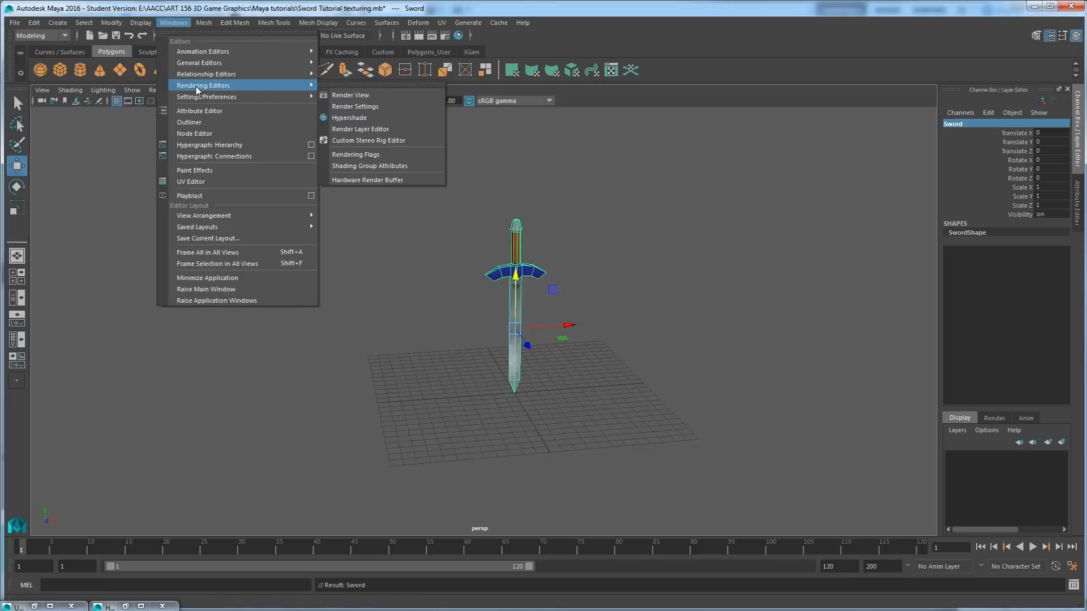
click(355, 121)
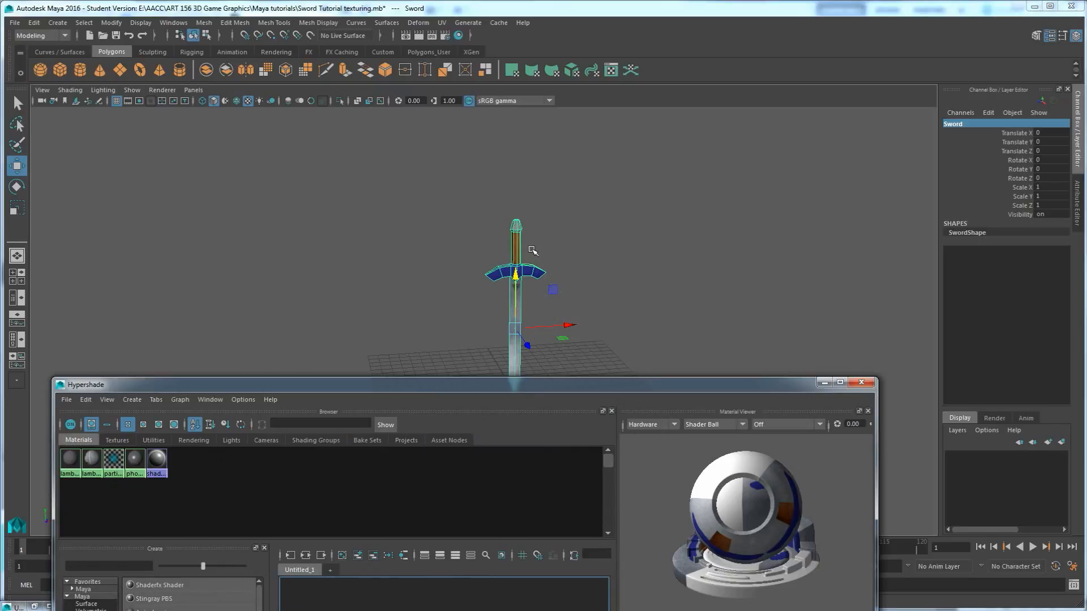
click(91, 462)
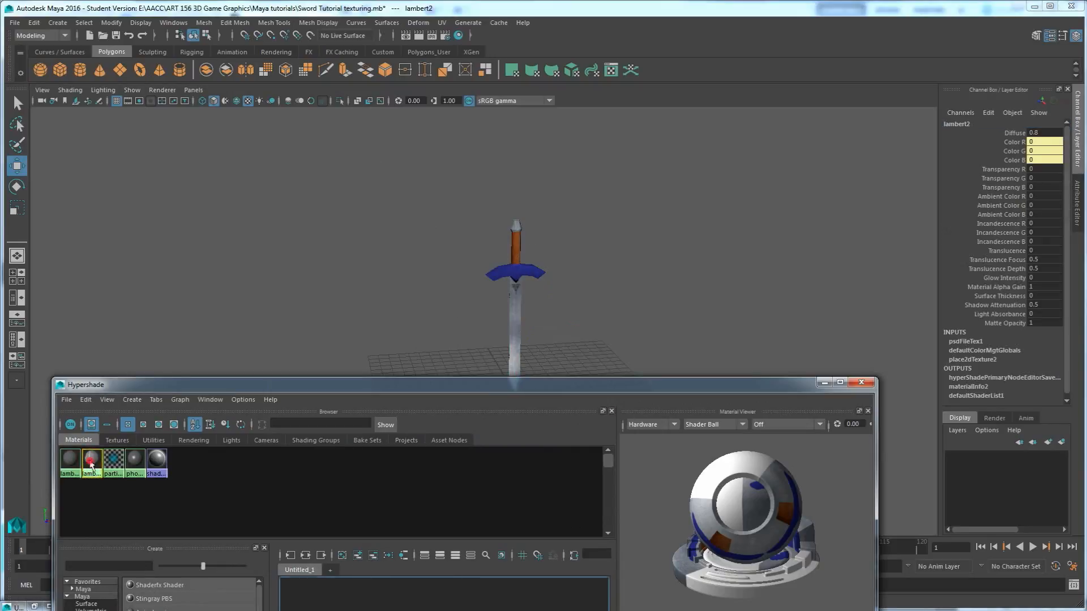
double_click(91, 462)
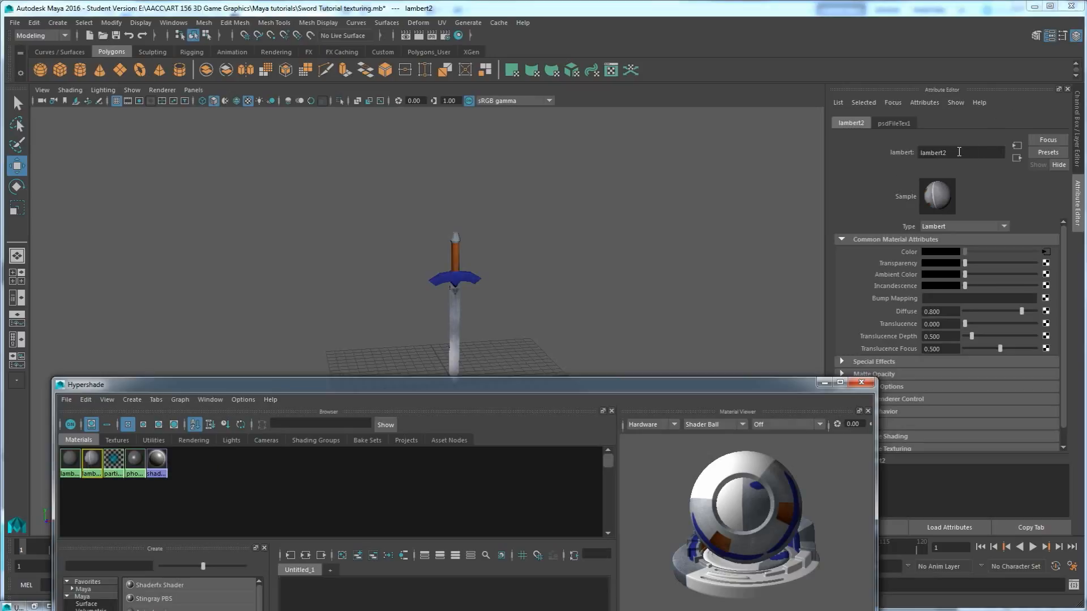
drag(961, 152, 900, 160)
text(txt_Sword)
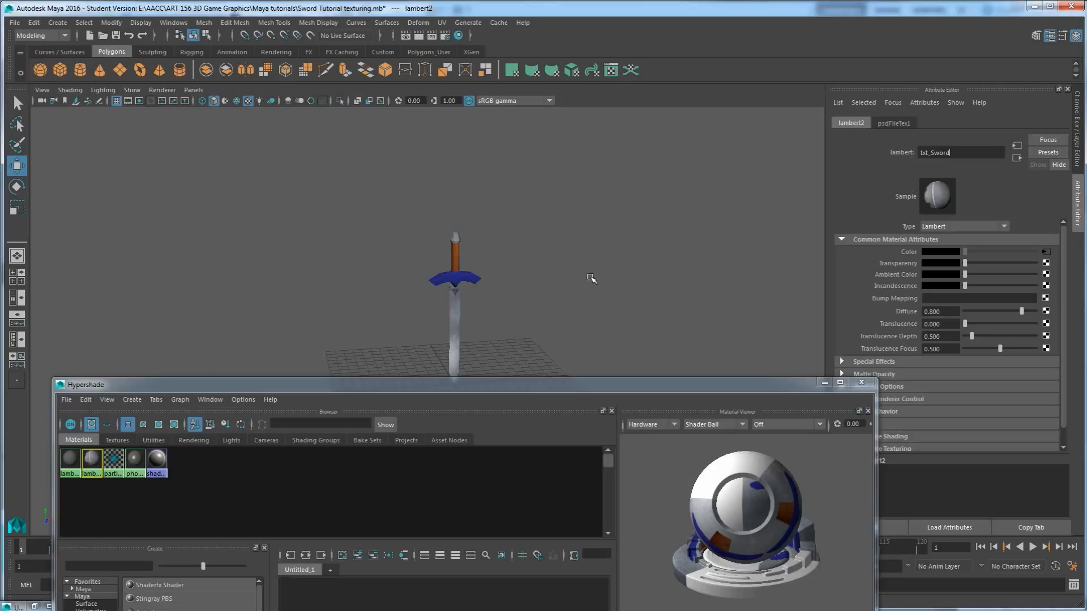
key(Return)
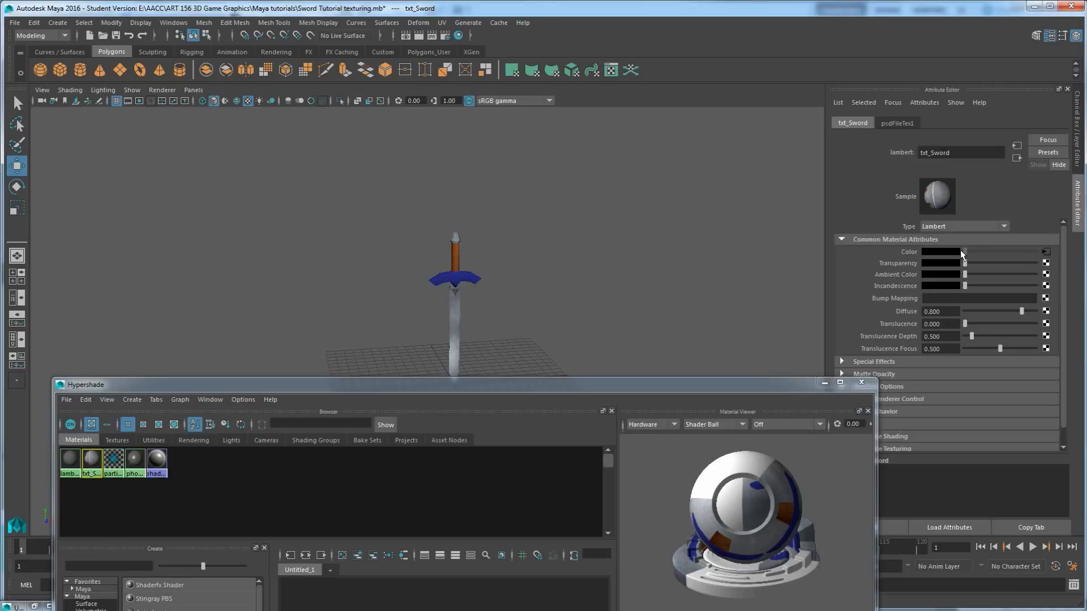
Open the file attributes of the txt_Sword color texture, minimize the Hypershade and switch to Sword Tutorial.psd in Photoshop
click(1048, 252)
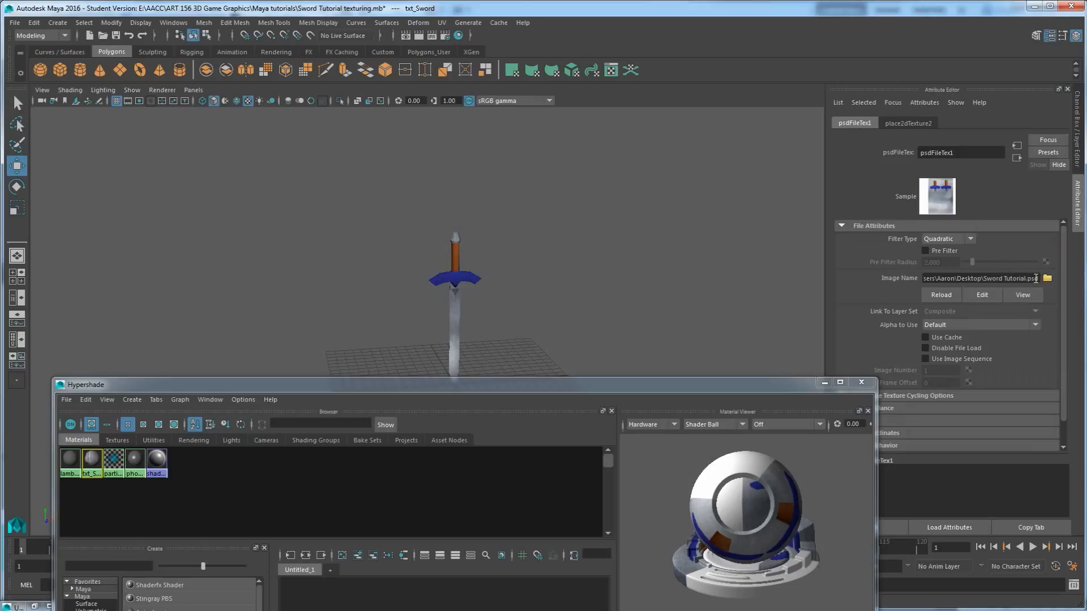
click(824, 383)
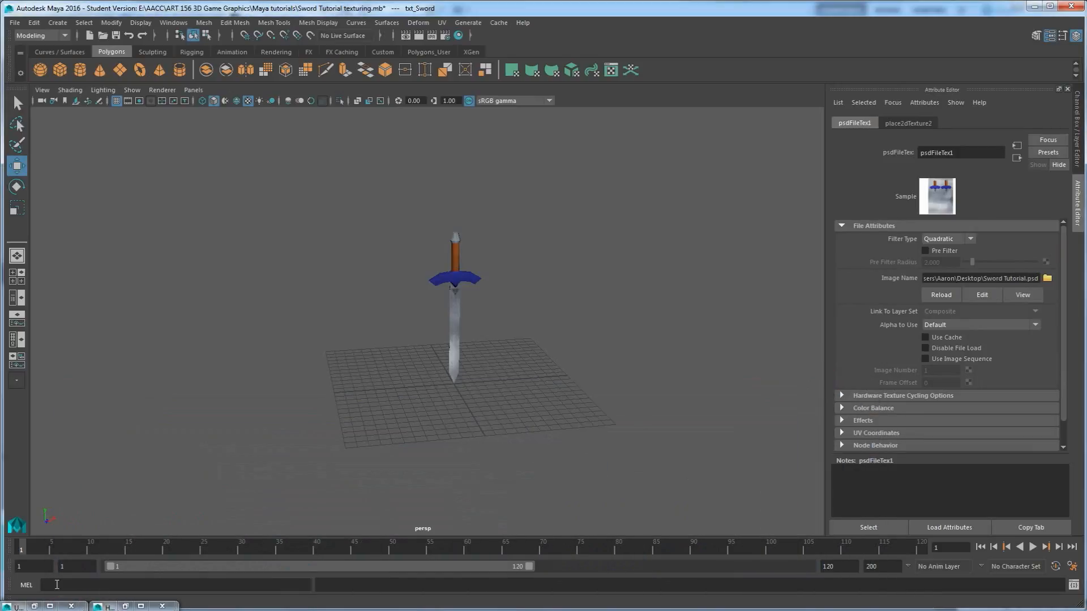
mouse_move(170, 605)
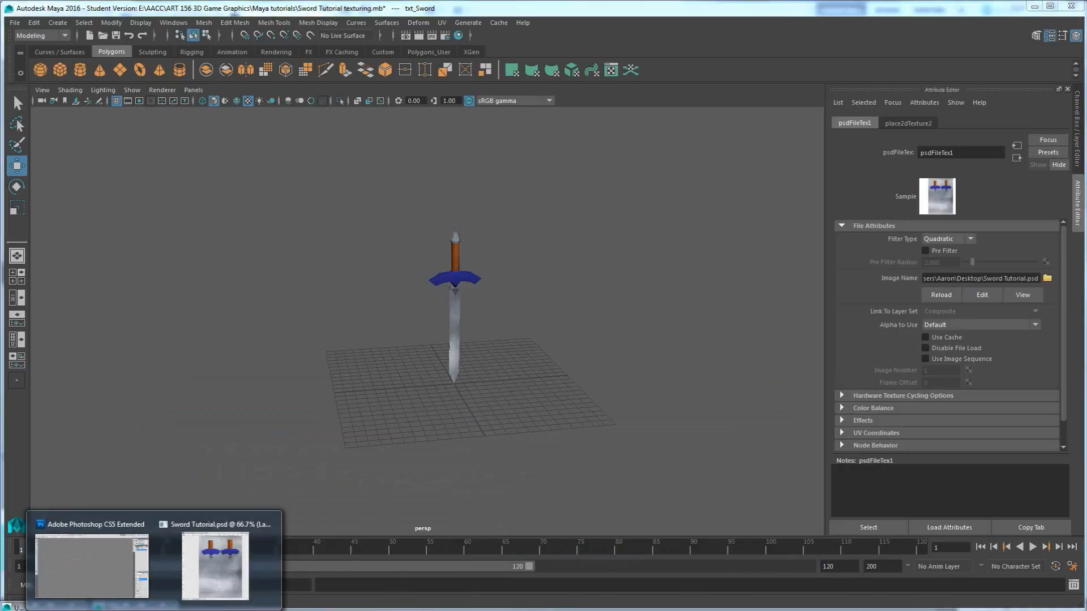
click(210, 566)
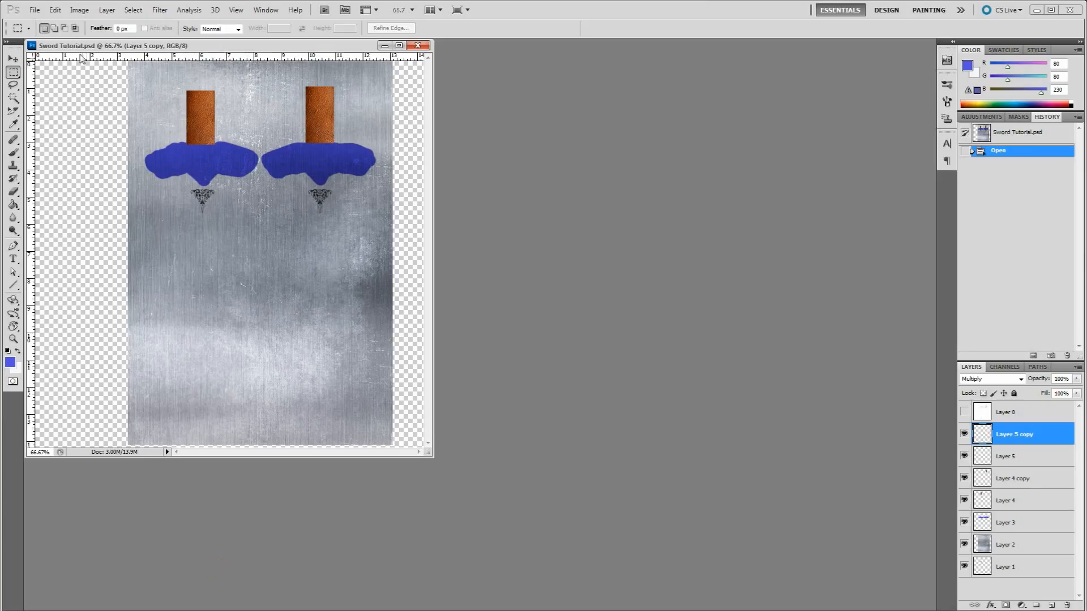
Save a copy of the texture to the Desktop as txt_Sword in Targa format at 24 bits/pixel and switch back to Maya
click(35, 9)
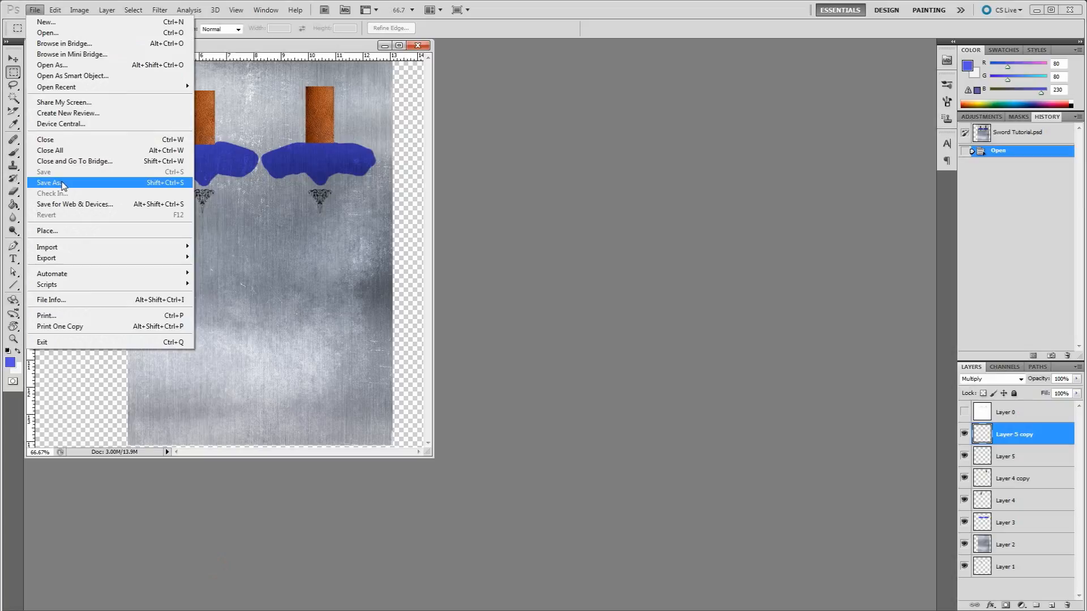
click(61, 184)
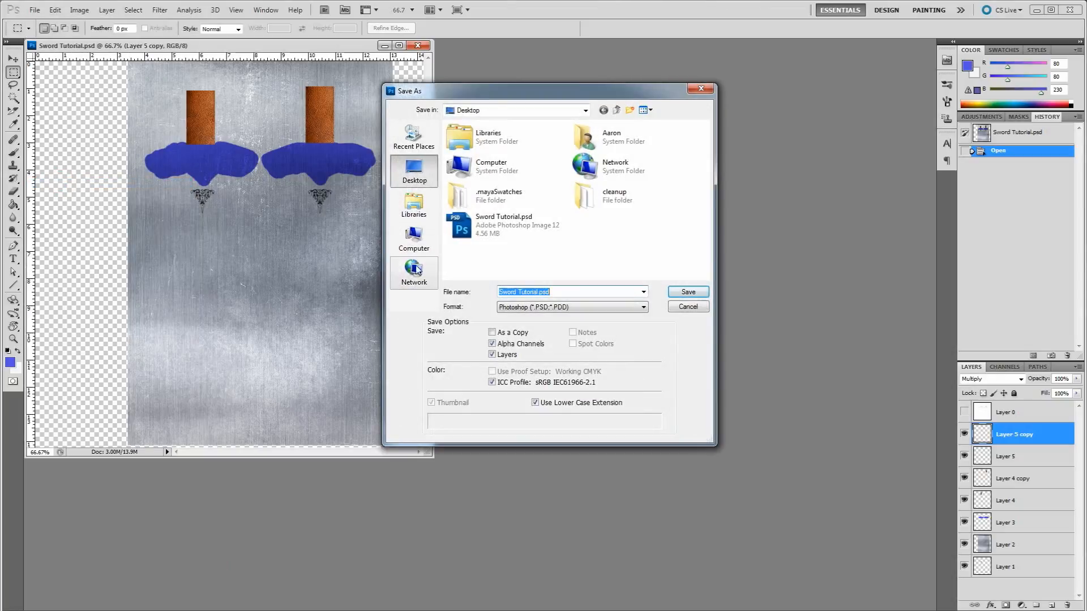
click(553, 307)
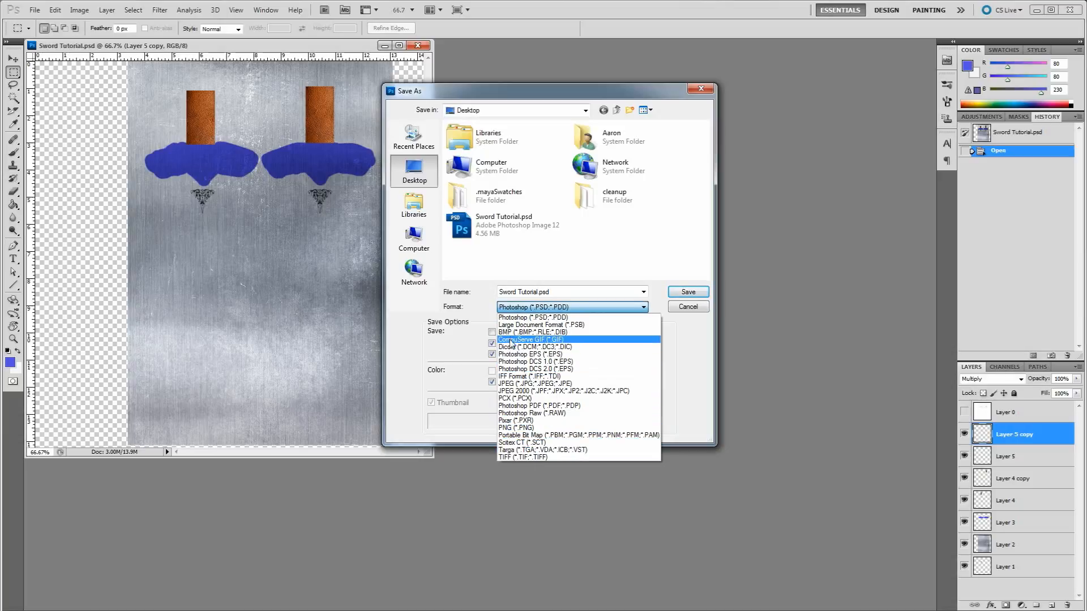
click(517, 450)
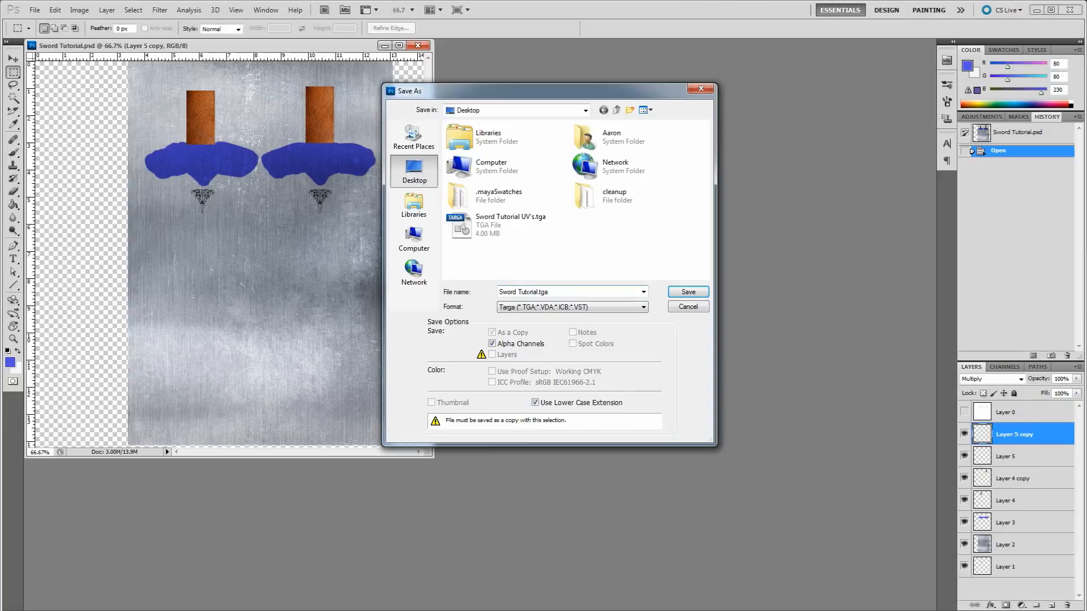
click(539, 292)
drag(538, 292, 480, 296)
text(txt_Sword)
click(688, 292)
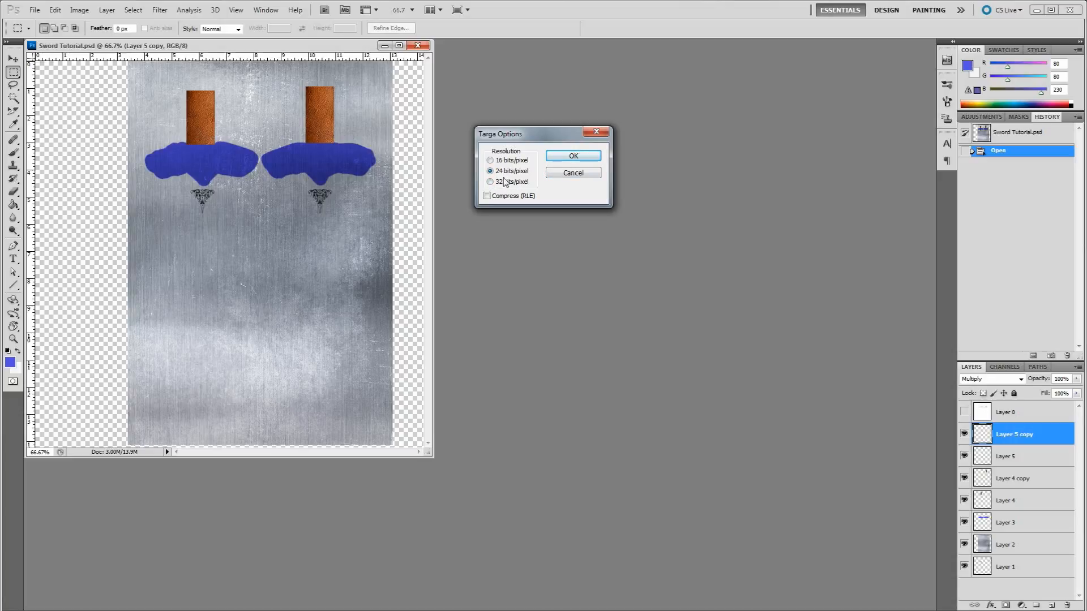
click(573, 156)
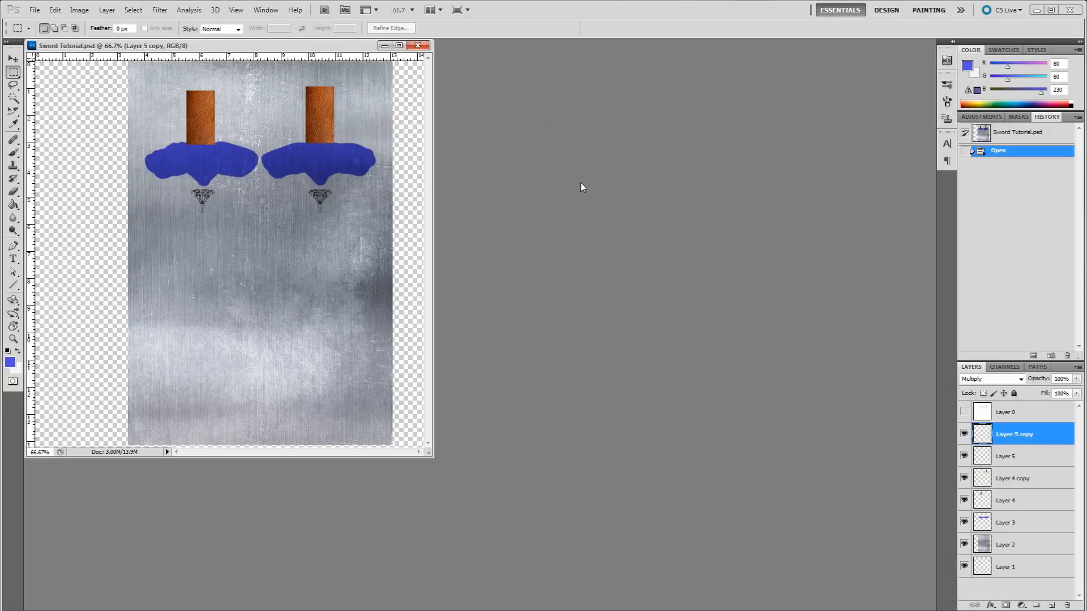
click(1037, 10)
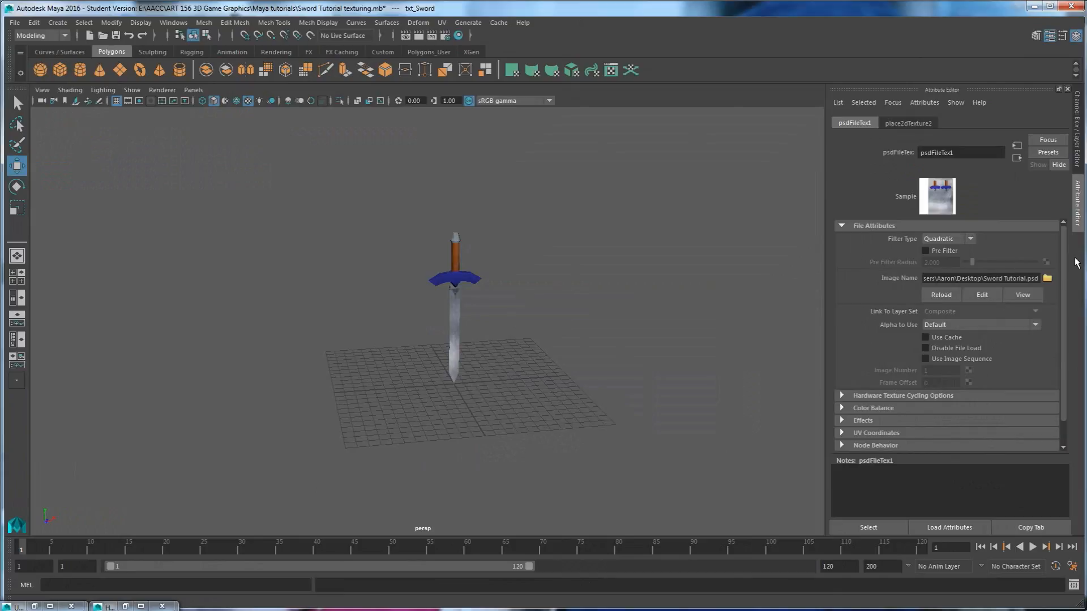
click(1048, 279)
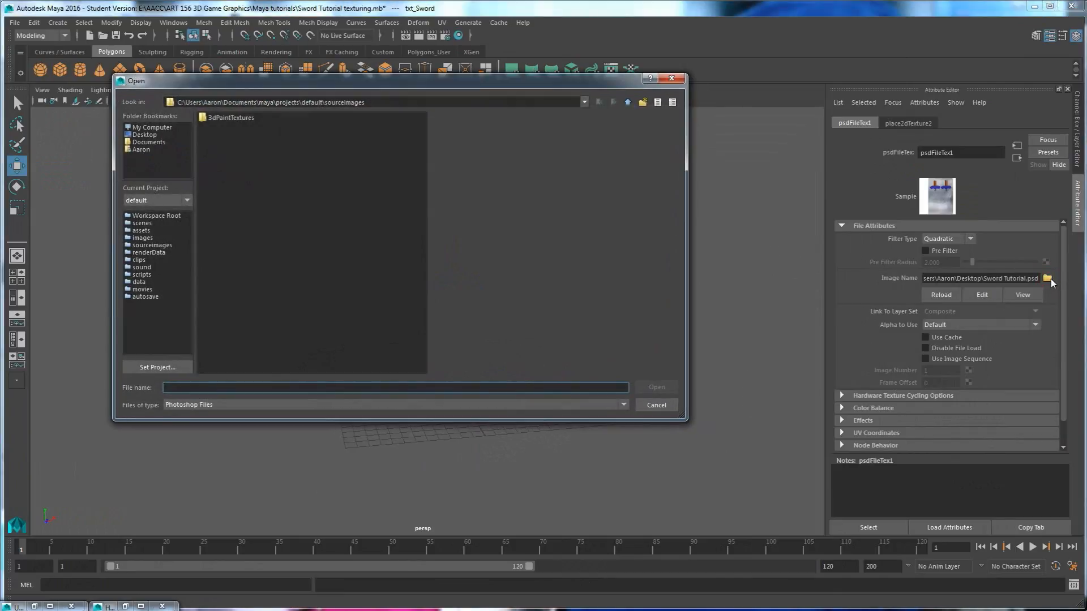
click(145, 135)
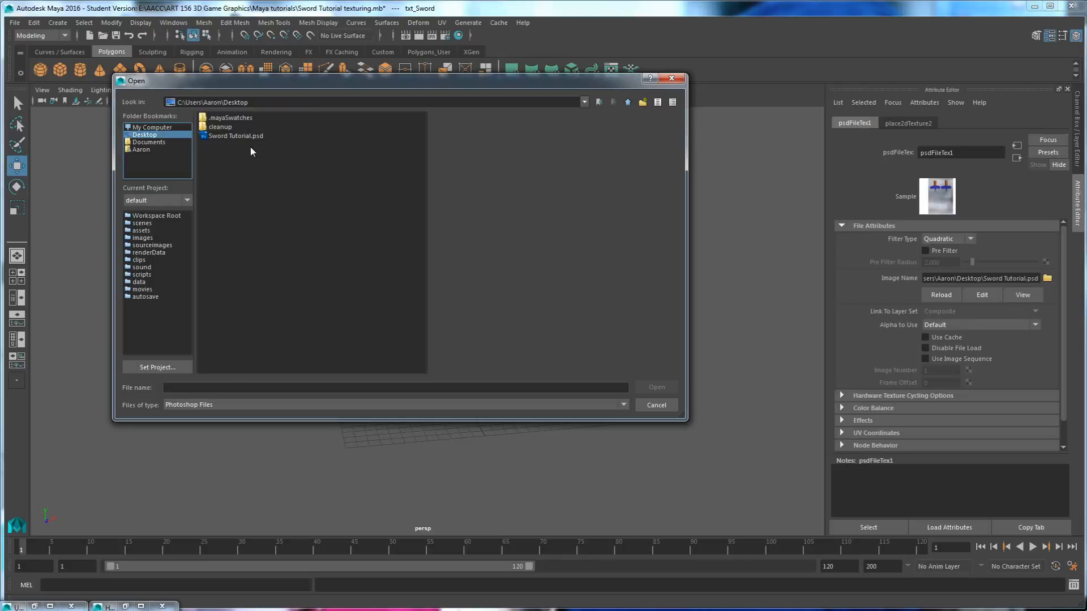
click(200, 405)
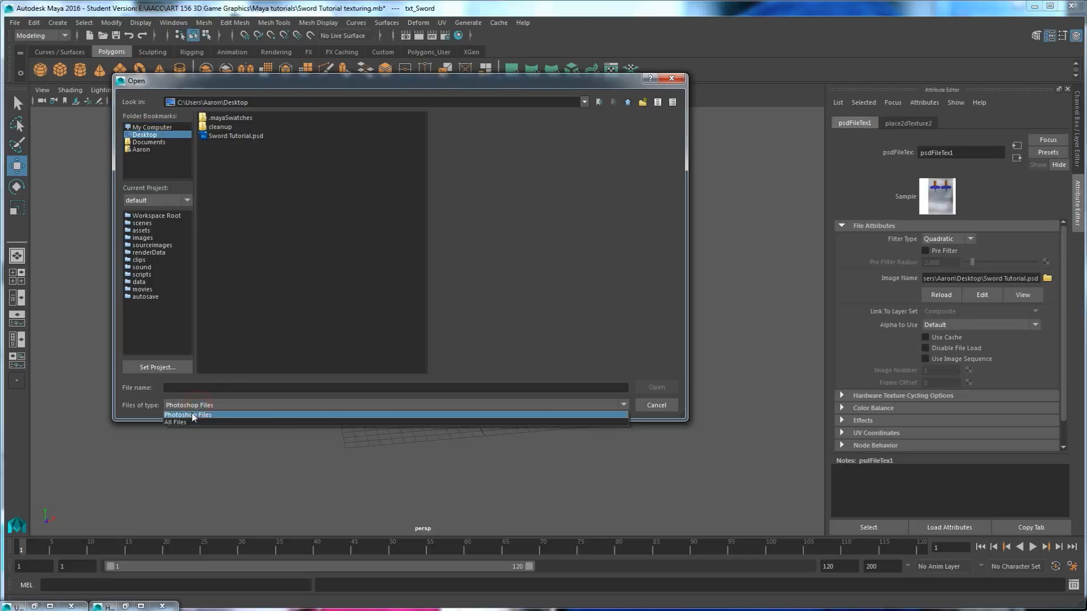
click(297, 213)
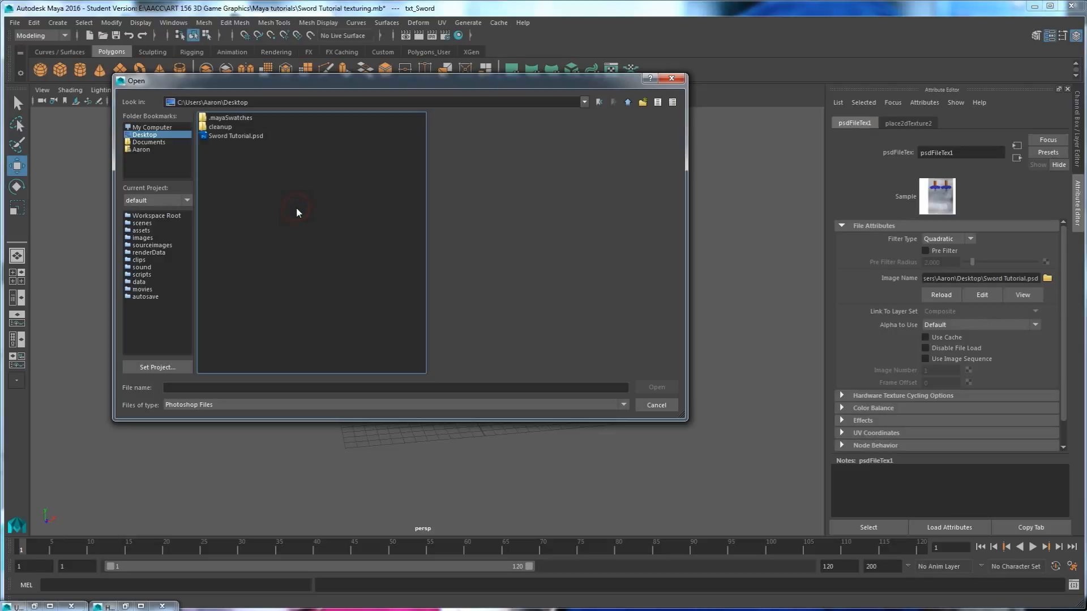
click(655, 405)
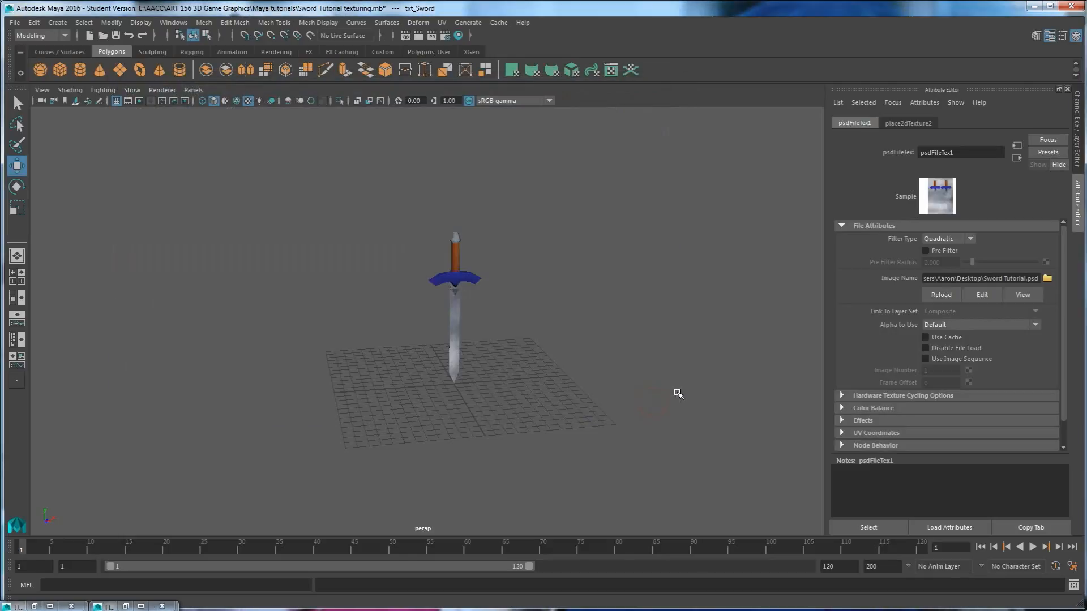
Break the PSD texture's connection to the Color attribute of the txt_Sword material
click(1016, 159)
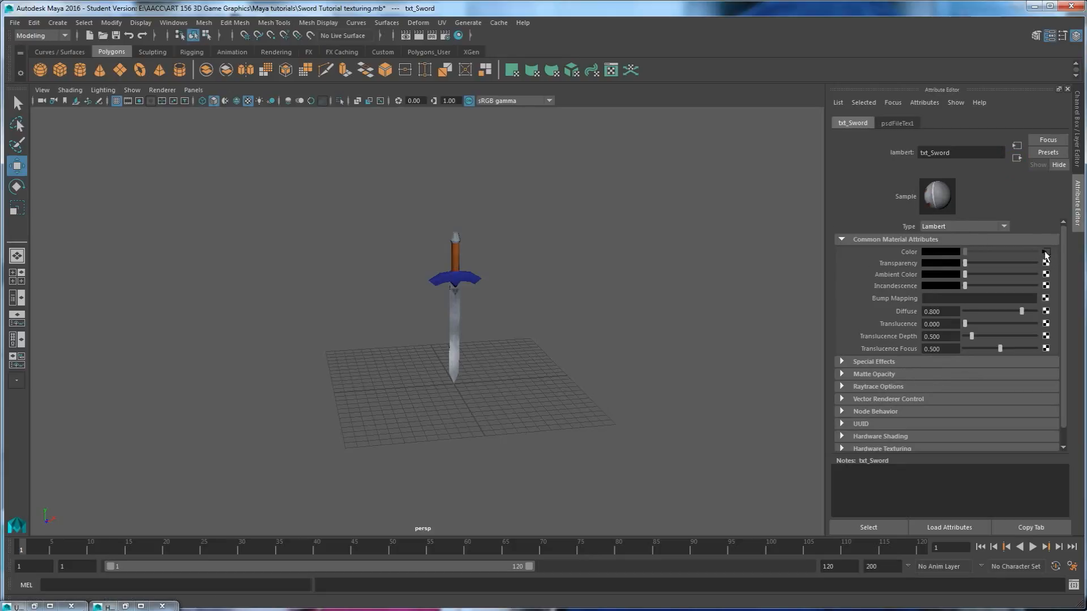
right_click(910, 255)
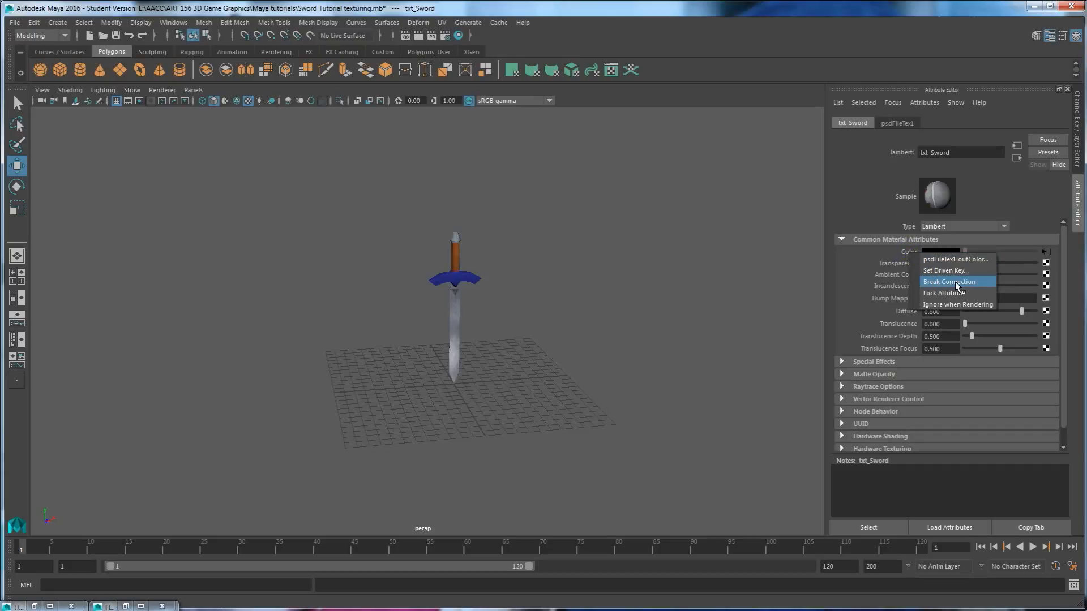
click(957, 283)
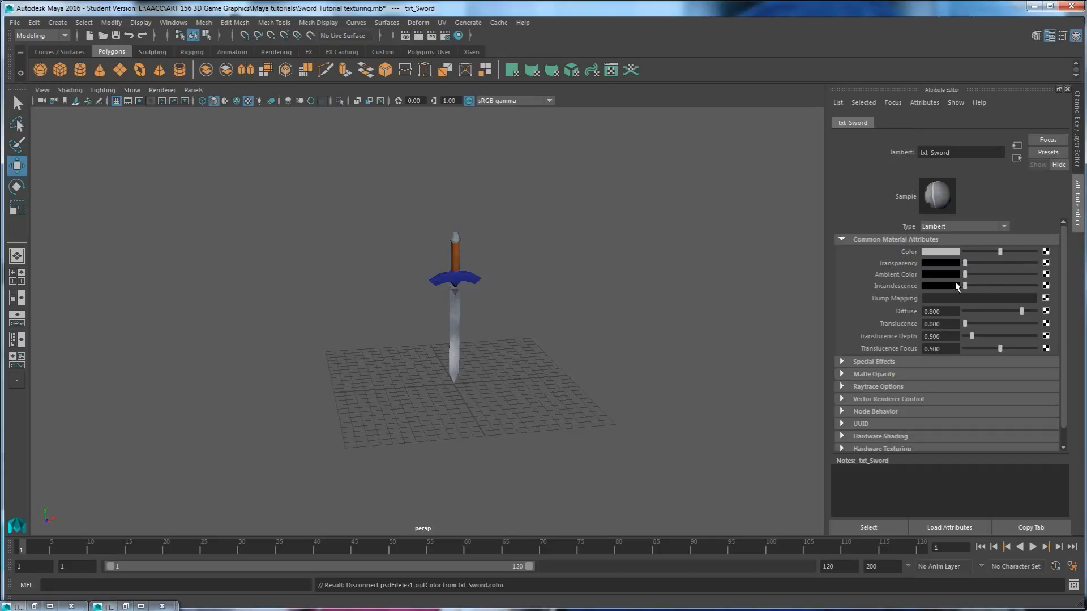
Connect a File texture to the txt_Sword material's Color and load txt_Sword.tga from the Desktop into it
click(1046, 253)
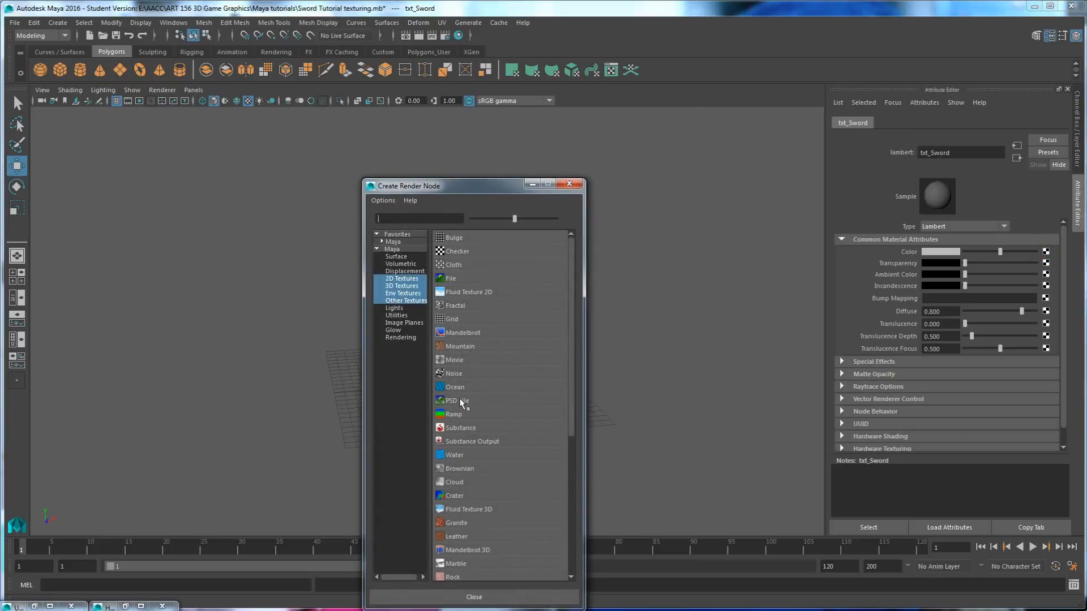
click(455, 279)
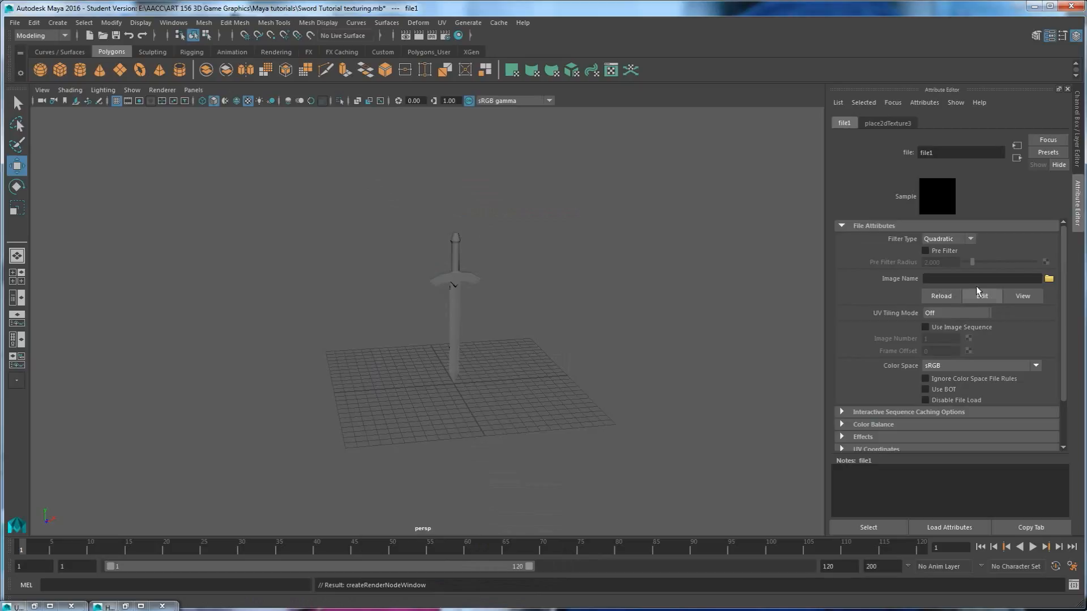
click(1049, 279)
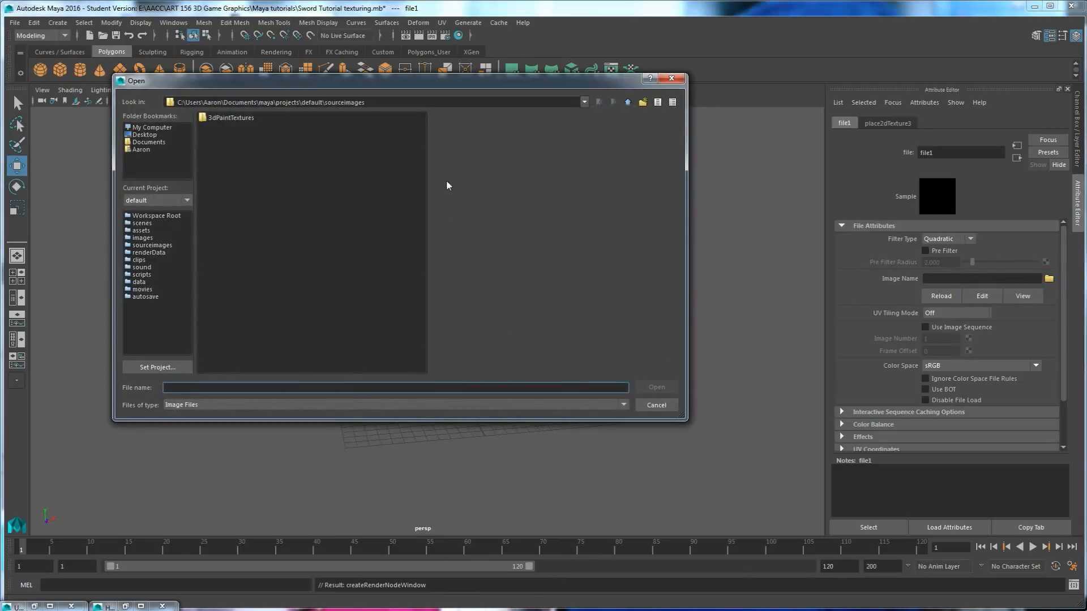
click(152, 135)
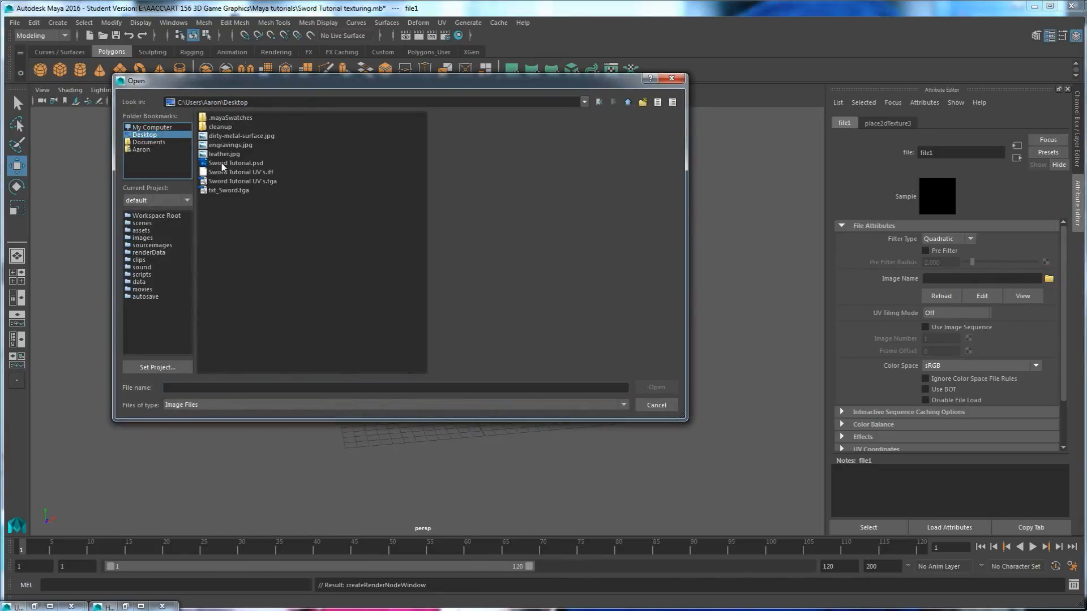
click(228, 191)
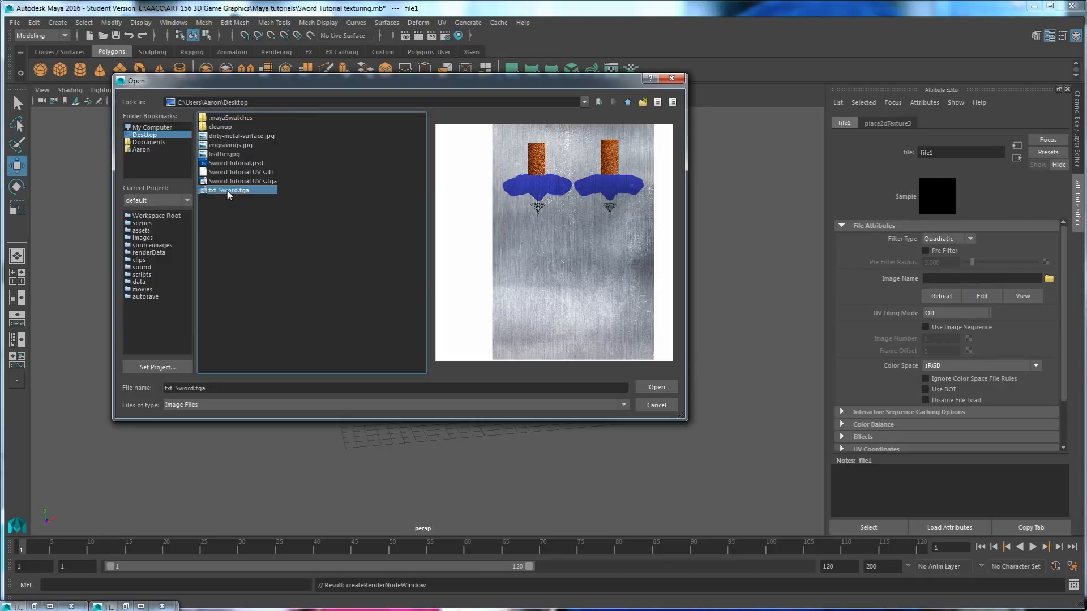
click(656, 388)
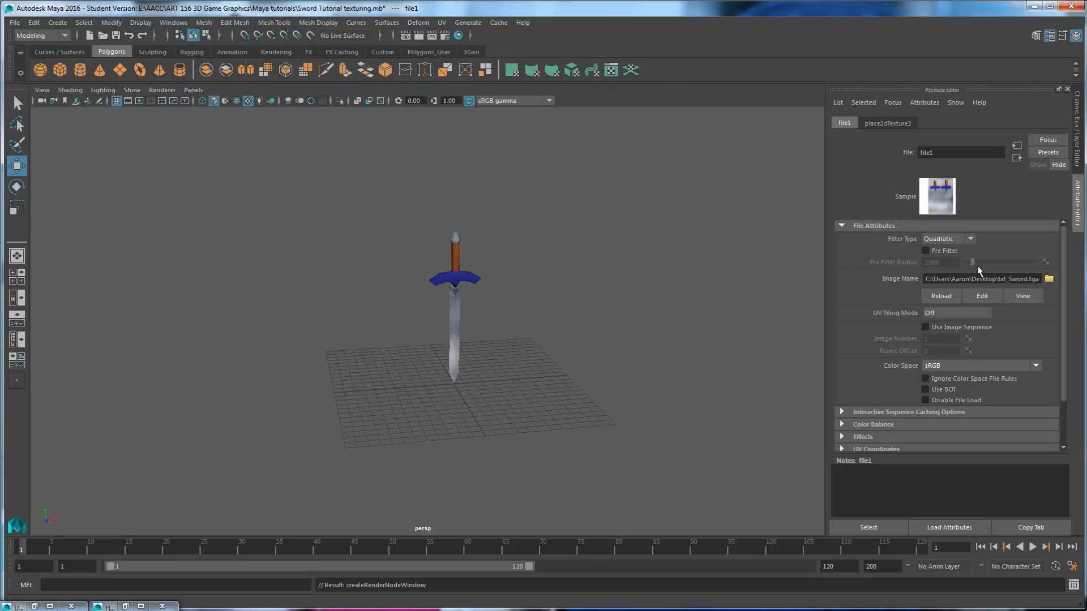
Inspect the retextured sword from another angle and view its txt_Sword material attributes
click(1017, 146)
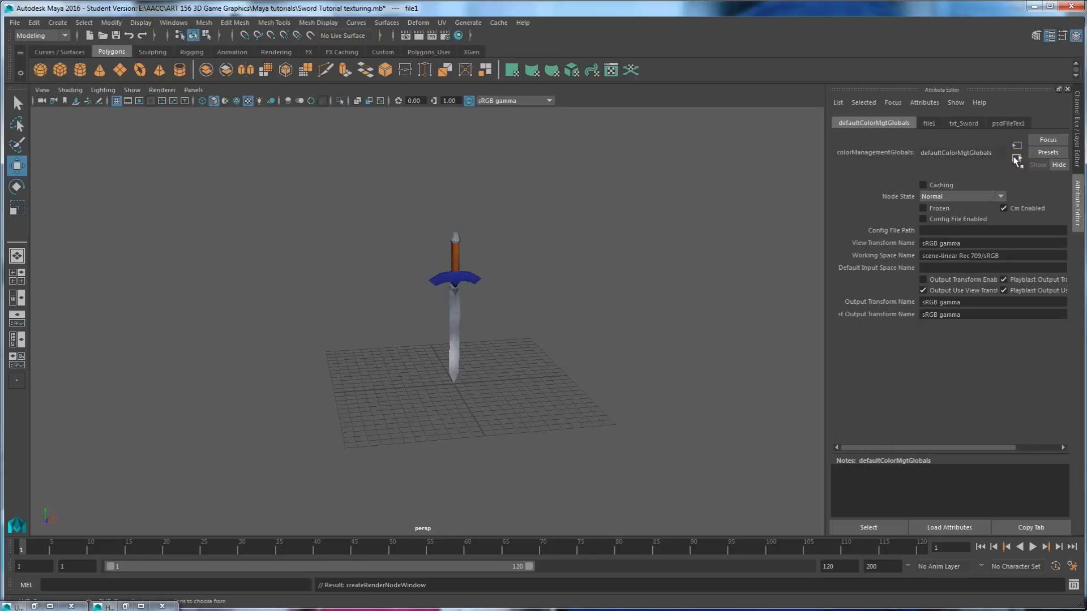
click(510, 283)
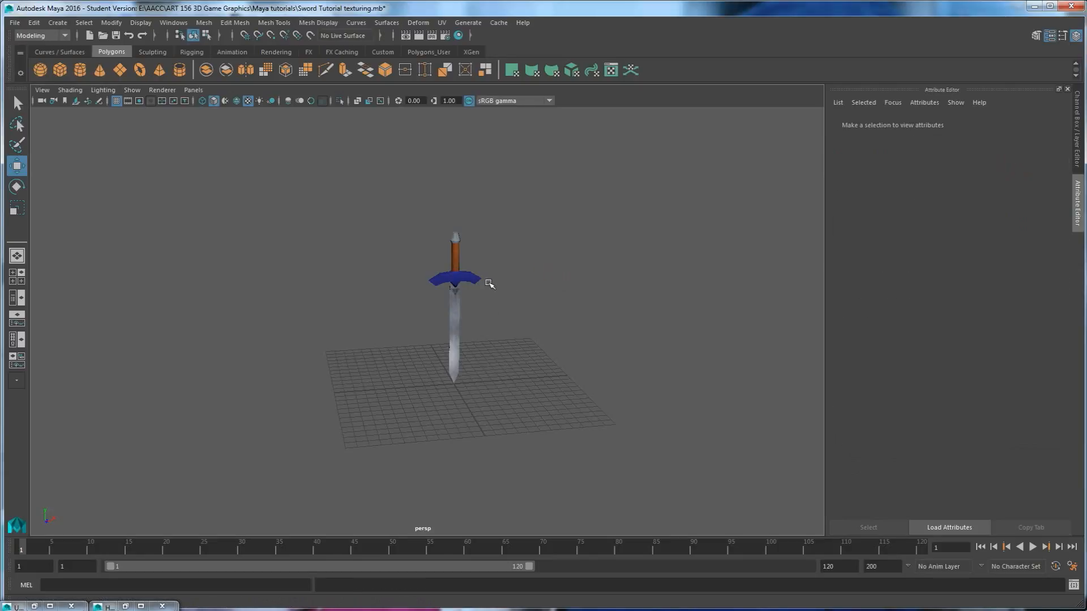
click(466, 277)
click(945, 123)
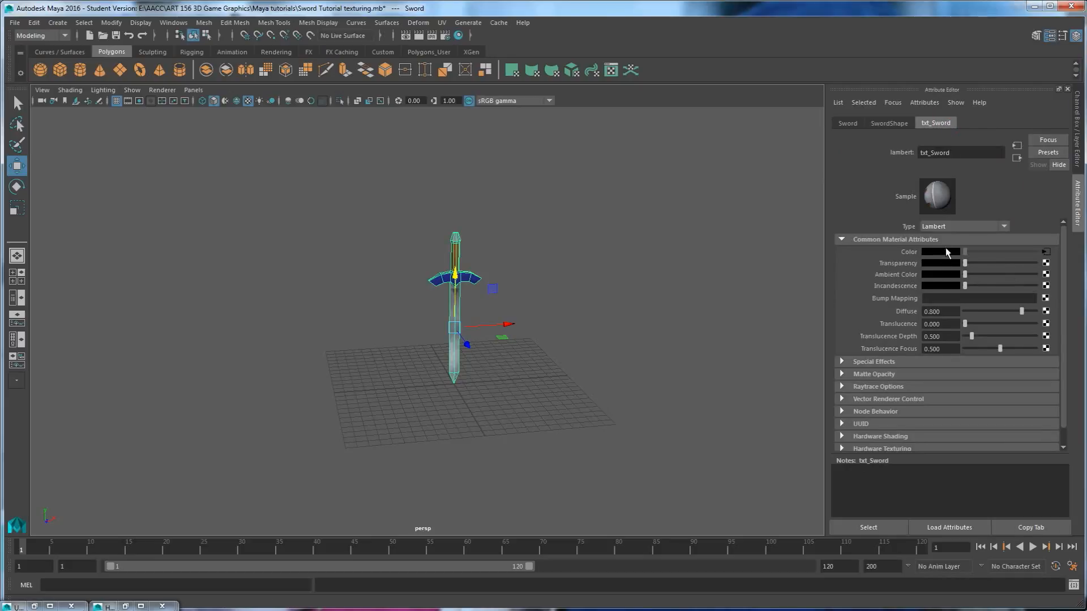
click(609, 274)
alt+drag(467, 402, 497, 402)
click(450, 285)
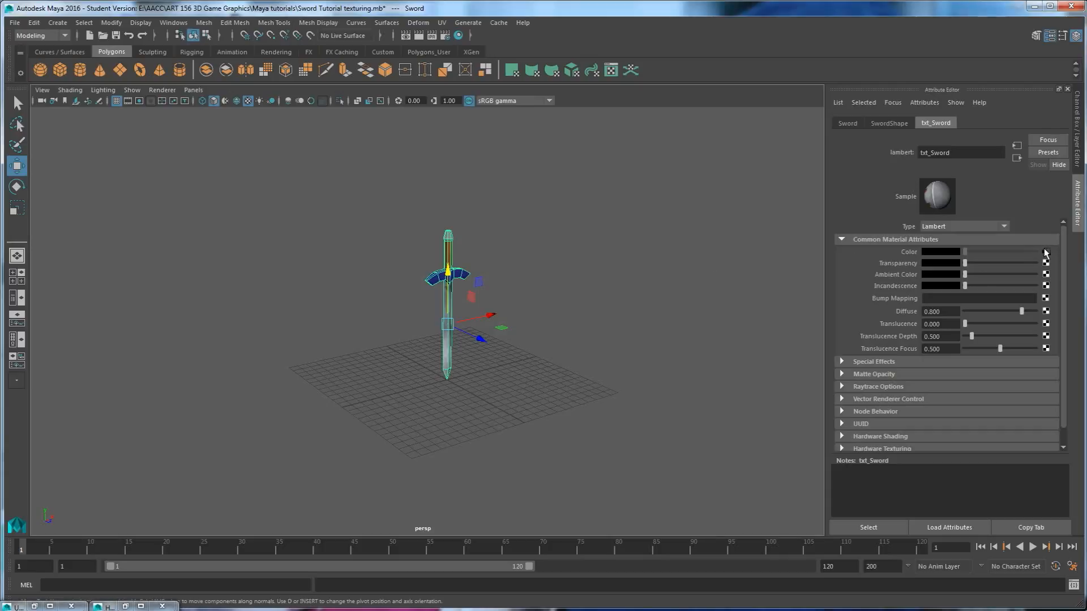
Deselect the sword after viewing it from other angles and show the Channel Box instead of the Attribute Editor
alt+drag(646, 350, 730, 311)
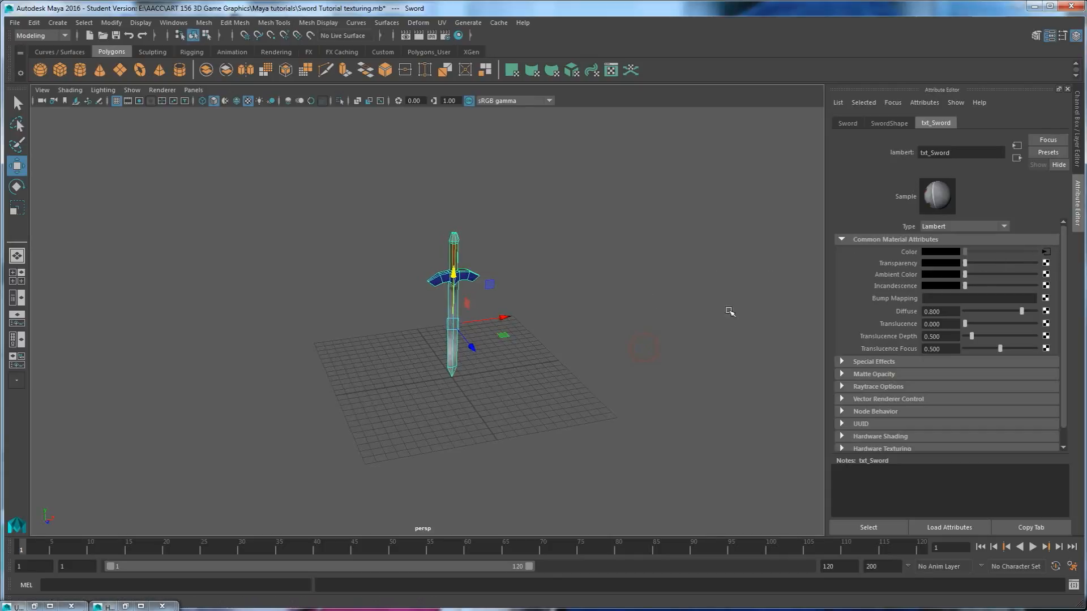
mouse_move(543, 327)
alt+mouse_down()
mouse_move(420, 335)
mouse_move(514, 356)
mouse_move(495, 357)
alt+mouse_up()
click(566, 320)
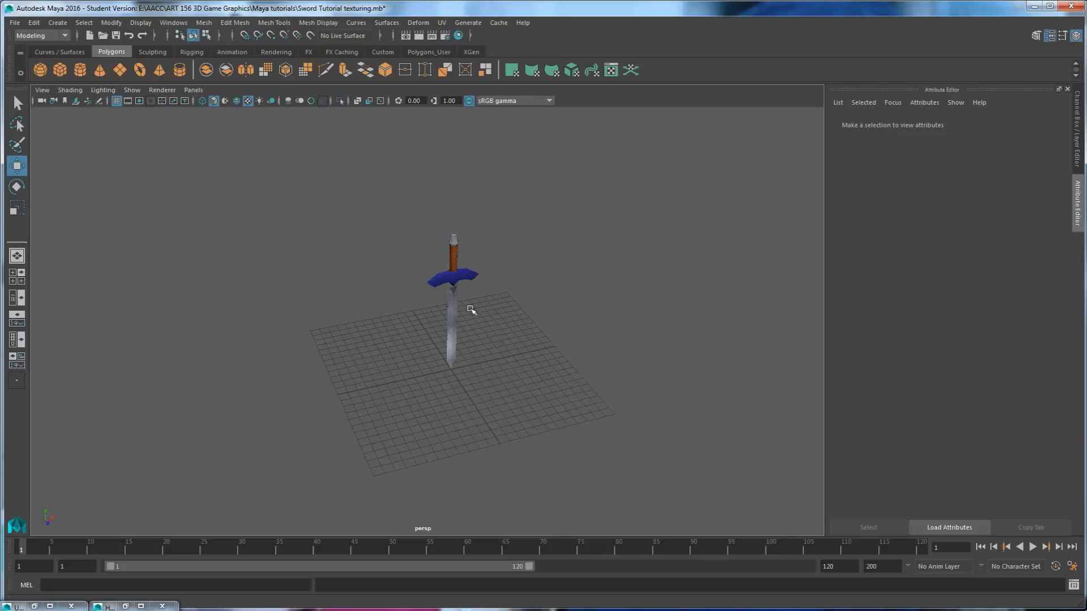
key(ctrl+a)
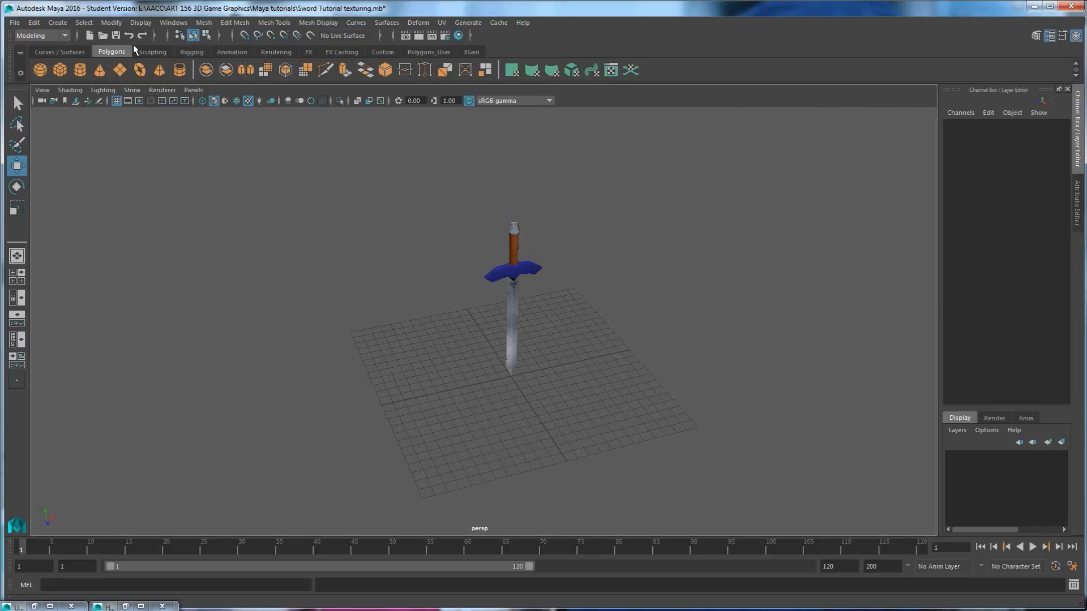
Check the linear working unit in the general Settings preferences and save the preferences with centimeter kept
click(171, 23)
mouse_move(189, 99)
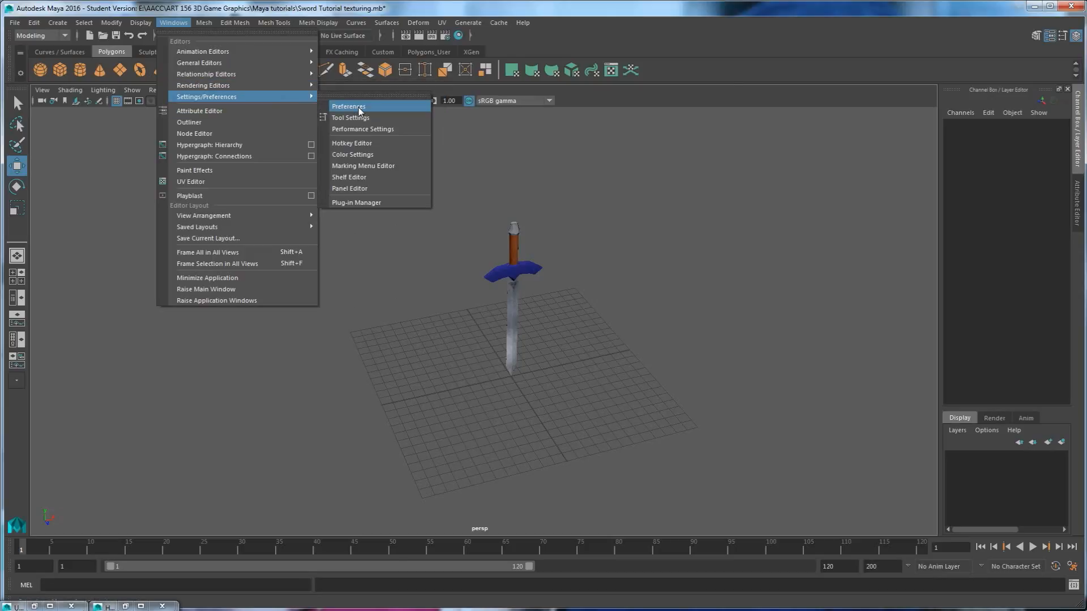
click(359, 107)
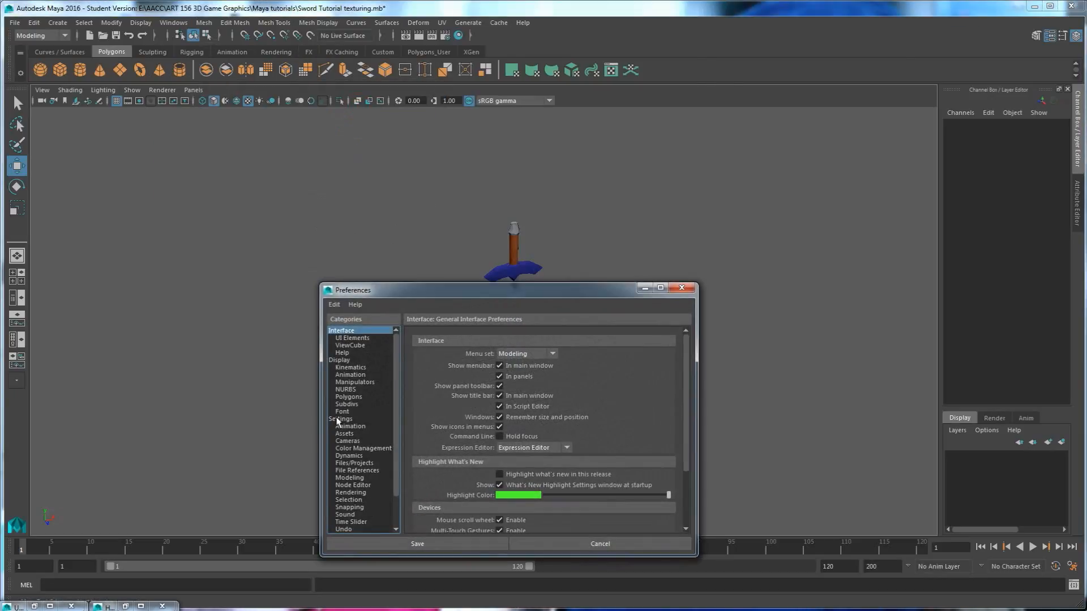
click(340, 419)
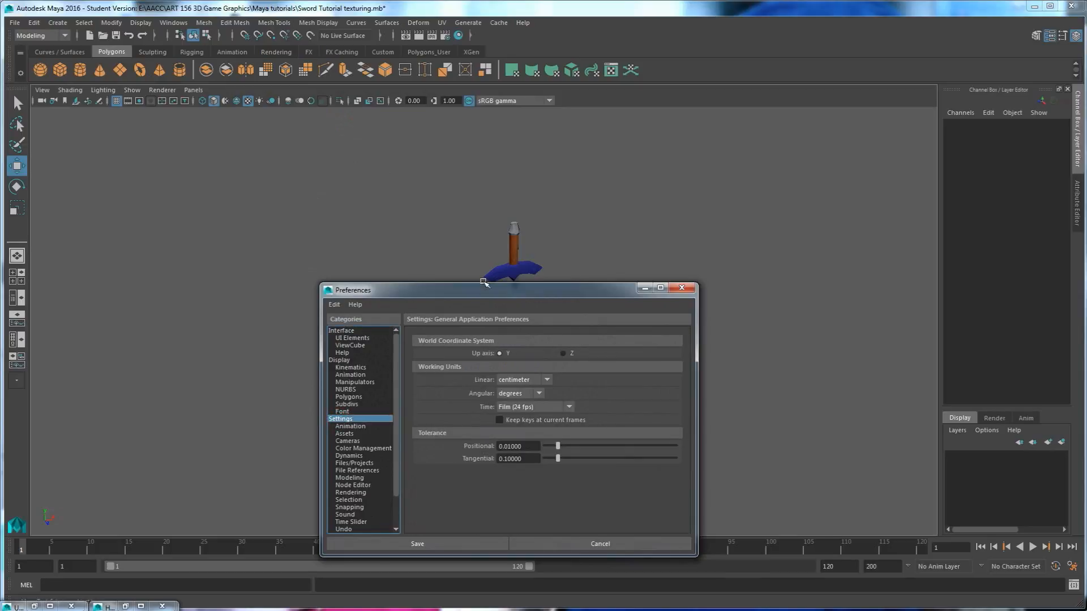
click(535, 379)
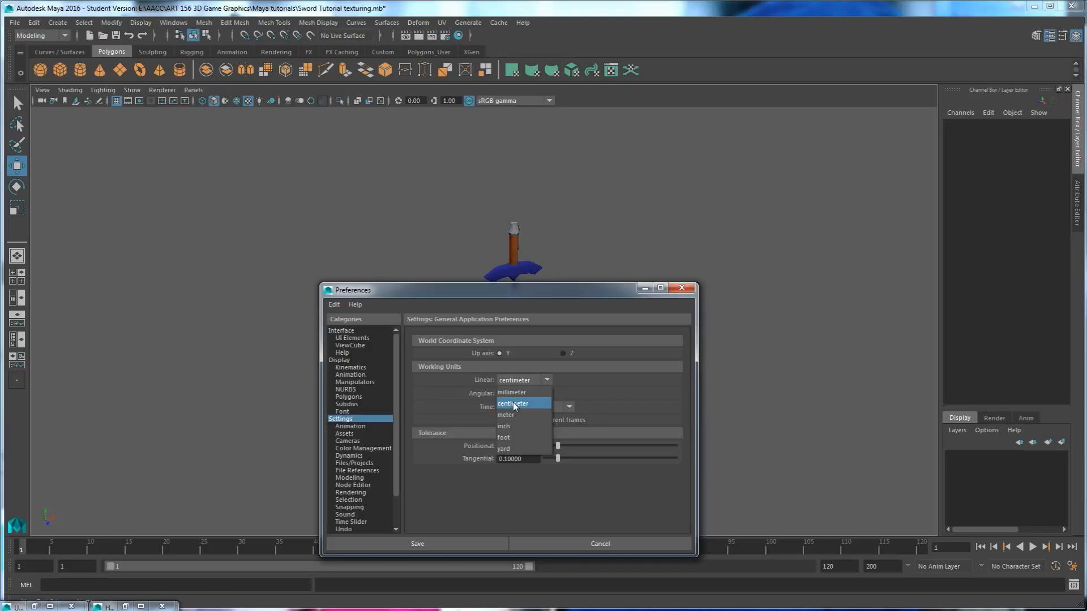
click(551, 521)
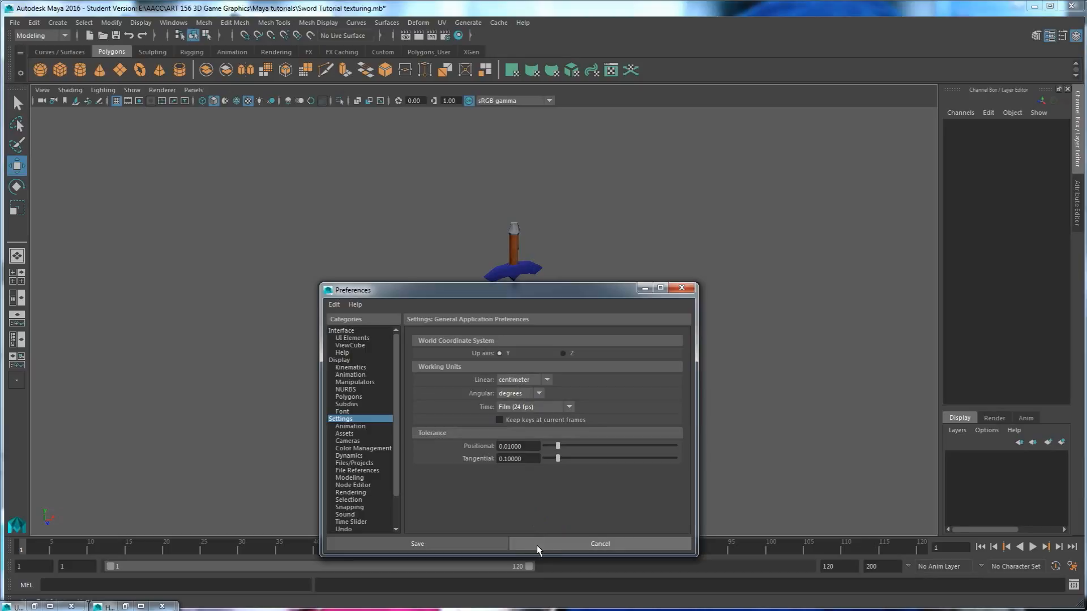
click(475, 545)
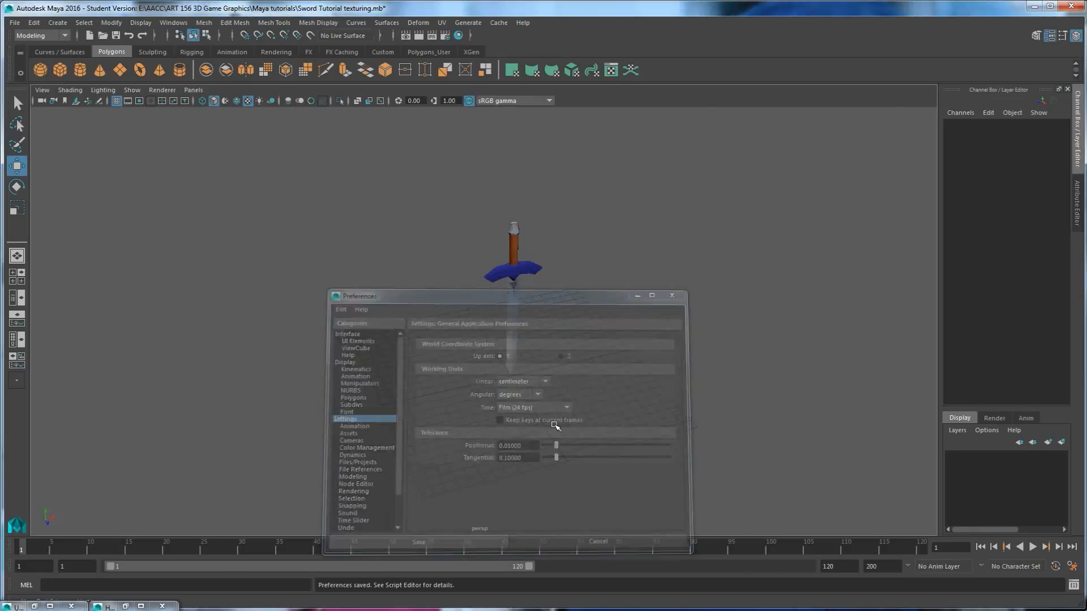
Examine the sword's UV layout over its texture in the UV Editor, minimize the editor and deselect the sword
mouse_move(504, 396)
alt+mouse_down()
mouse_move(585, 405)
mouse_move(458, 389)
mouse_move(442, 424)
mouse_move(497, 408)
mouse_move(487, 390)
alt+mouse_up()
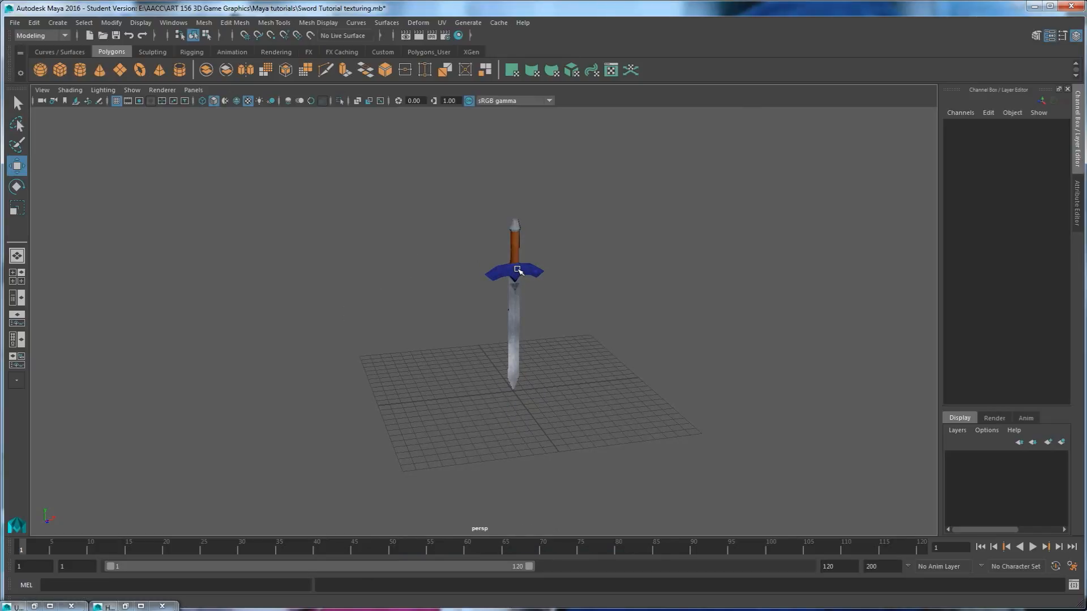
click(442, 23)
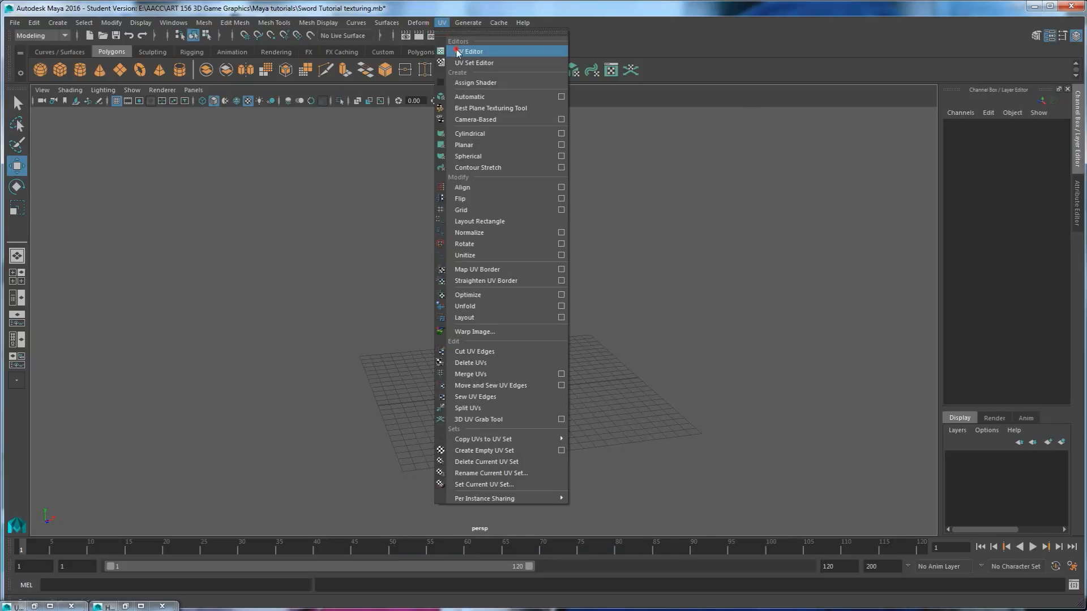
click(462, 46)
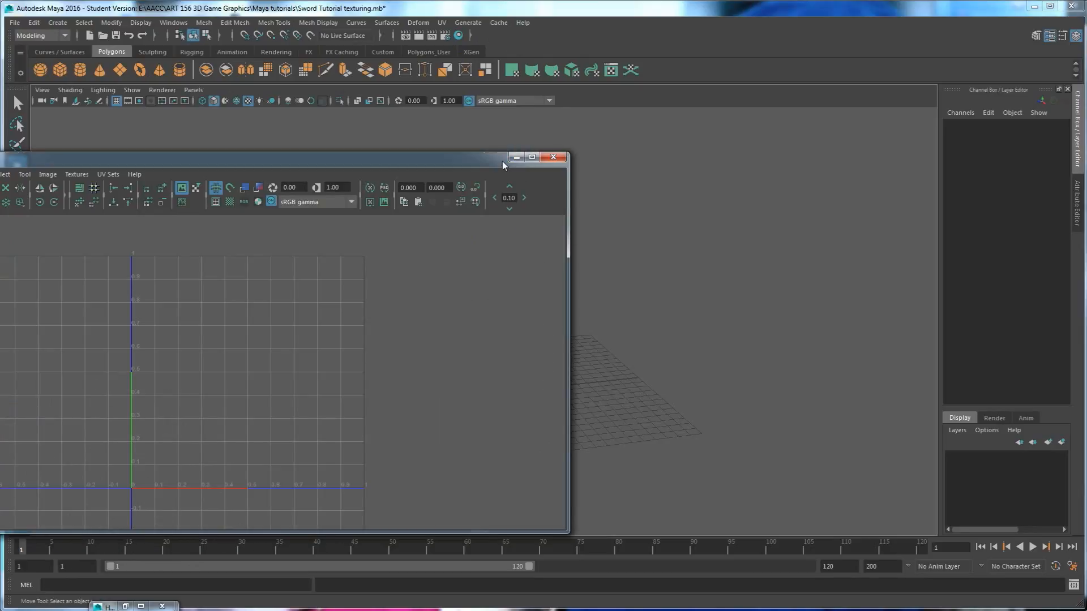
drag(502, 161, 405, 161)
click(512, 273)
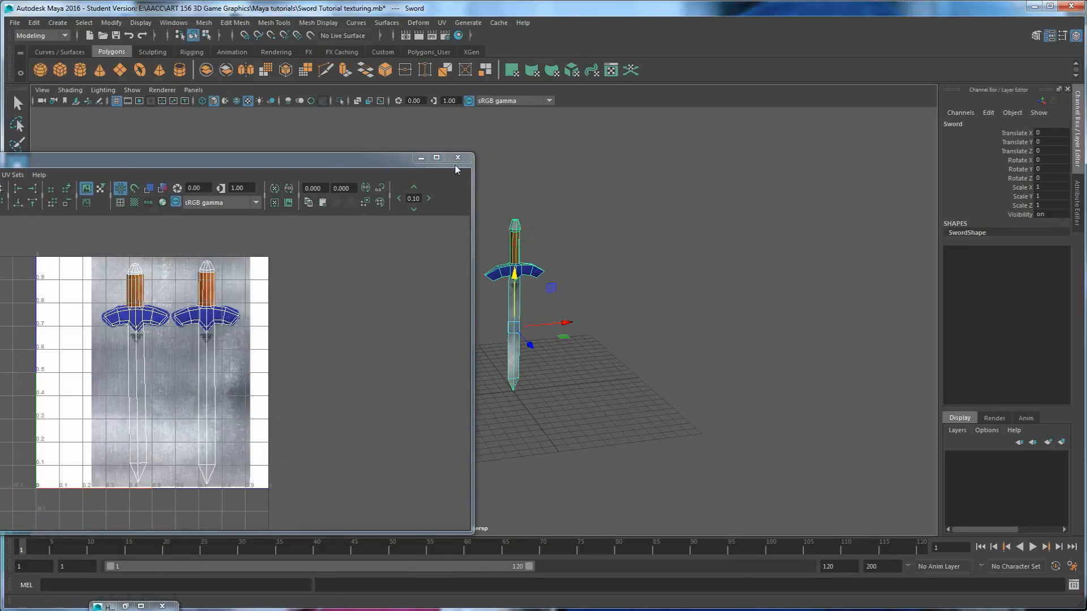
click(423, 161)
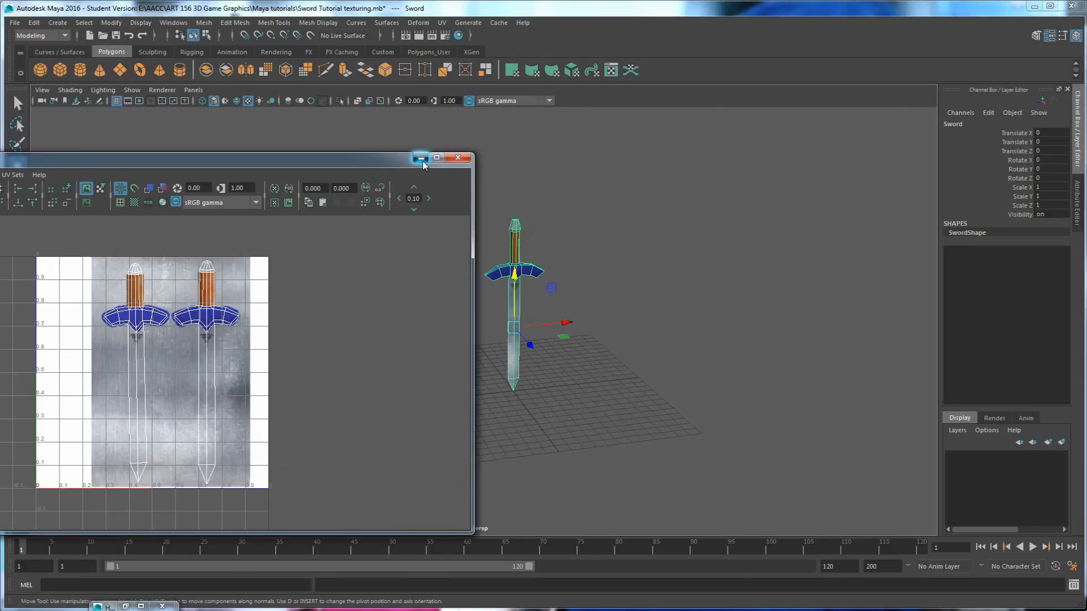
click(423, 161)
click(434, 296)
mouse_move(449, 366)
alt+mouse_down()
mouse_move(537, 368)
mouse_move(450, 351)
alt+mouse_up()
Export the selected sword to the Desktop as Sword using the FBX export file type
click(518, 276)
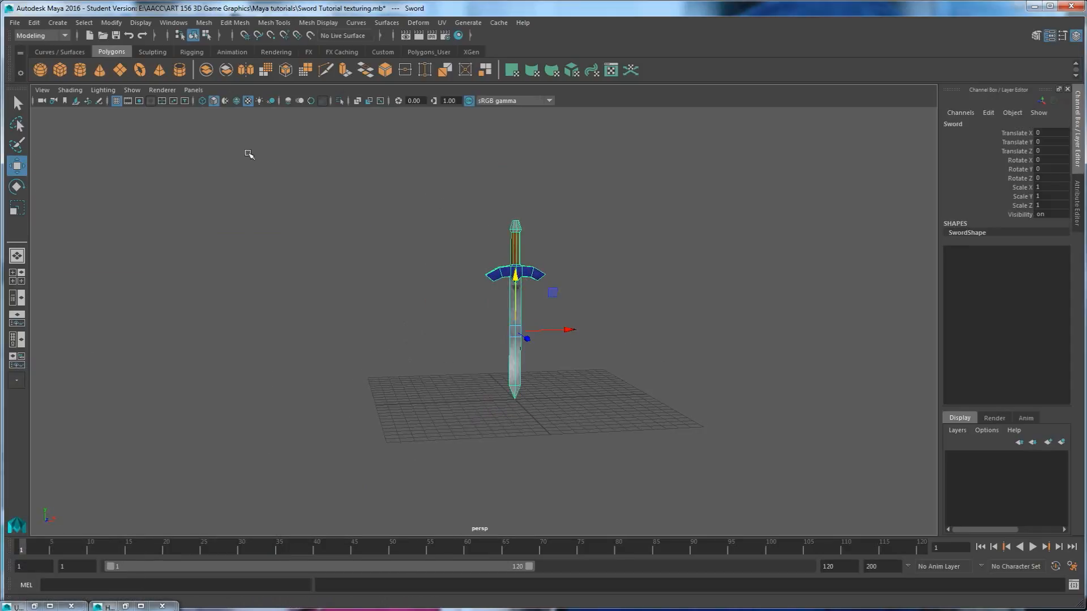
click(14, 22)
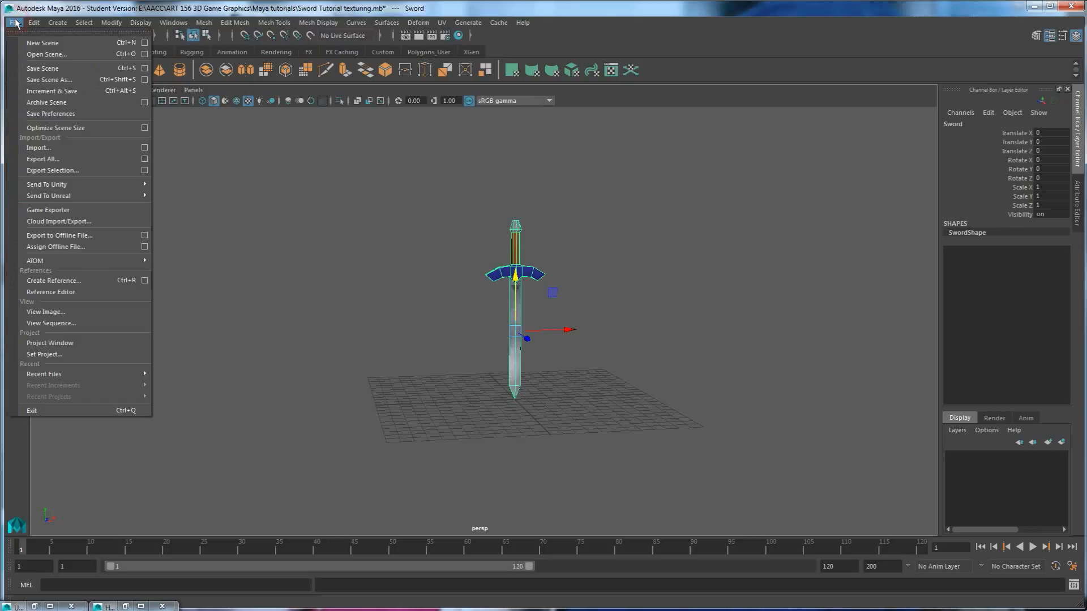
click(61, 173)
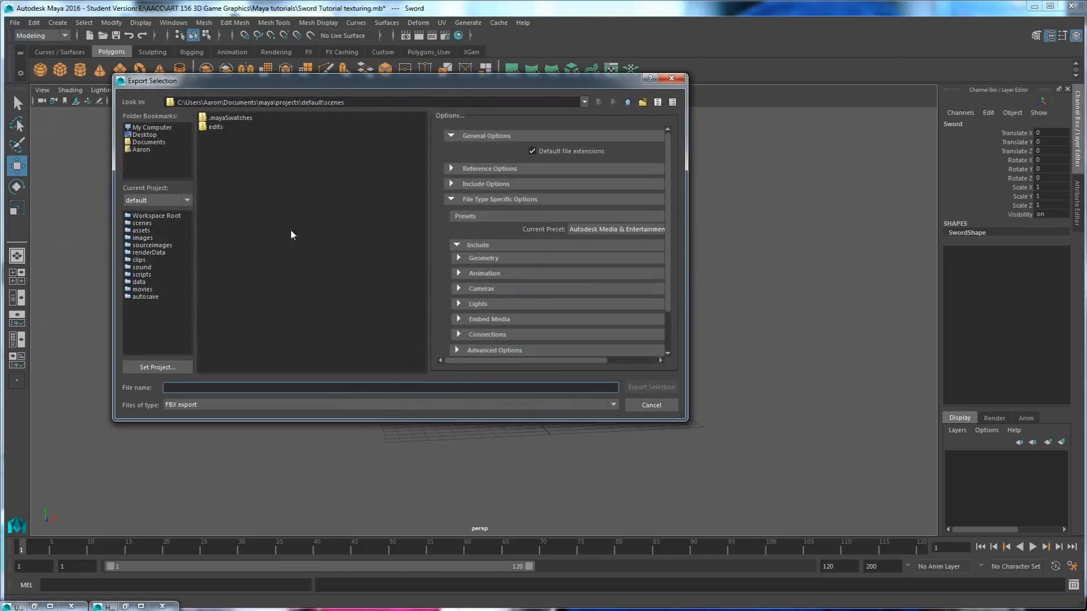
click(145, 134)
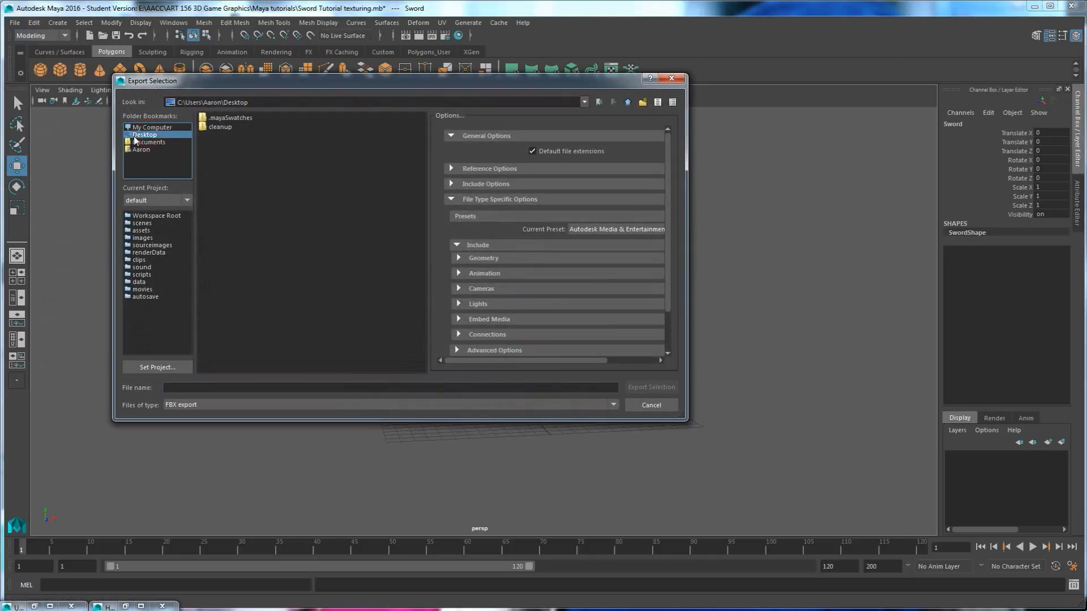
click(225, 386)
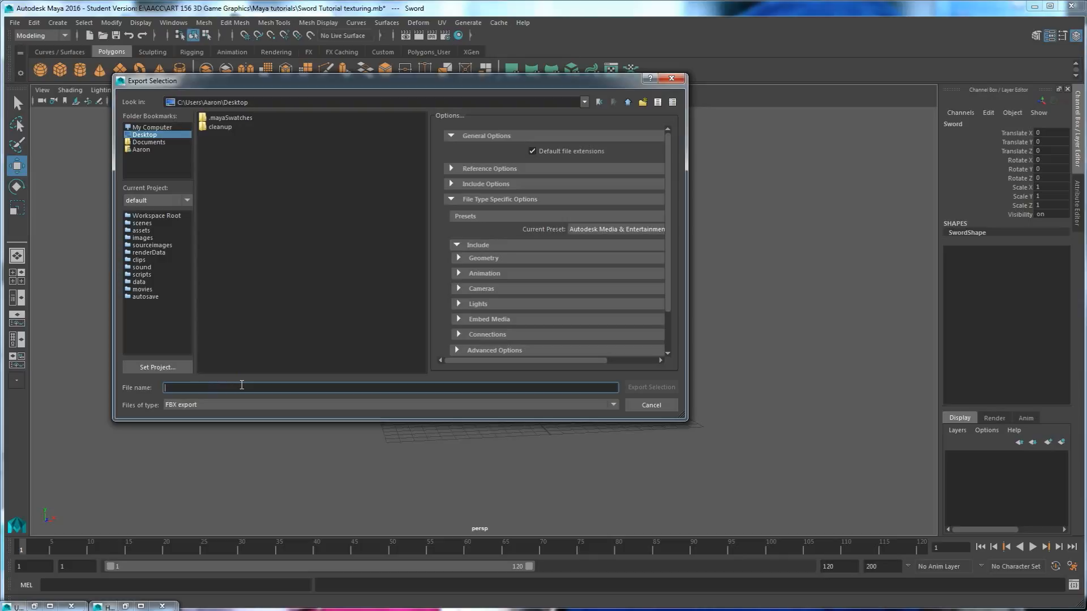
text(s)
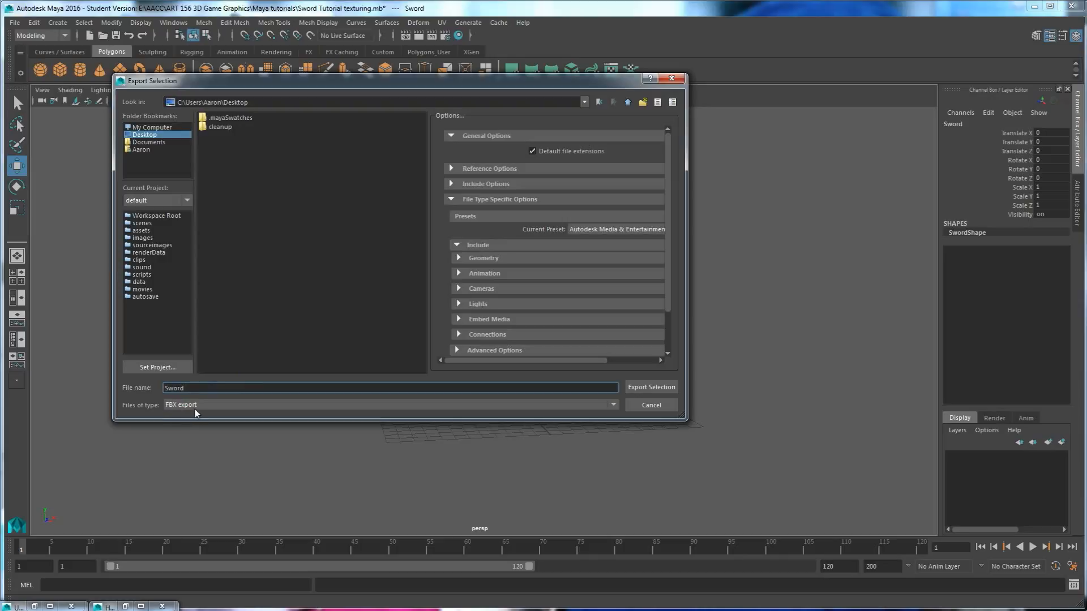
click(195, 408)
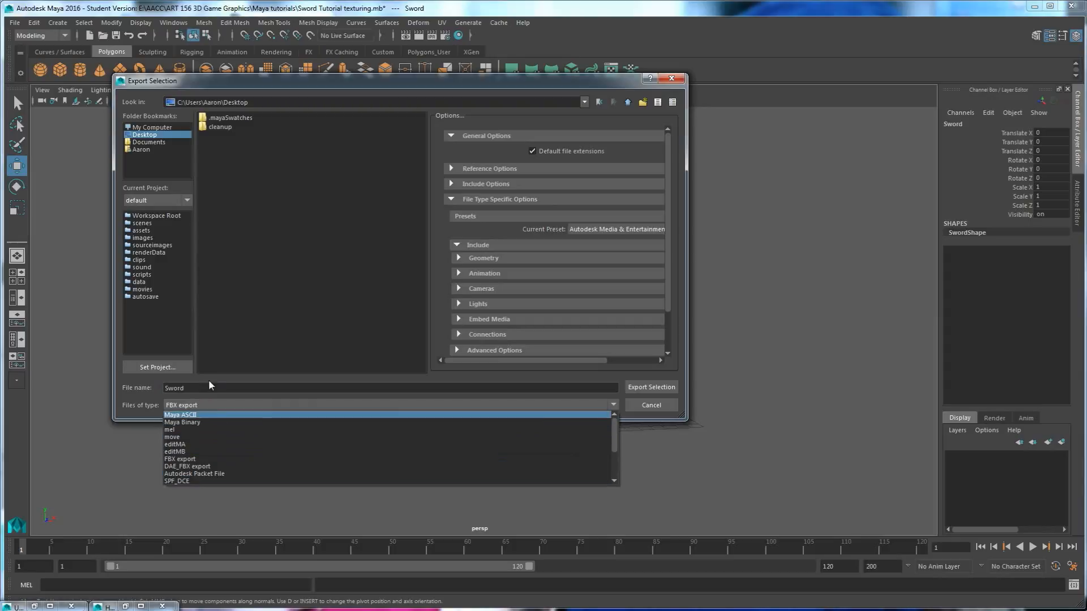
click(188, 406)
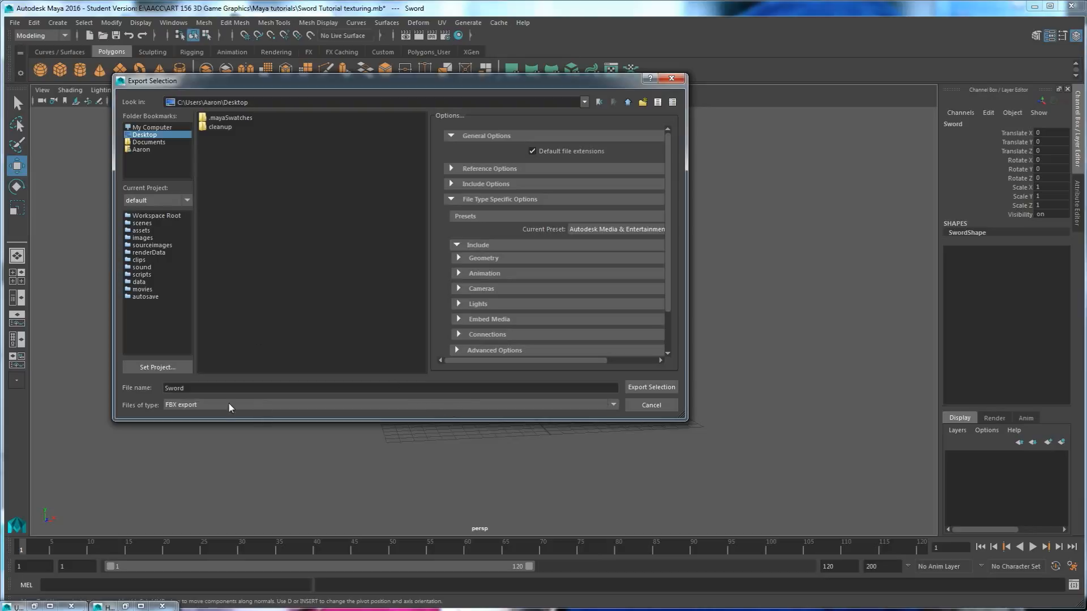
click(658, 388)
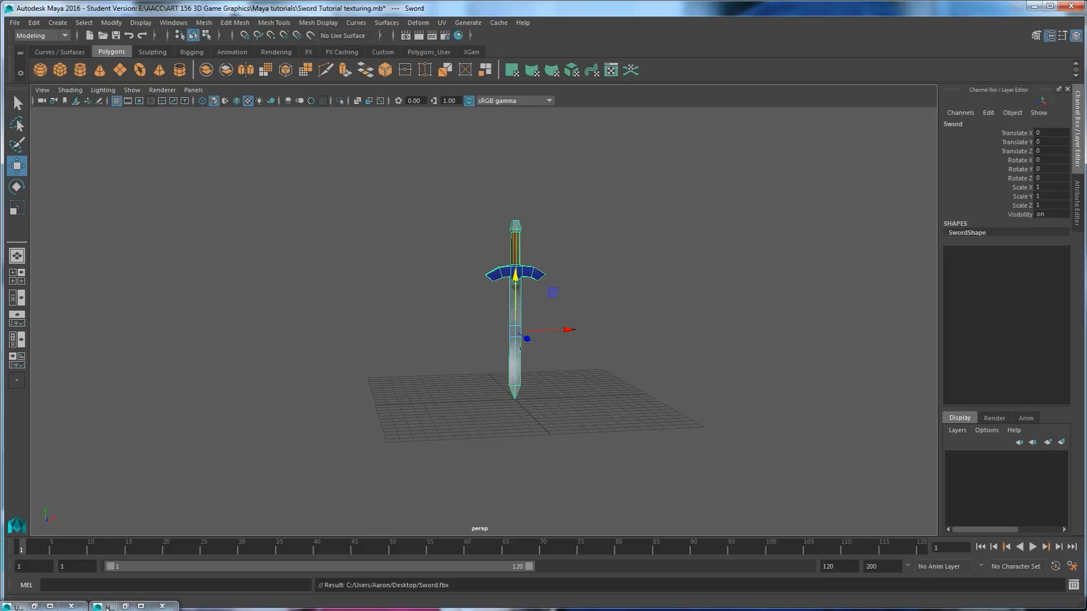
Switch to Chrome, open Unity's free Personal Edition download page and review the additional downloads for Windows
click(163, 610)
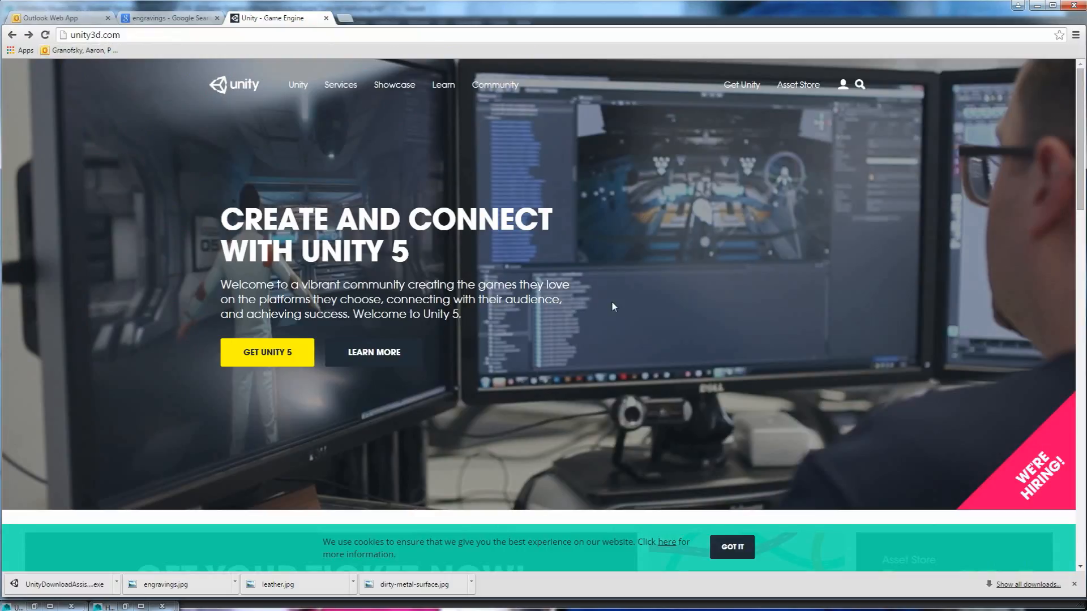
click(265, 363)
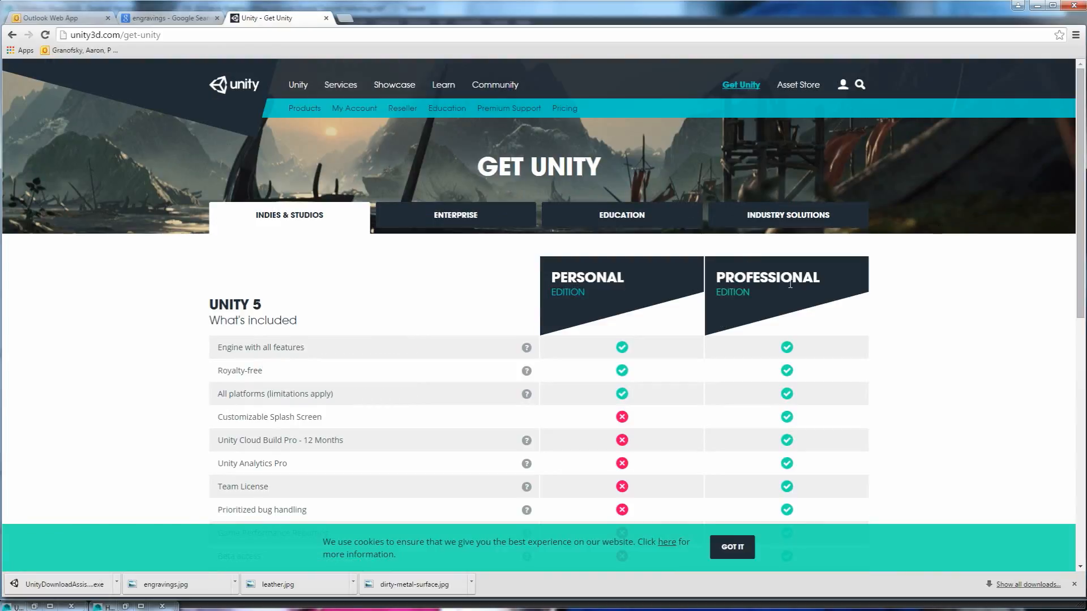
scroll(787, 286, down, 3)
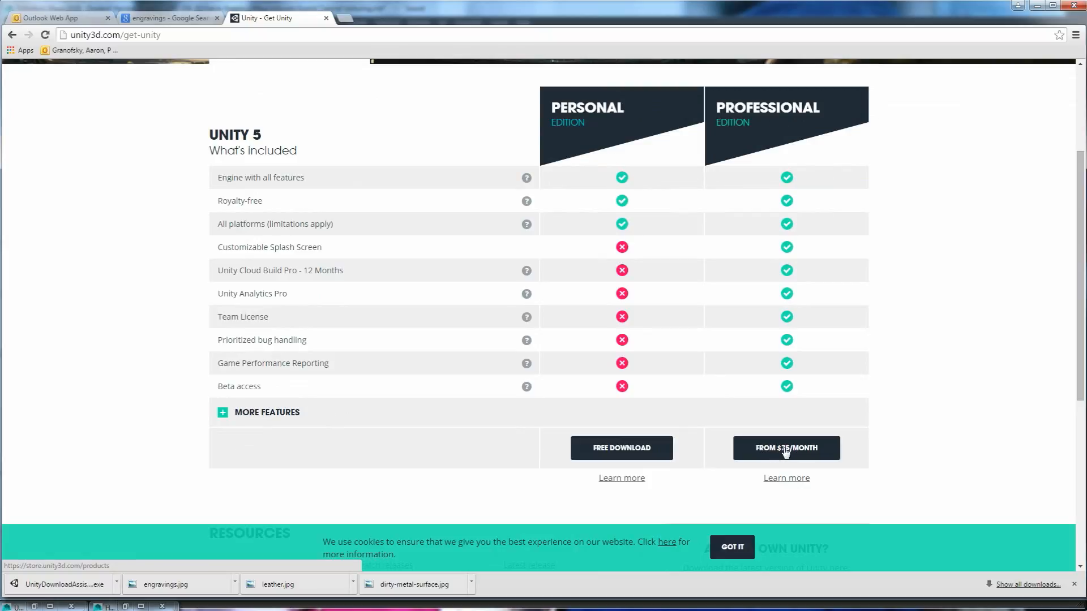
click(615, 455)
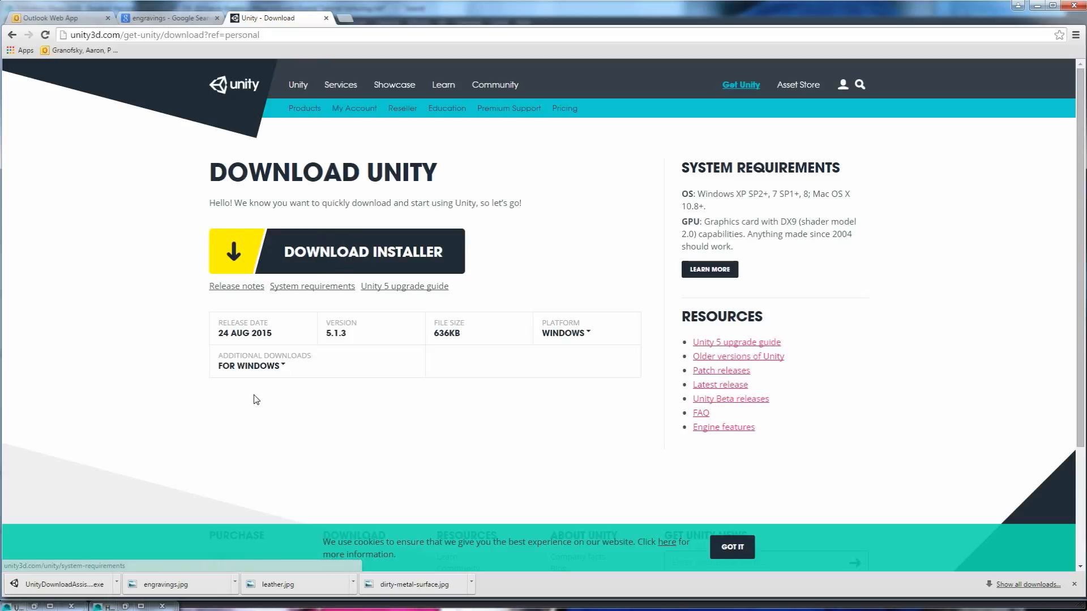
click(271, 367)
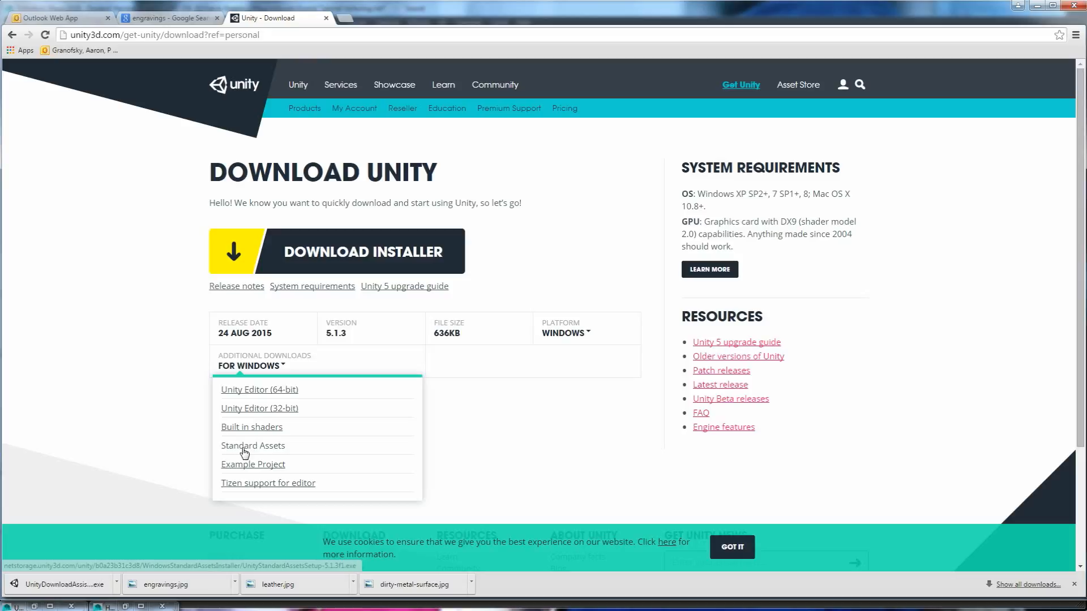
click(114, 342)
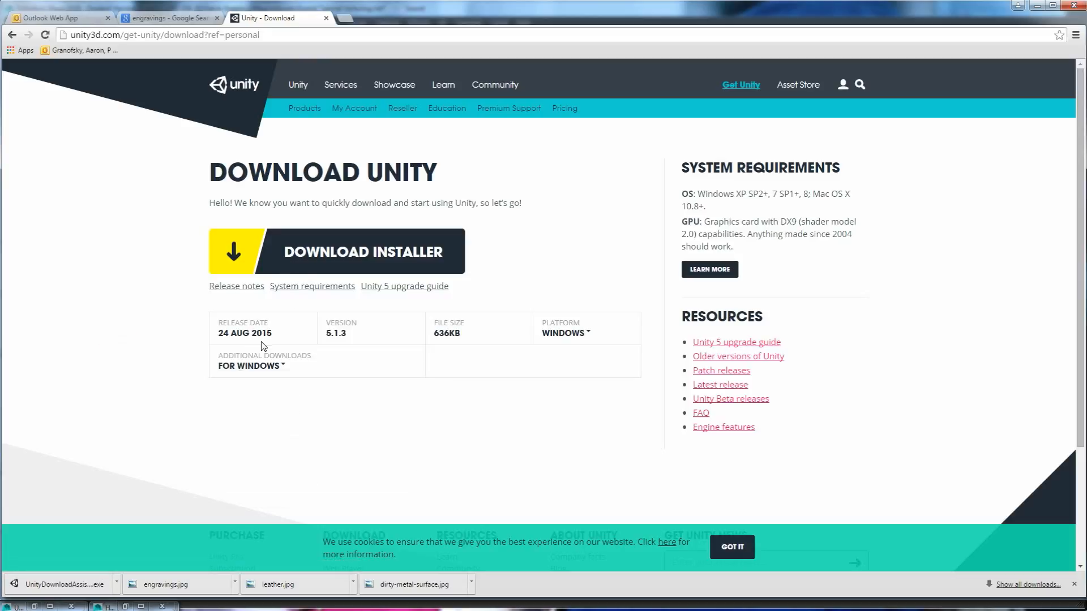
Launch Unity 5.0.0f4 (64-bit) and begin a new project
click(18, 606)
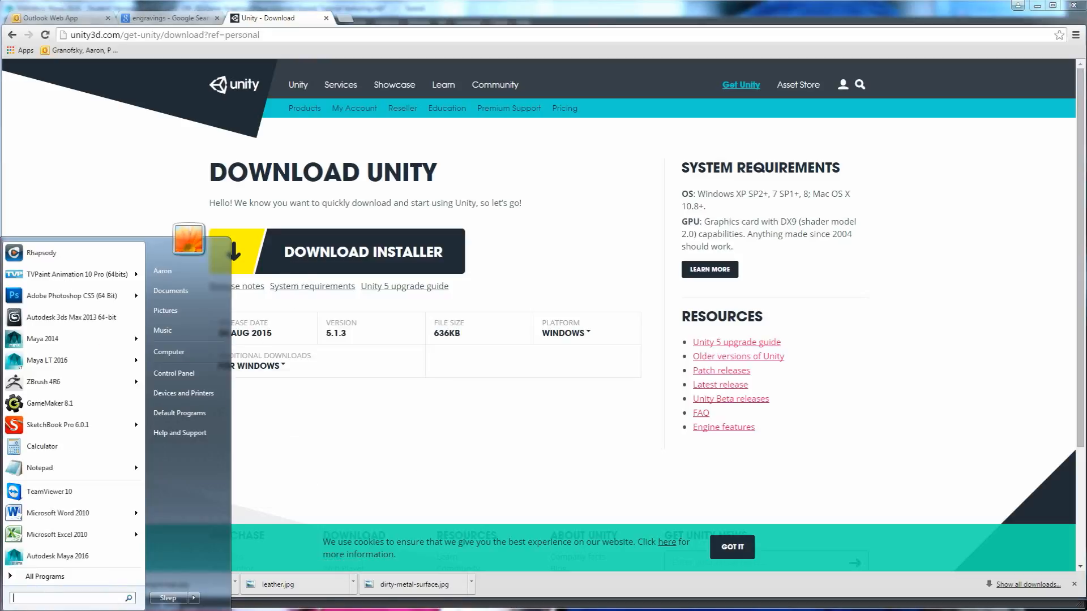
click(41, 577)
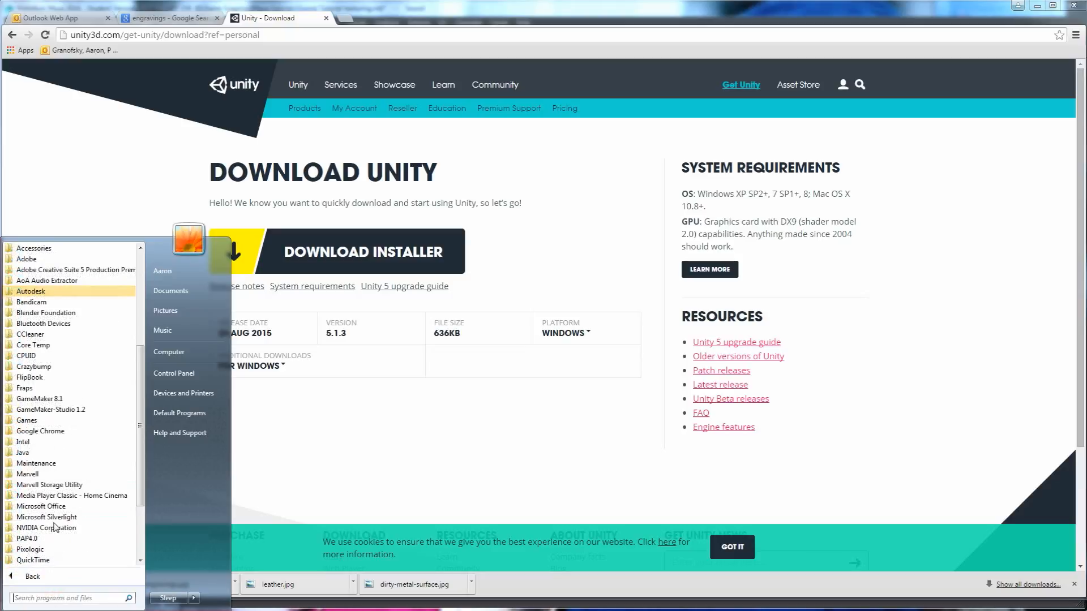
scroll(46, 538, down, 2)
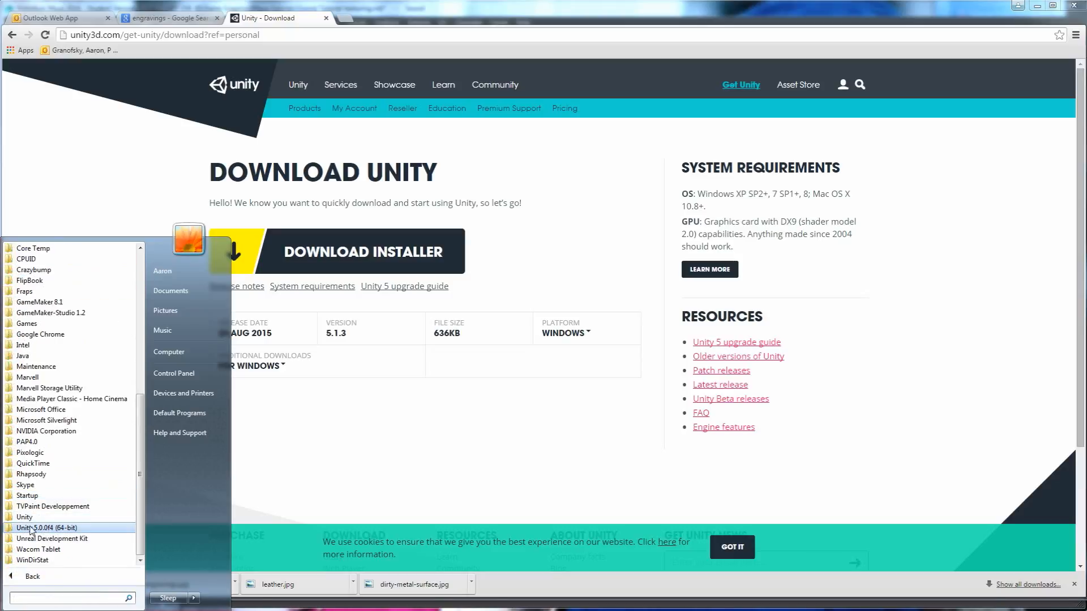
click(31, 529)
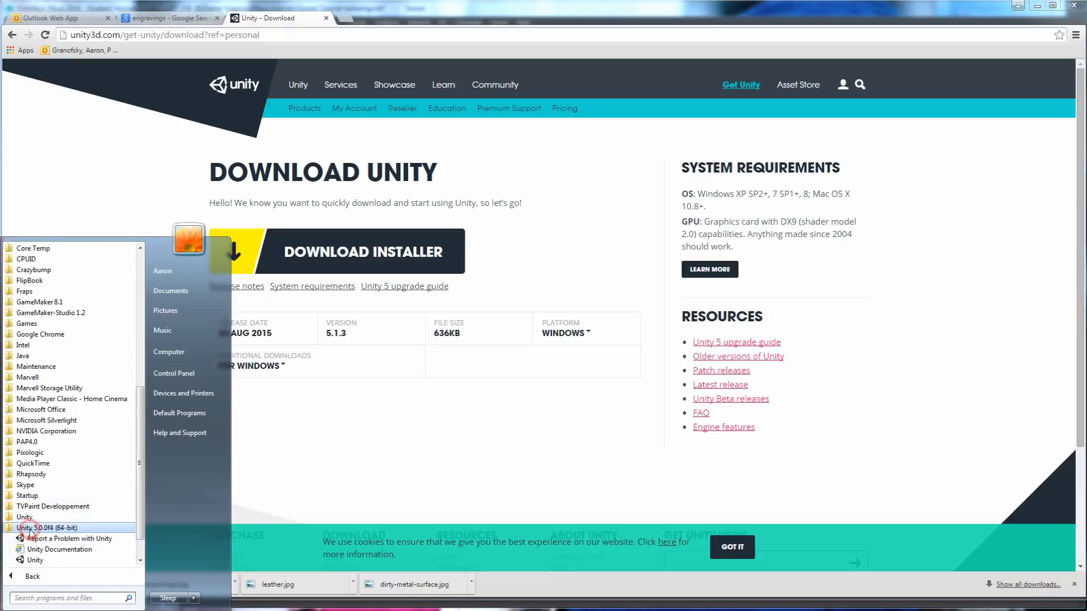
click(34, 560)
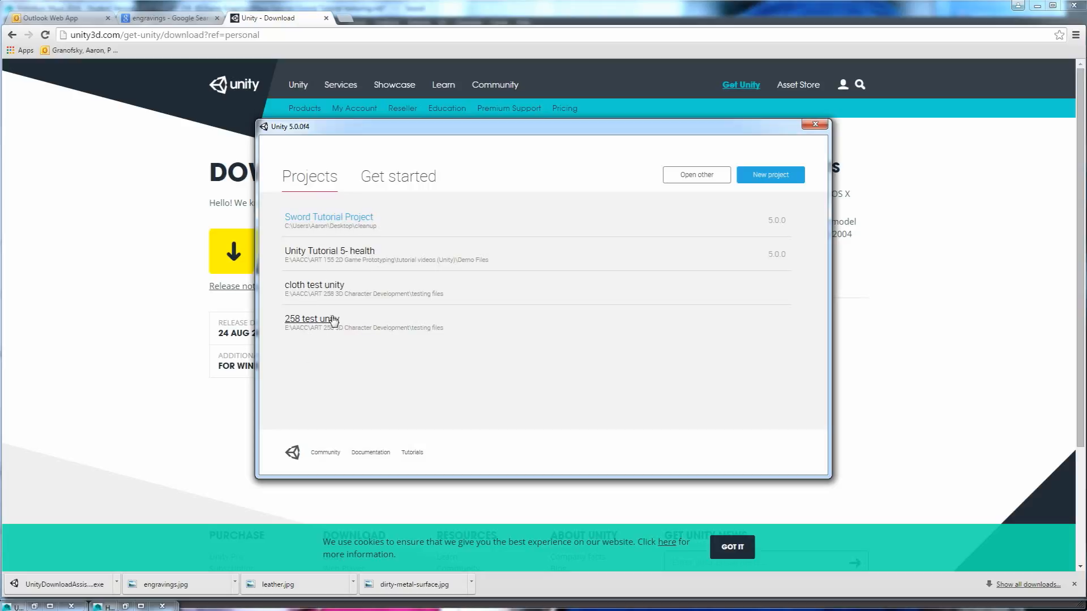
click(791, 176)
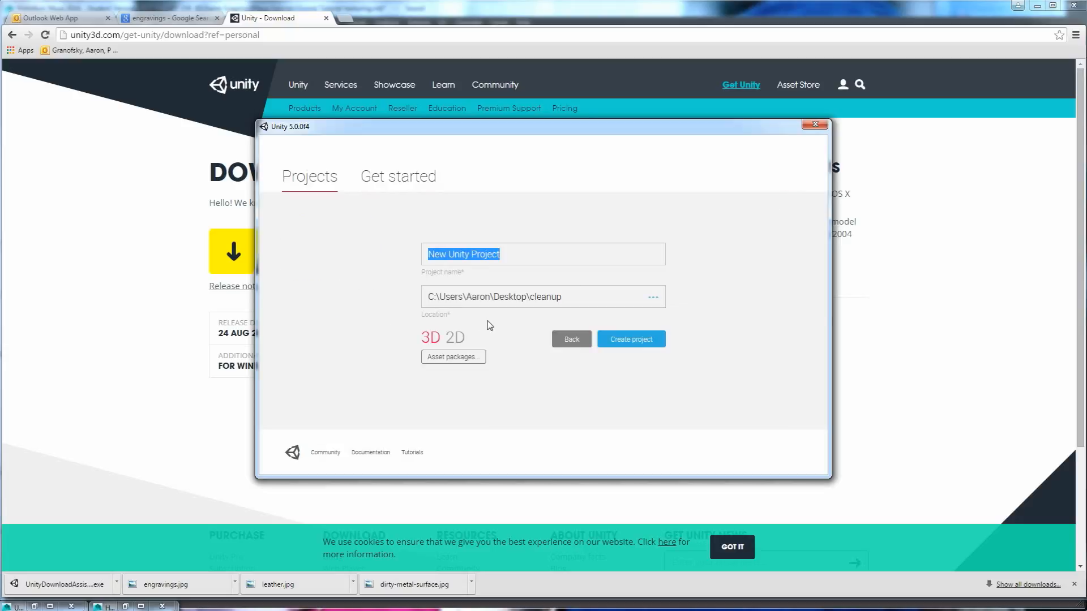
Name the new project Sword Tutorial Project and set its location to the Desktop
text(Sword Tuto)
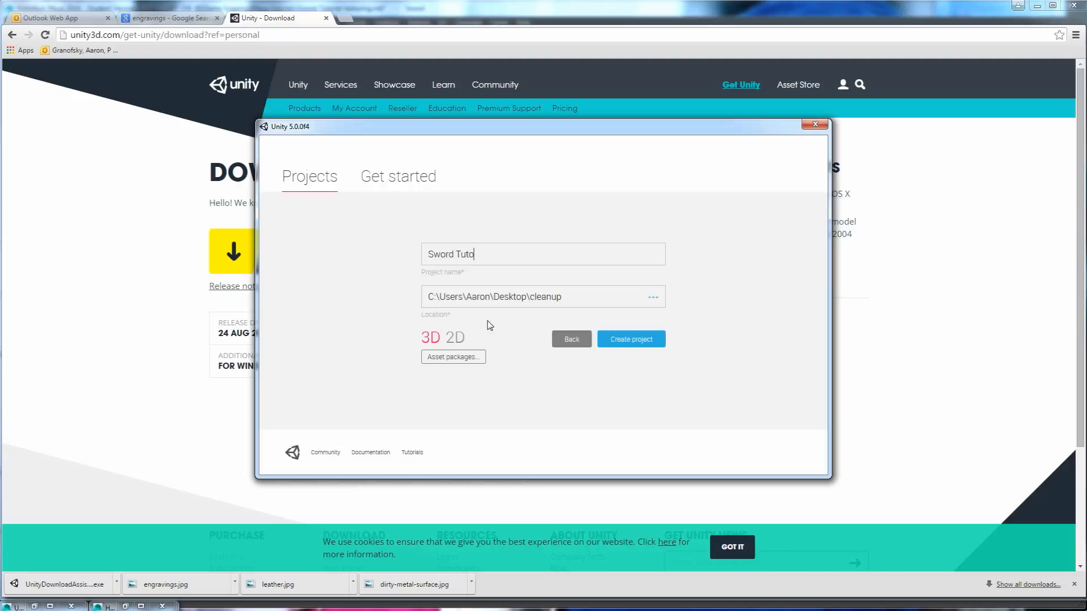
text(rial Pro)
click(653, 296)
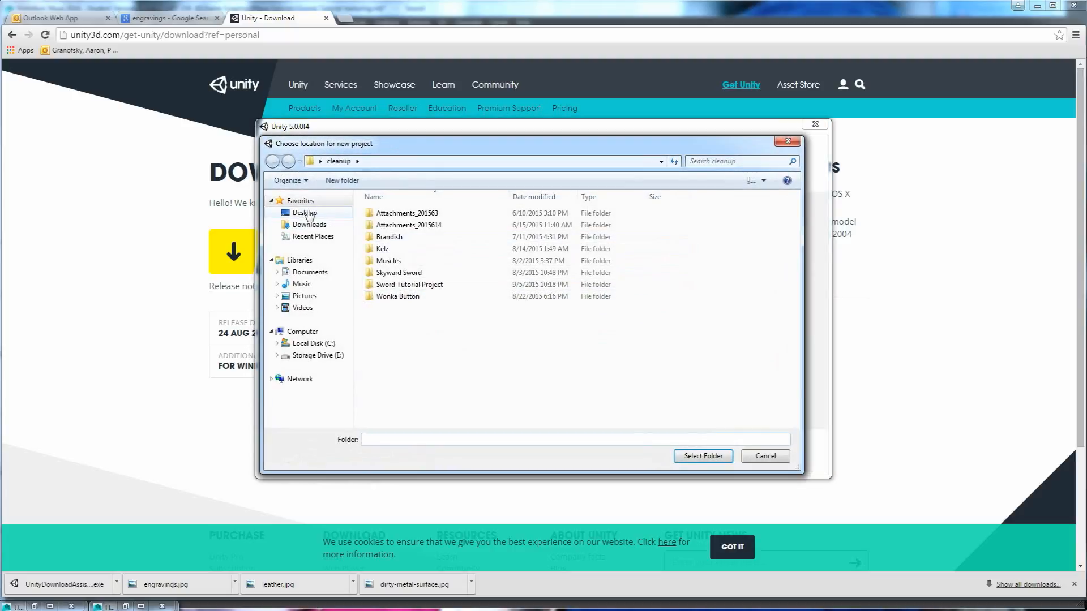
click(305, 213)
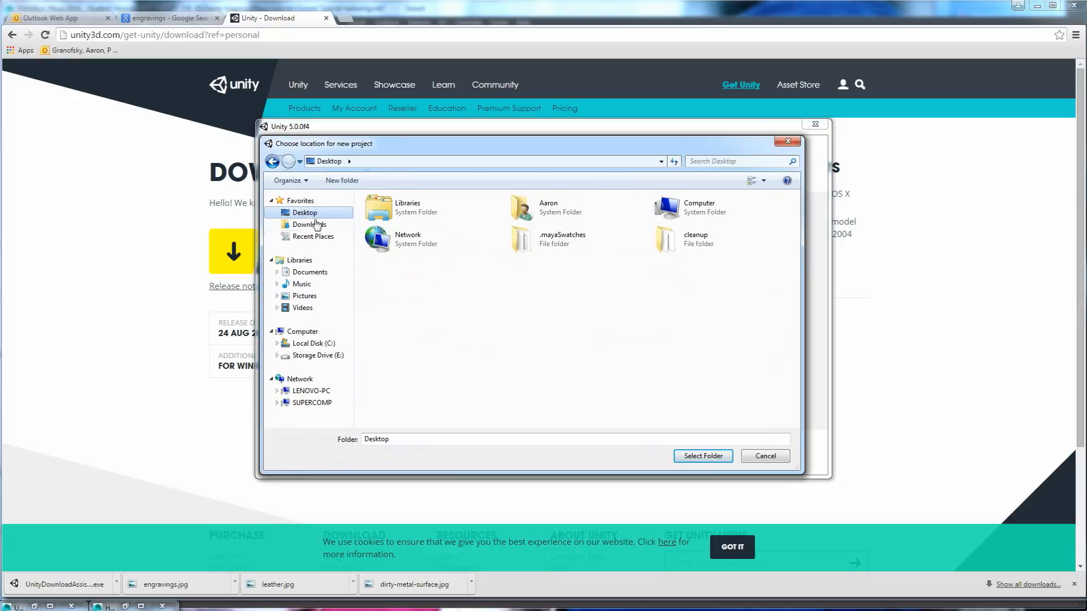
click(686, 456)
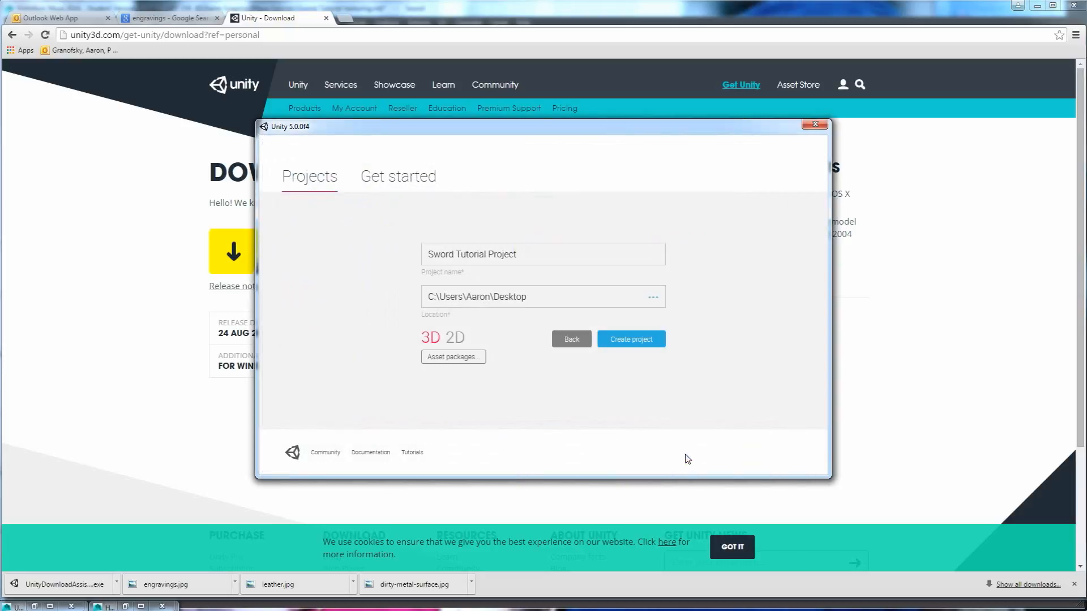
Keep the project type at 3D, review the available asset packages without adding any, and create the project
click(458, 338)
click(431, 339)
click(453, 360)
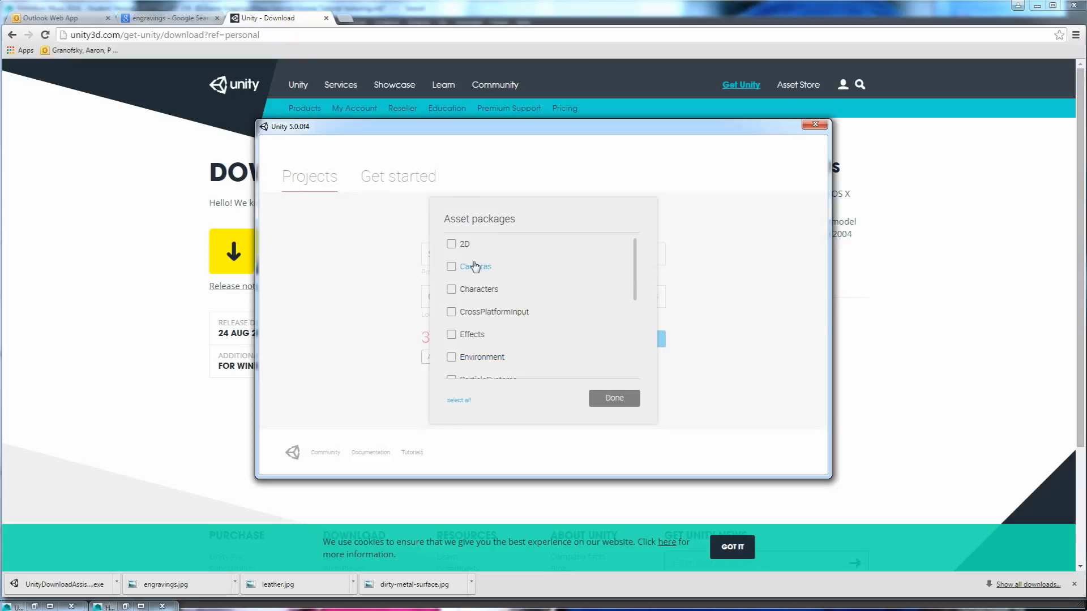
click(333, 333)
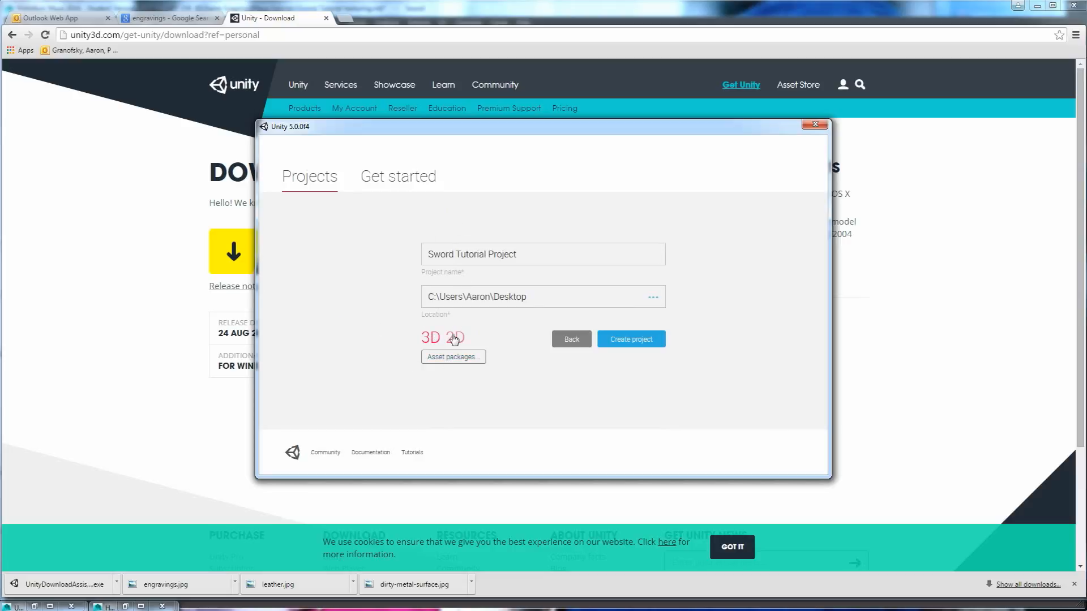
drag(532, 254, 426, 254)
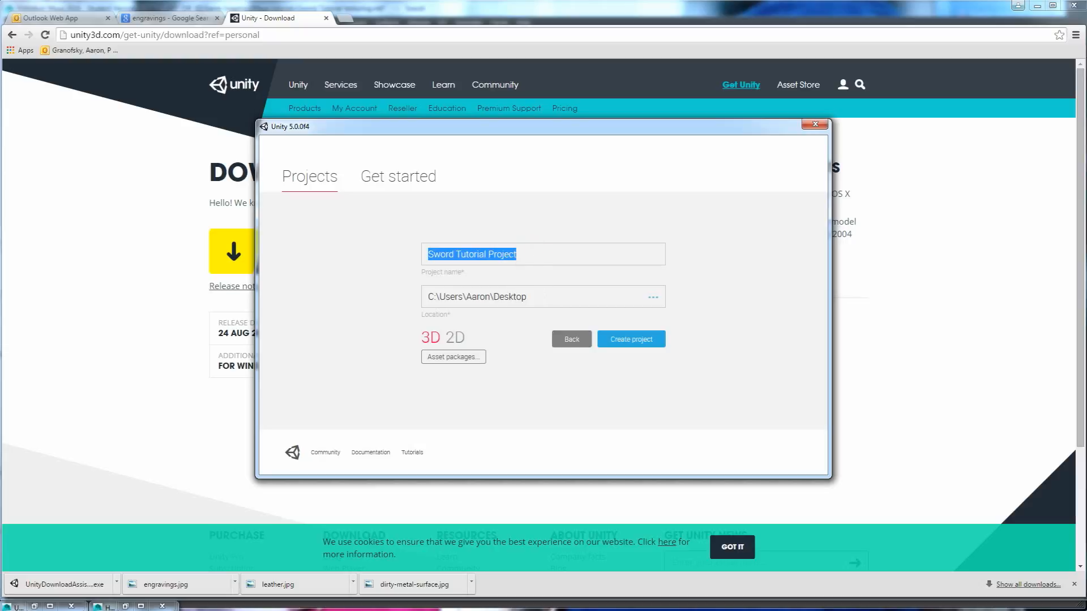
click(642, 342)
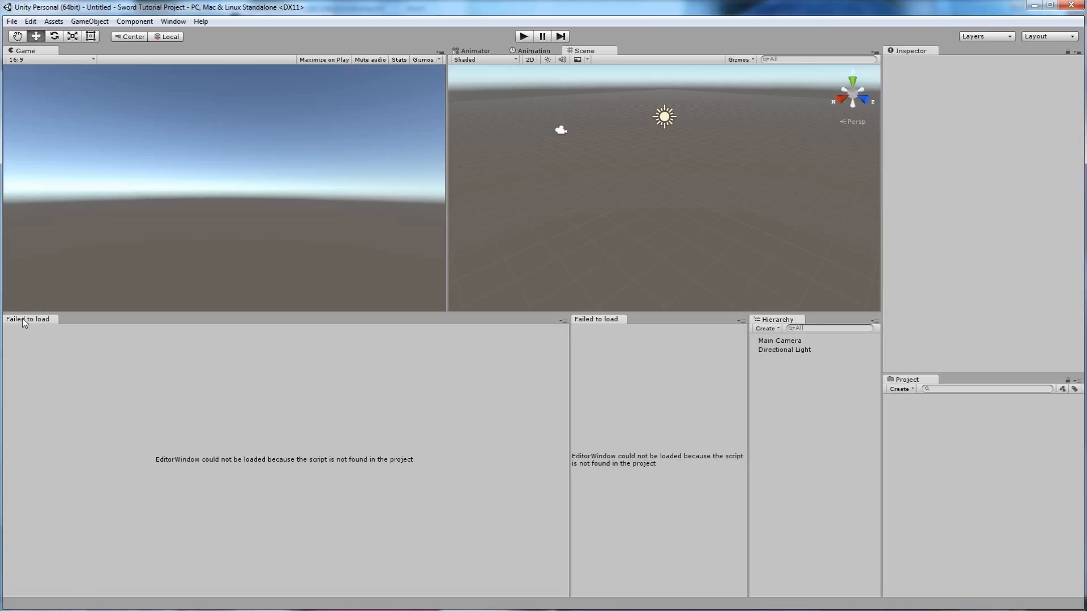
Undock and close both "Failed to load" panels beneath the Game and Scene views
drag(29, 320, 472, 355)
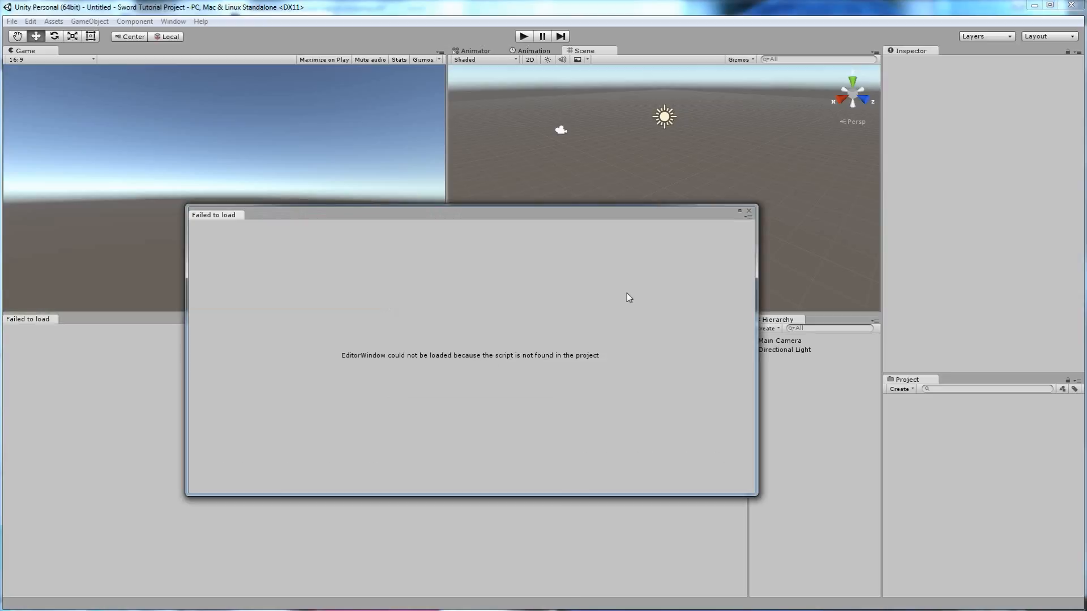
click(748, 211)
drag(36, 324, 404, 341)
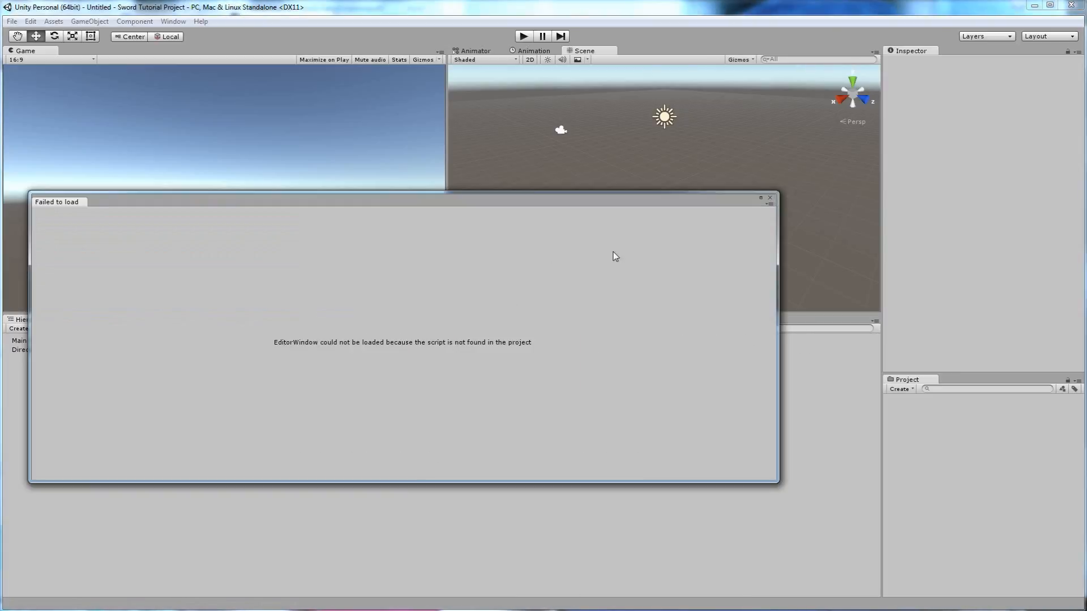
click(769, 199)
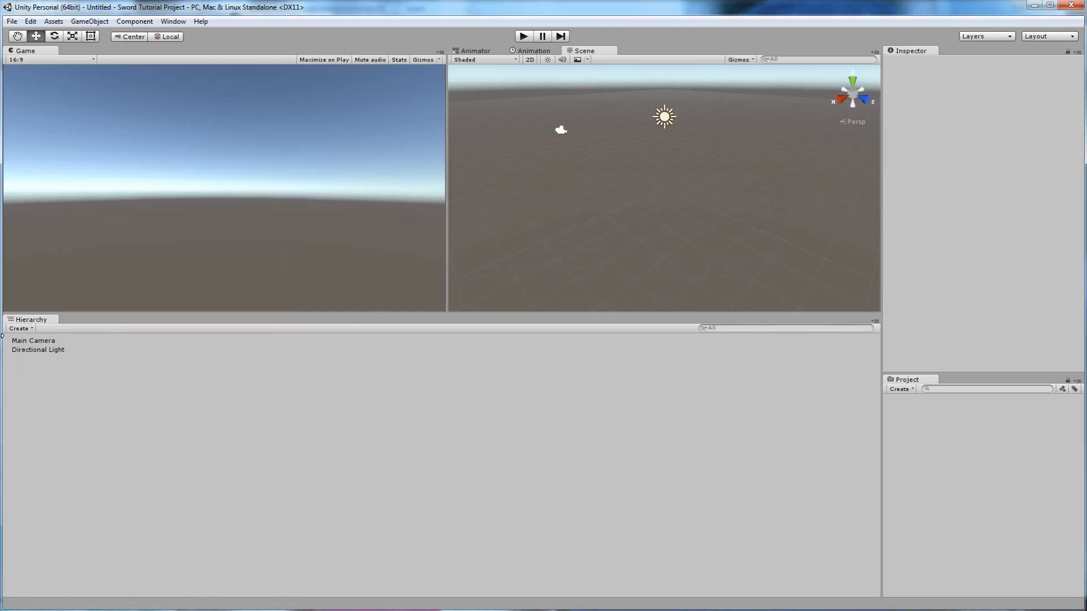
Dock the Hierarchy beneath the Inspector, side by side with the Project panel
drag(27, 322, 897, 383)
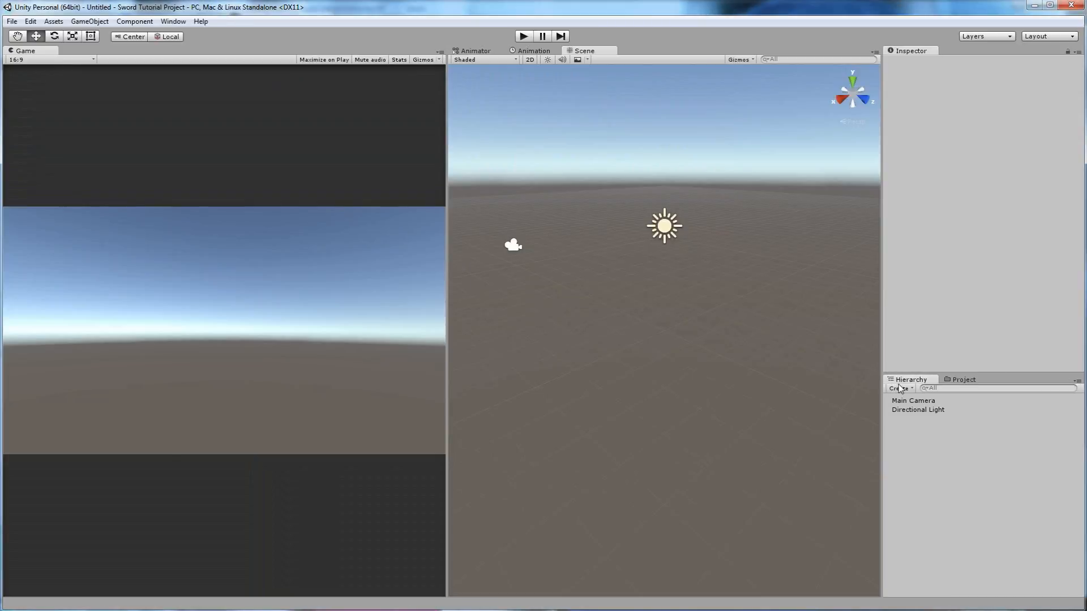
click(960, 379)
click(921, 380)
click(911, 379)
drag(911, 380, 905, 413)
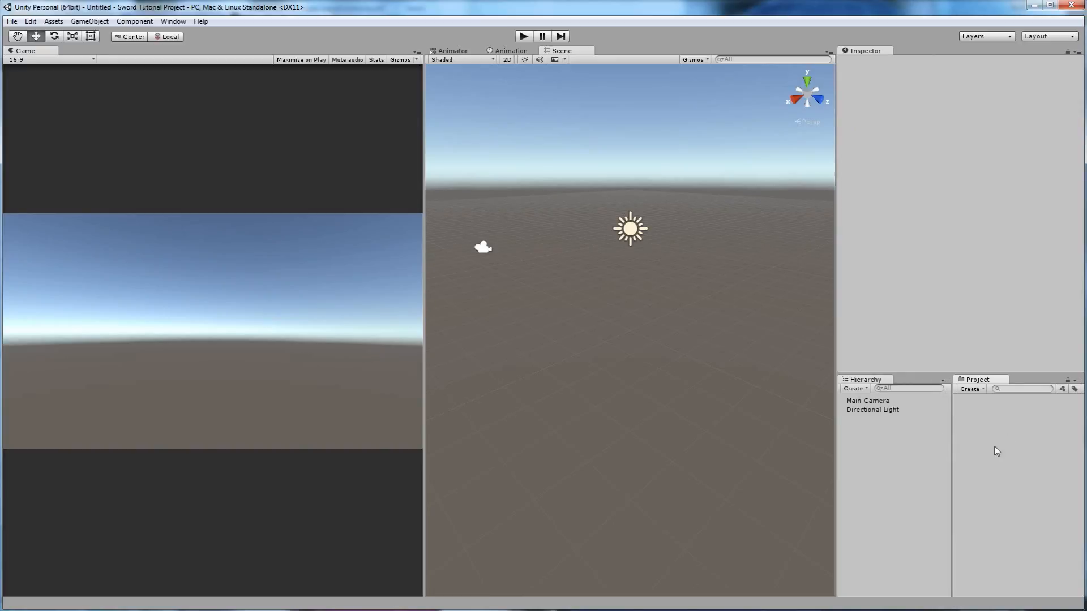
Try the two-column layout in the Project panel and return it to the one-column layout
click(1077, 381)
click(1013, 410)
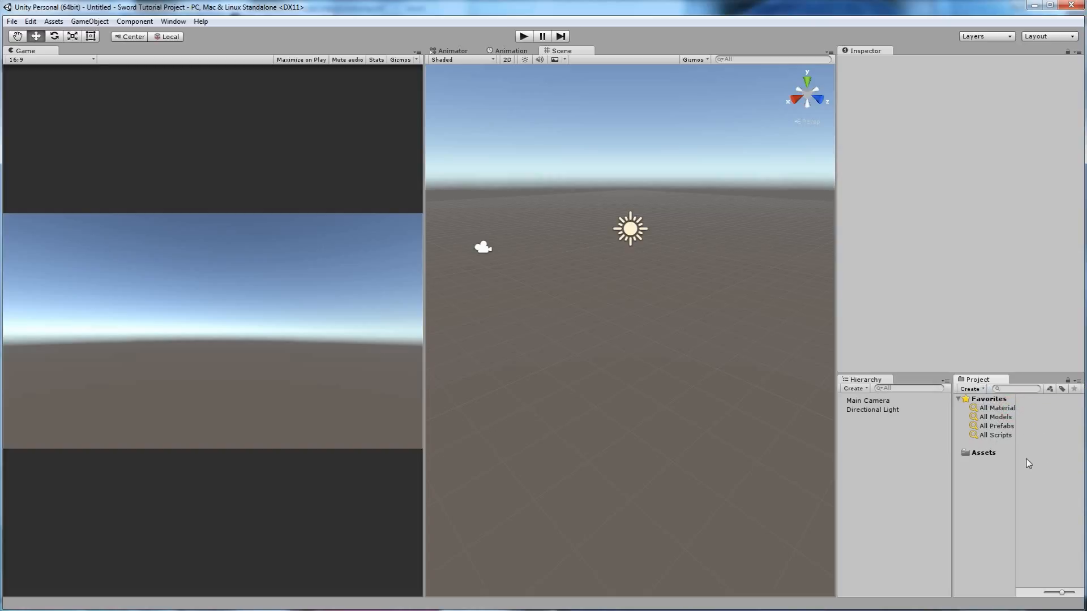
click(1079, 382)
click(1021, 394)
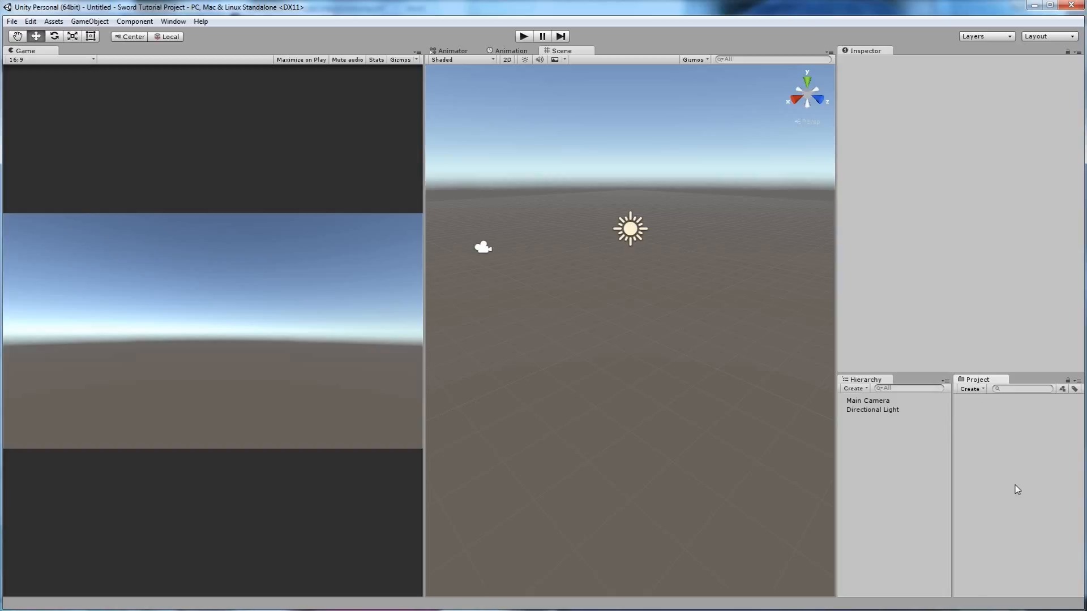
Inspect the properties of the Main Camera and the Directional Light, and clear the selection
click(871, 401)
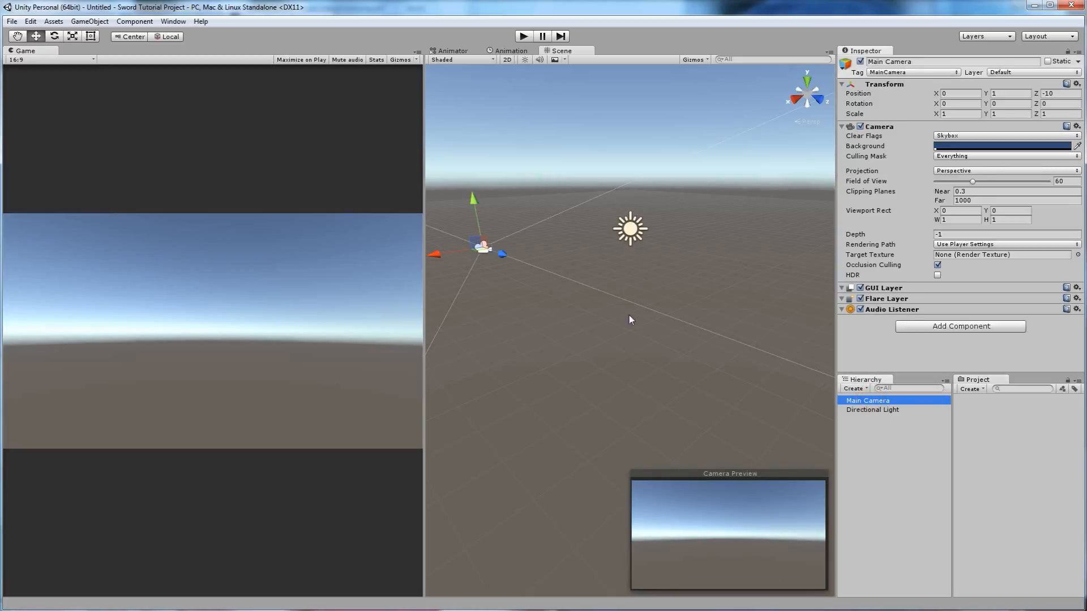
click(872, 409)
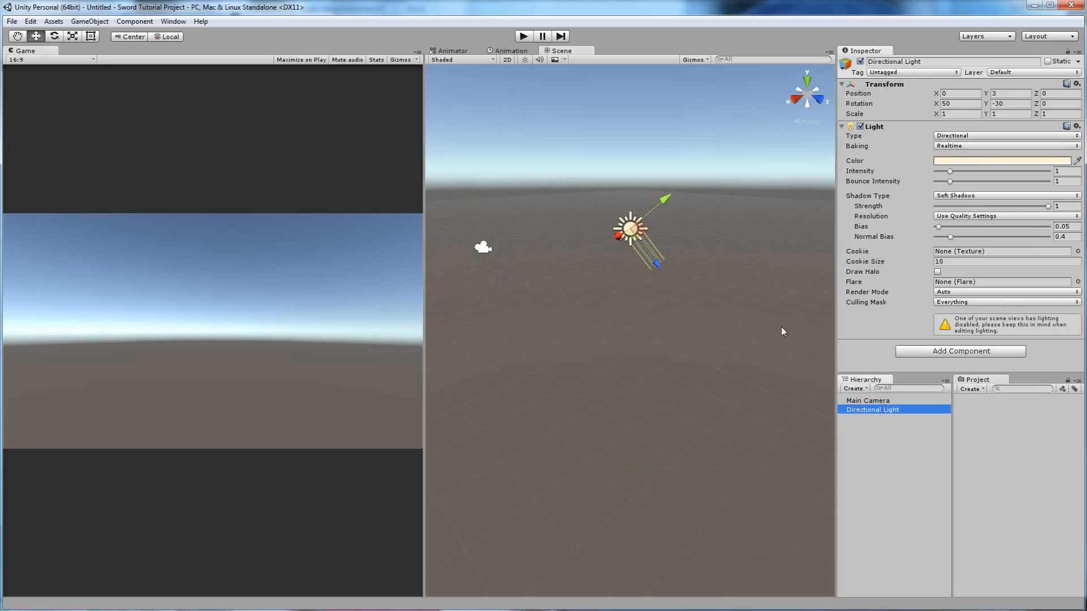
click(1045, 442)
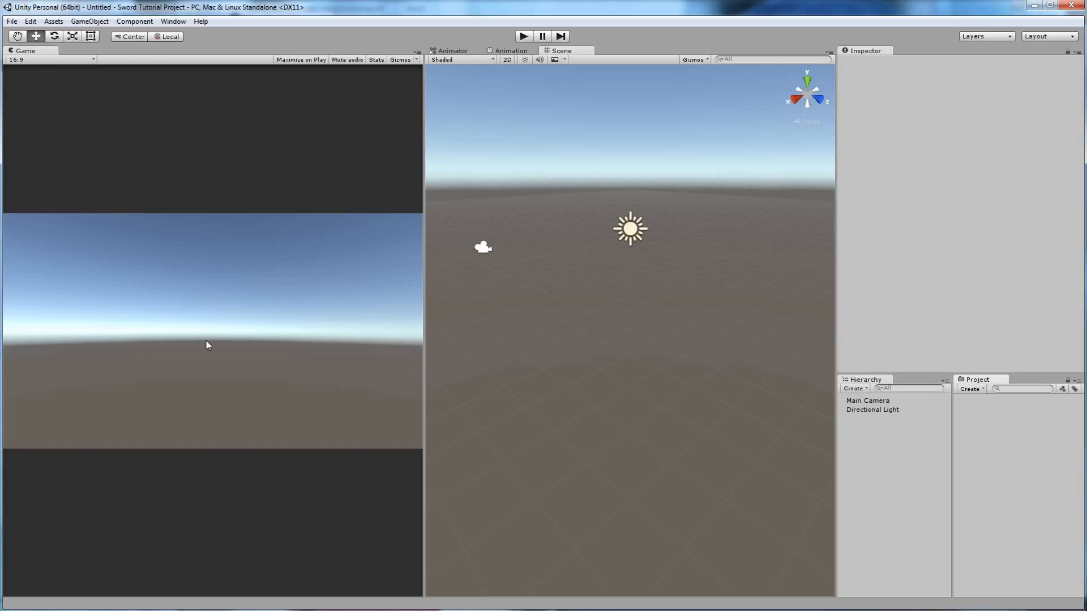
Run the empty scene in Play mode beside the Scene view and stop it
alt+drag(633, 283, 602, 306)
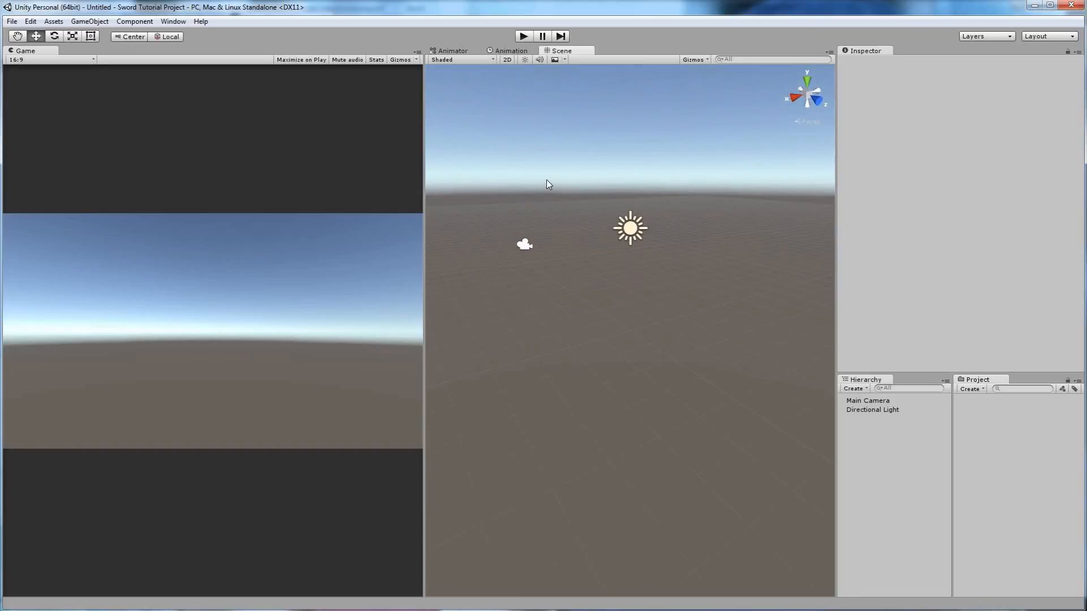
click(523, 36)
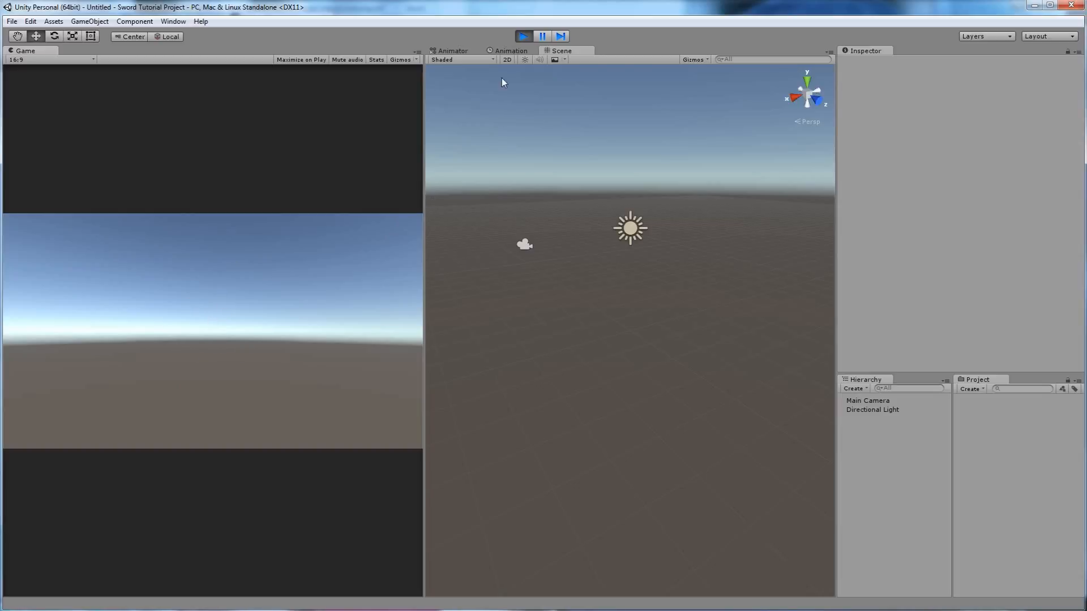
click(523, 37)
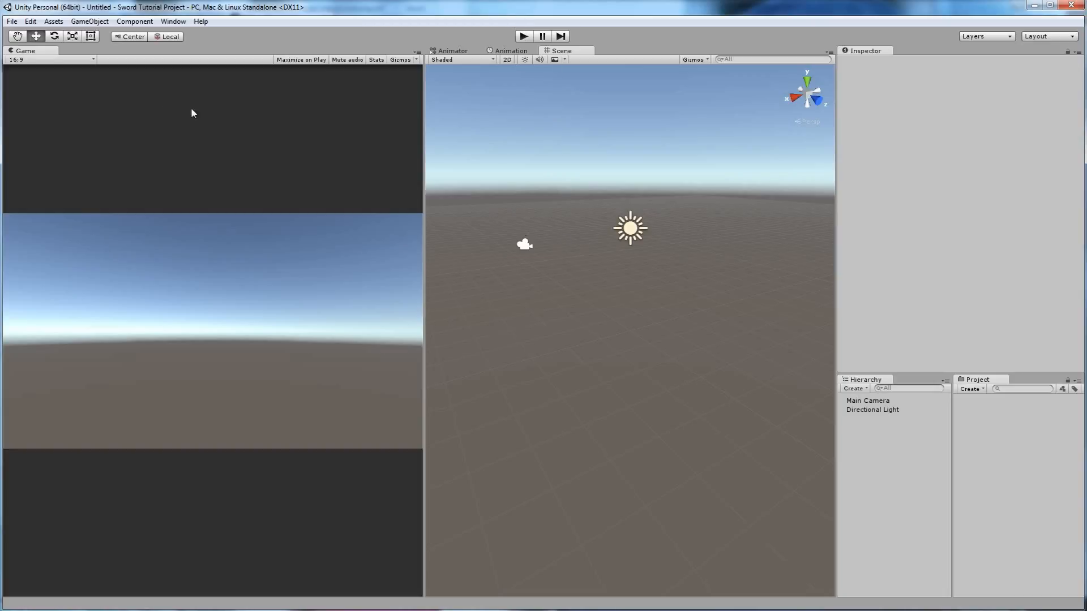
Try docking the Game view as a tab beside Scene, and test Play mode while switching between both views
drag(39, 51, 619, 54)
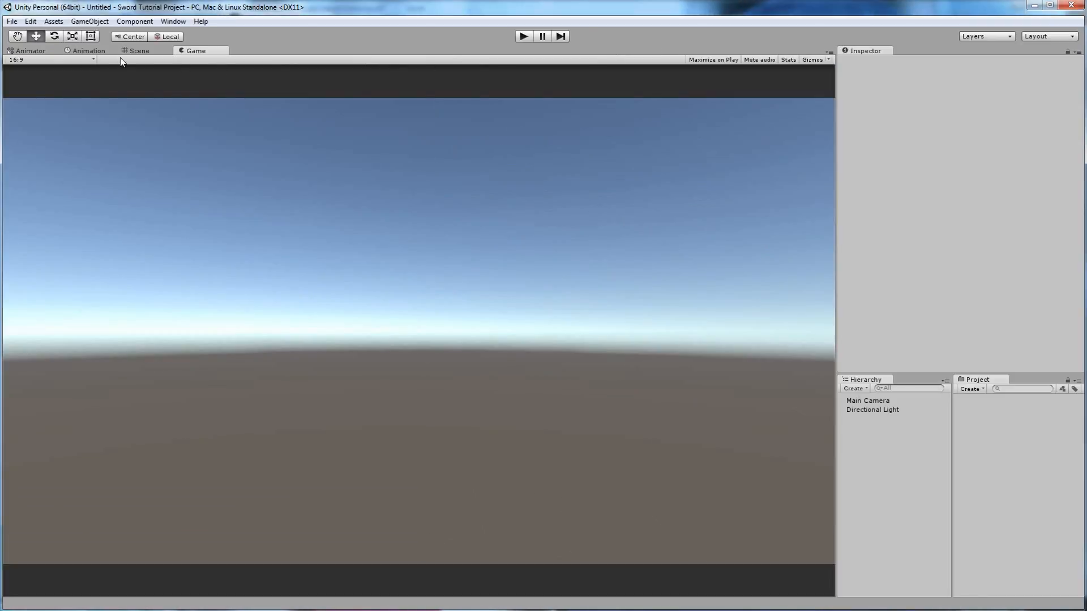
click(136, 51)
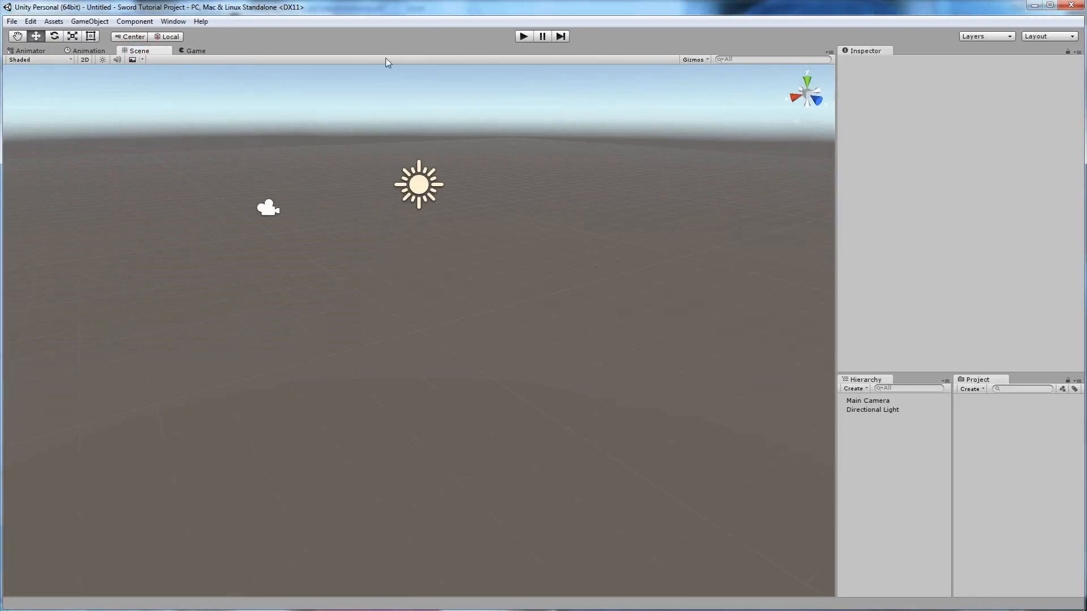
click(523, 36)
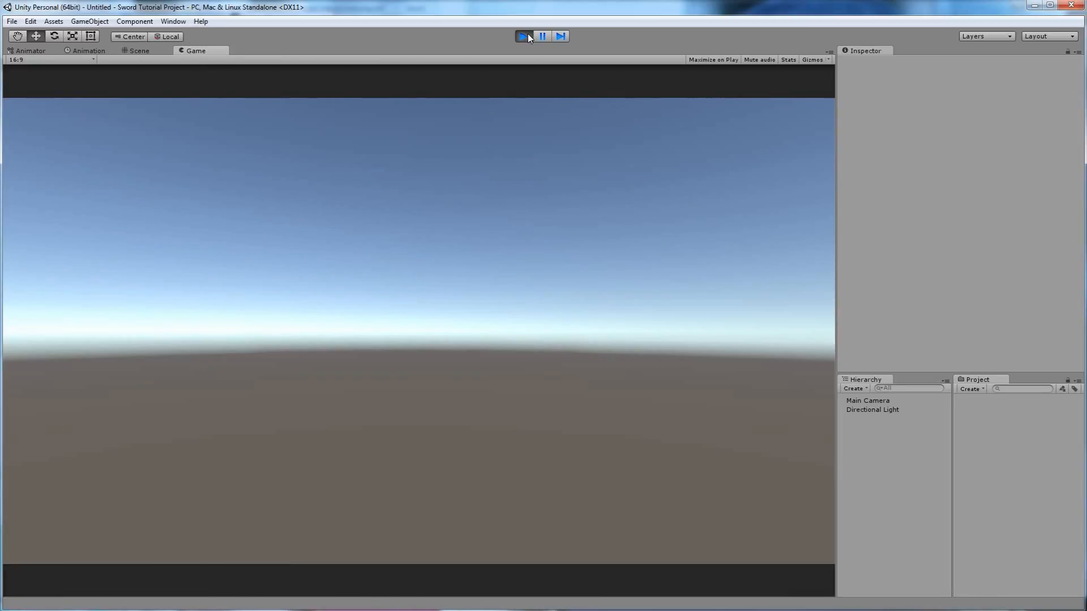
click(133, 51)
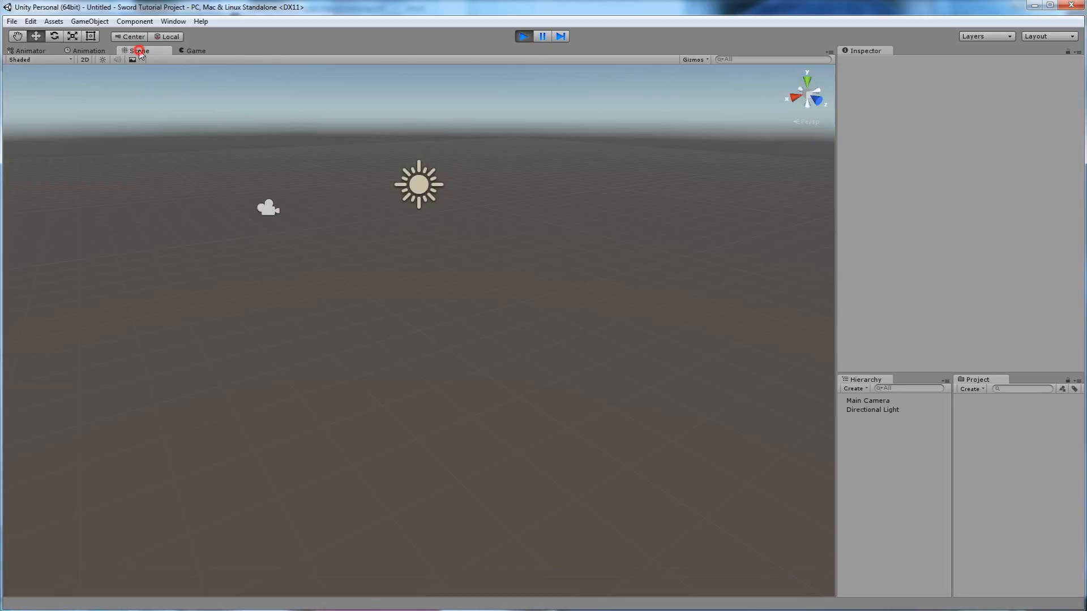
click(198, 51)
click(525, 36)
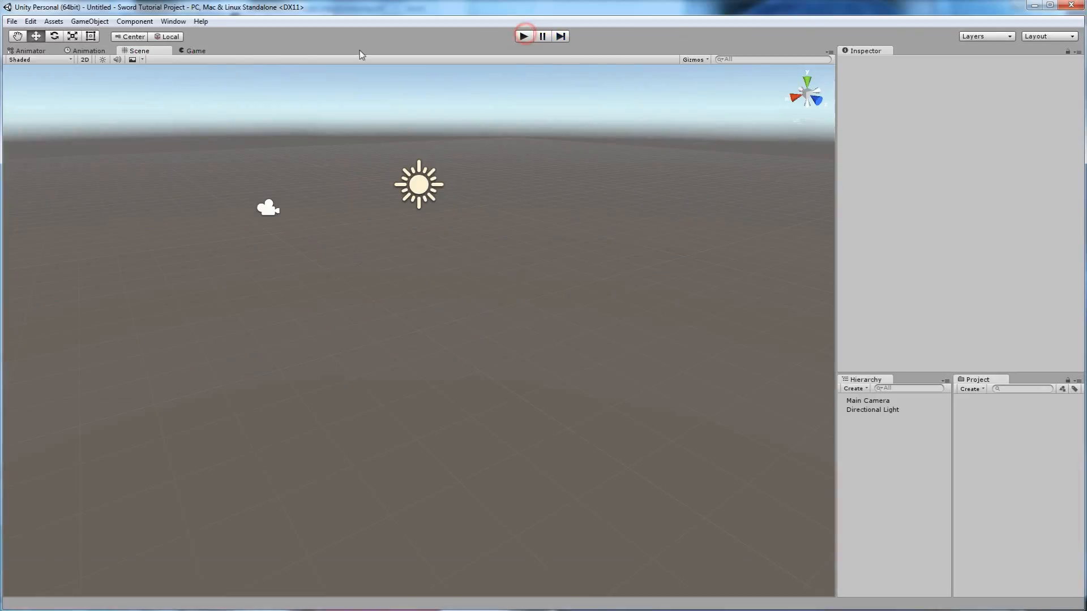
Dock the Game view in its own column beside the Scene view and narrow it to a thin strip
drag(196, 51, 59, 120)
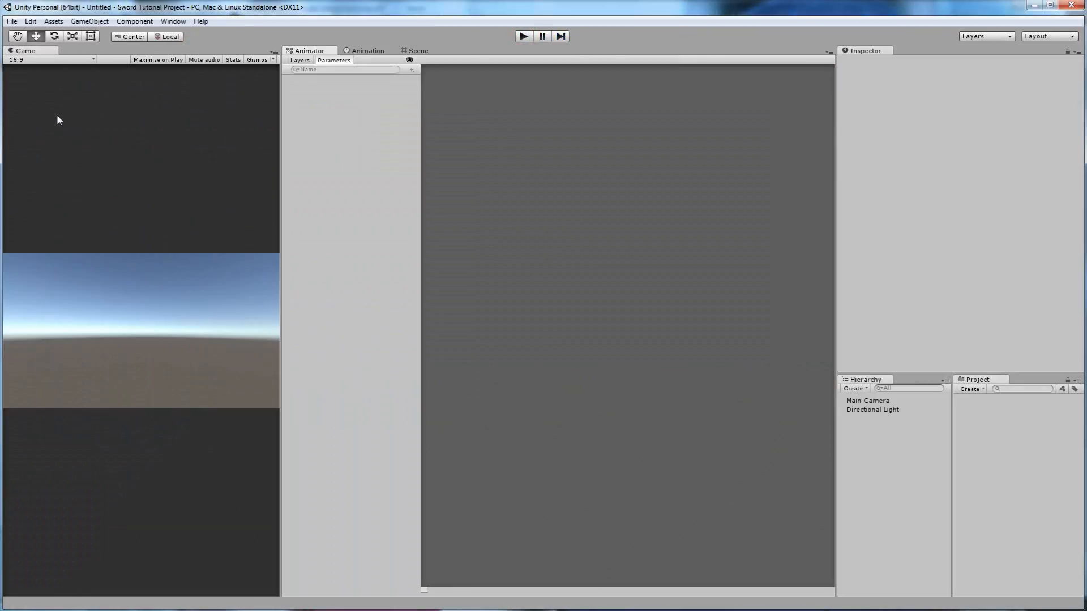
click(420, 51)
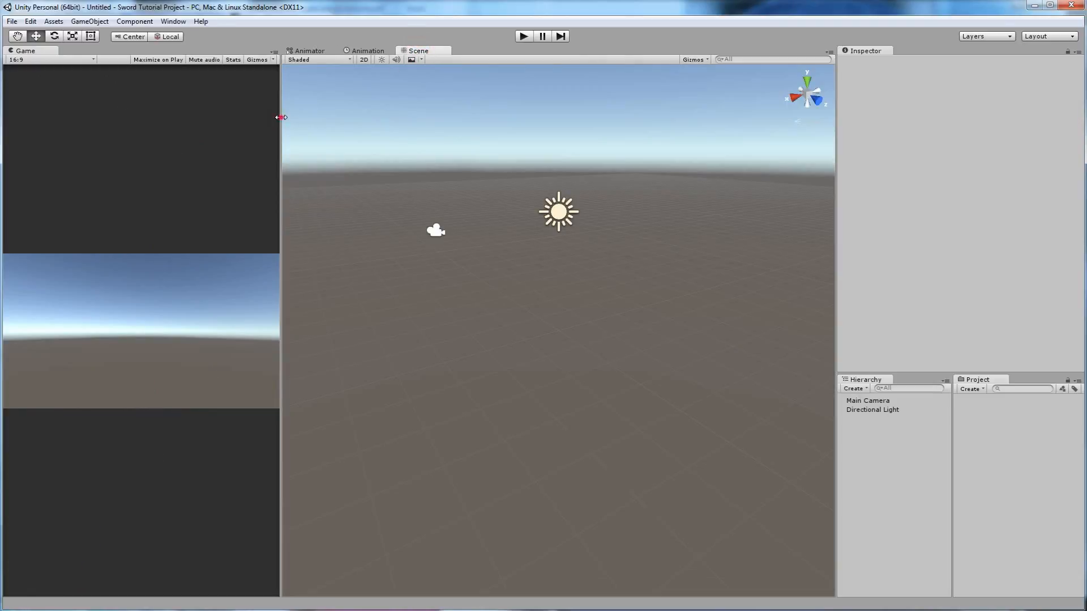
drag(281, 118, 77, 133)
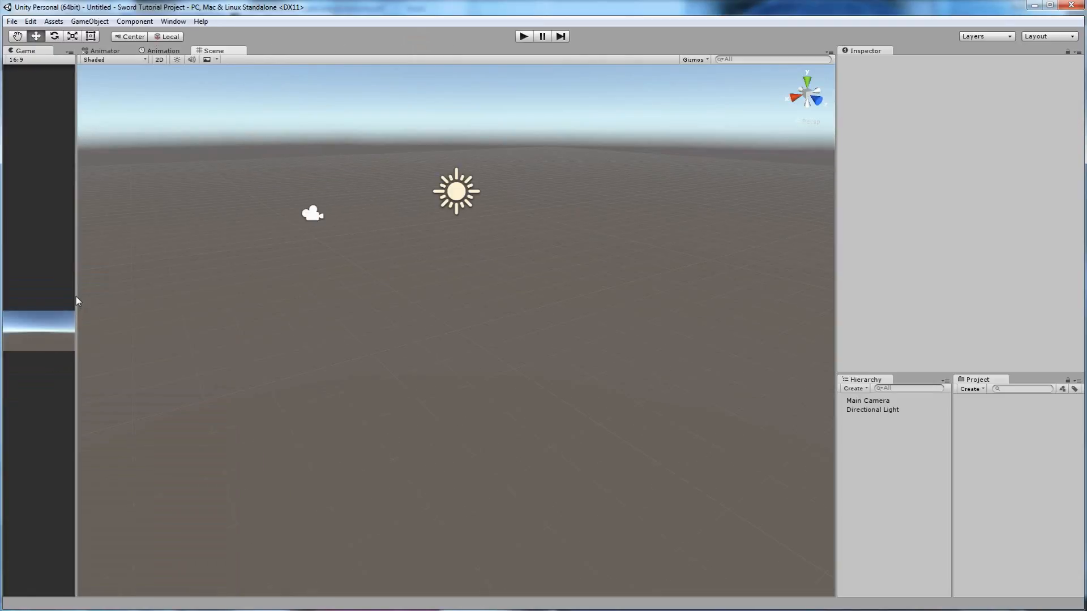
drag(77, 297, 392, 339)
mouse_move(587, 328)
alt+mouse_down()
mouse_move(656, 332)
mouse_move(599, 330)
alt+mouse_up()
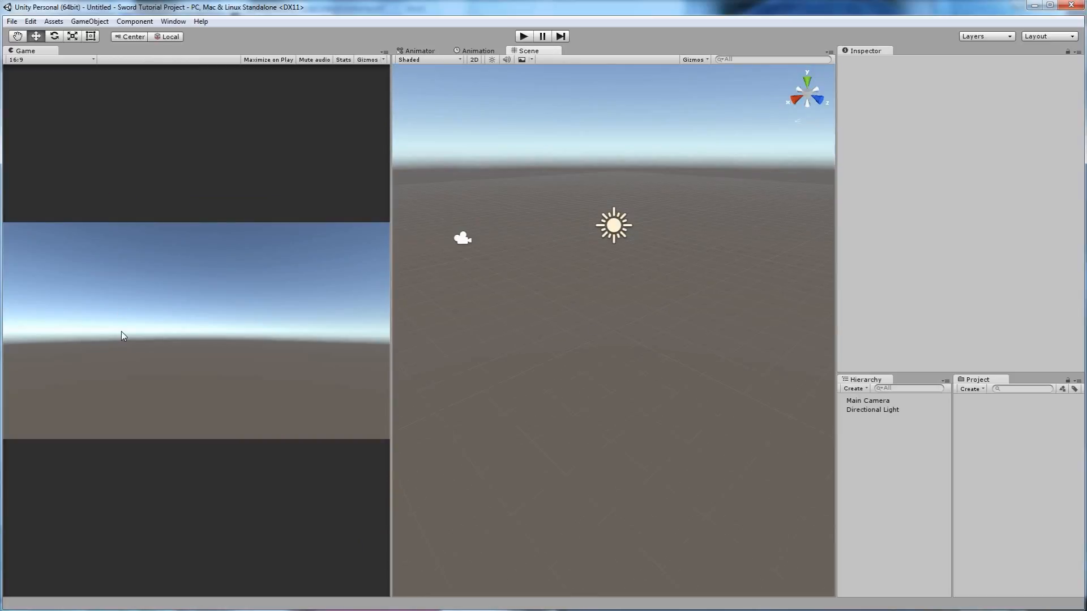
drag(390, 209, 61, 222)
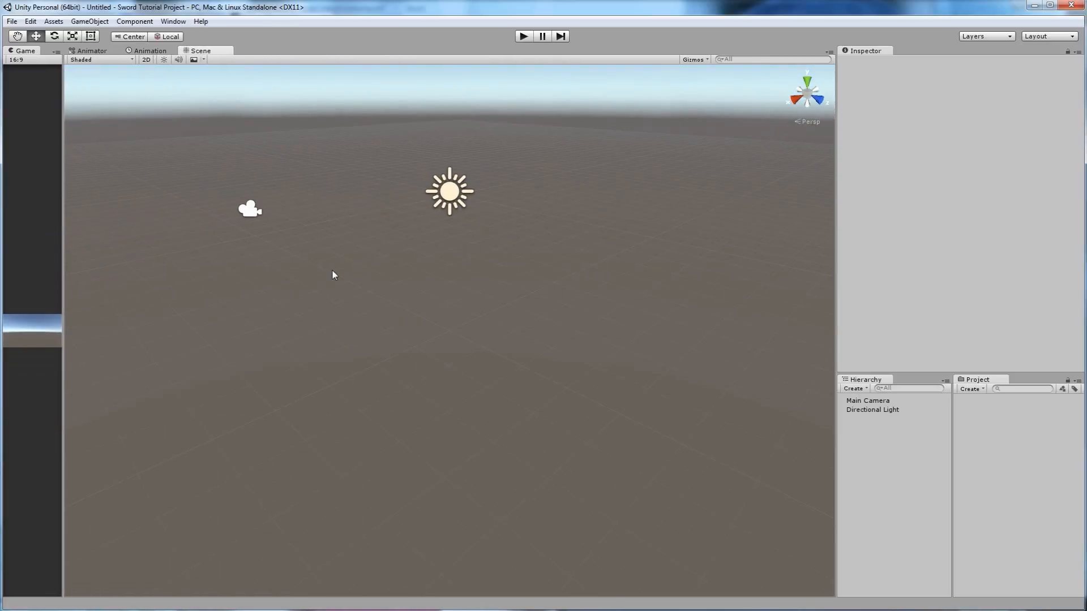
Orbit, pan and zoom the Scene view around the camera and light, and activate the Move tool
click(36, 36)
alt+drag(347, 226, 394, 254)
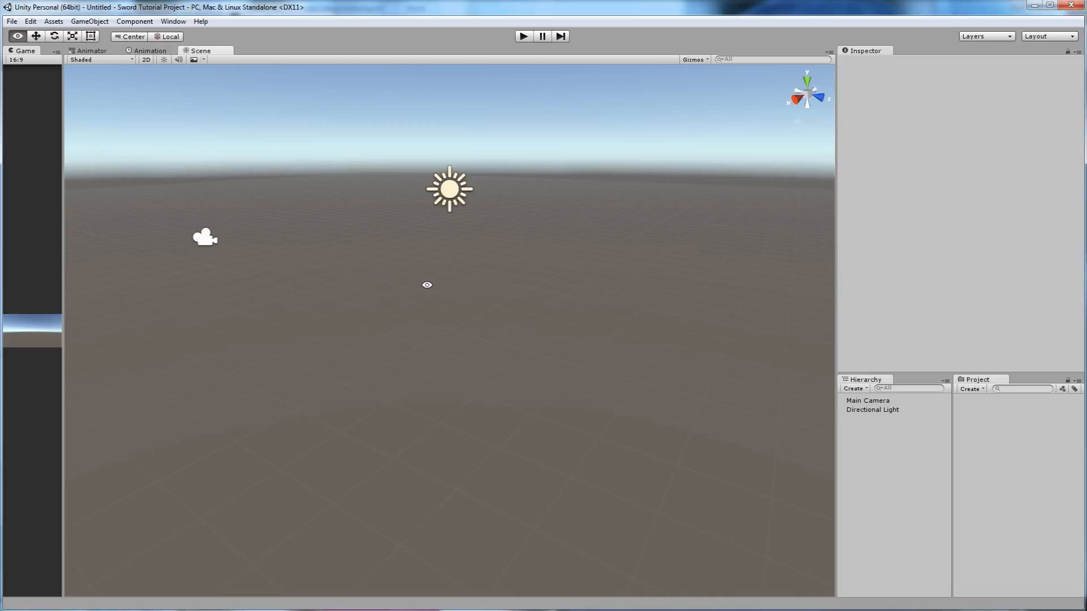
mouse_move(464, 279)
alt+mouse_down()
mouse_move(395, 283)
mouse_move(432, 347)
mouse_move(575, 283)
mouse_move(469, 284)
alt+mouse_up()
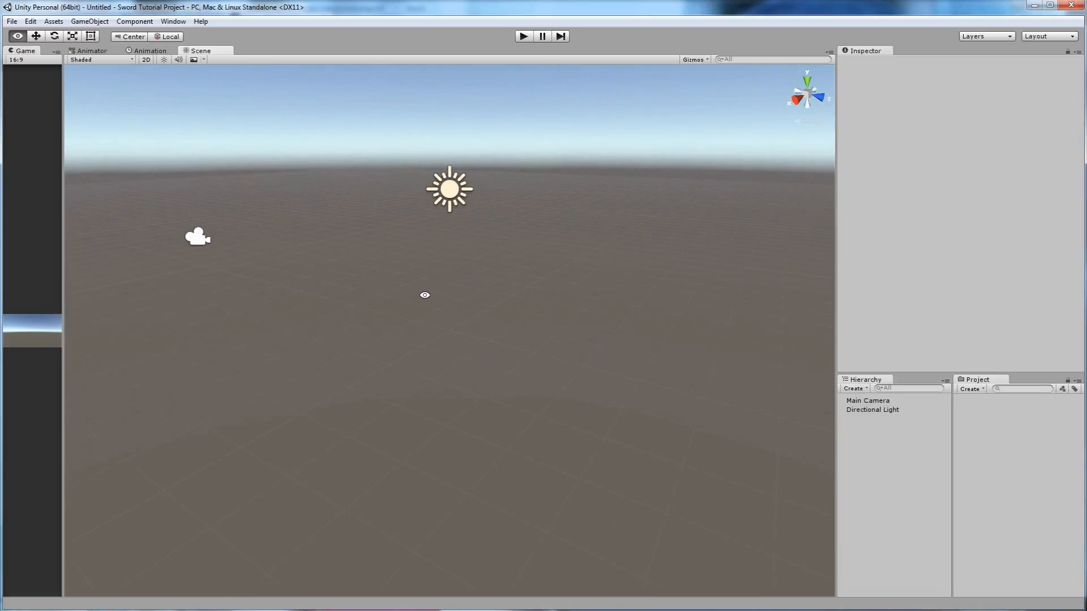
drag(388, 296, 436, 335)
key(w)
scroll(435, 336, down, 1)
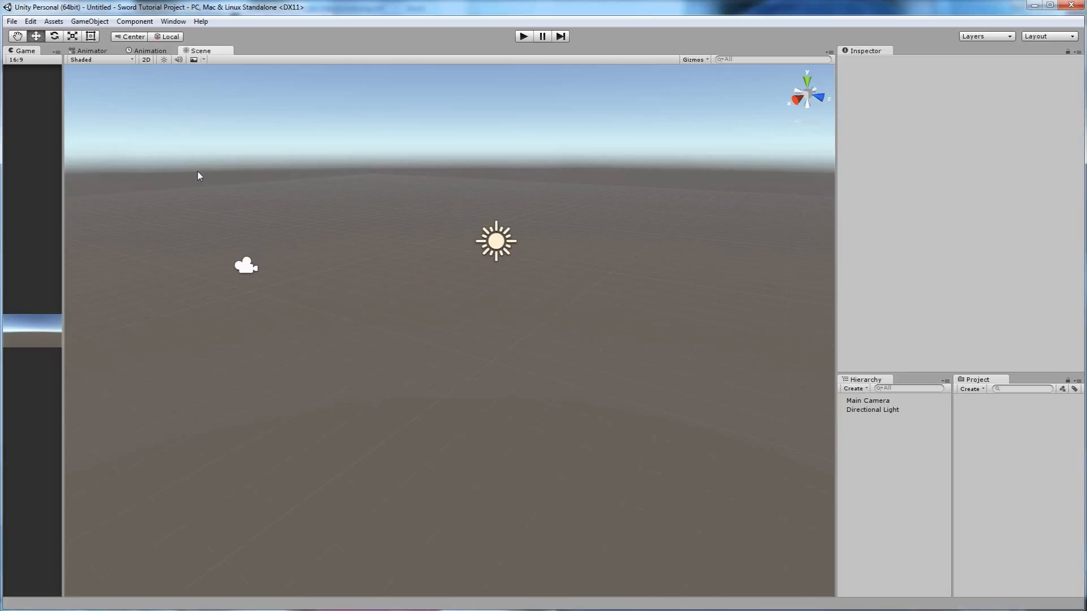
Alternate between the Rotate and Scale transform tools, leaving the Scale tool active
key(e)
key(r)
click(50, 39)
key(r)
key(e)
key(r)
key(e)
key(r)
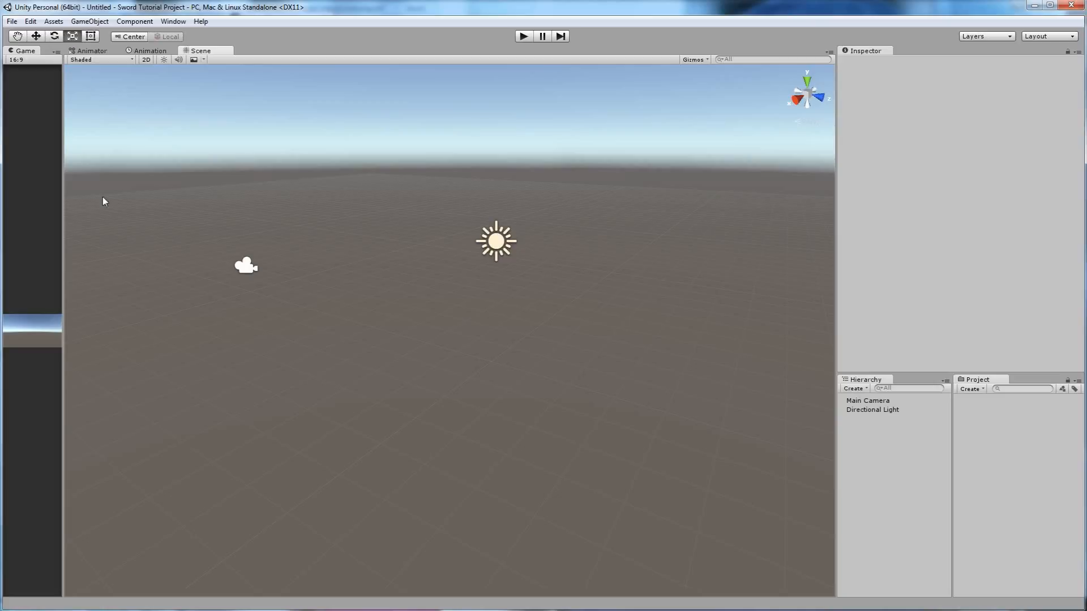
Import Sword.fbx from the Desktop as a new asset and check the contents of the Materials folder
click(88, 21)
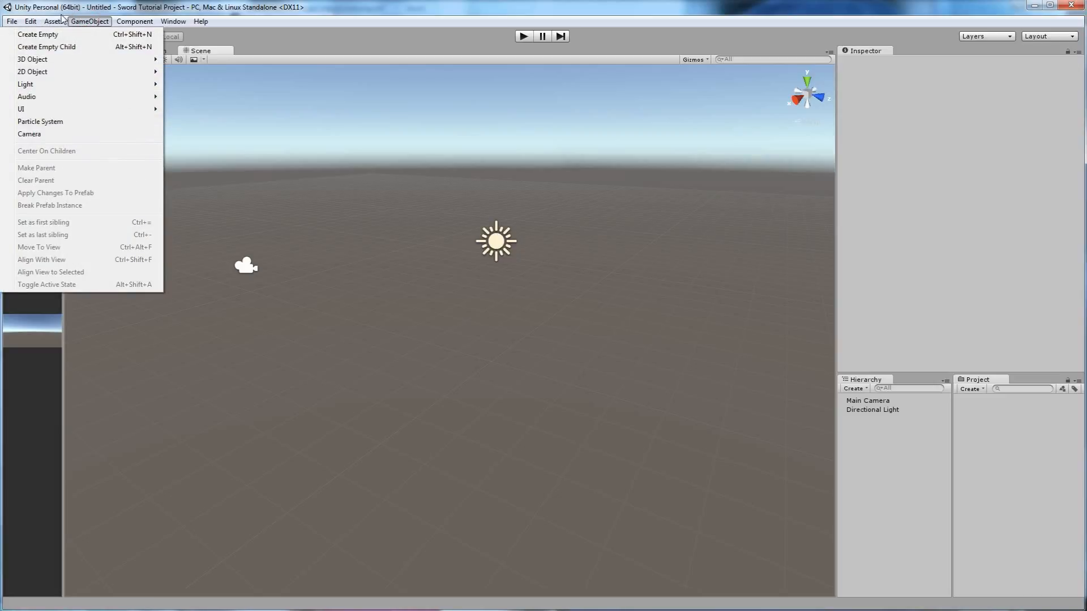
mouse_move(59, 21)
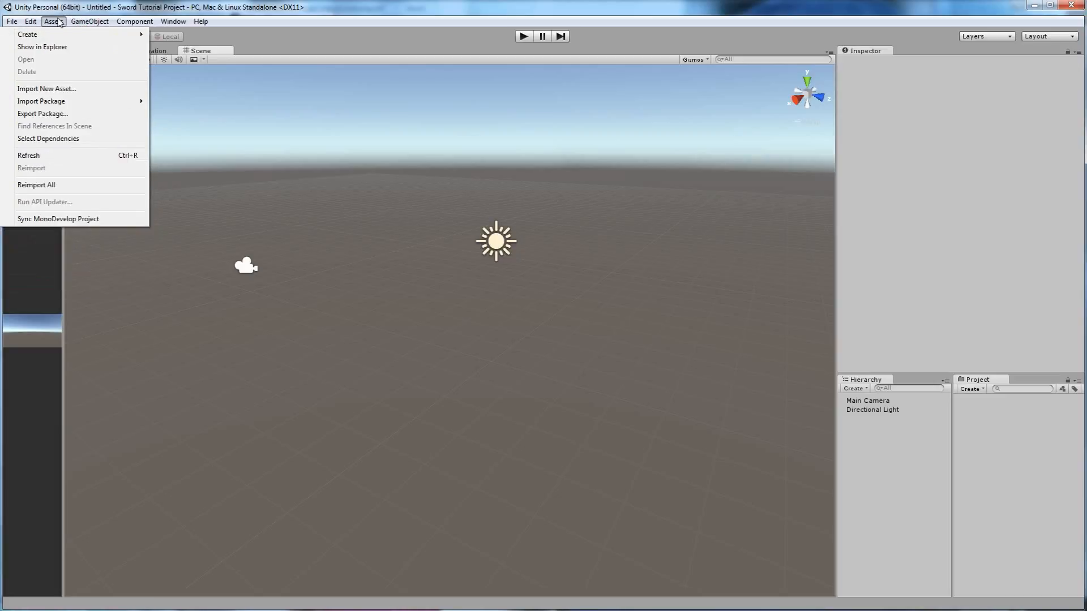
click(73, 90)
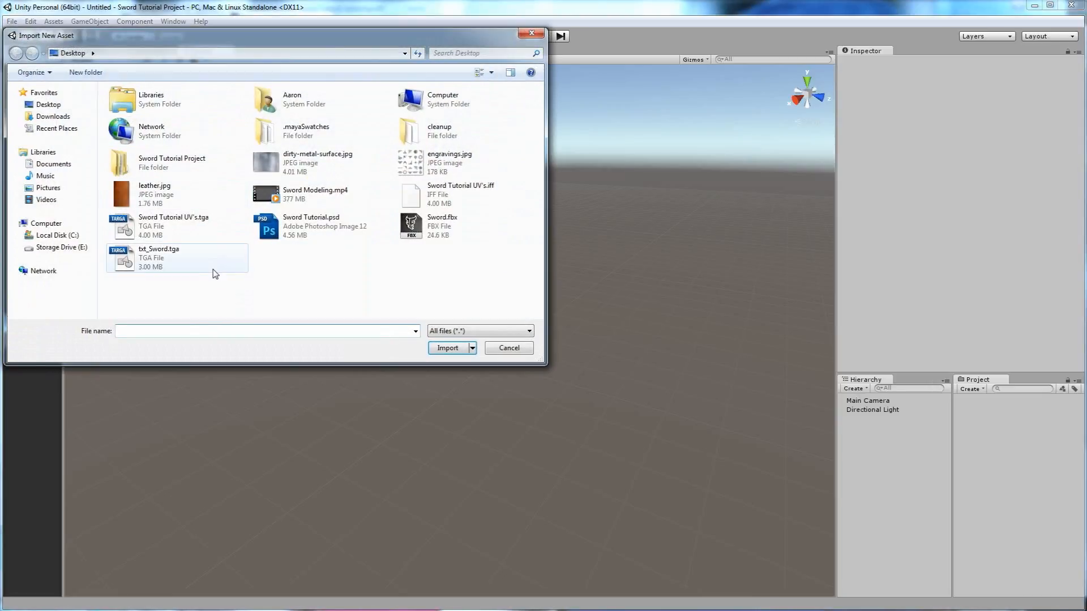
click(444, 222)
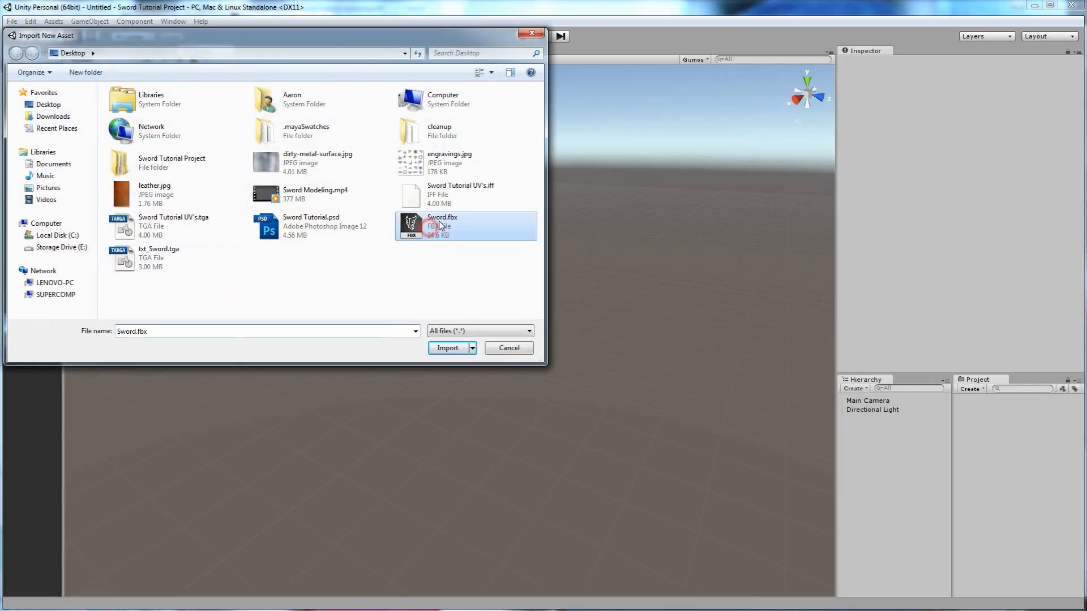
click(439, 349)
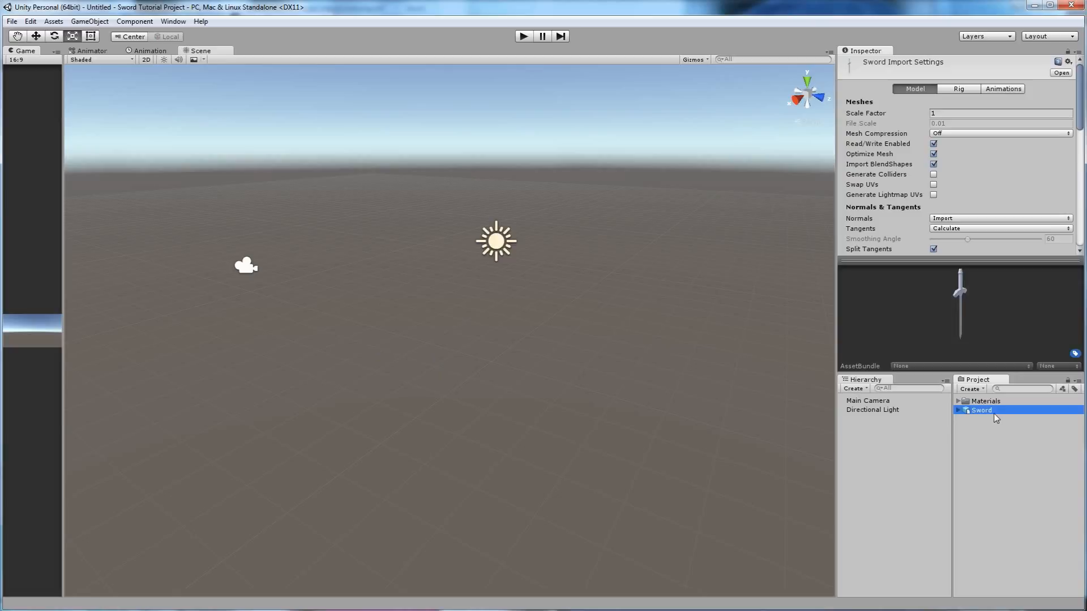
click(956, 399)
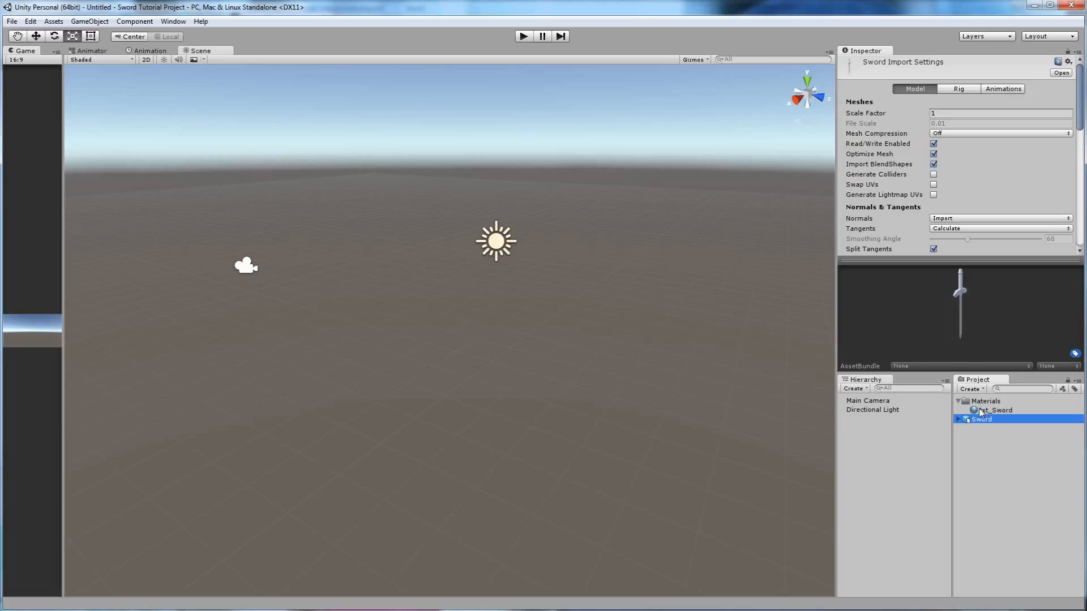
click(958, 401)
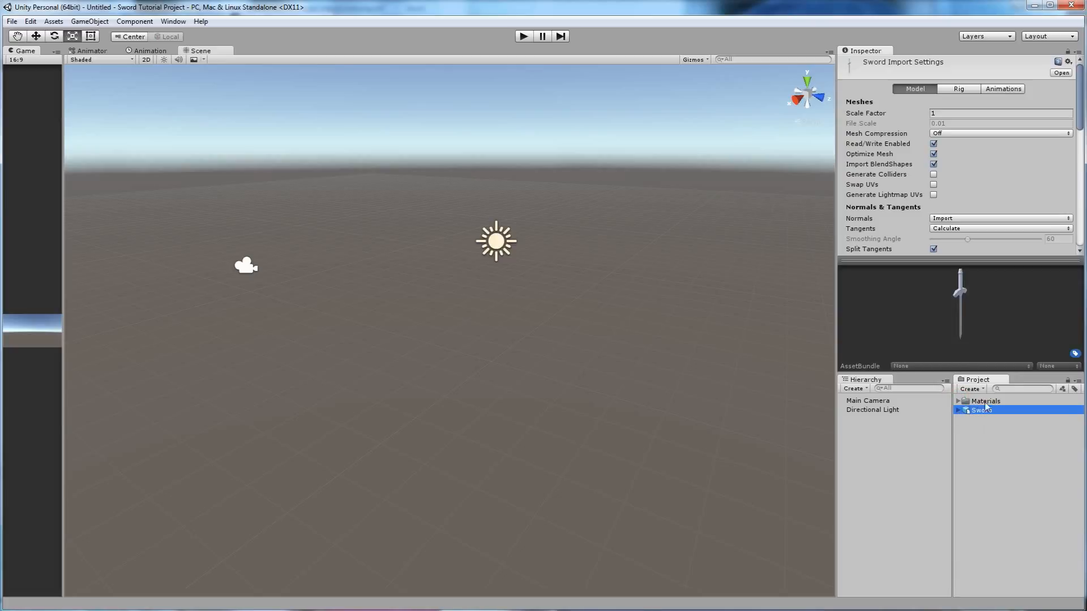
Create a project folder named Models and move the Sword model into it
click(972, 389)
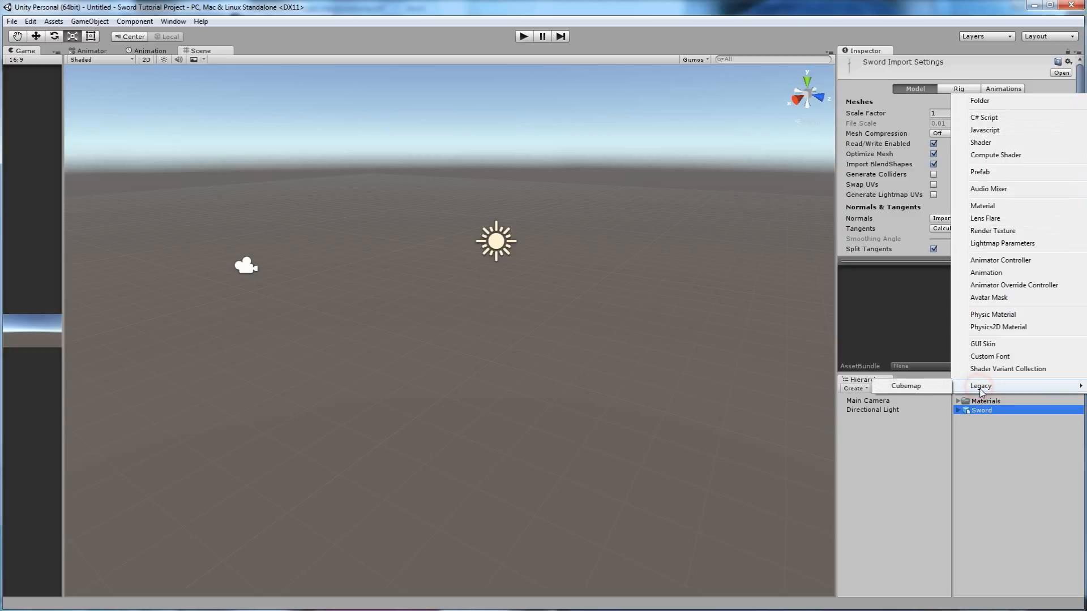
click(978, 101)
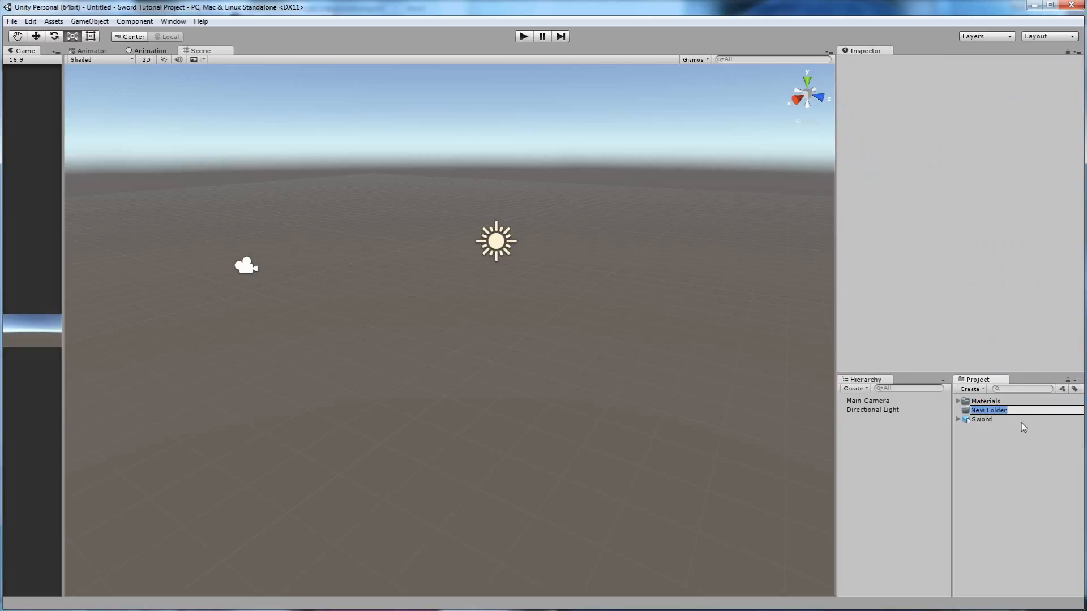
text(Models)
key(Return)
click(979, 420)
drag(980, 422, 990, 403)
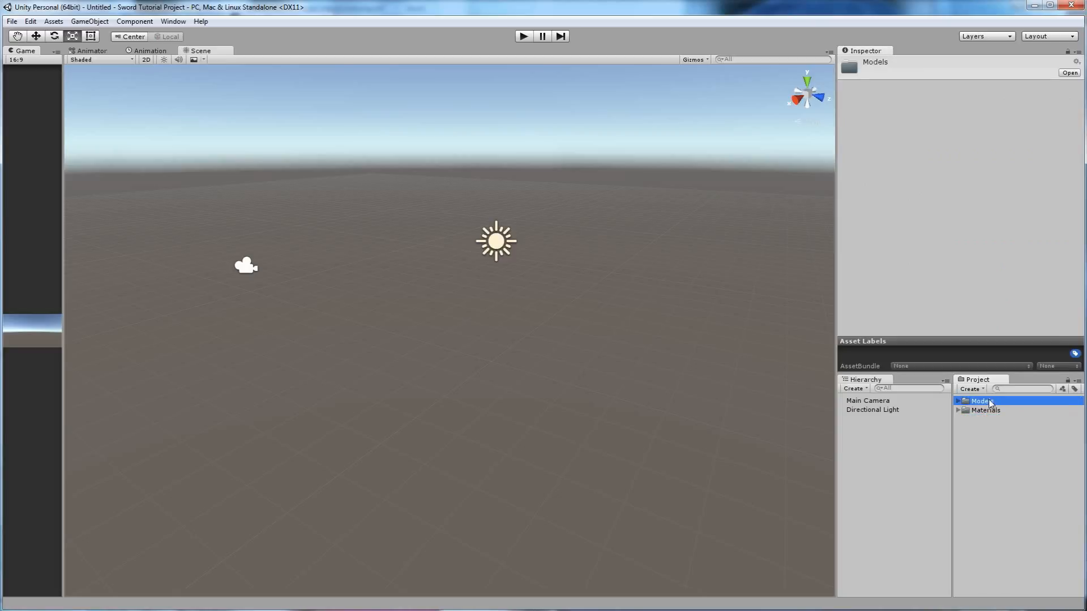
click(958, 411)
click(958, 410)
click(957, 401)
click(958, 402)
click(988, 443)
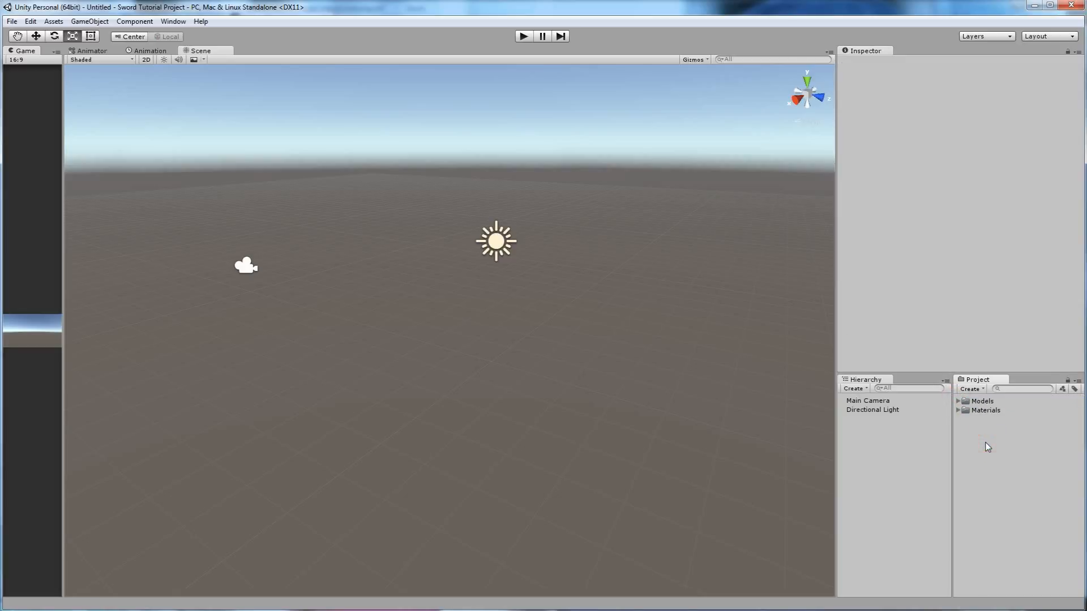
Create a second project folder named Textures
click(983, 390)
click(985, 102)
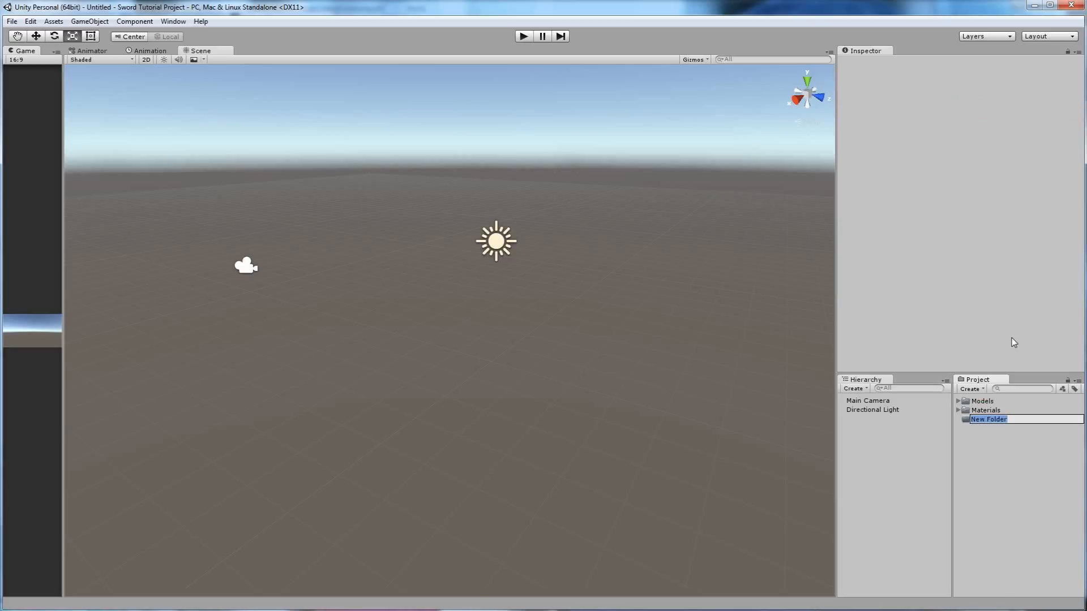
text(Textures)
key(Return)
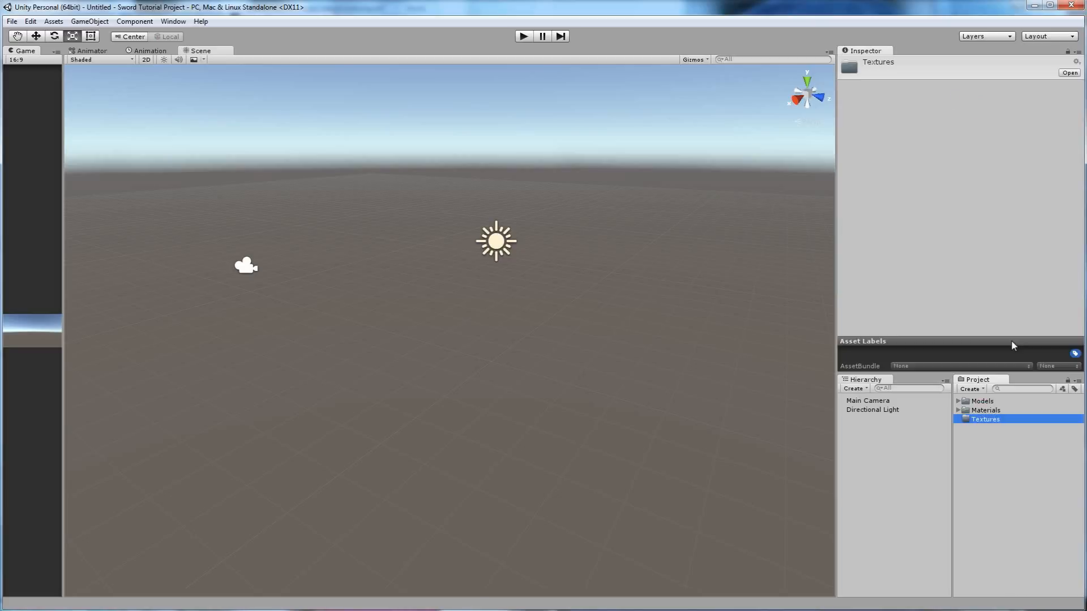
Place the Sword model in the scene below the light and apply an import Scale Factor of 10 to it
click(958, 401)
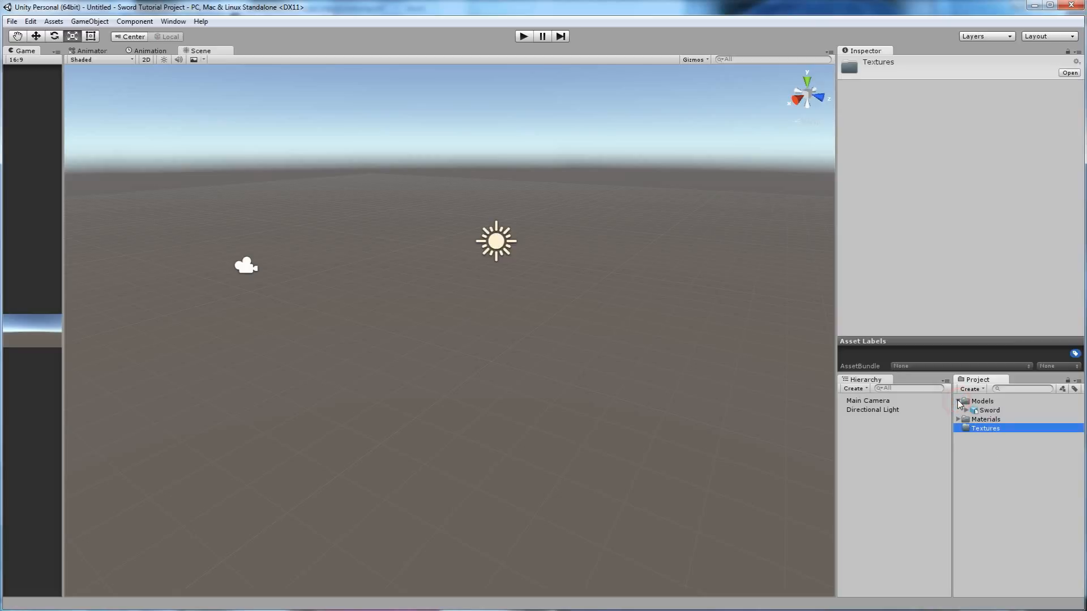
drag(983, 413, 480, 324)
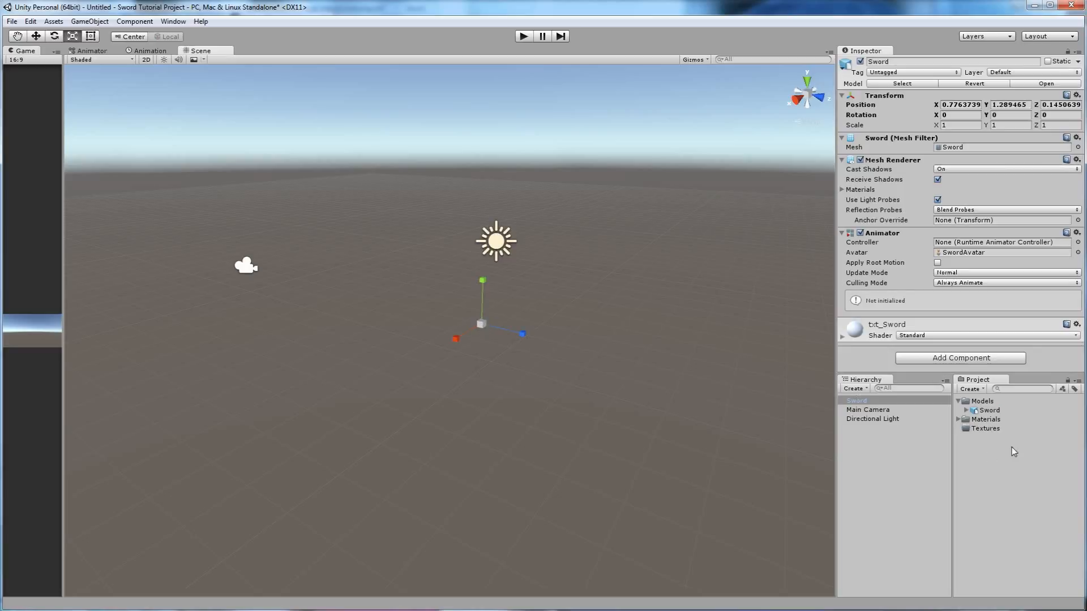
click(994, 411)
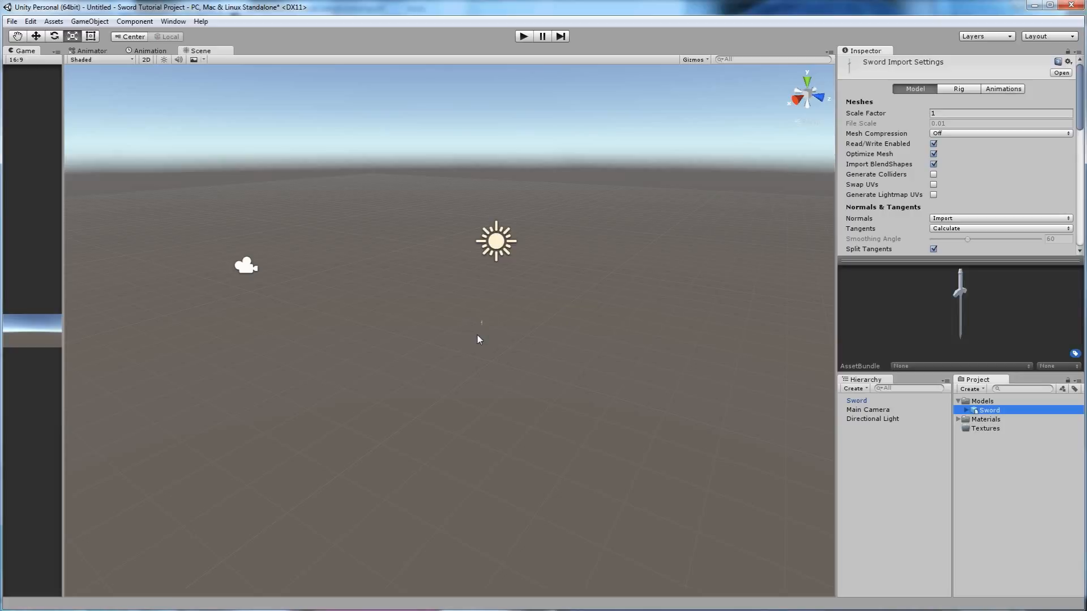
click(979, 113)
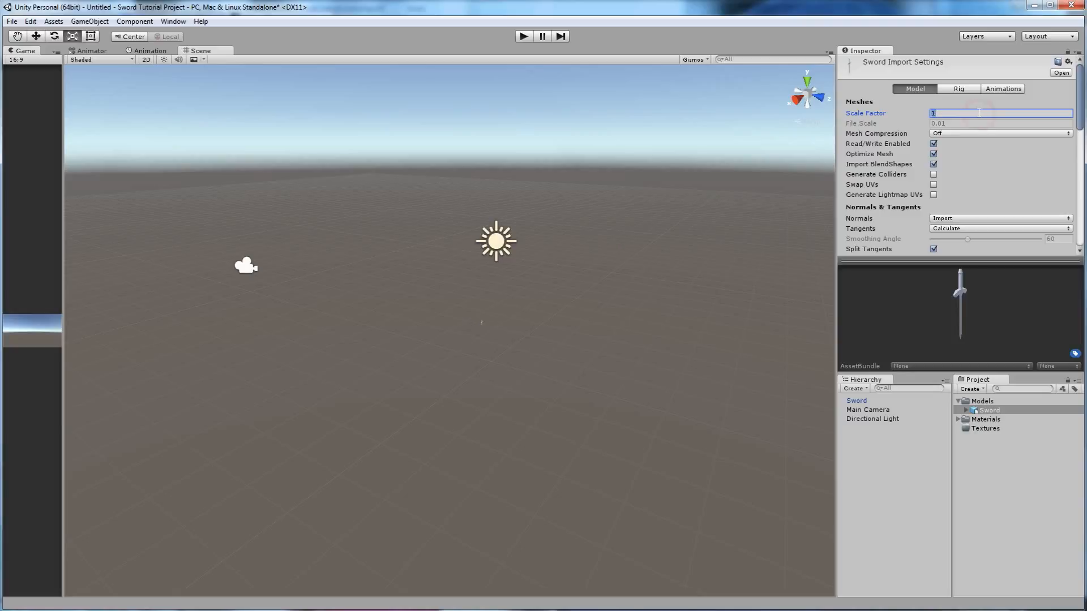
click(979, 113)
click(980, 113)
scroll(1040, 211, down, 5)
click(1060, 222)
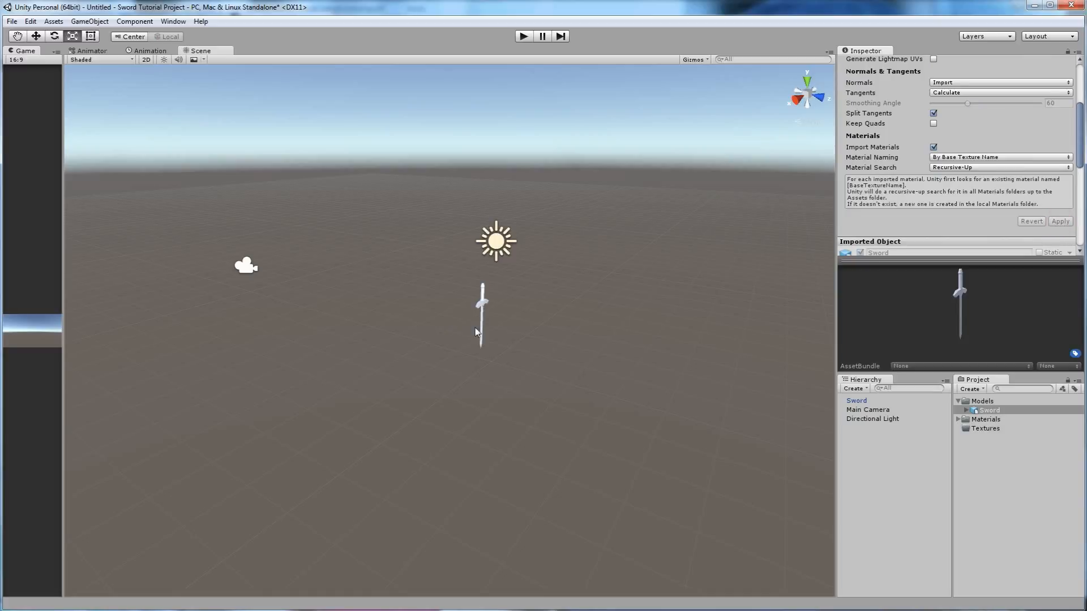
Inspect the rescaled sword in the Scene view from several angles and up close
mouse_move(484, 358)
alt+mouse_down()
mouse_move(342, 325)
mouse_move(490, 364)
mouse_move(483, 358)
alt+mouse_up()
scroll(953, 147, up, 5)
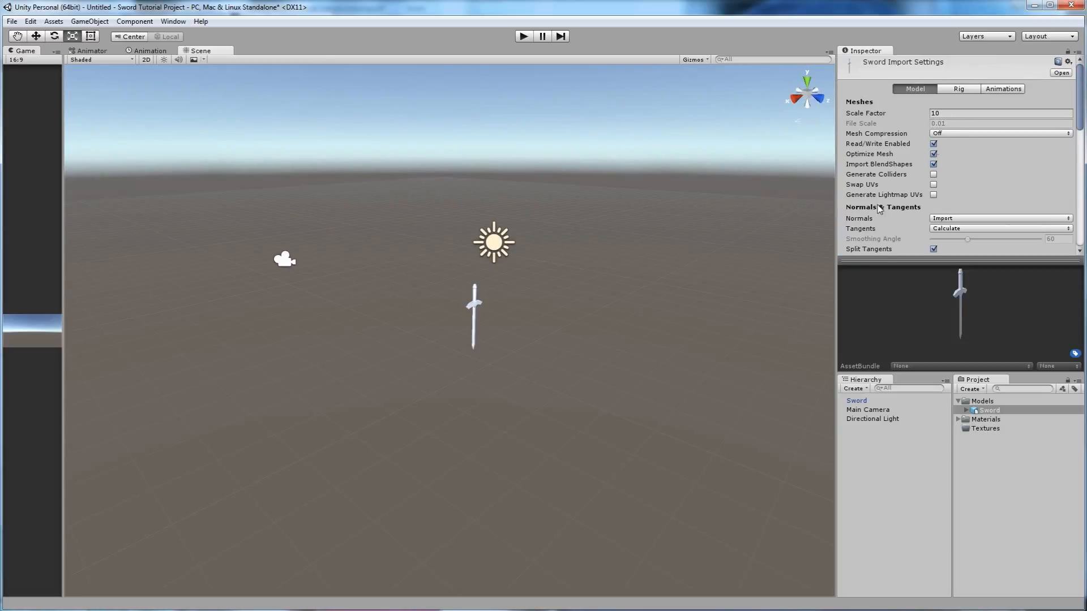
alt+drag(617, 305, 529, 345)
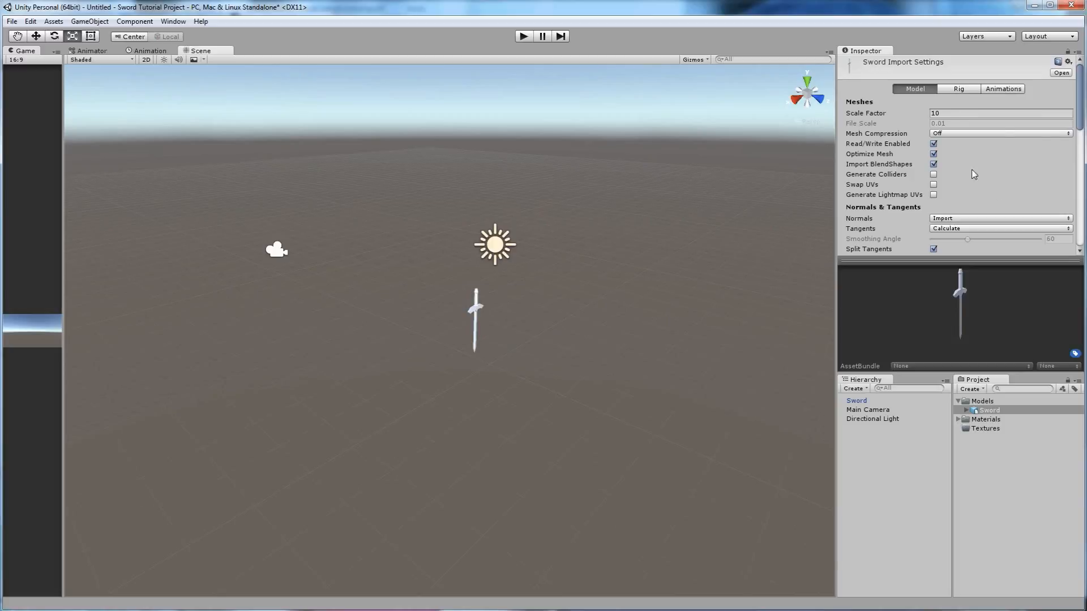
alt+drag(521, 347, 483, 355)
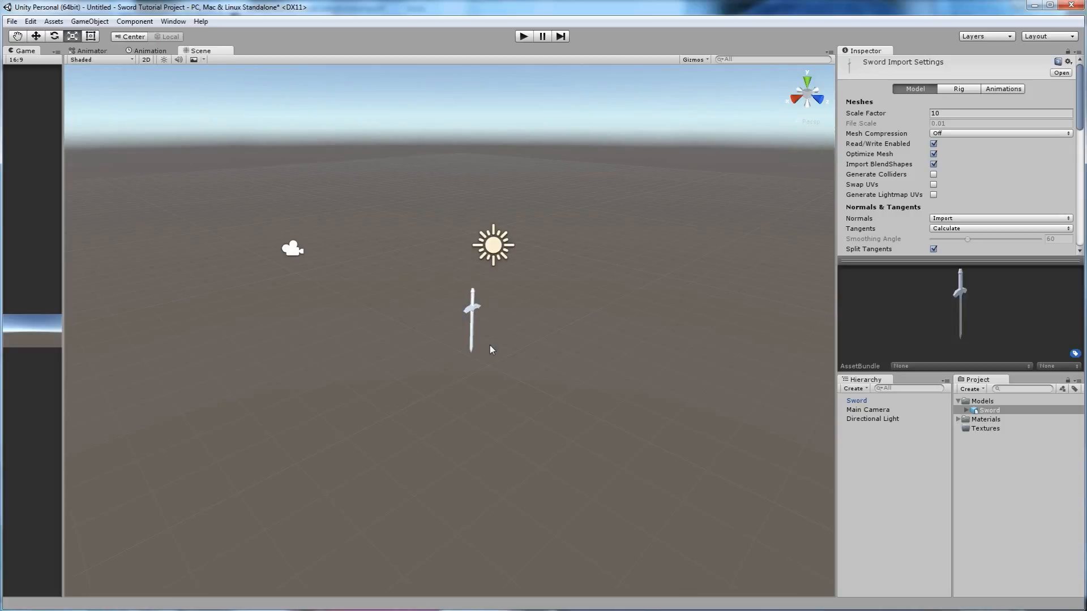
scroll(487, 346, up, 7)
alt+drag(492, 358, 439, 350)
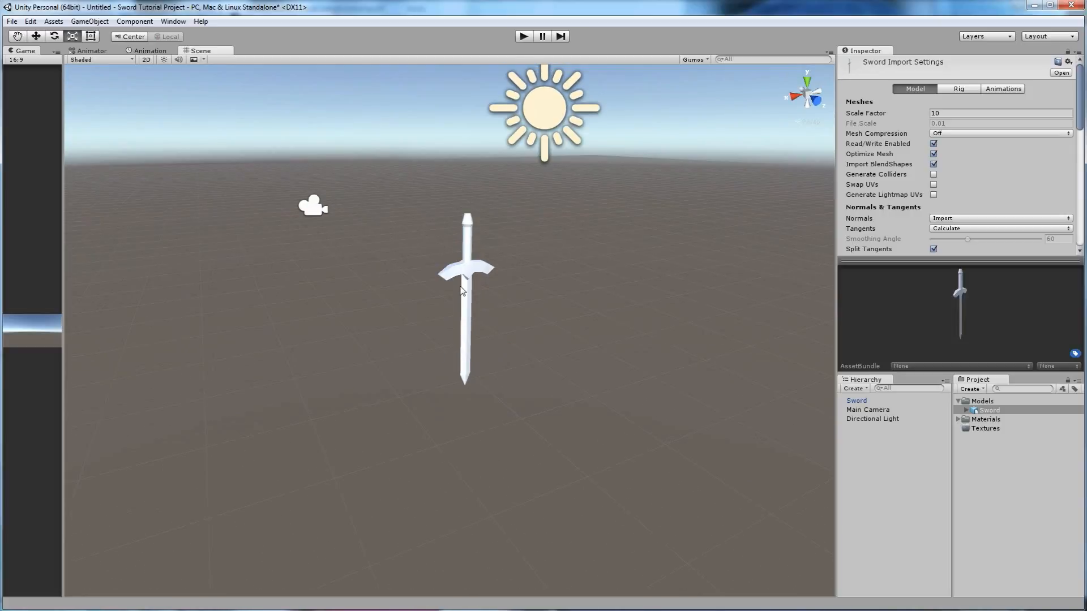
Import the texture txt_Sword.tga from the Desktop into the Textures folder
click(990, 431)
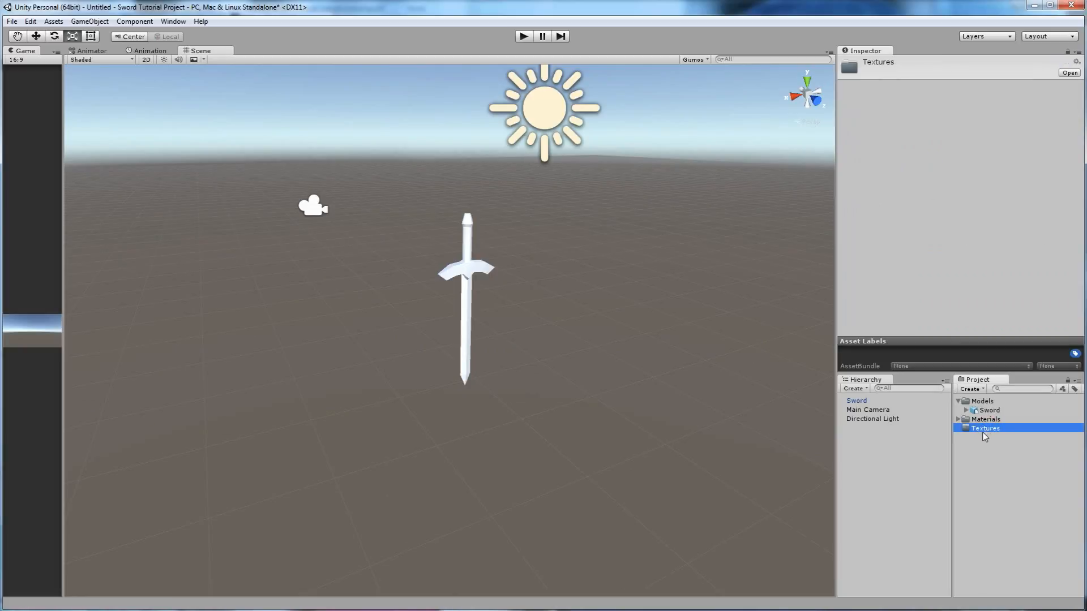
click(979, 402)
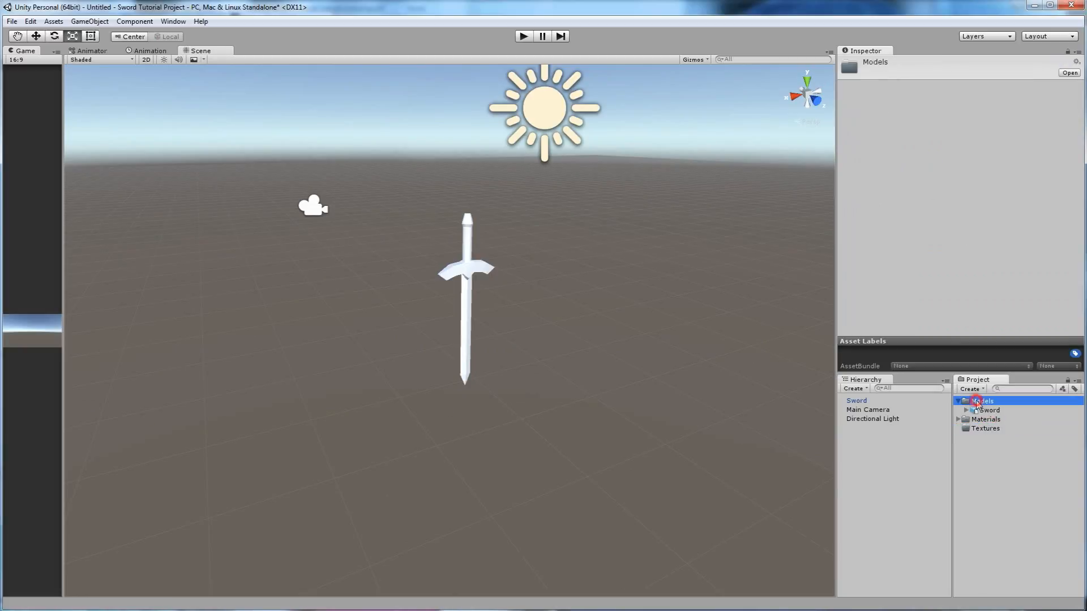
click(984, 420)
click(985, 429)
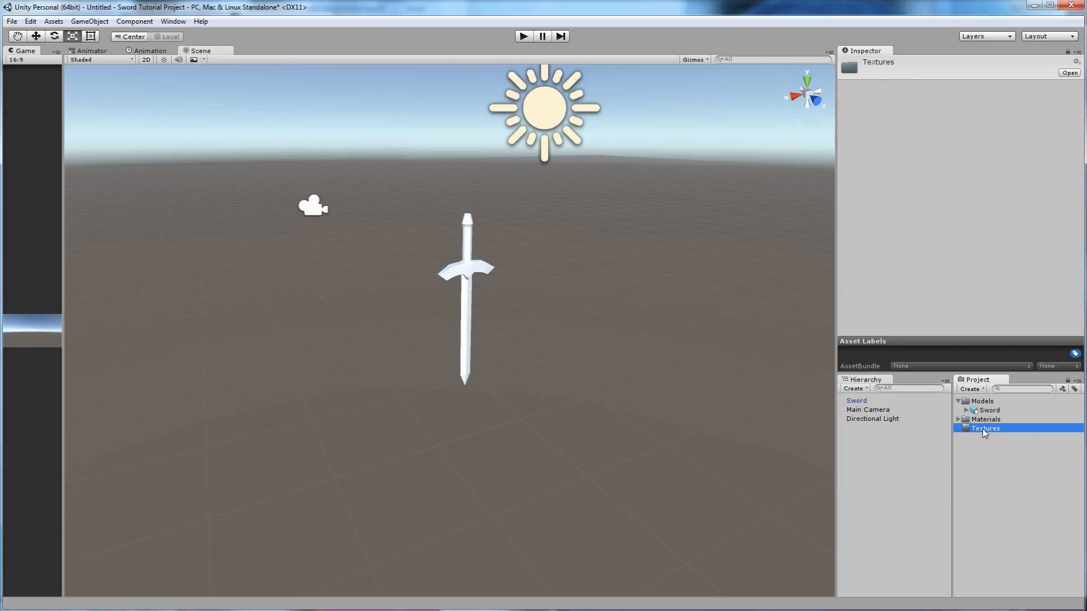
click(1071, 480)
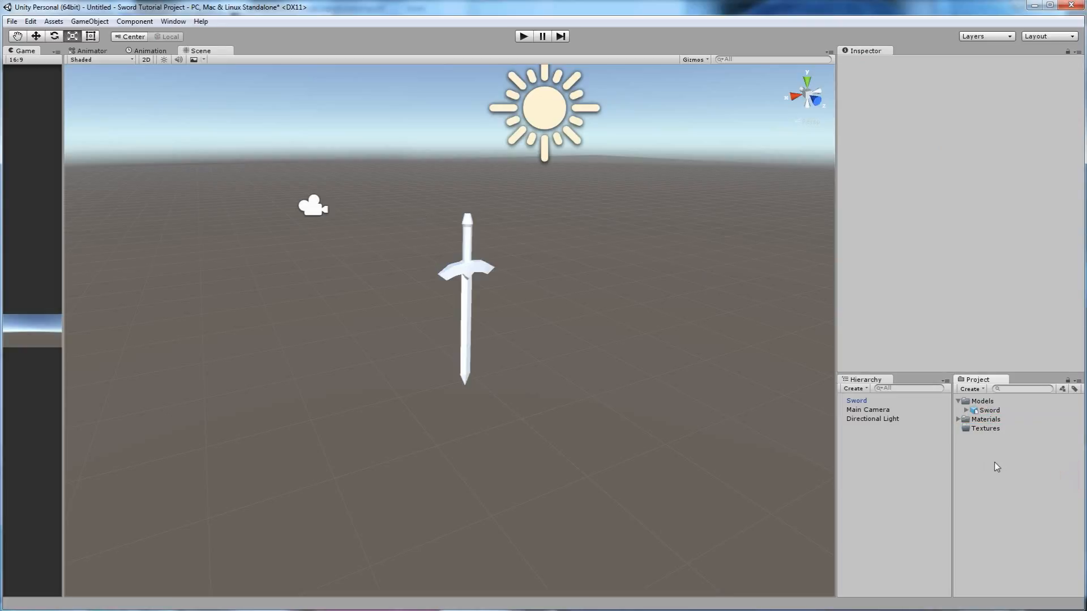
click(989, 430)
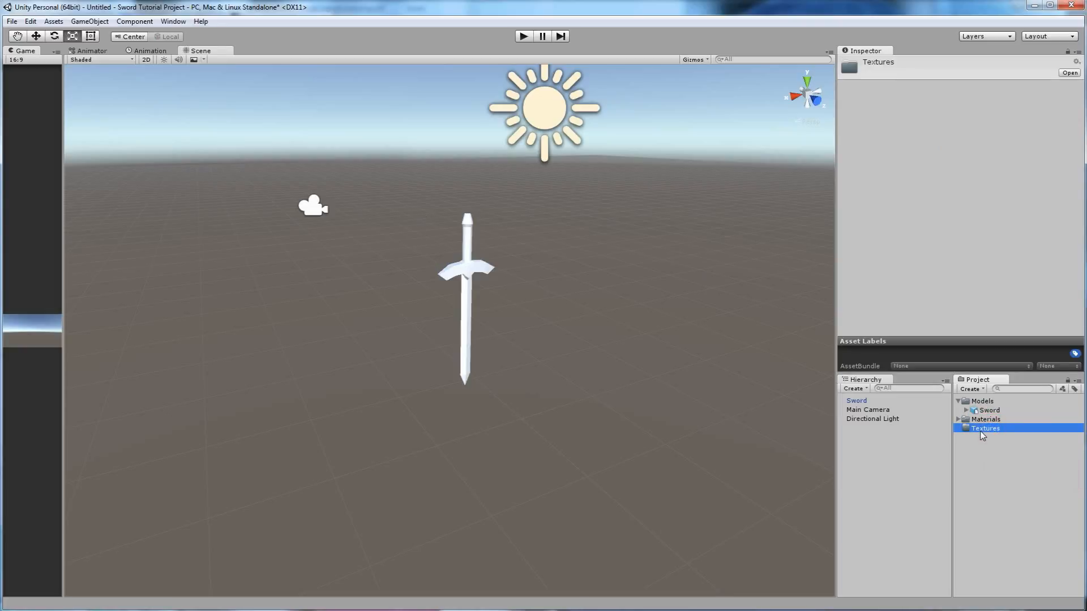
click(31, 21)
mouse_move(53, 22)
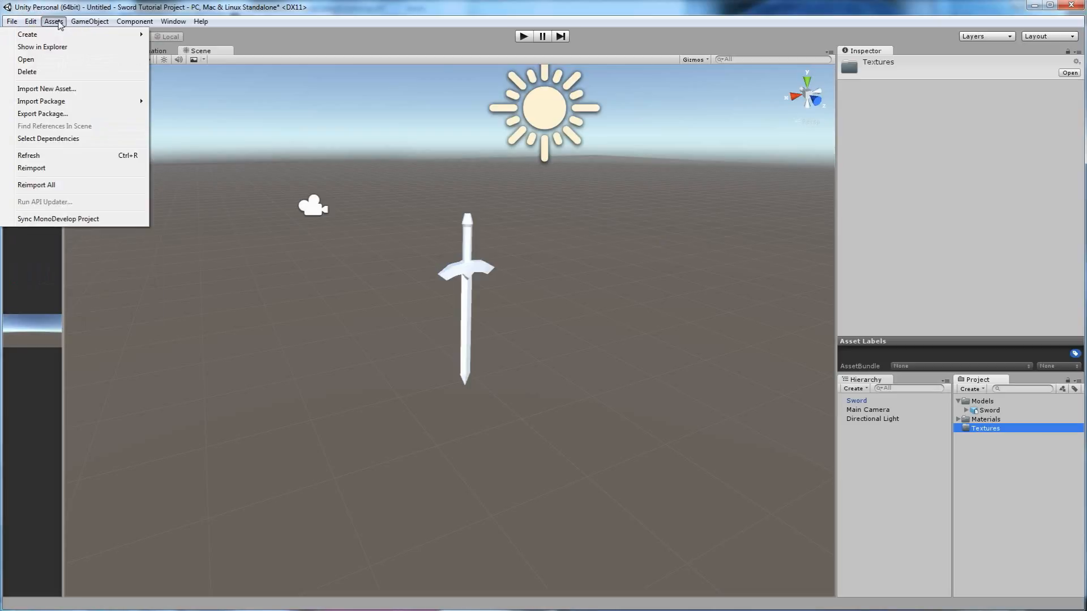
click(61, 89)
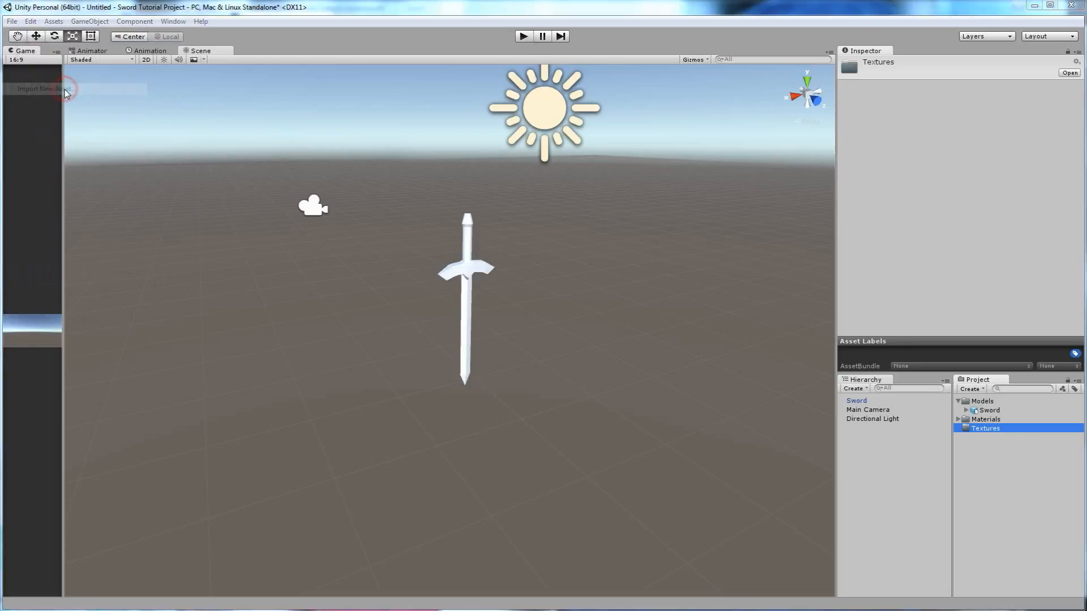
click(165, 263)
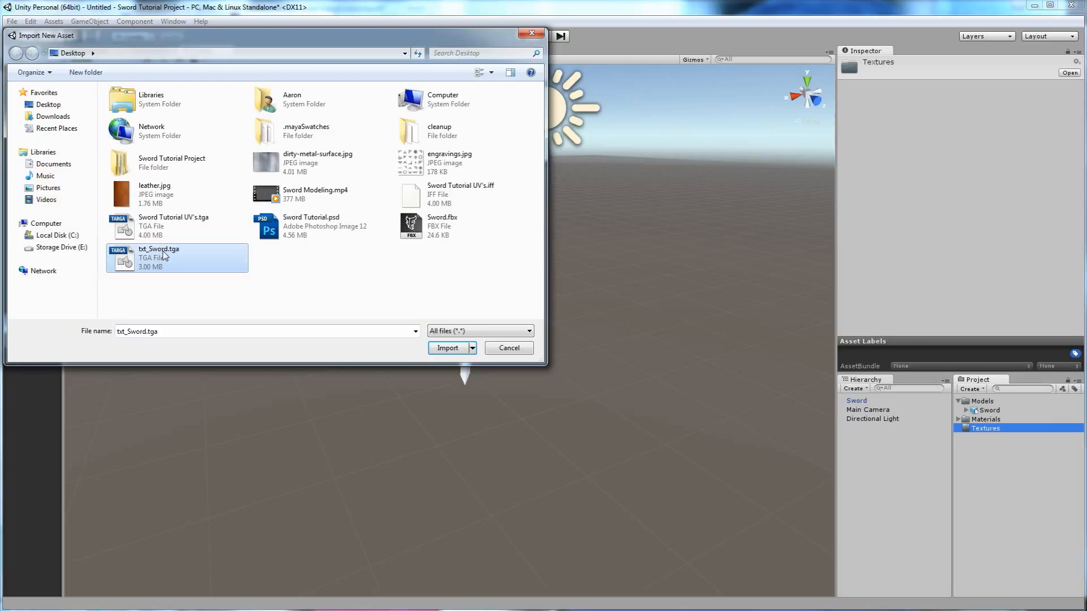
click(444, 347)
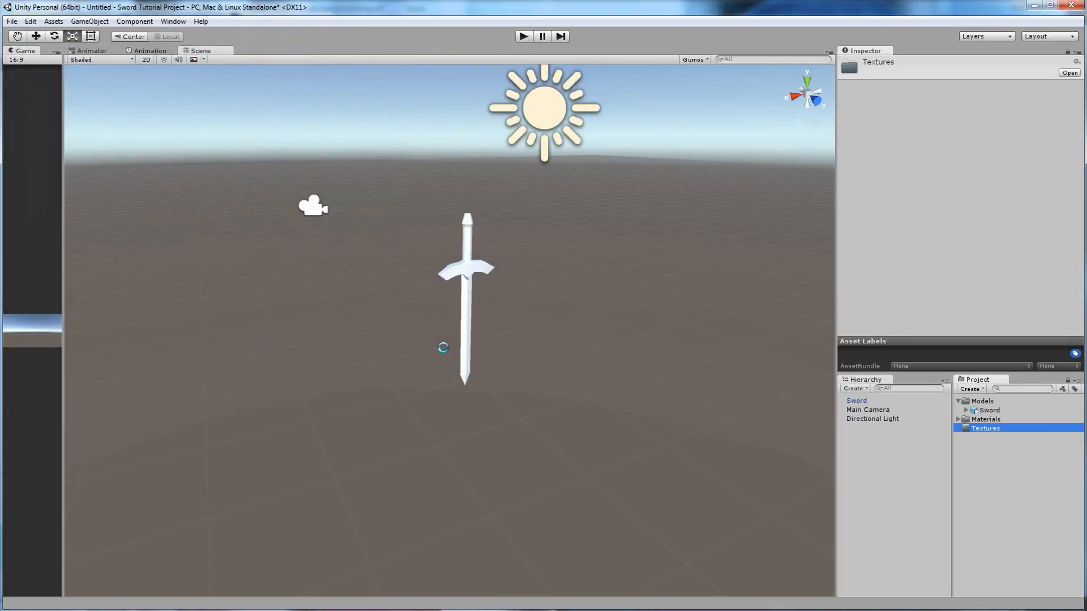
Compare the settings of the txt_Sword material and the txt_Sword texture, leaving the material selected
click(958, 420)
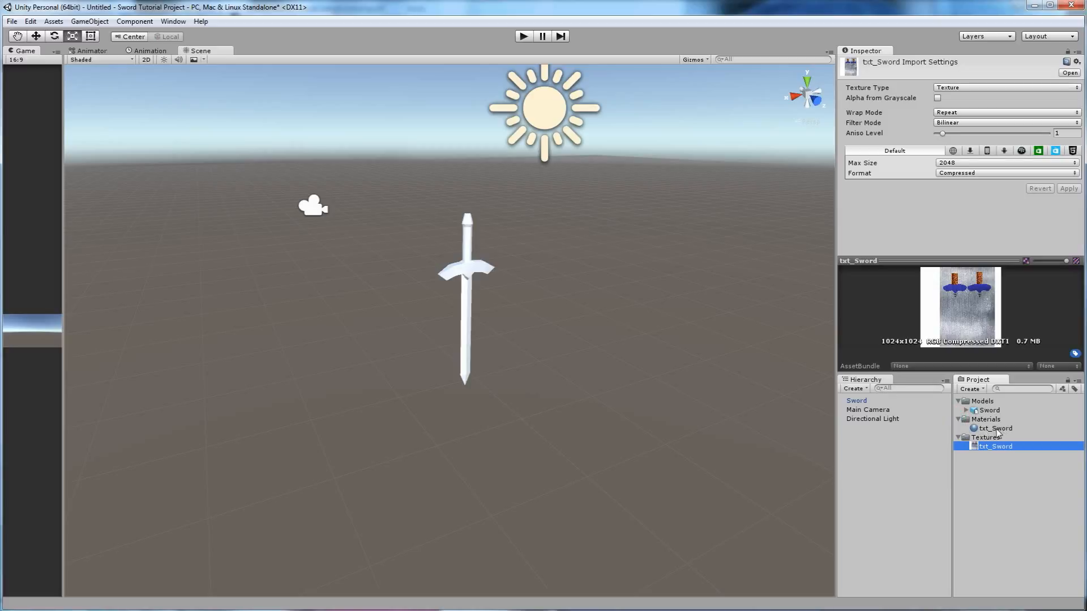
click(995, 429)
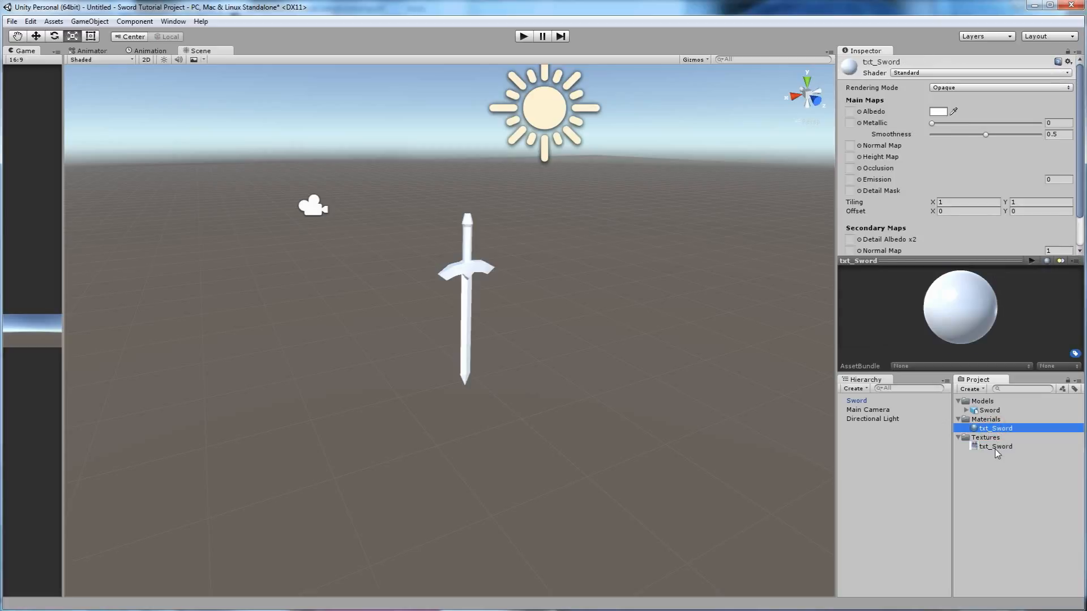
click(995, 446)
click(988, 430)
click(983, 447)
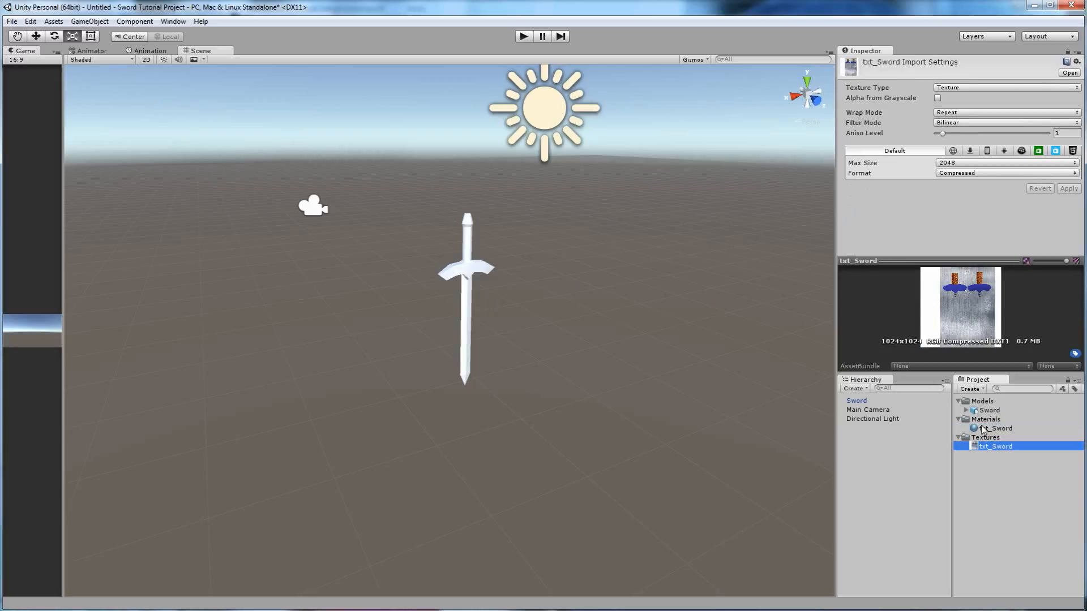
click(982, 429)
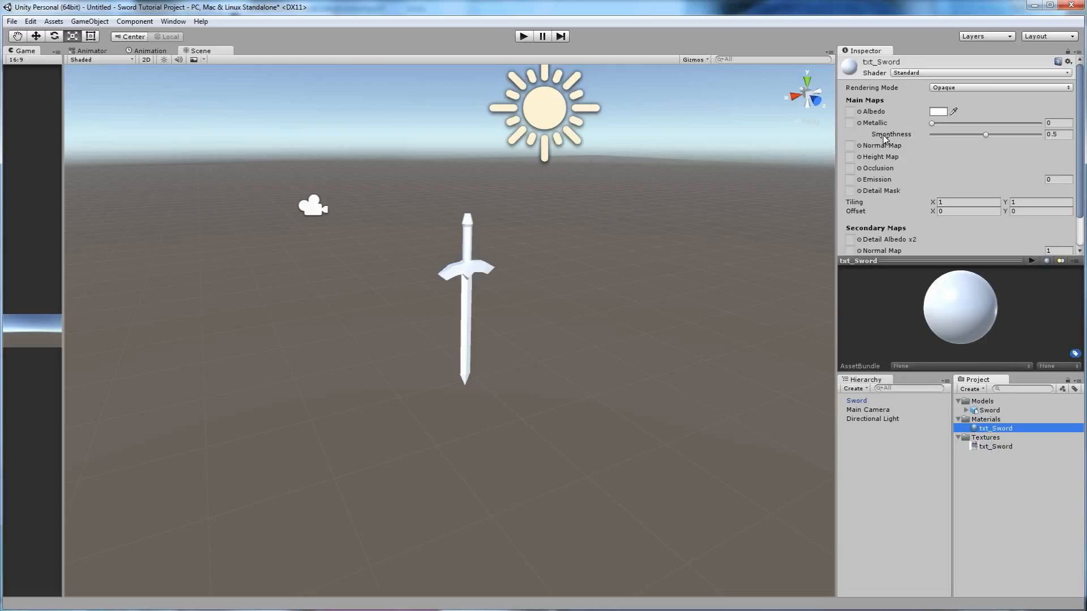
Assign the txt_Sword texture to the Albedo map of the txt_Sword material
click(998, 448)
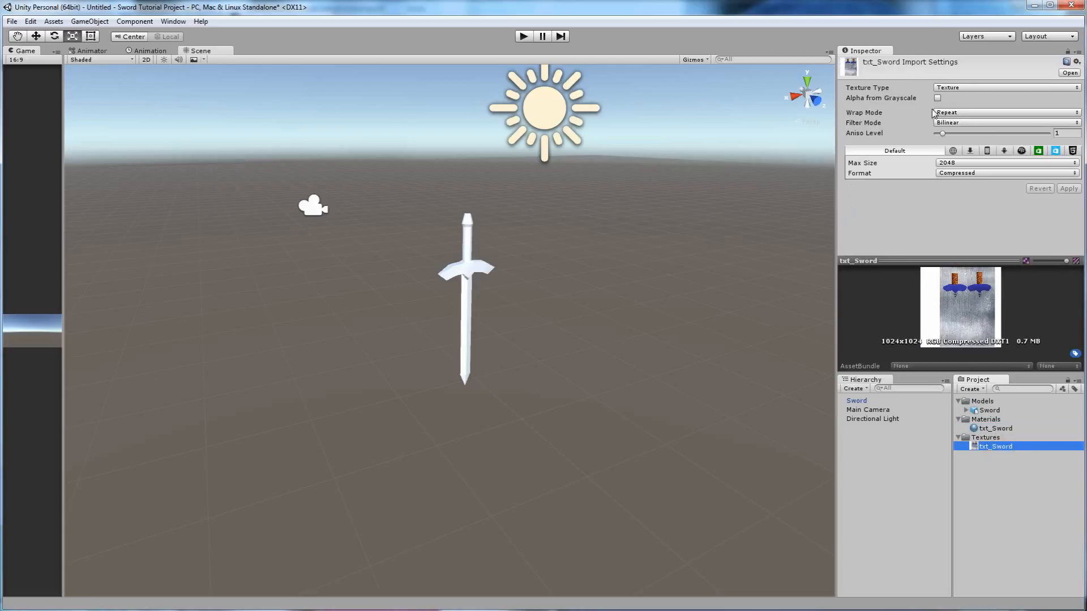
click(991, 429)
drag(992, 450, 850, 113)
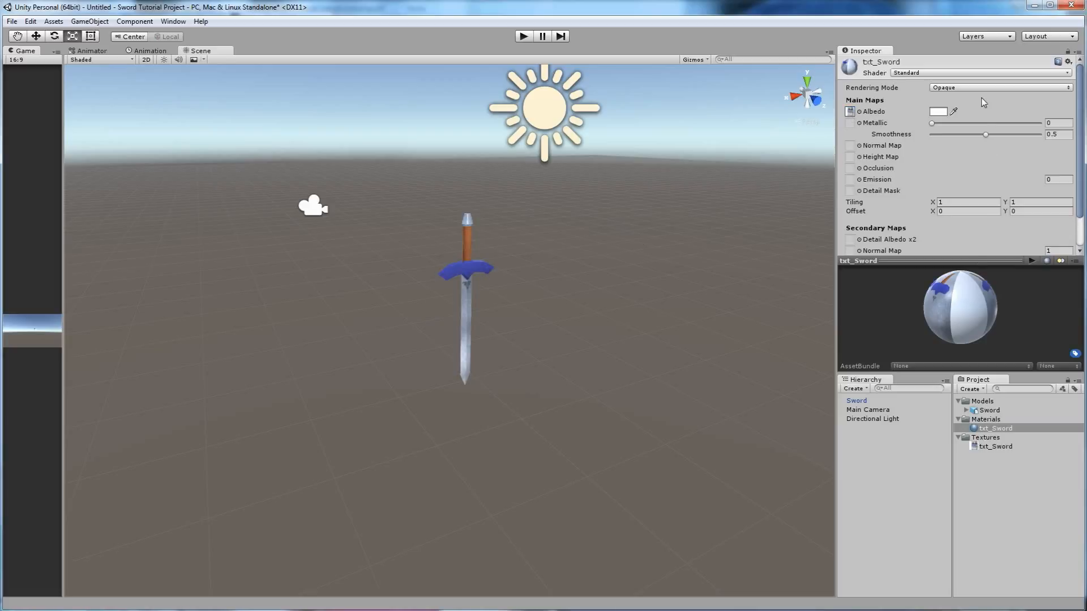
Browse the textures available for the material's Albedo map and close the selection without changing it
click(859, 112)
scroll(144, 193, down, 3)
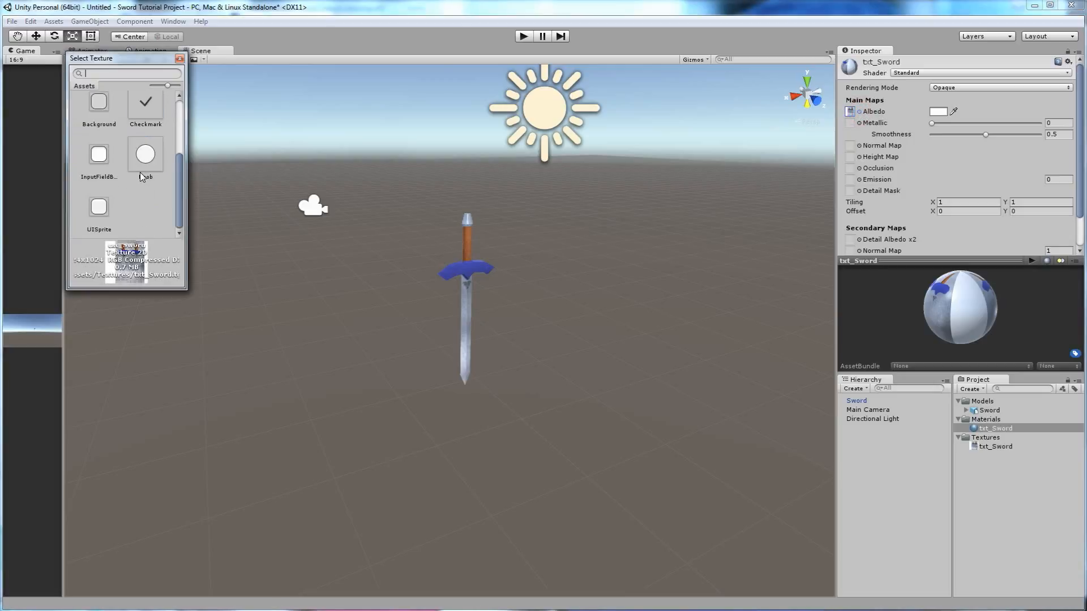
scroll(138, 173, up, 3)
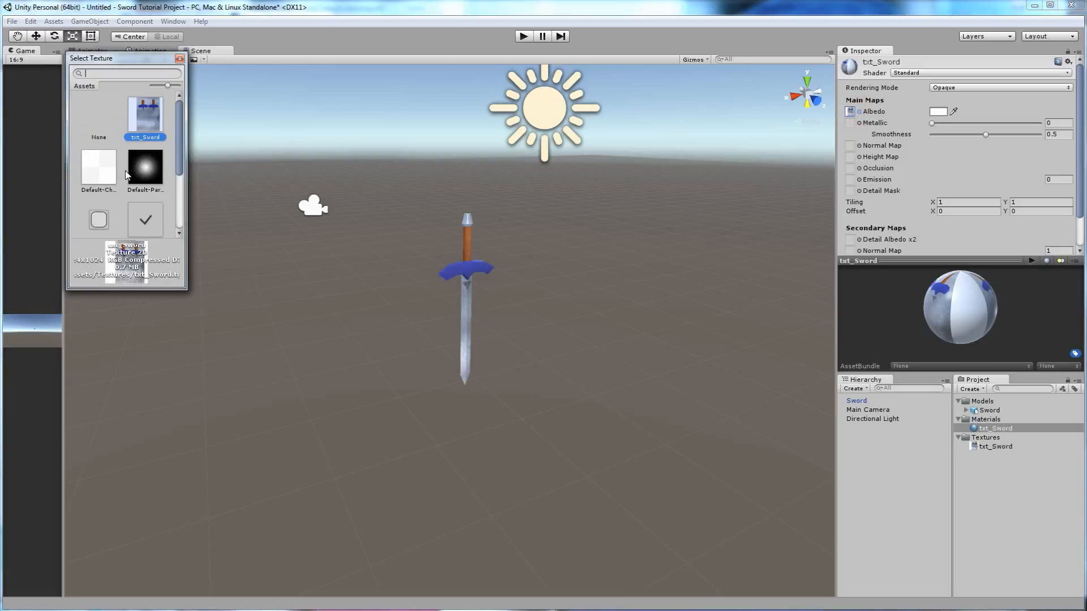
click(179, 58)
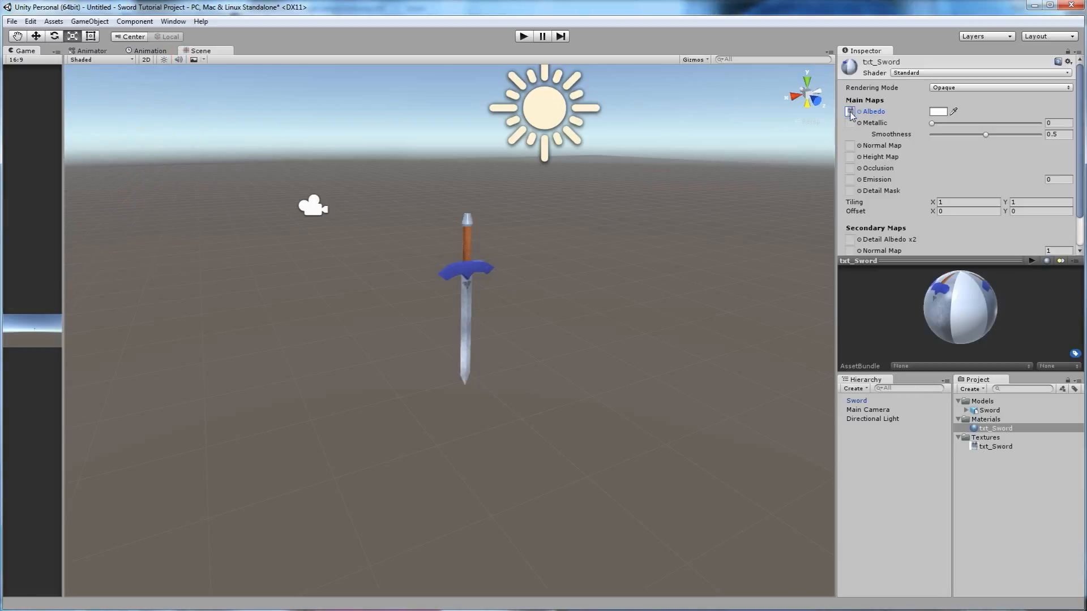
drag(851, 114, 851, 112)
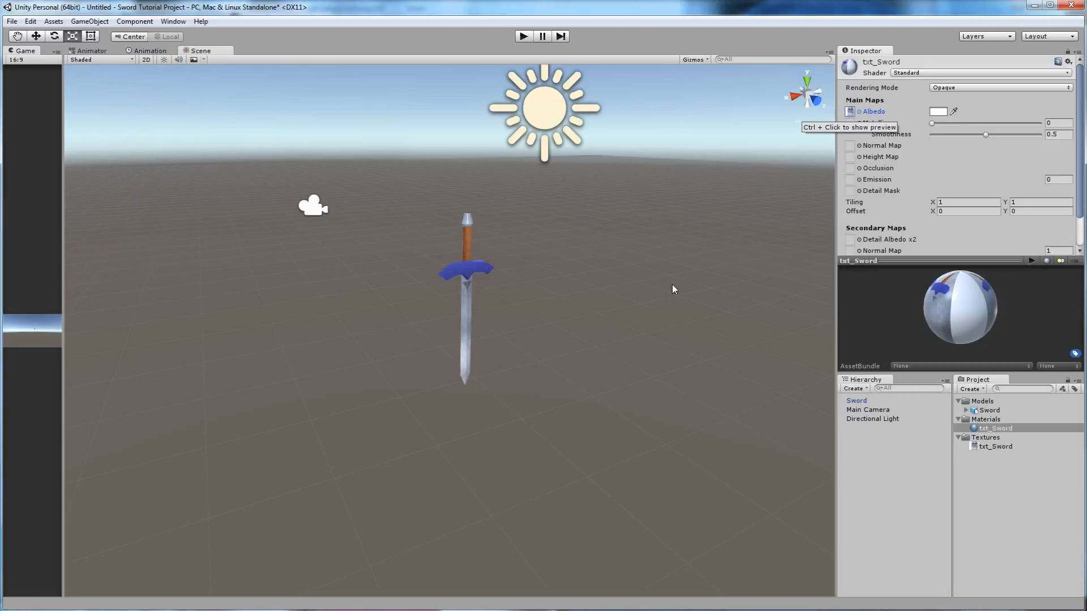
Inspect the textured sword up close in the Scene view, from the blade up to the handle
alt+drag(529, 329, 492, 304)
scroll(493, 303, up, 5)
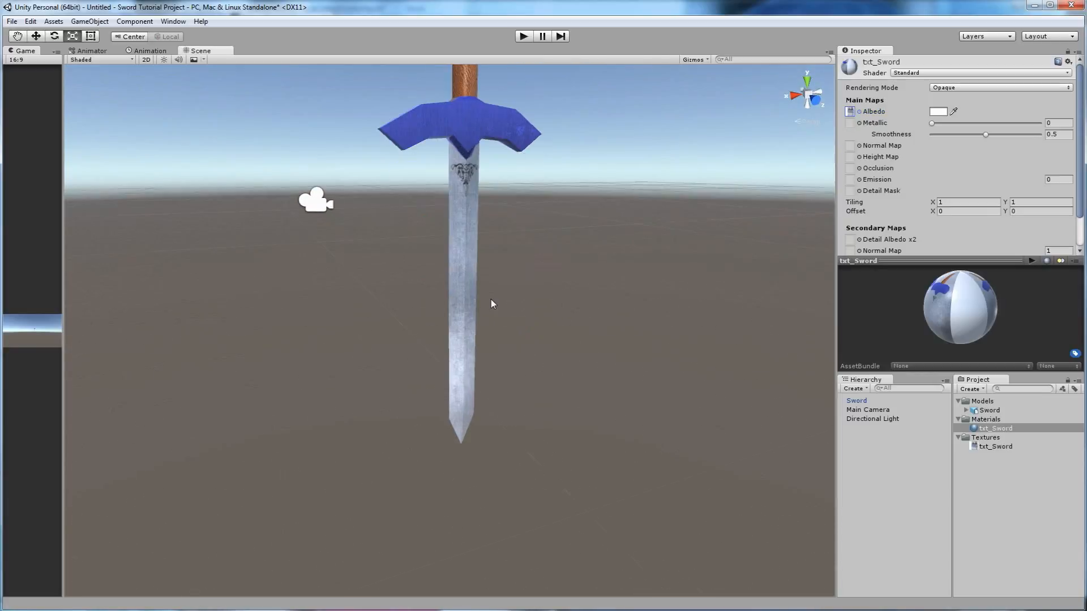
alt+middle_drag(495, 250, 491, 355)
alt+drag(318, 379, 362, 388)
key(r)
Widen the Game view, play and stop the scene to check the sword, and narrow the Game view again
drag(62, 283, 431, 278)
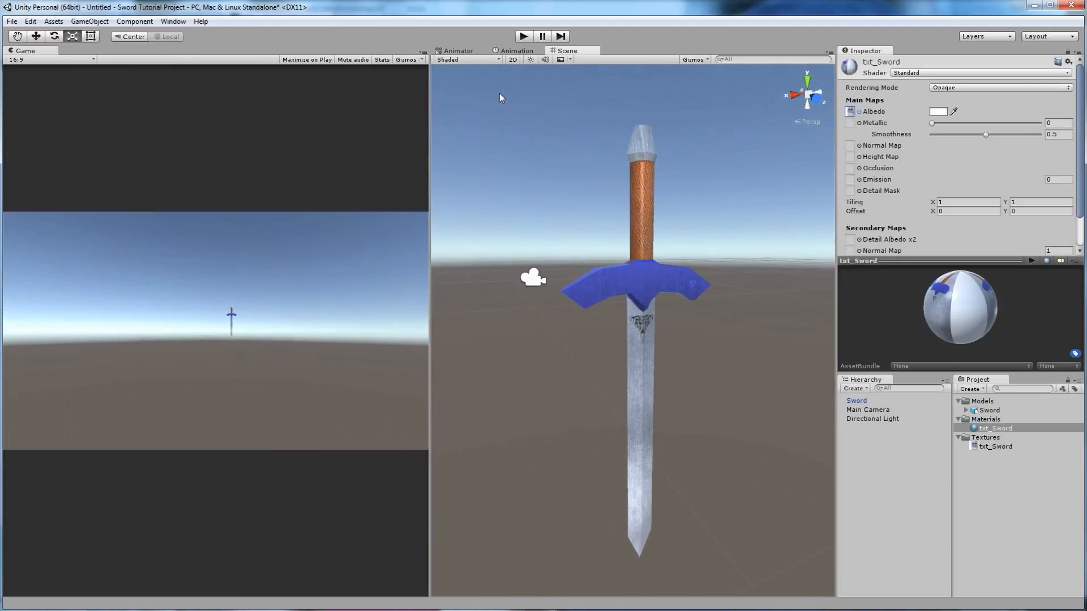
click(524, 36)
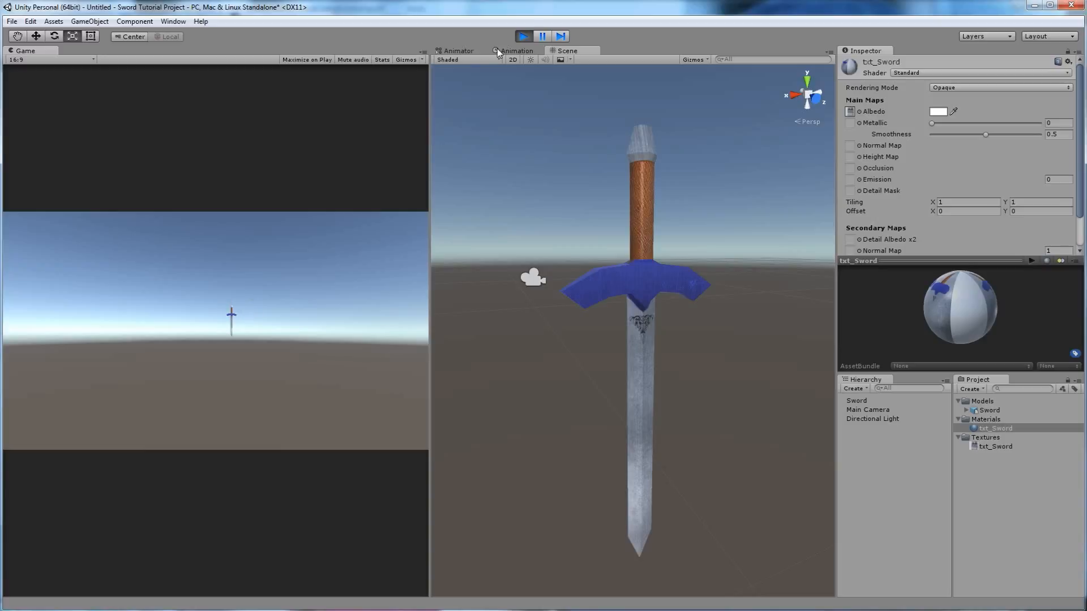
click(524, 37)
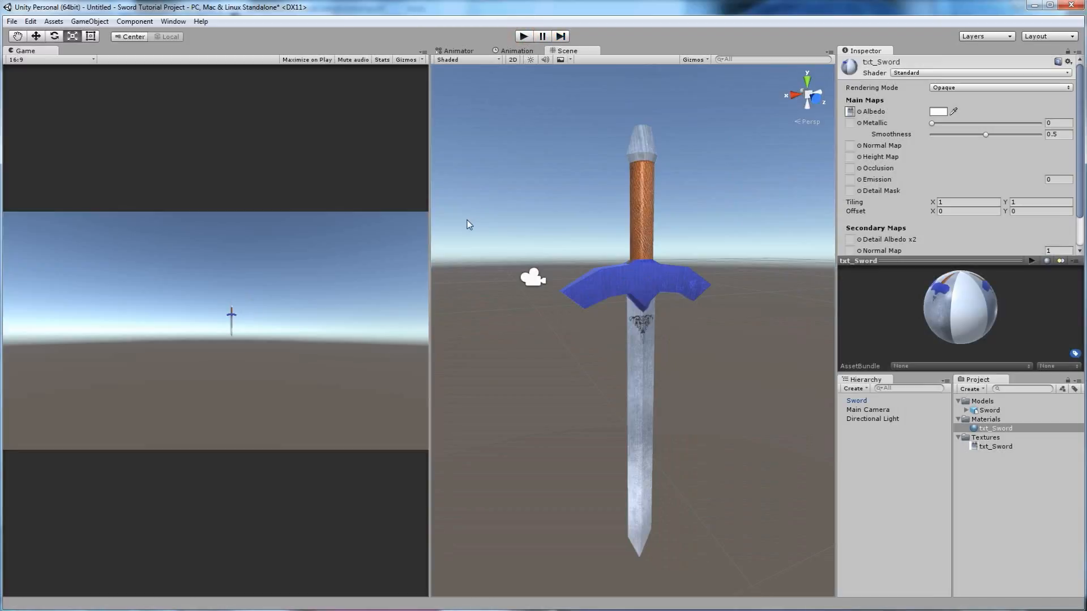
drag(428, 218, 210, 220)
Add a 3D plane to the scene as a floor beneath the sword
scroll(405, 350, down, 5)
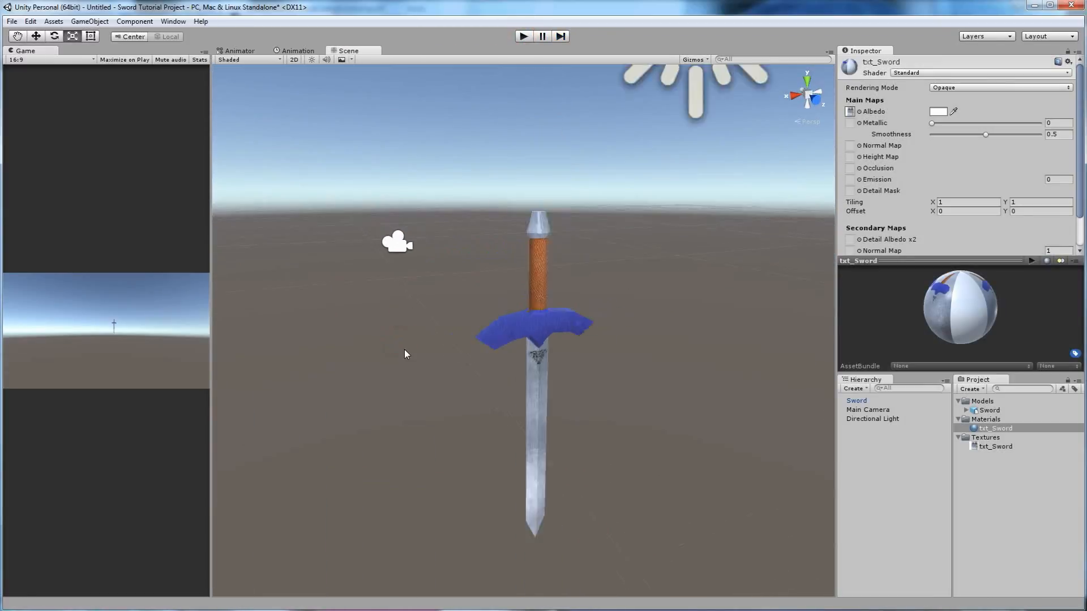
middle_drag(406, 351, 432, 258)
alt+drag(434, 311, 459, 331)
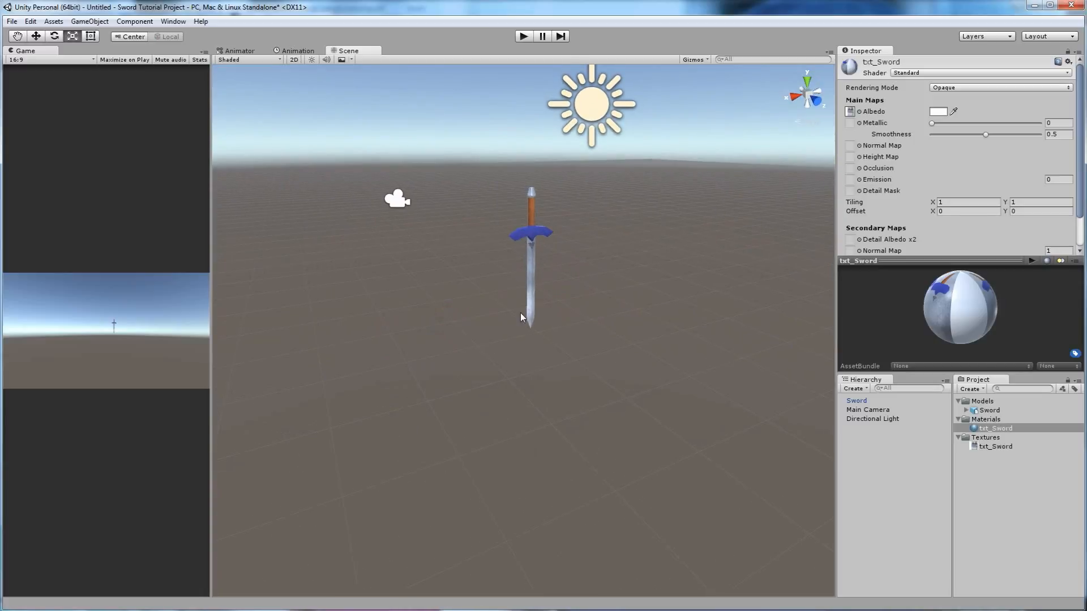
click(78, 22)
mouse_move(78, 64)
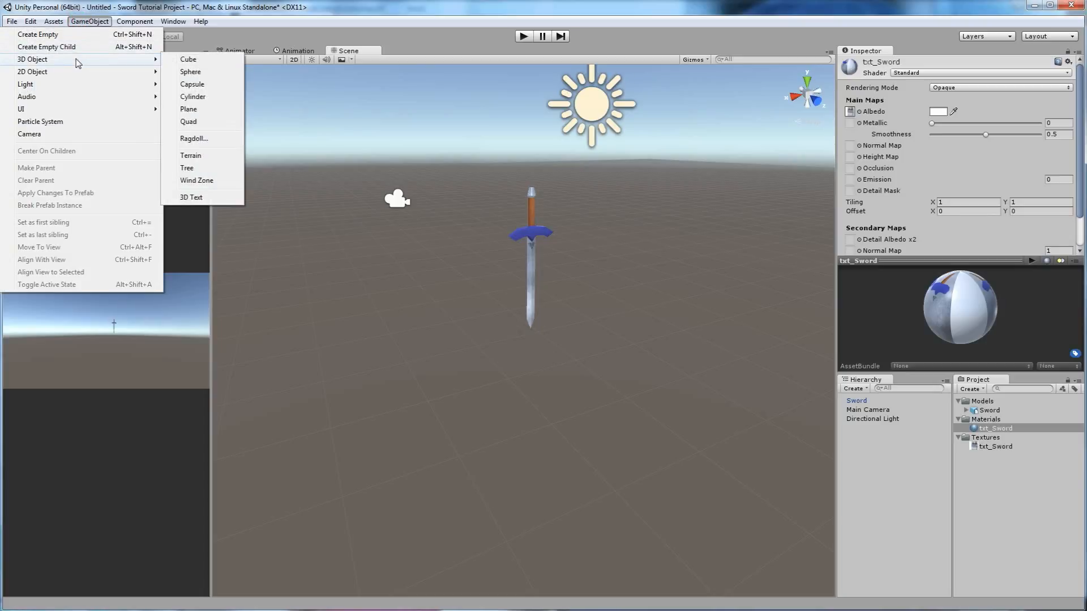
click(193, 115)
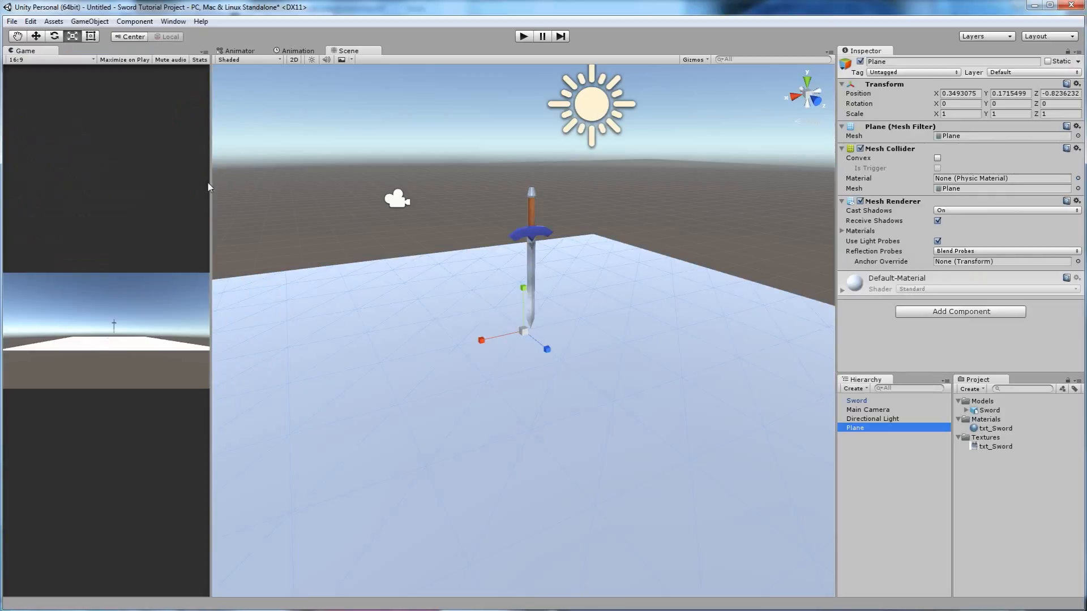
Lower the Sword toward the plane to a Y position of about 0.785
alt+drag(460, 355, 537, 245)
click(555, 217)
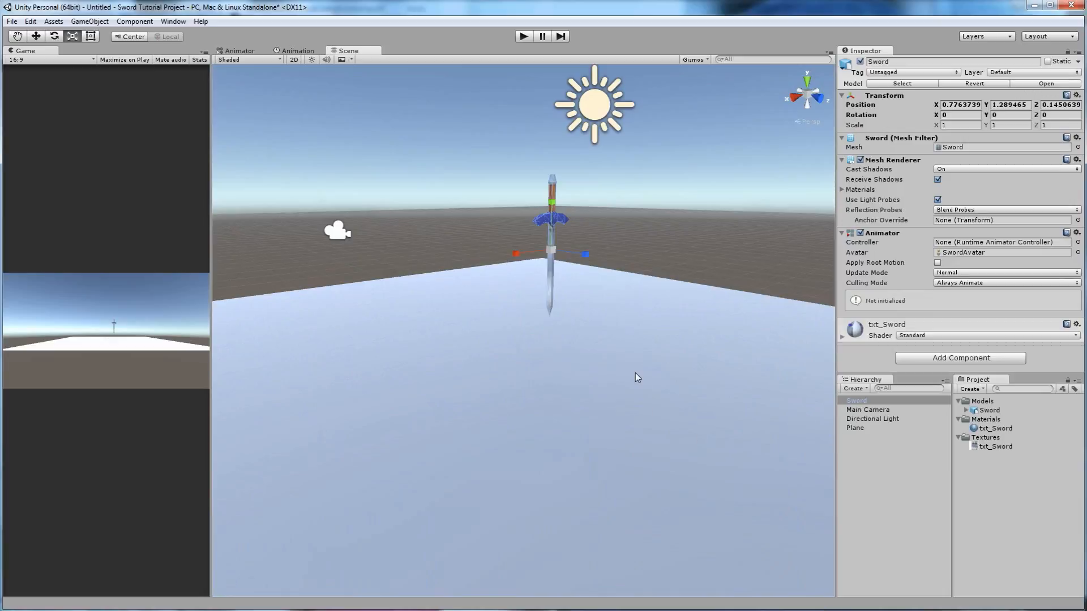
key(w)
drag(552, 202, 553, 248)
alt+drag(602, 375, 564, 387)
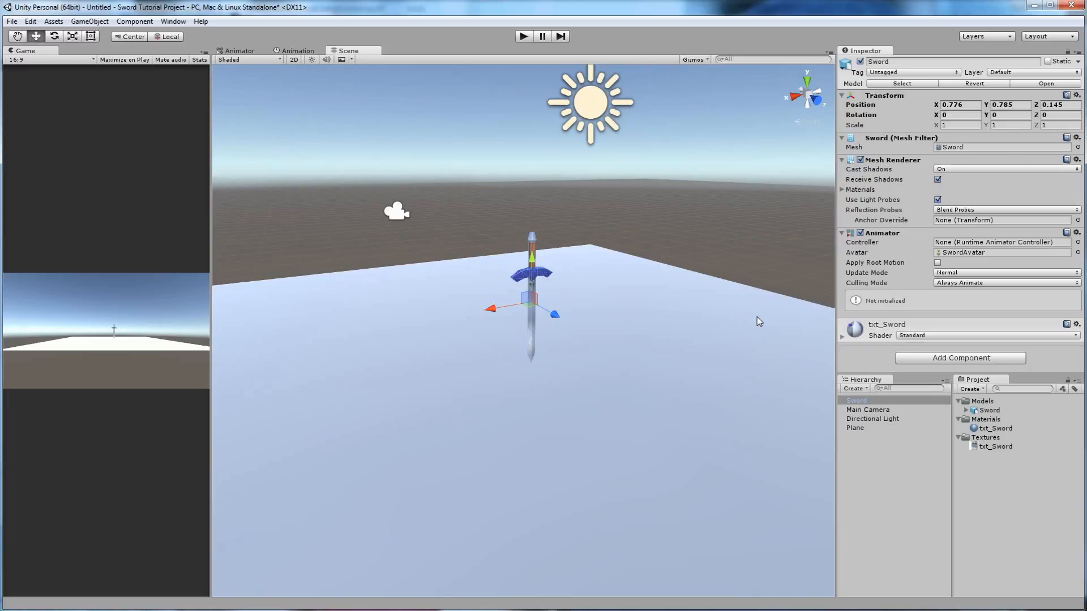
Rename the plane object as Ground_Plane
click(856, 428)
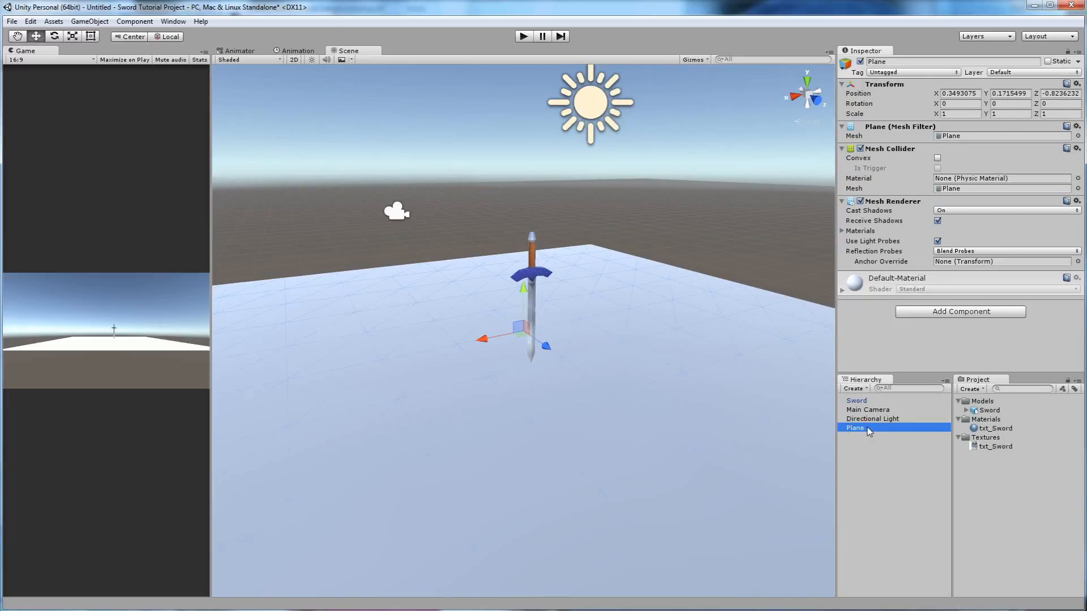
click(887, 62)
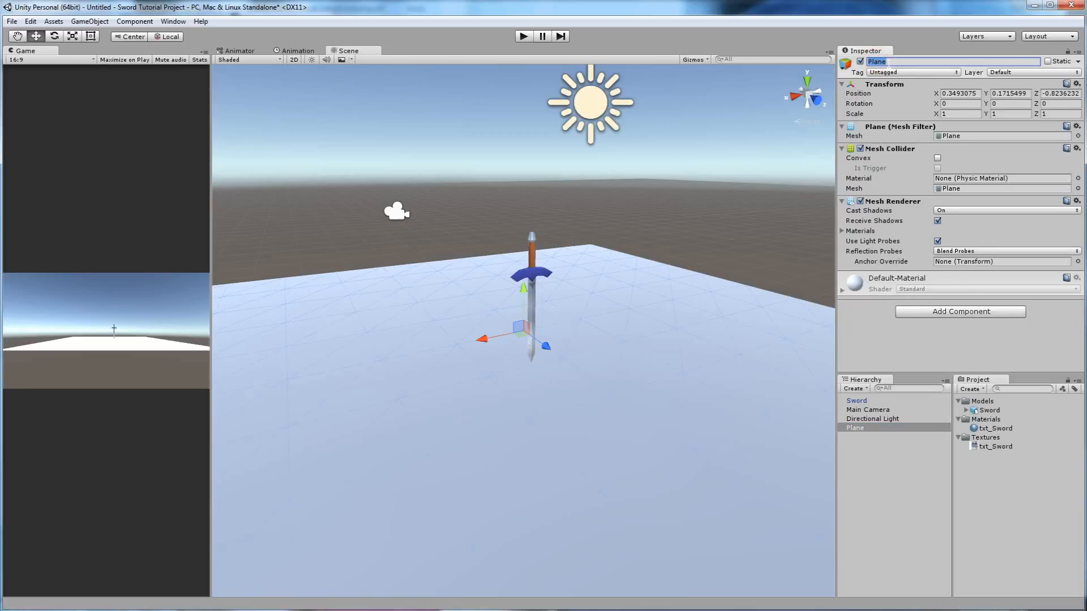
text(Ground_Plane)
key(Return)
Import the Characters standard package into the project with all of its items included
click(52, 23)
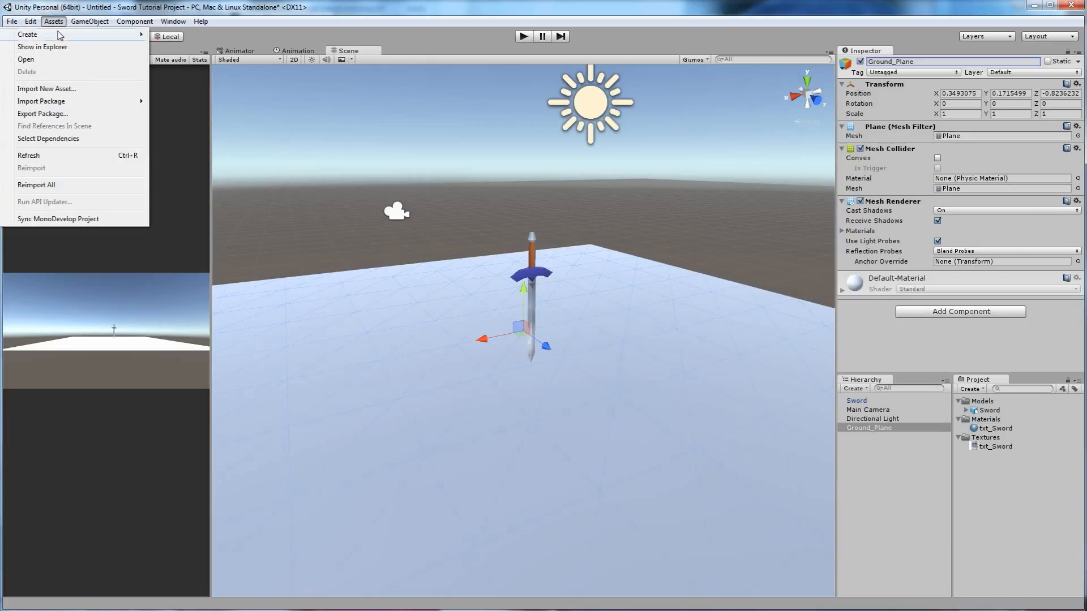
mouse_move(67, 103)
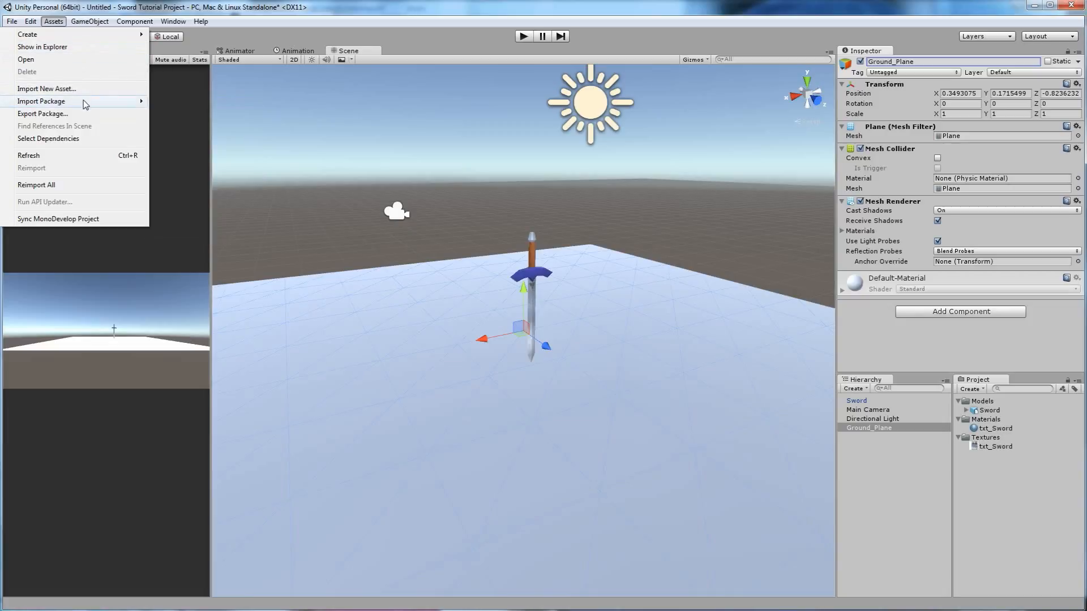
mouse_move(94, 104)
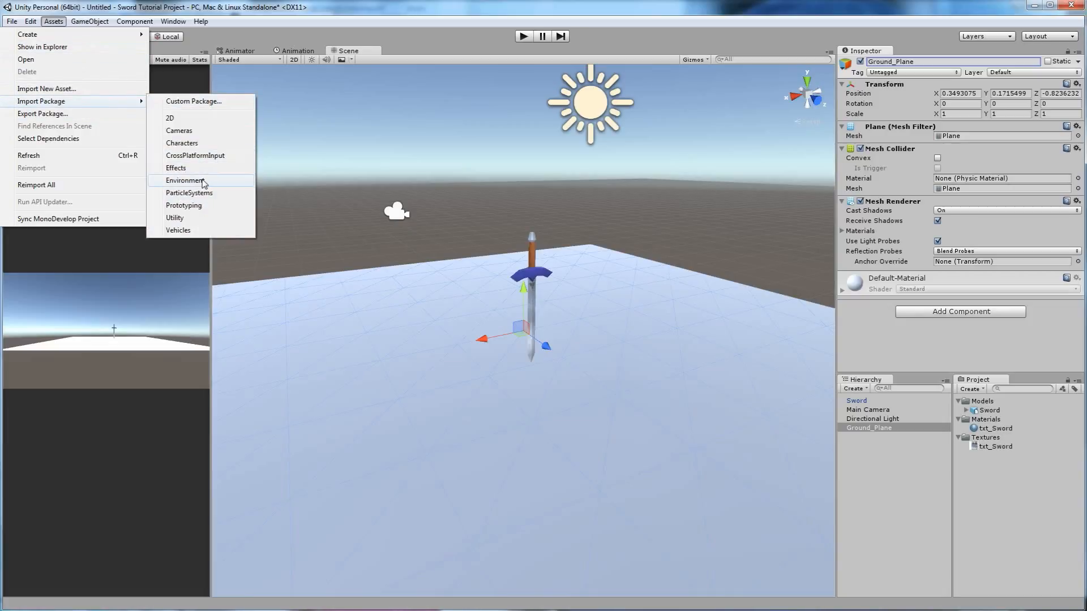
click(192, 145)
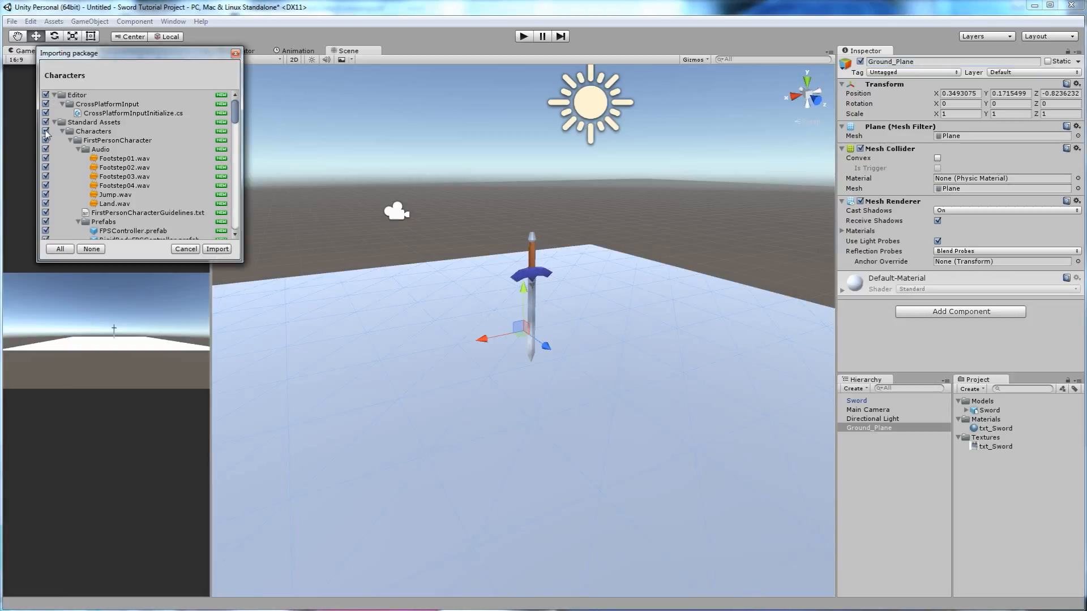
mouse_move(231, 113)
mouse_down()
mouse_move(236, 224)
mouse_move(246, 108)
mouse_move(250, 211)
mouse_move(246, 106)
mouse_up()
click(217, 250)
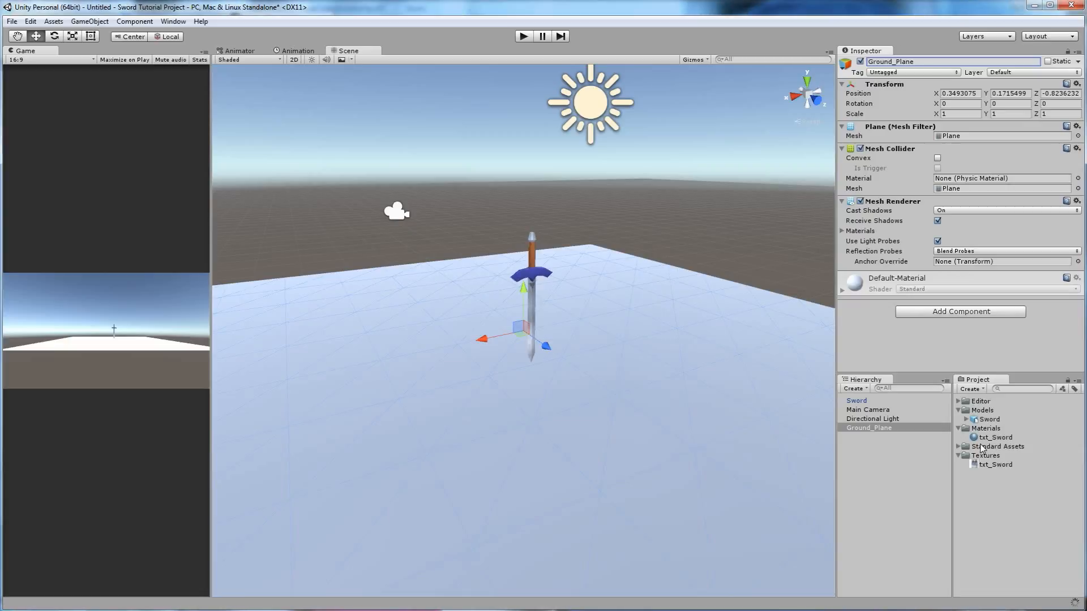
Collapse the Models, Materials and Textures folders in the project
click(959, 411)
click(959, 419)
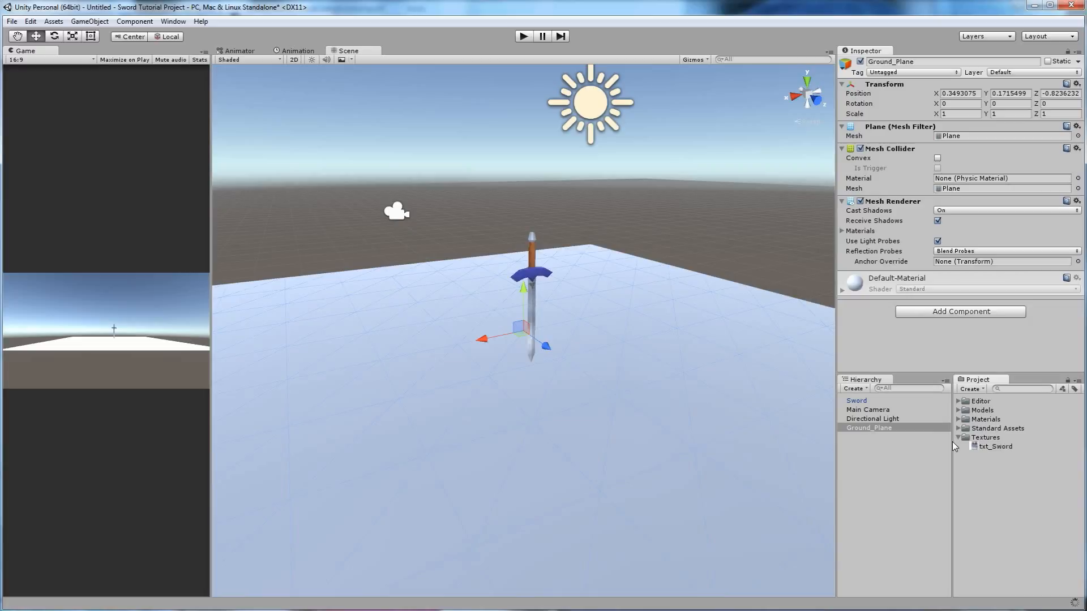
click(958, 438)
Place the FPSController prefab from the FirstPersonCharacter assets on the ground plane near the sword and raise it to about Y 1.201
click(959, 429)
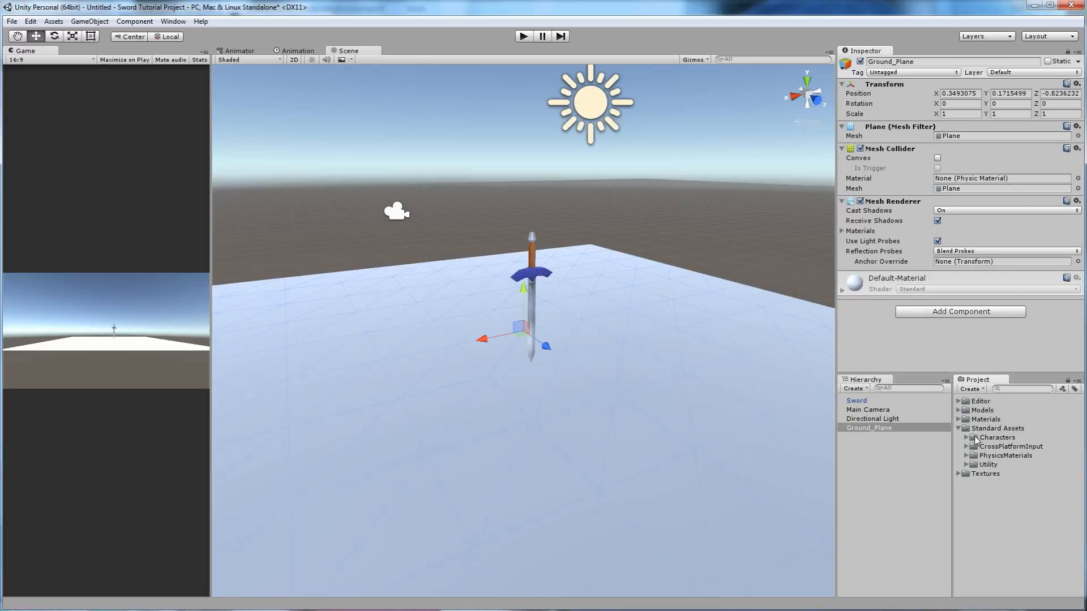
click(974, 438)
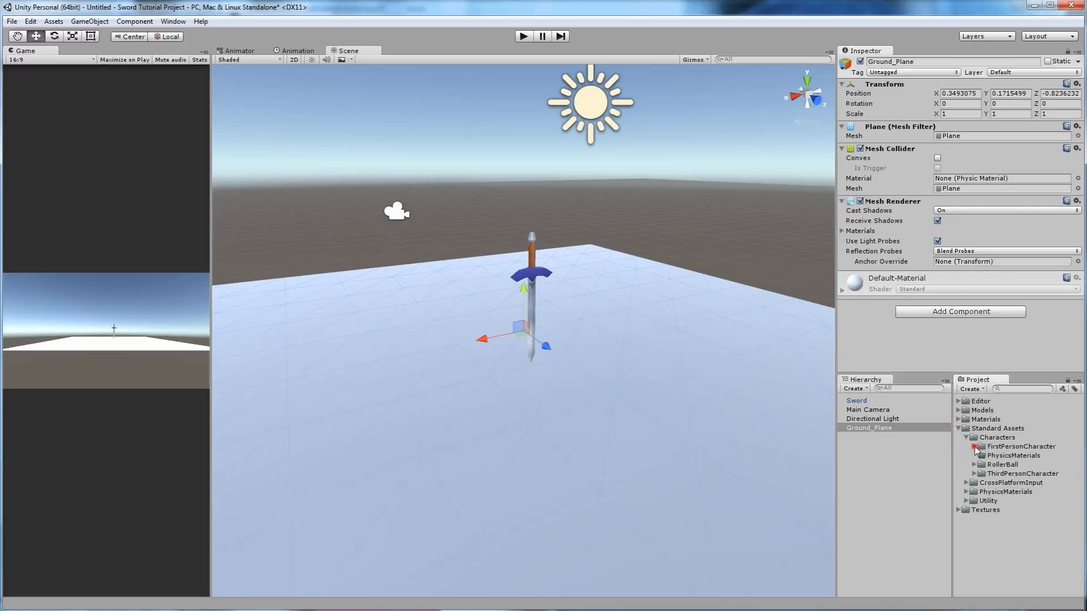
click(975, 447)
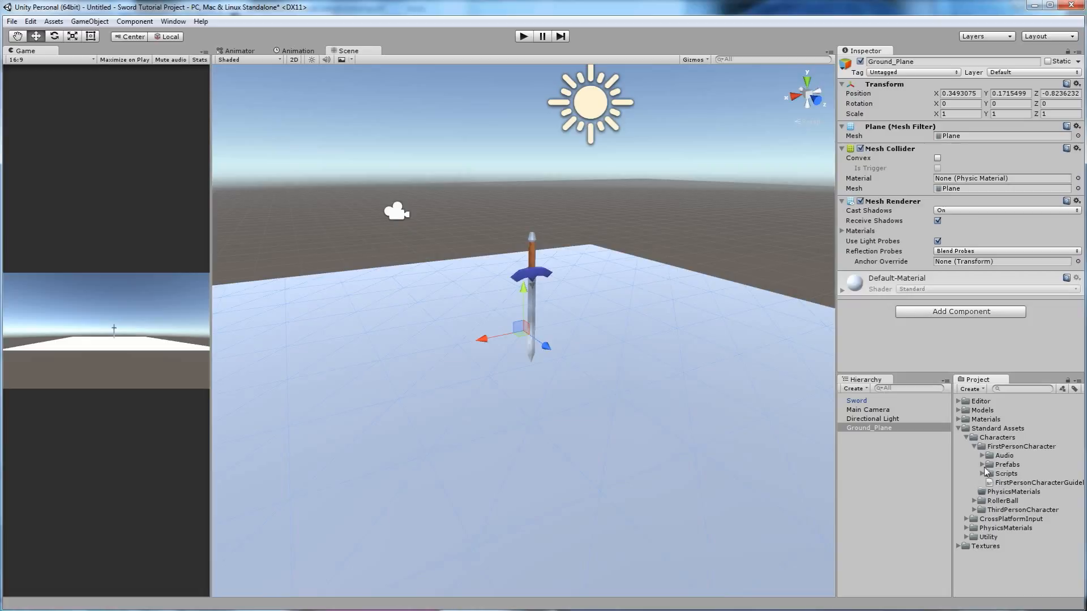
click(982, 465)
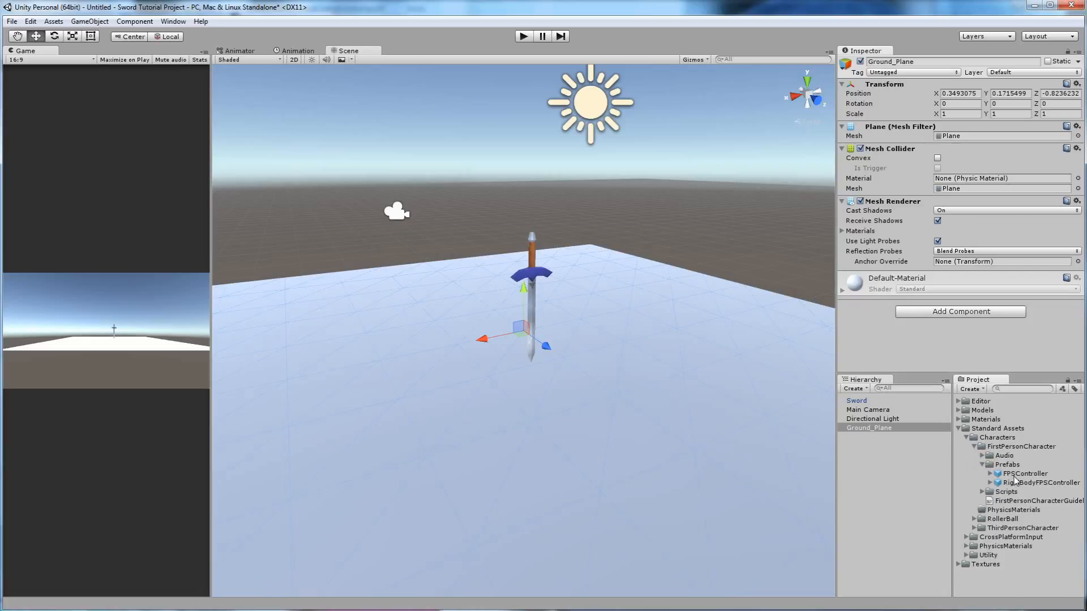
drag(1021, 475, 655, 369)
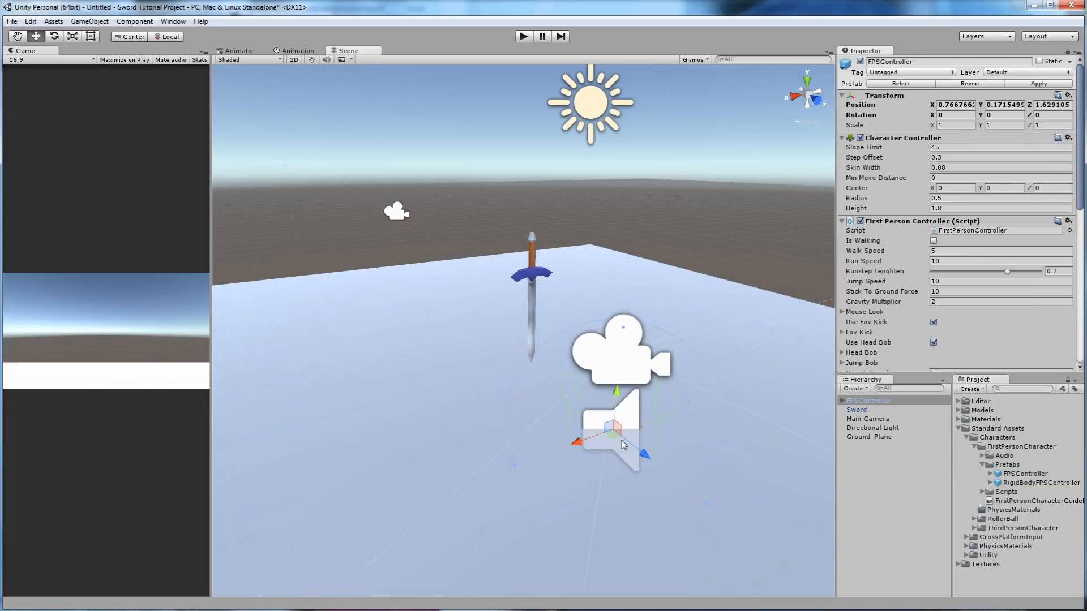
drag(617, 391, 619, 308)
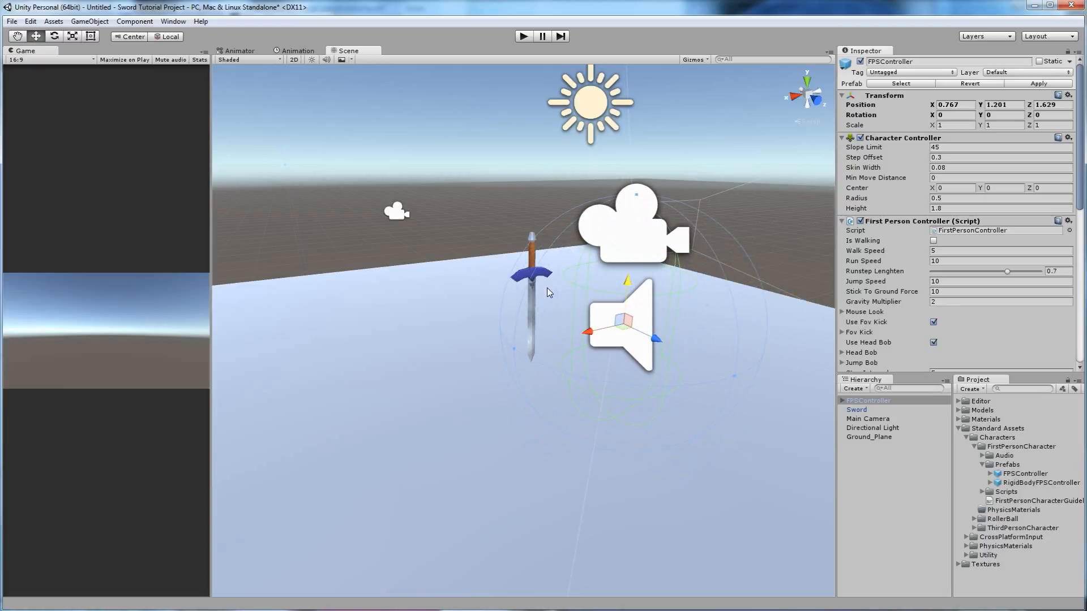
Play the scene with the first-person controller and widen the Game view to look at the sword
mouse_move(546, 292)
alt+mouse_down()
mouse_move(644, 256)
mouse_move(563, 275)
mouse_move(603, 280)
mouse_move(458, 300)
mouse_move(538, 292)
alt+mouse_up()
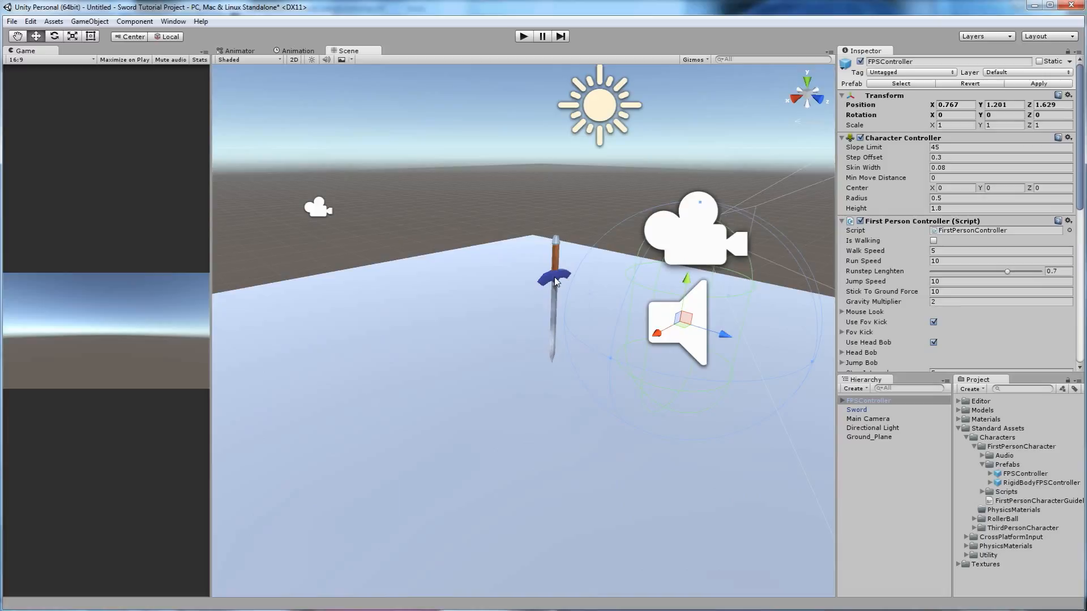
alt+drag(556, 282, 513, 320)
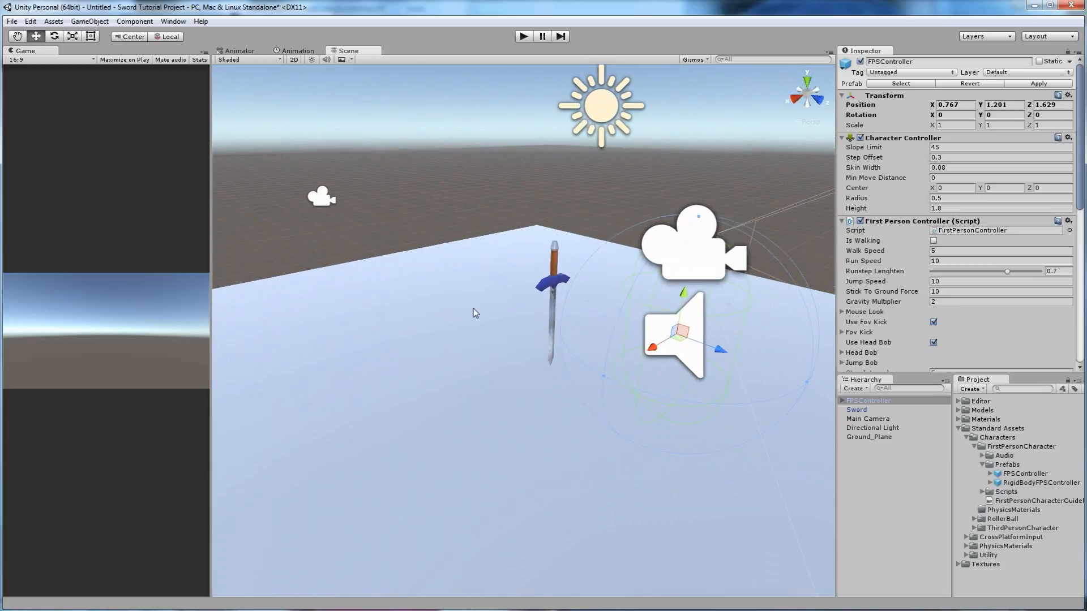
alt+drag(566, 292, 598, 347)
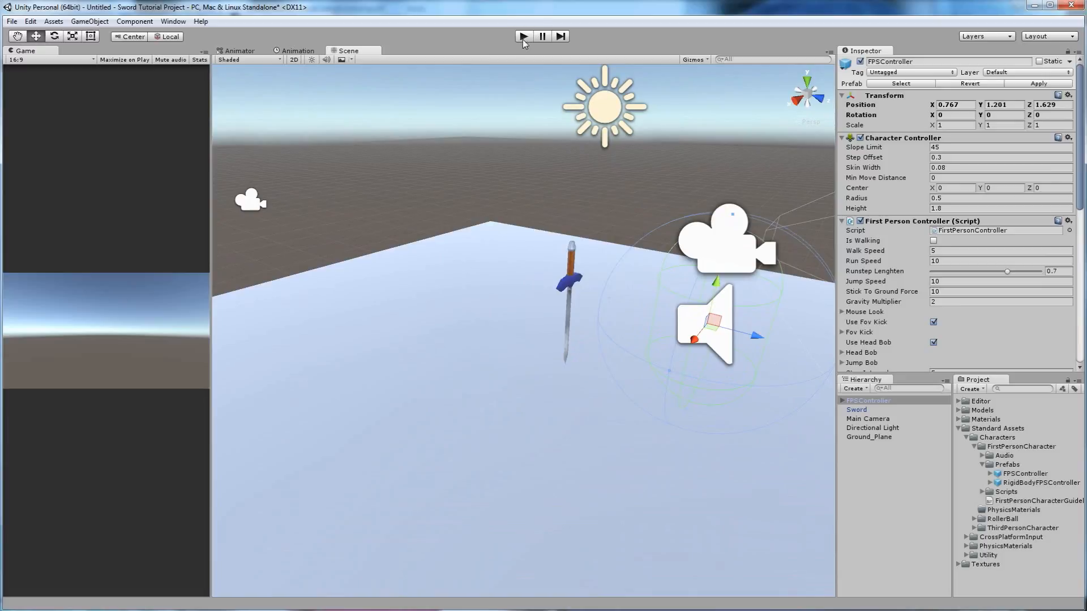
click(524, 36)
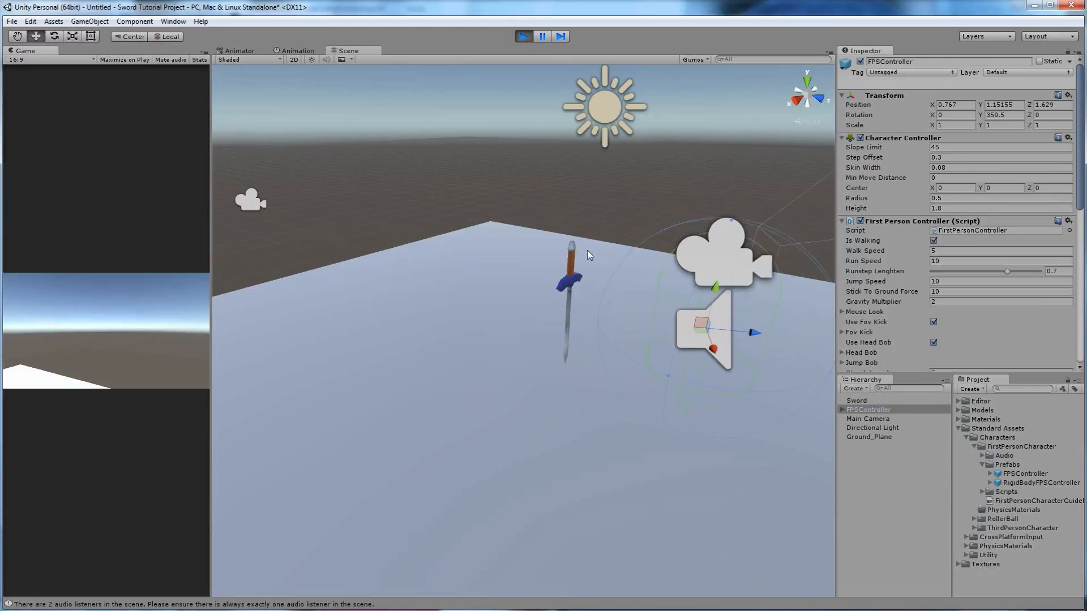
drag(210, 241, 583, 249)
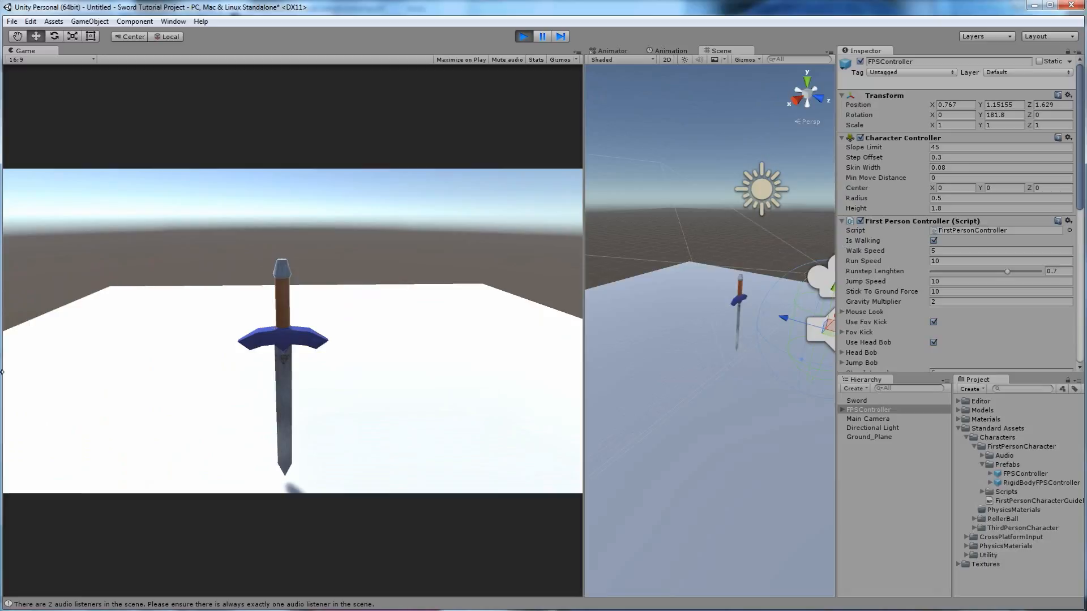
Walk the first-person controller around the sword to view it from several sides and stop playing the scene
key(a)
key(d)
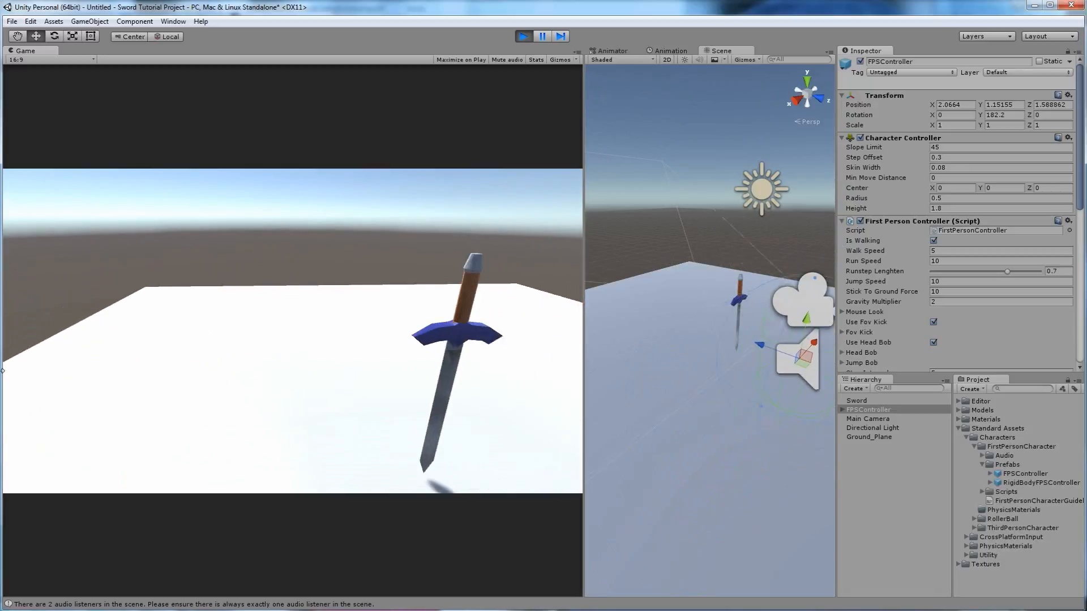
key(w)
key(w)
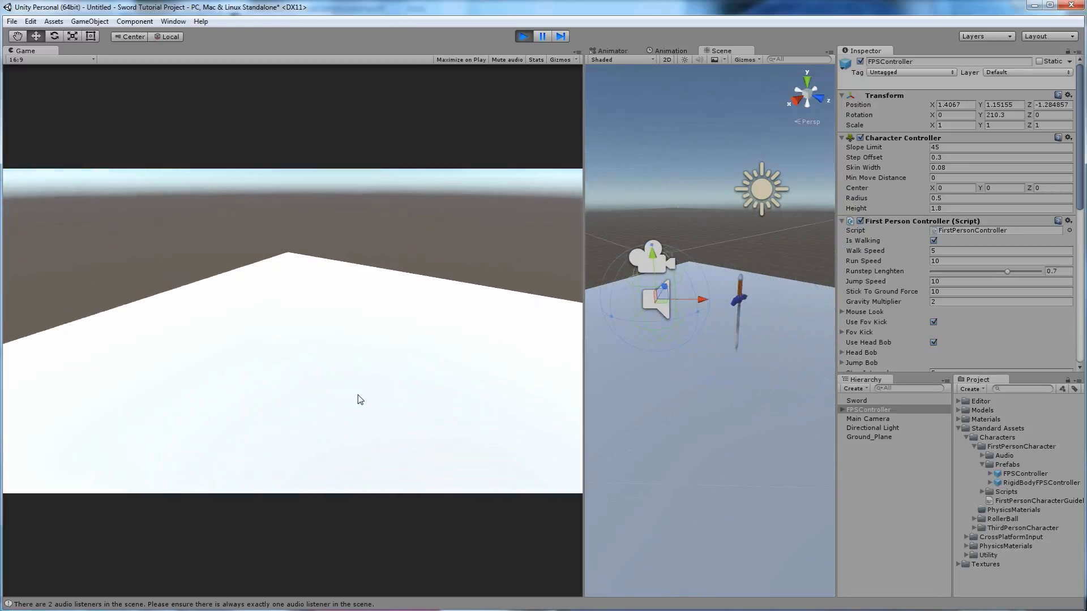
key(w)
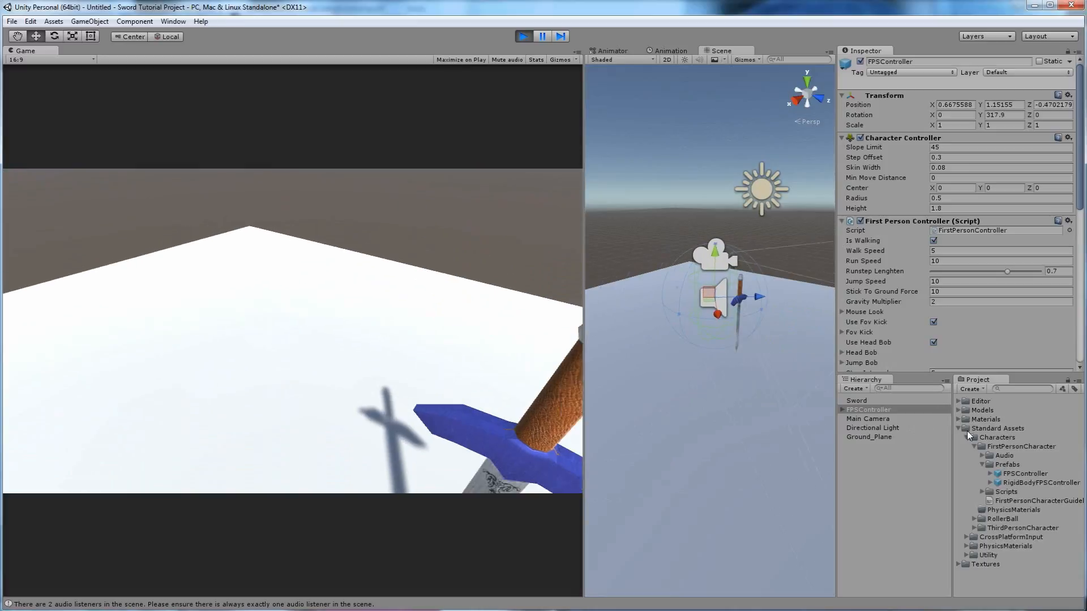
key(a)
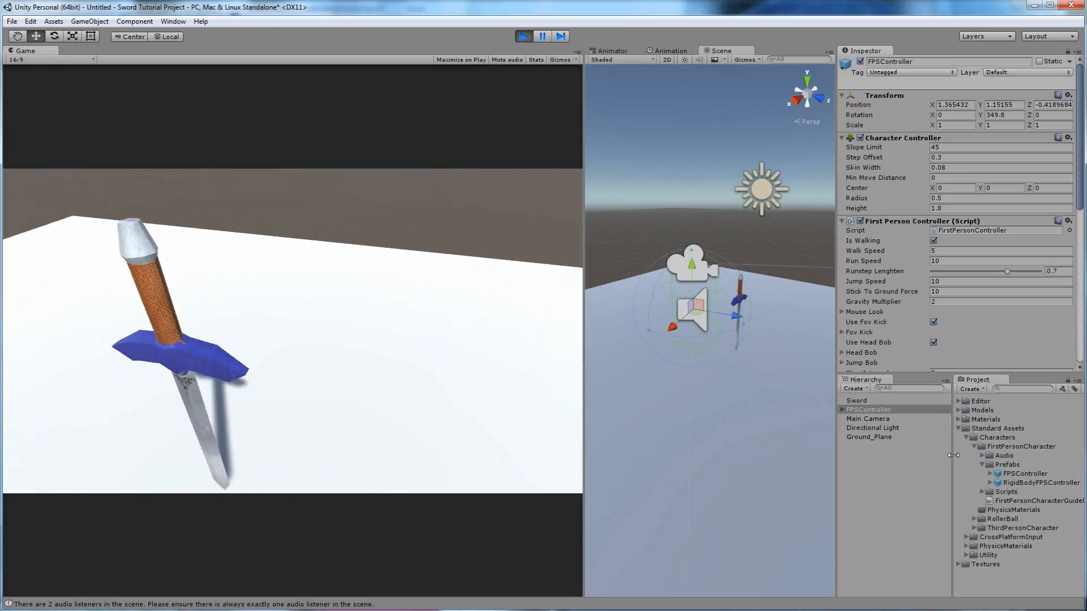
key(s)
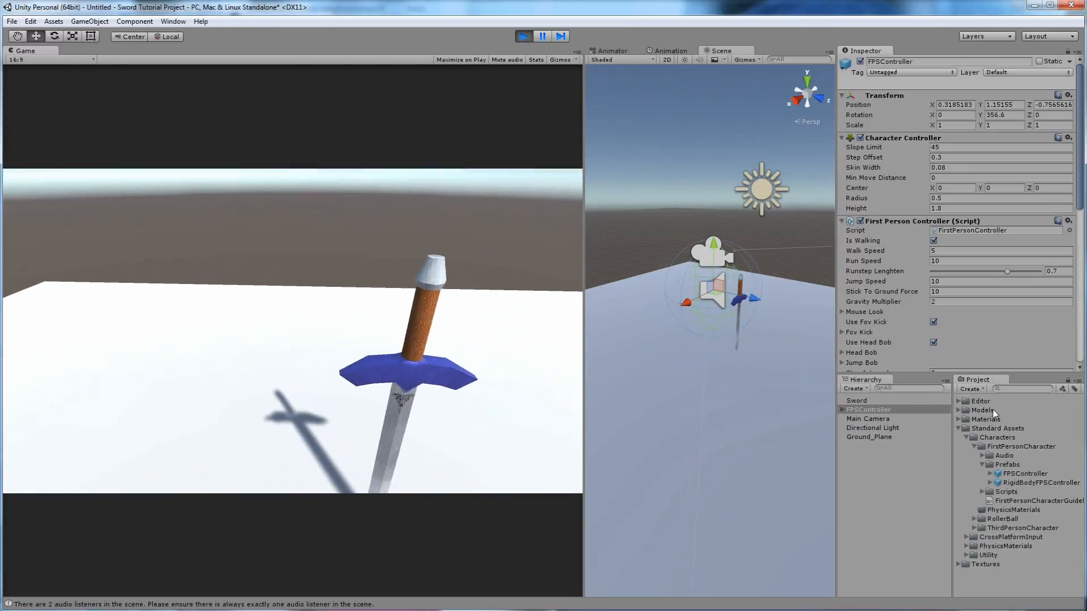
key(w)
key(s)
key(w)
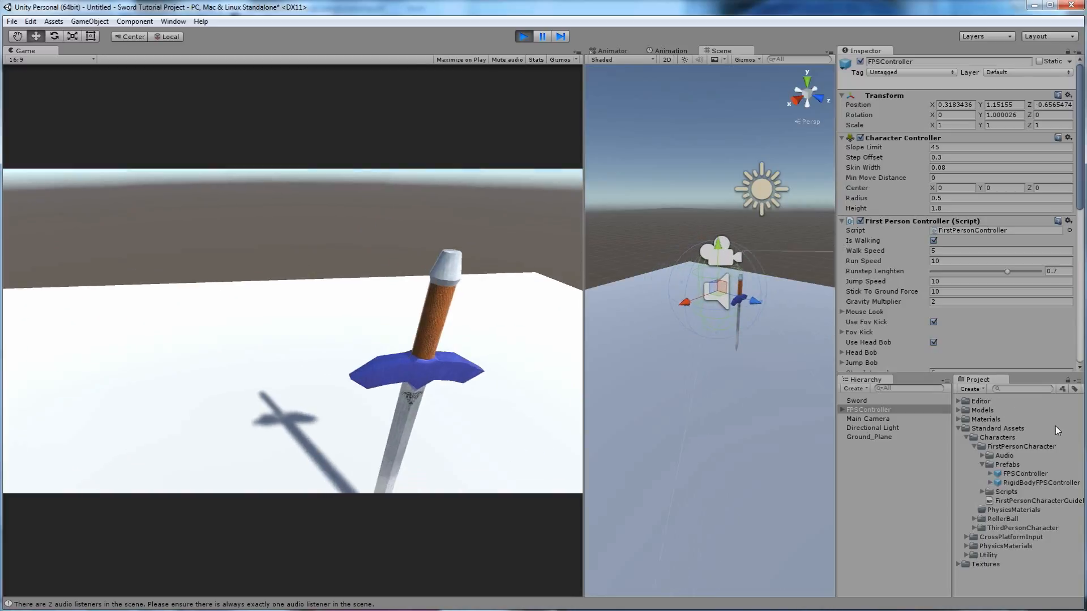
key(w)
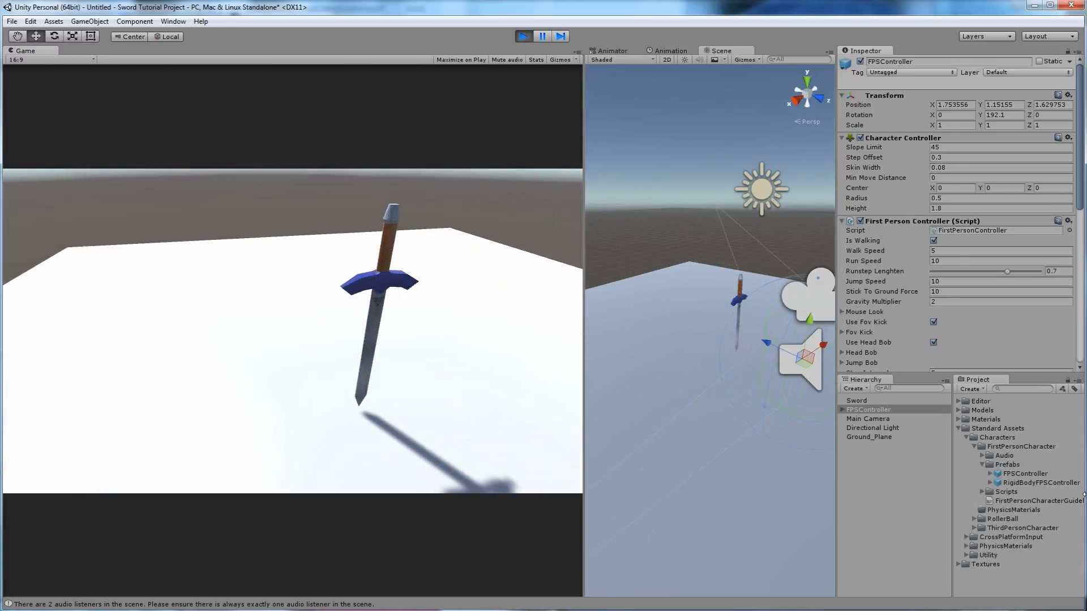
click(524, 37)
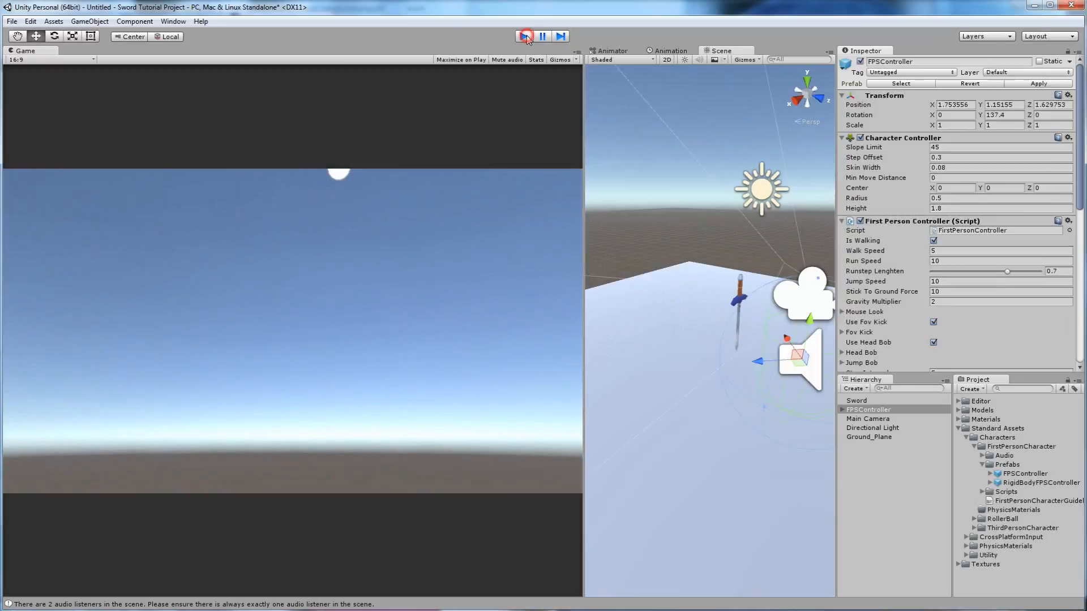
Widen the Scene view and delete the FPSController from the scene
drag(579, 123, 235, 143)
alt+drag(546, 359, 704, 383)
middle_drag(704, 383, 555, 416)
alt+drag(556, 417, 622, 408)
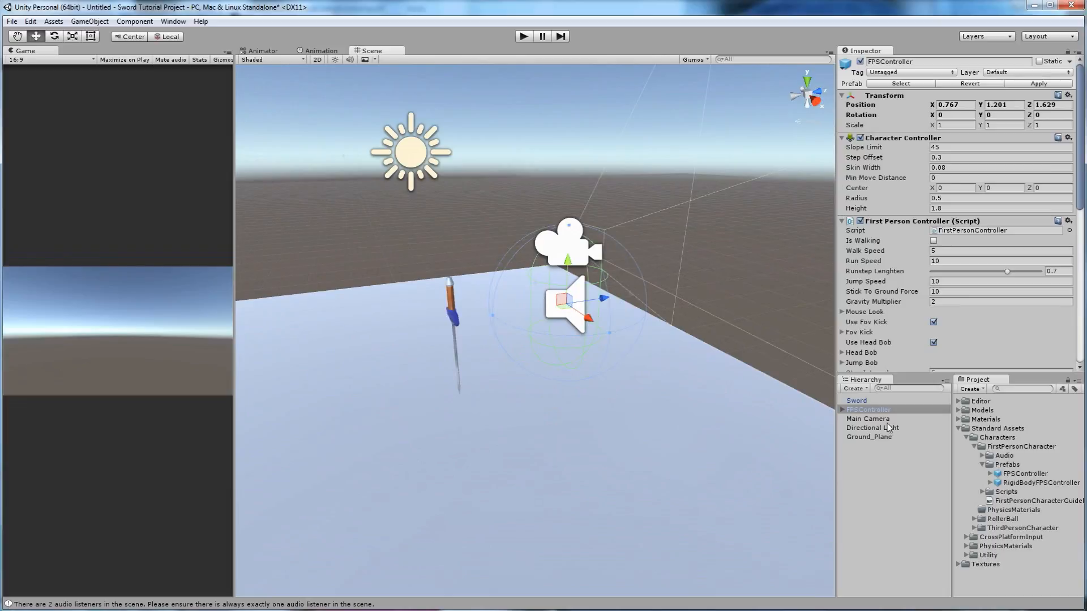
click(869, 411)
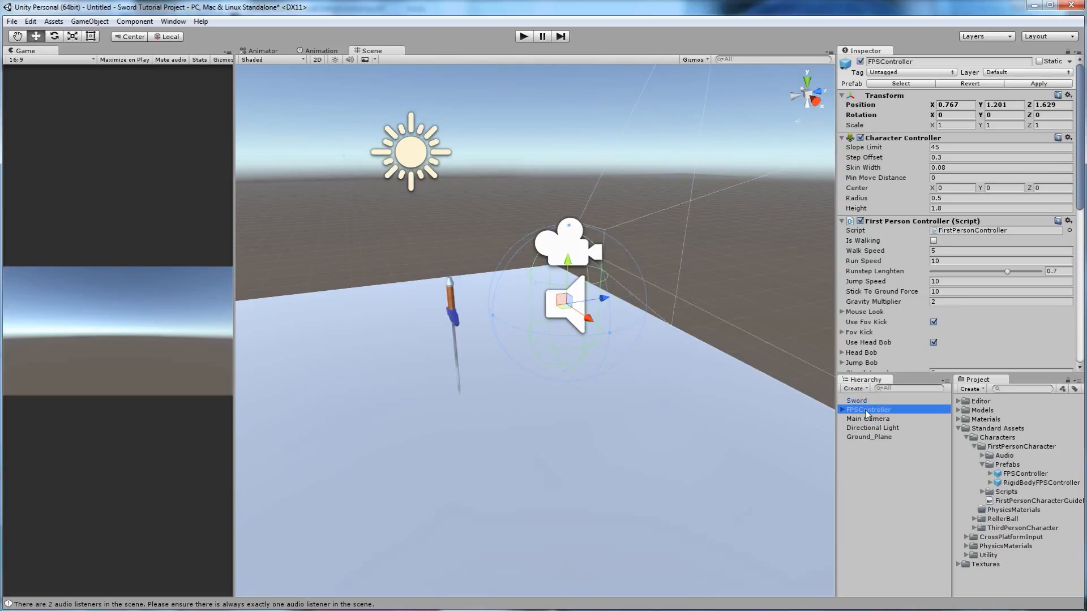
key(Delete)
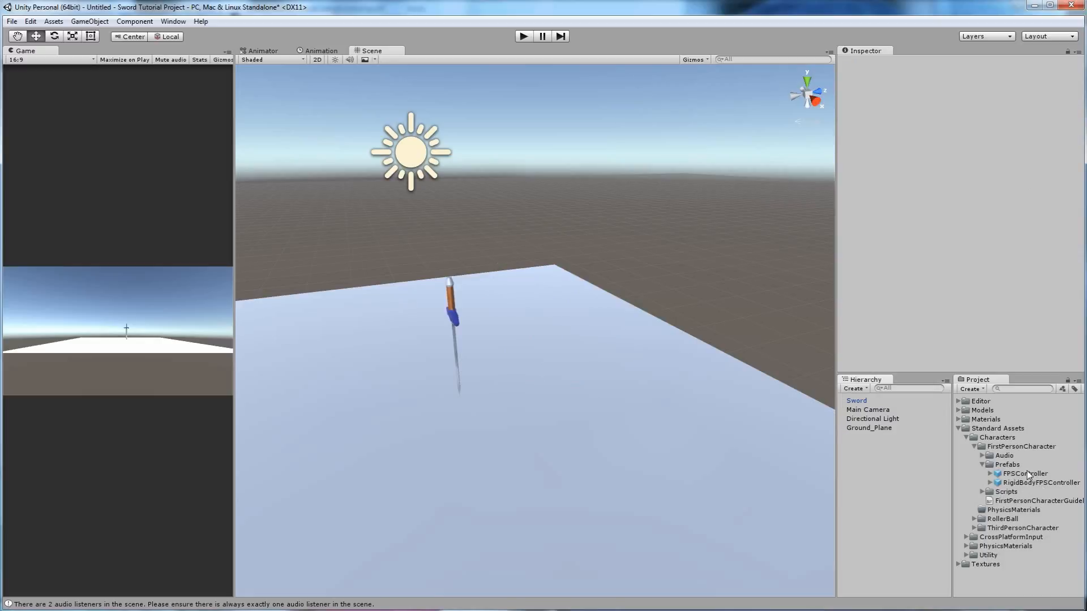
Place the ThirdPersonController prefab from the ThirdPersonCharacter assets on the ground plane next to the sword
click(974, 448)
click(975, 475)
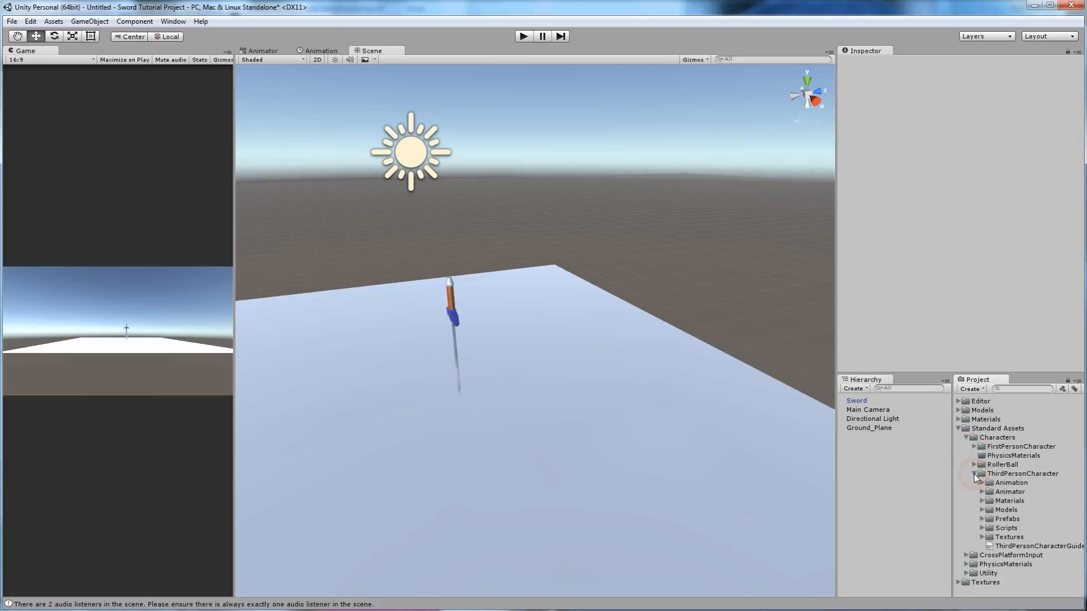
click(980, 511)
click(981, 511)
click(981, 519)
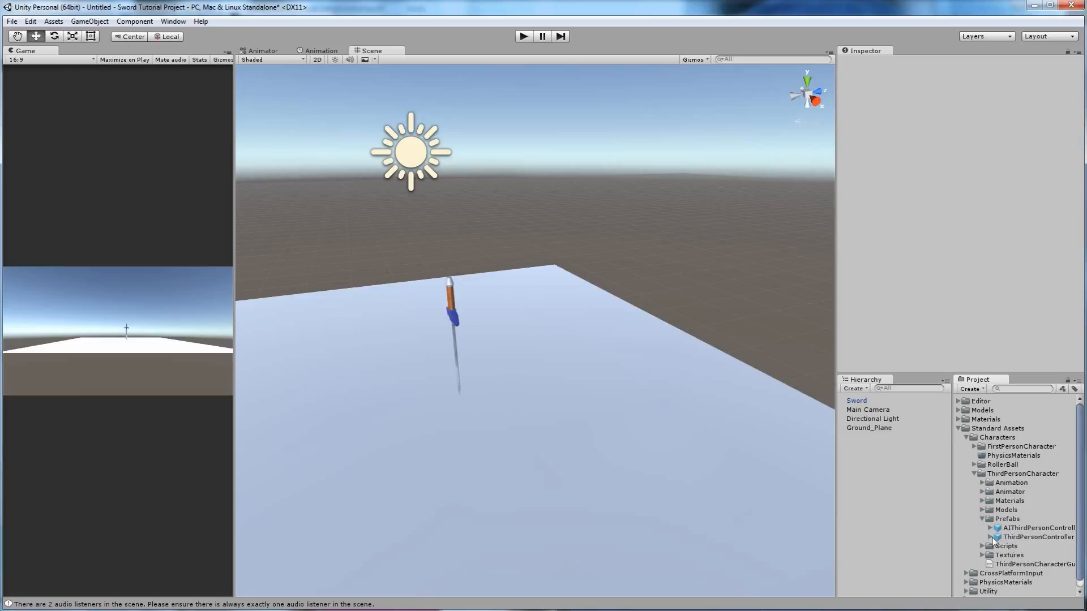
click(983, 510)
click(983, 511)
drag(1029, 541, 396, 416)
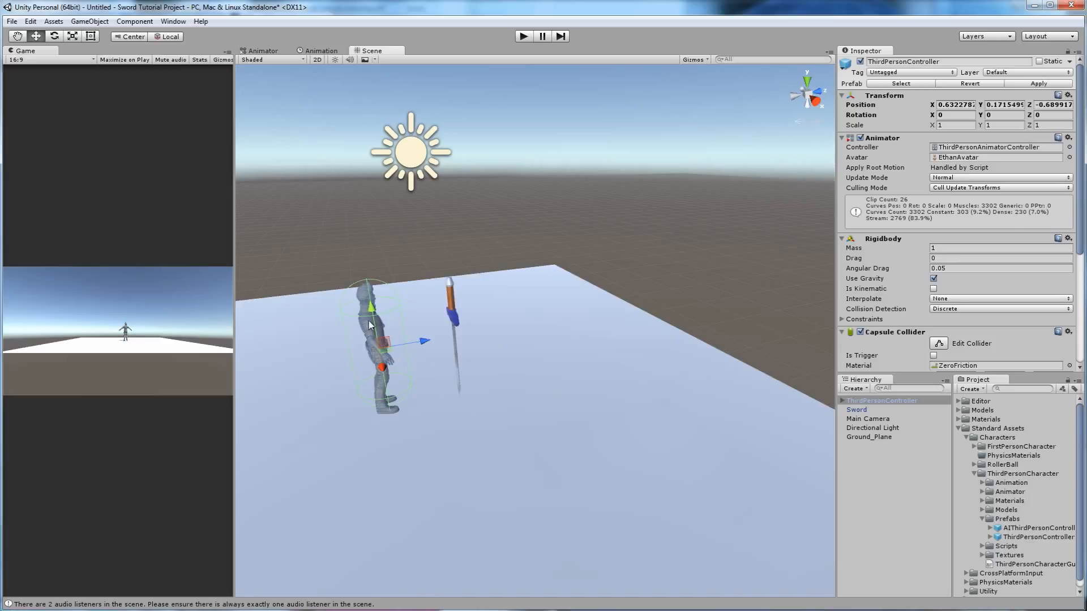
Play the scene in a widened Game view, run the third-person character around the sword, and stop playing
click(525, 36)
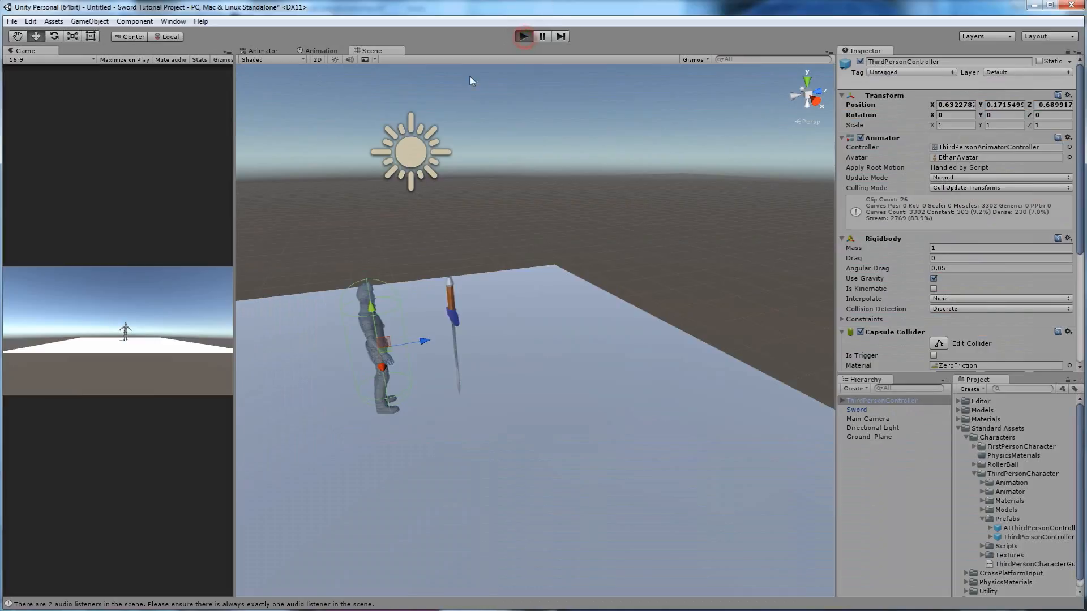
drag(232, 189, 501, 260)
click(294, 307)
key(w)
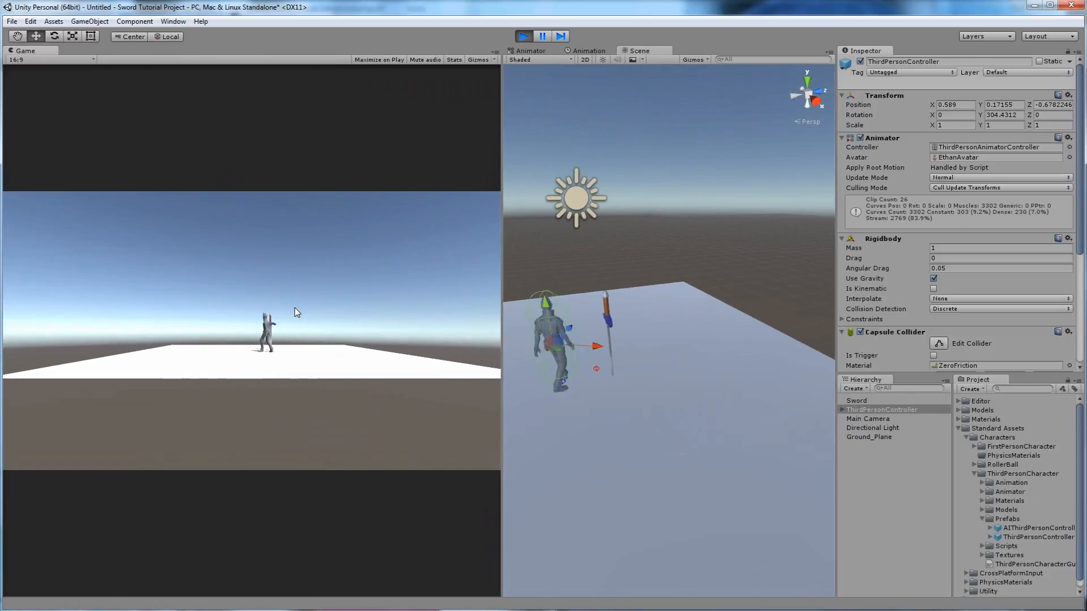
key(d)
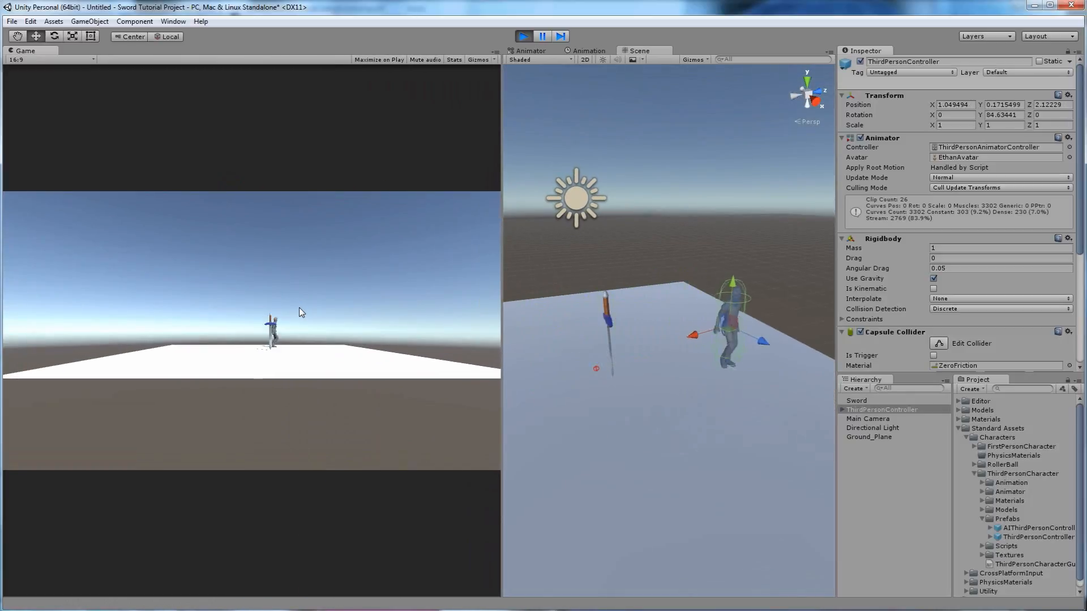
key(s)
key(a)
key(s)
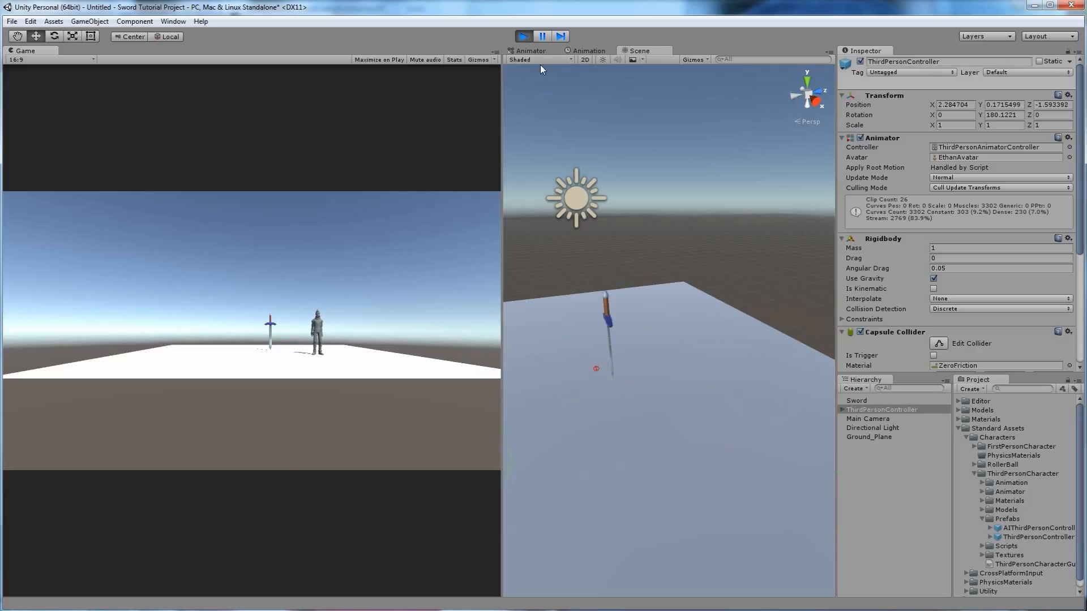
click(523, 36)
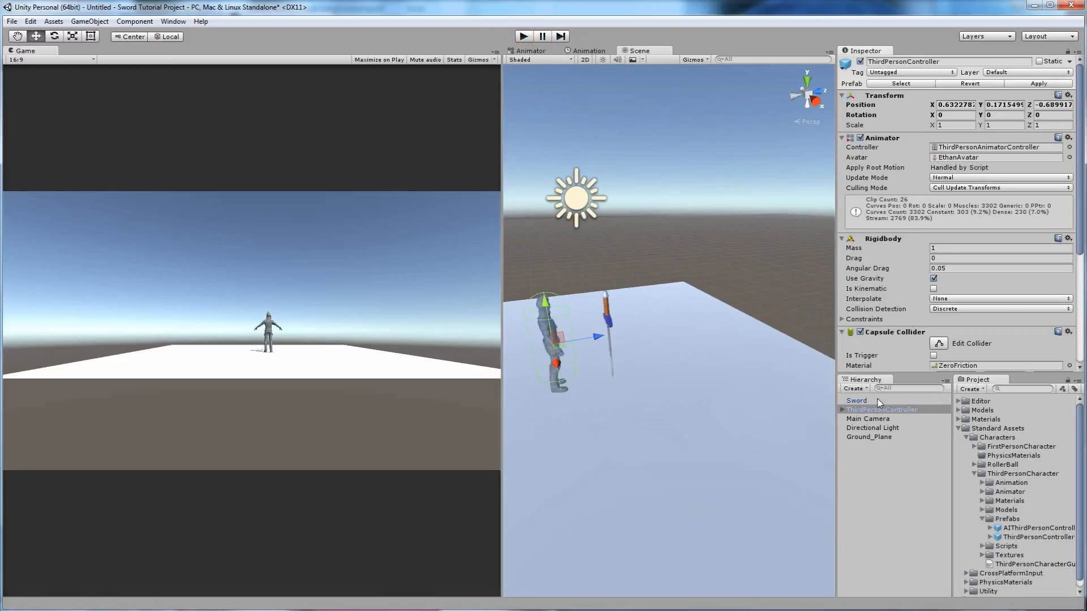
Make the Main Camera a child of the ThirdPersonController
click(868, 419)
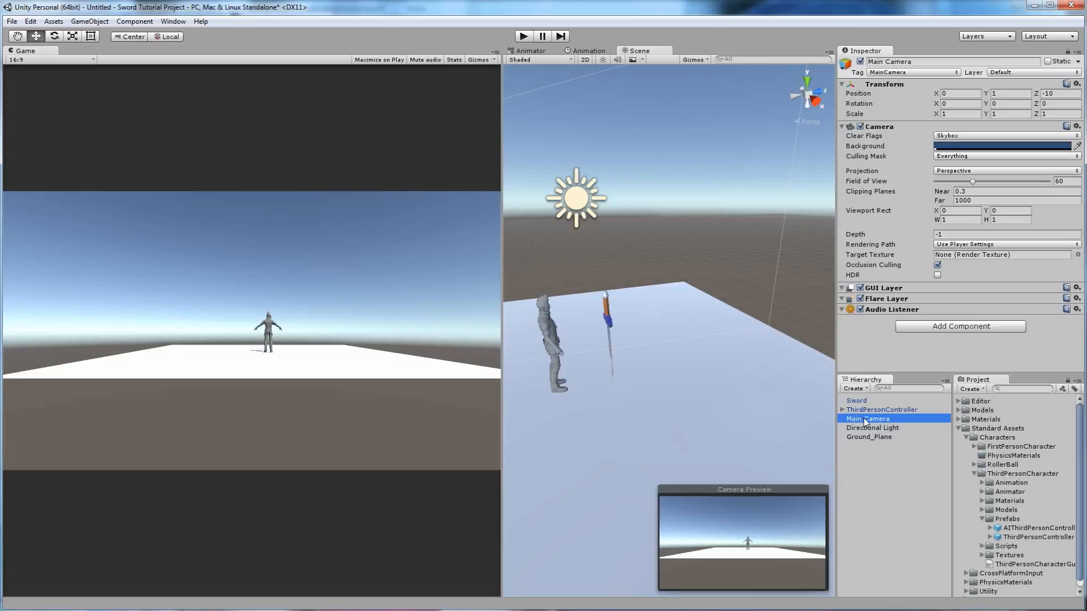
mouse_move(865, 422)
mouse_down()
mouse_move(852, 411)
mouse_move(878, 412)
mouse_up()
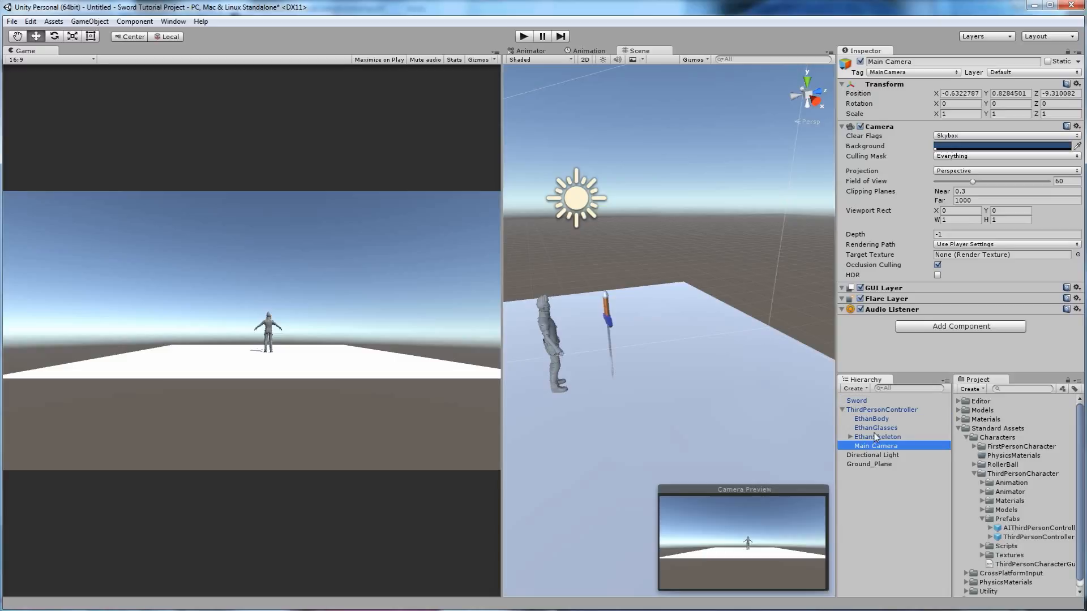
click(841, 409)
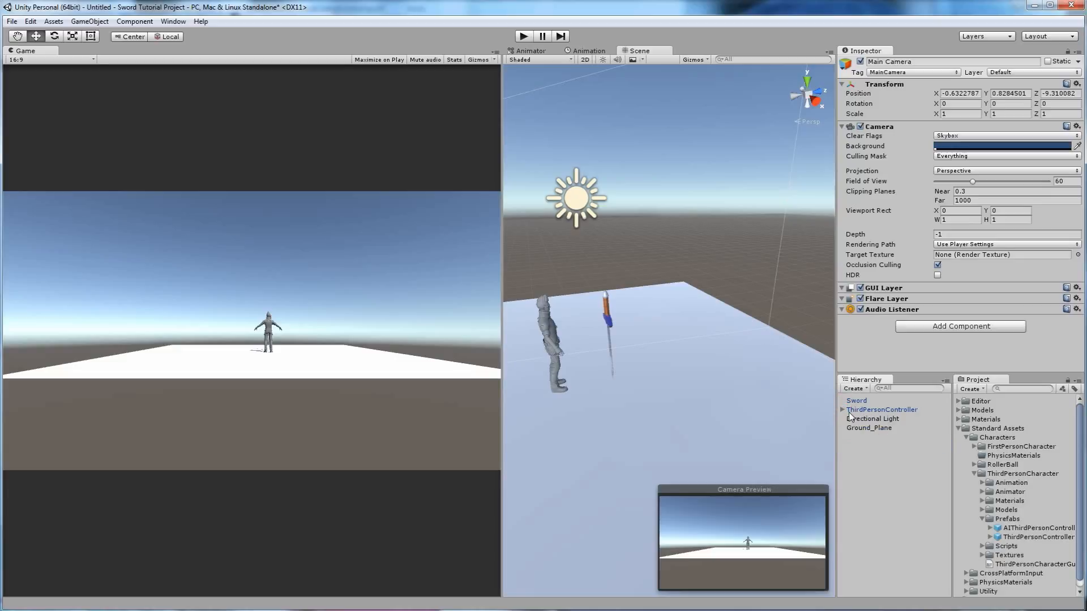
click(841, 409)
click(874, 410)
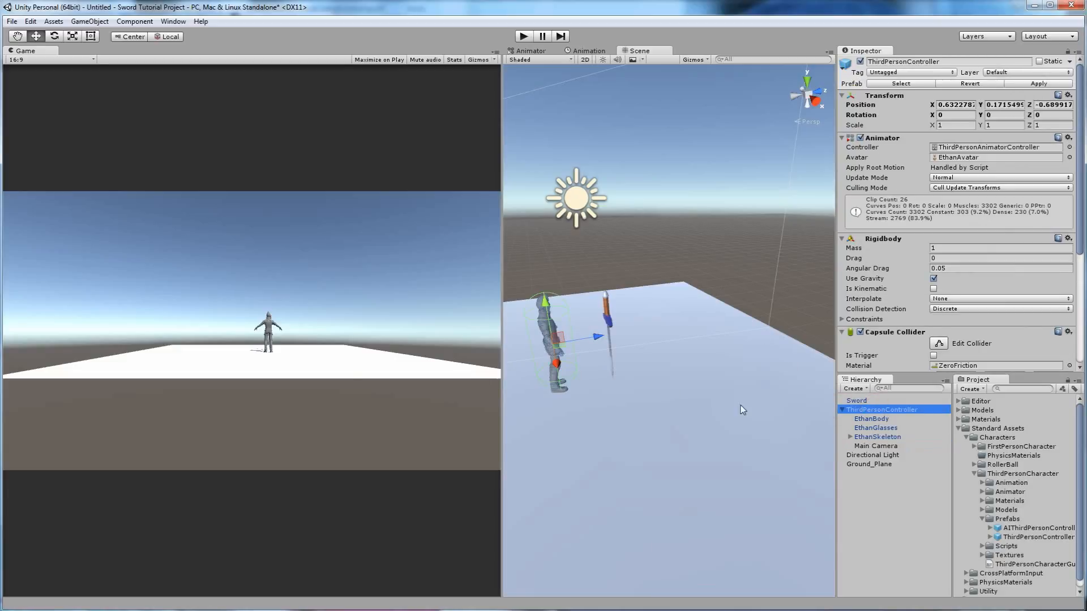
Move the Main Camera close behind and above the character, to about X 0.01, Y 1.5, Z -1.39
click(878, 446)
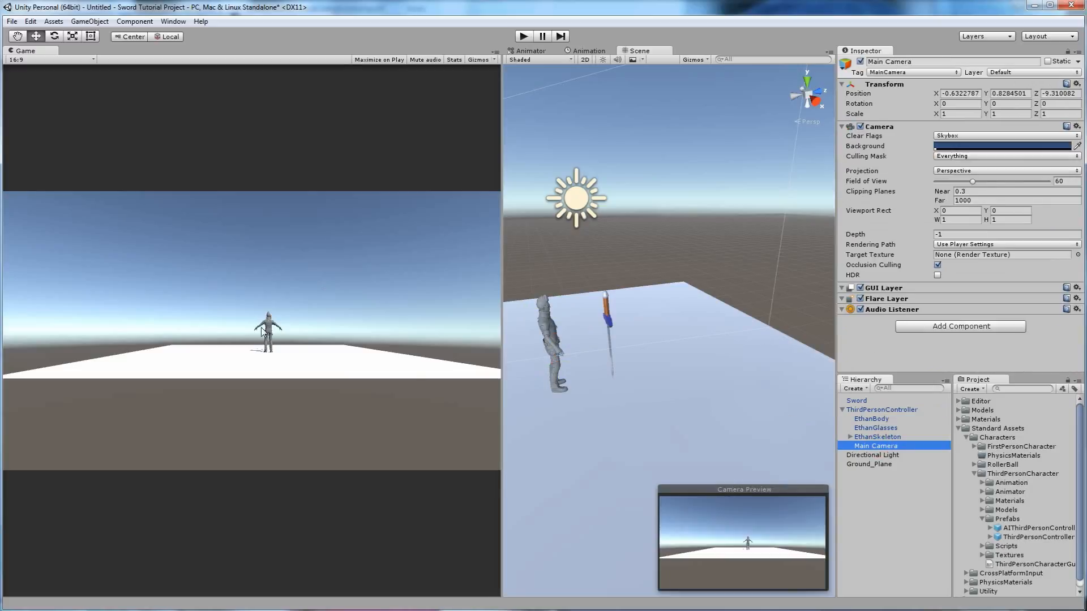
drag(502, 315, 267, 317)
scroll(405, 324, down, 5)
scroll(405, 328, down, 3)
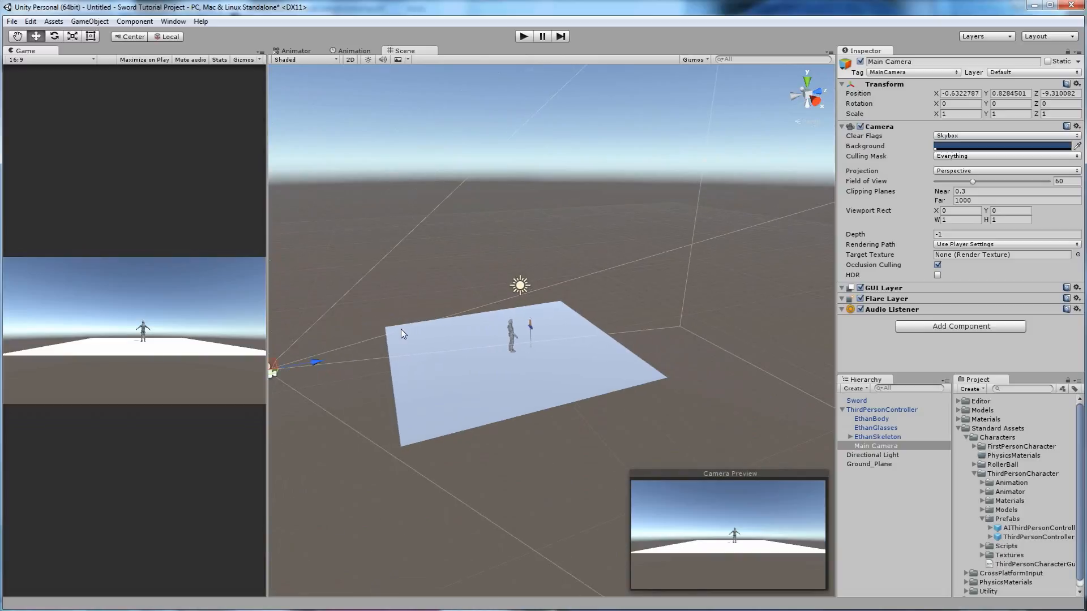
drag(330, 361, 565, 351)
drag(493, 354, 497, 352)
mouse_move(480, 297)
mouse_down()
mouse_move(480, 285)
mouse_move(455, 298)
mouse_move(474, 290)
mouse_up()
Tilt the Main Camera down toward the character to an X rotation of about 20.34
key(e)
key(ctrl+z)
alt+drag(376, 446, 464, 450)
drag(469, 325, 492, 297)
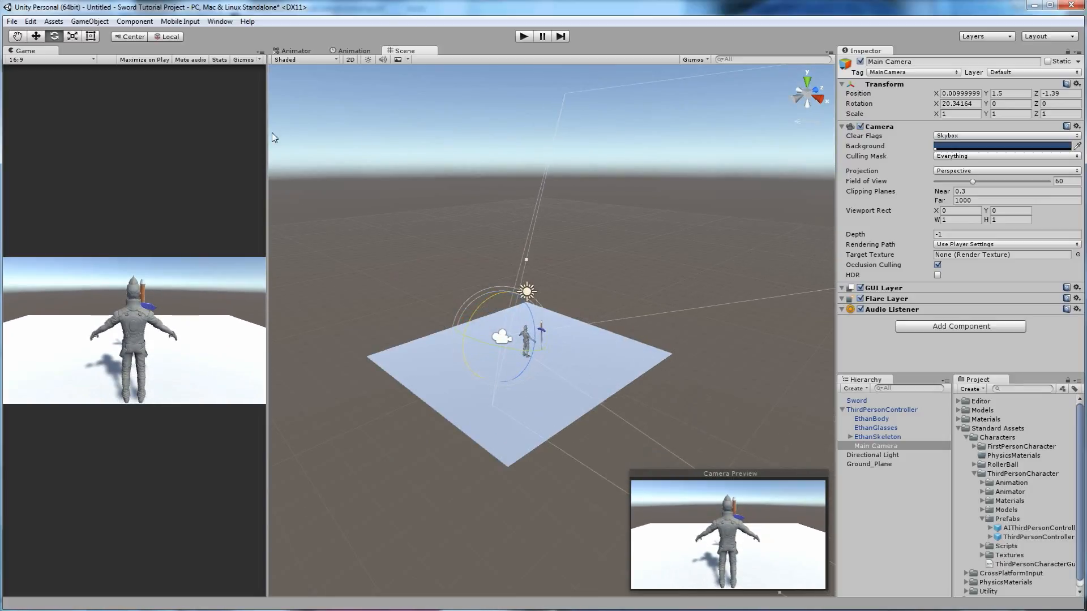
Play the scene in a widened Game view and run and jump the third-person character around the sword with the following camera
drag(268, 136, 556, 136)
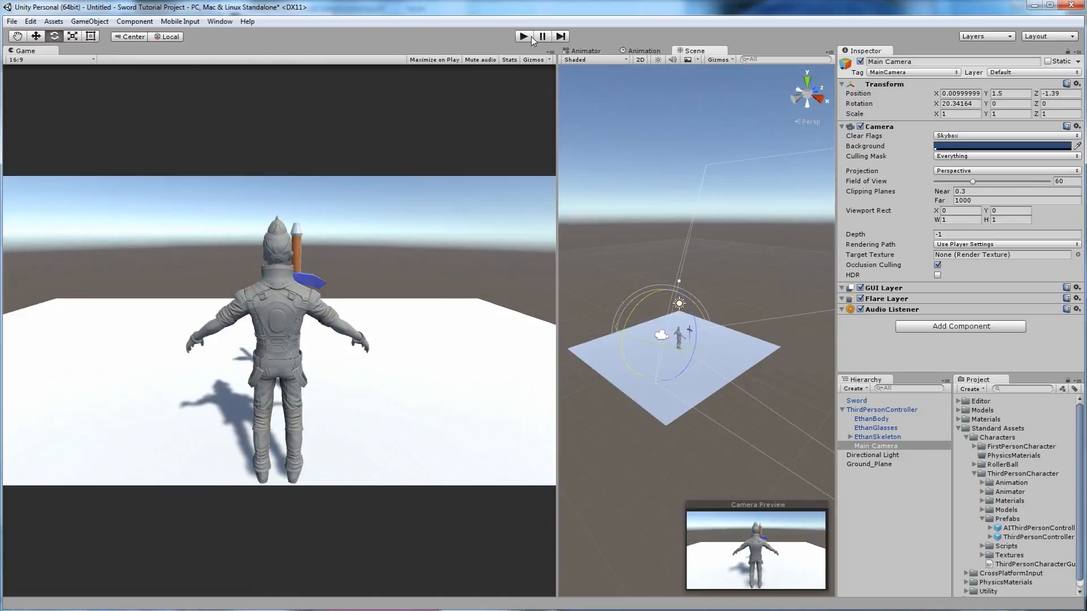
click(527, 37)
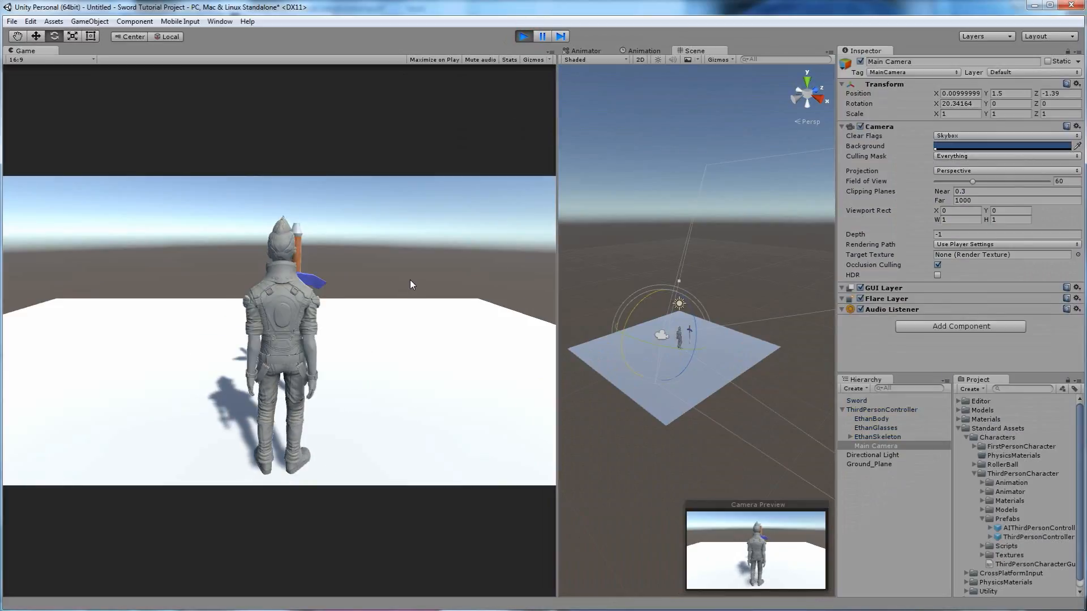
key(a)
key(d)
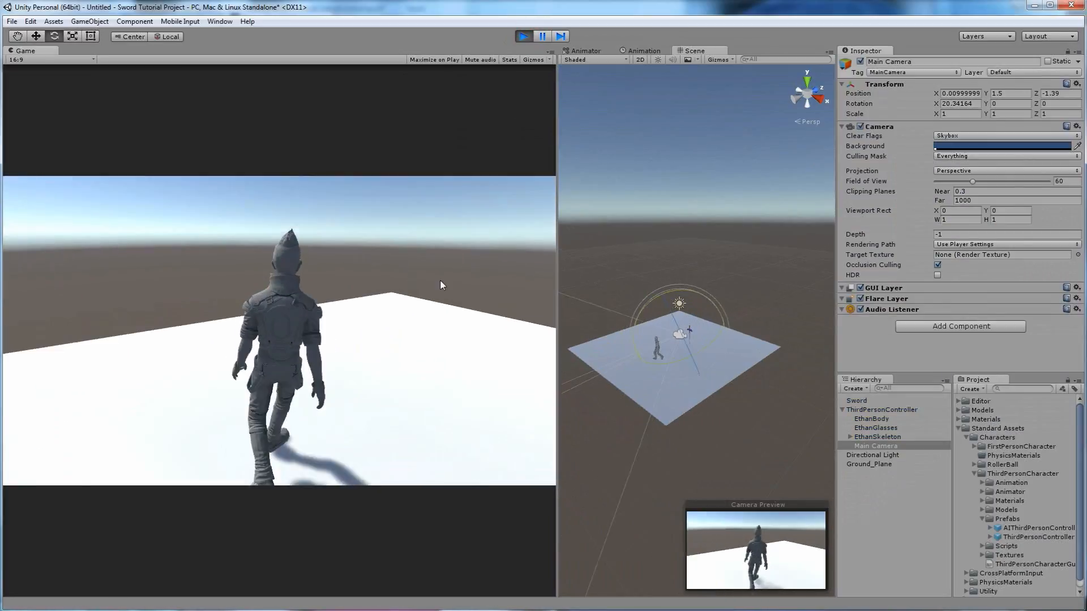
key(w)
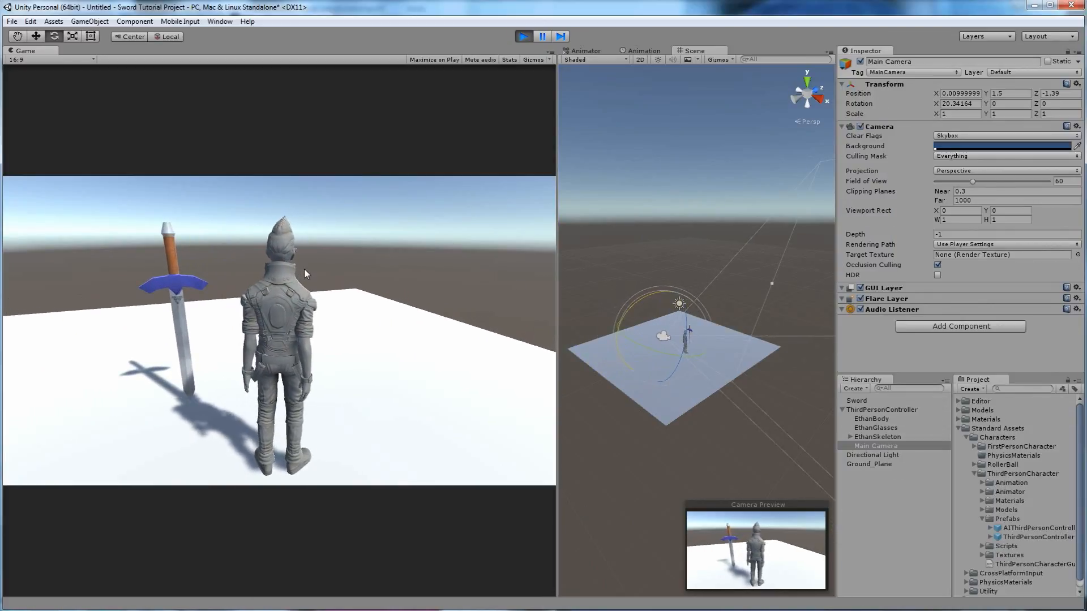
key(a)
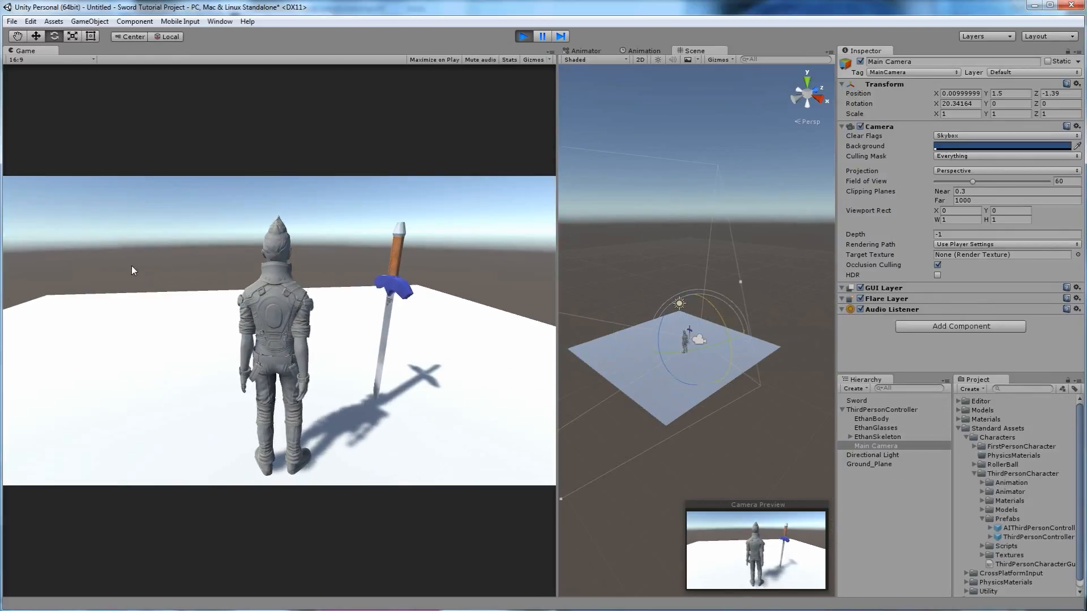
key(w)
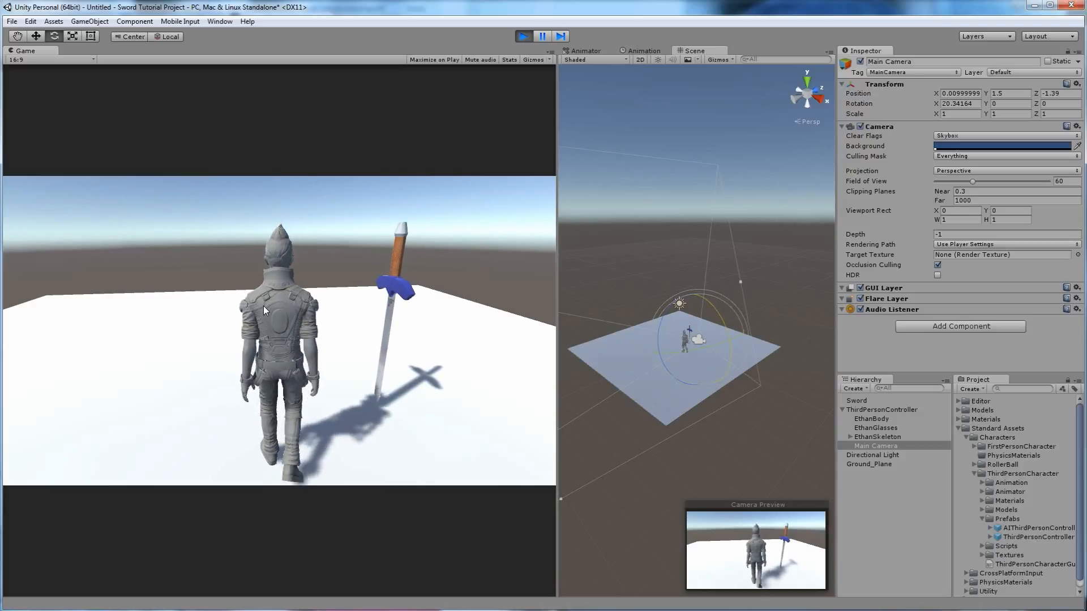
key(d)
key(d)
key(w)
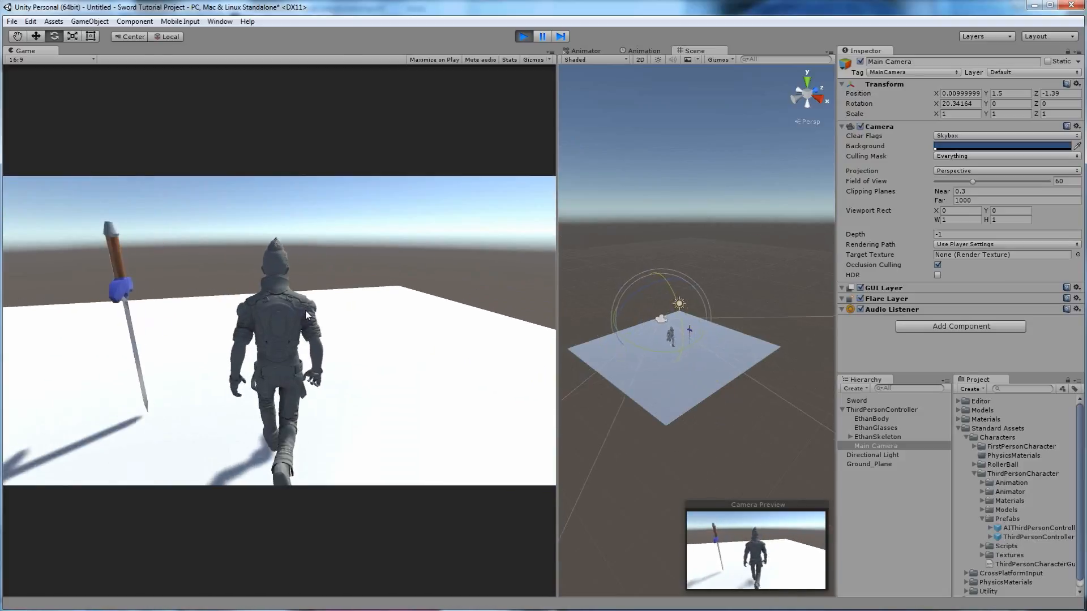
key(a)
key(space)
key(space)
key(a)
key(w)
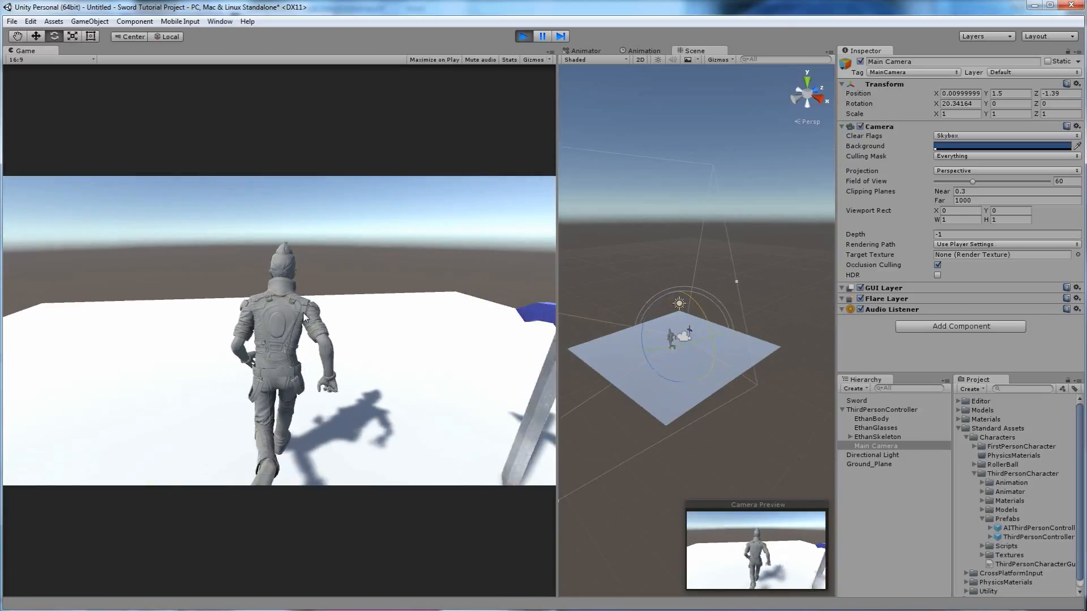
key(d)
key(w)
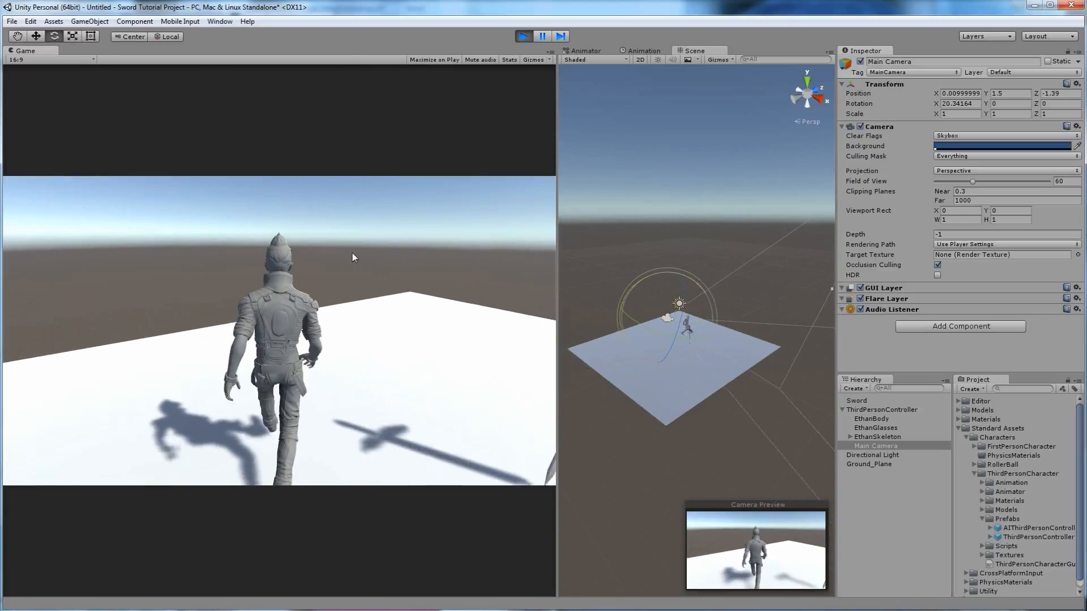
Run the third-person character around the ground plane and up to the sword, and stop play mode
key(d)
key(w)
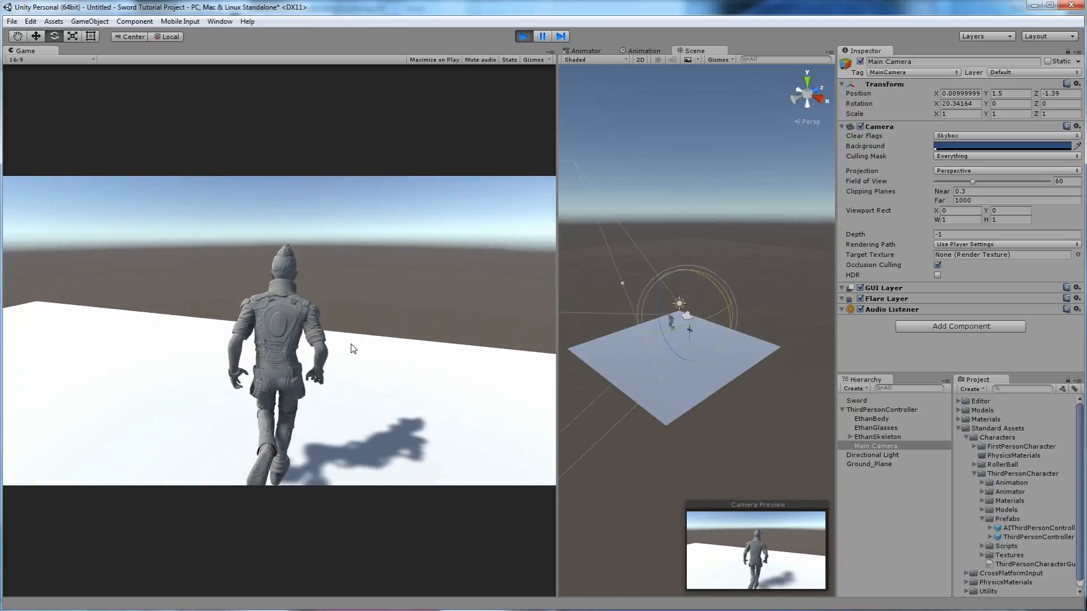
key(d)
key(a)
key(d)
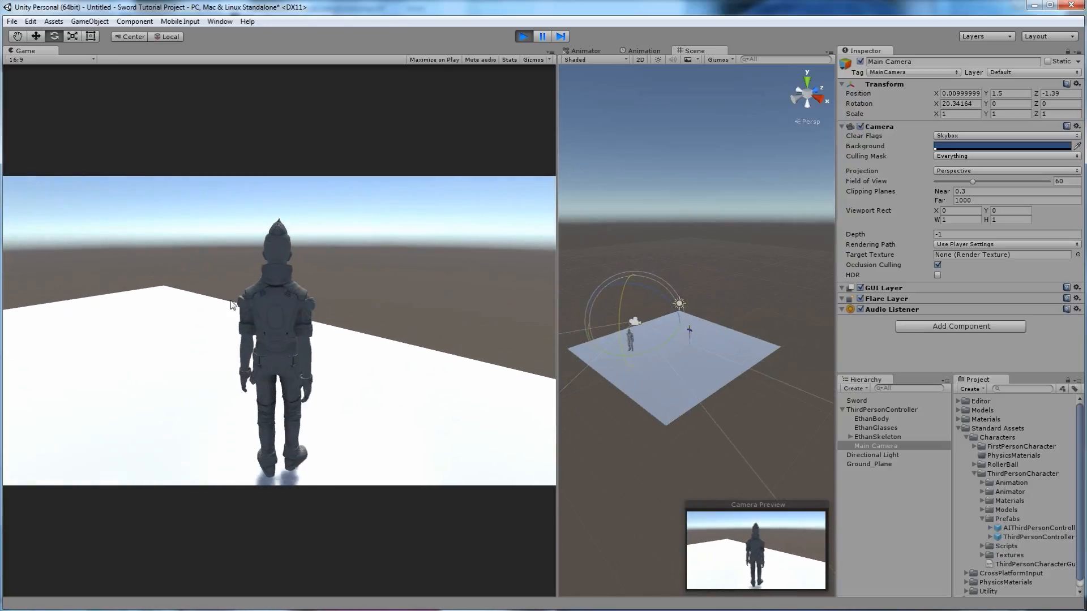
key(a)
key(d)
key(d)
key(w)
key(a)
key(a)
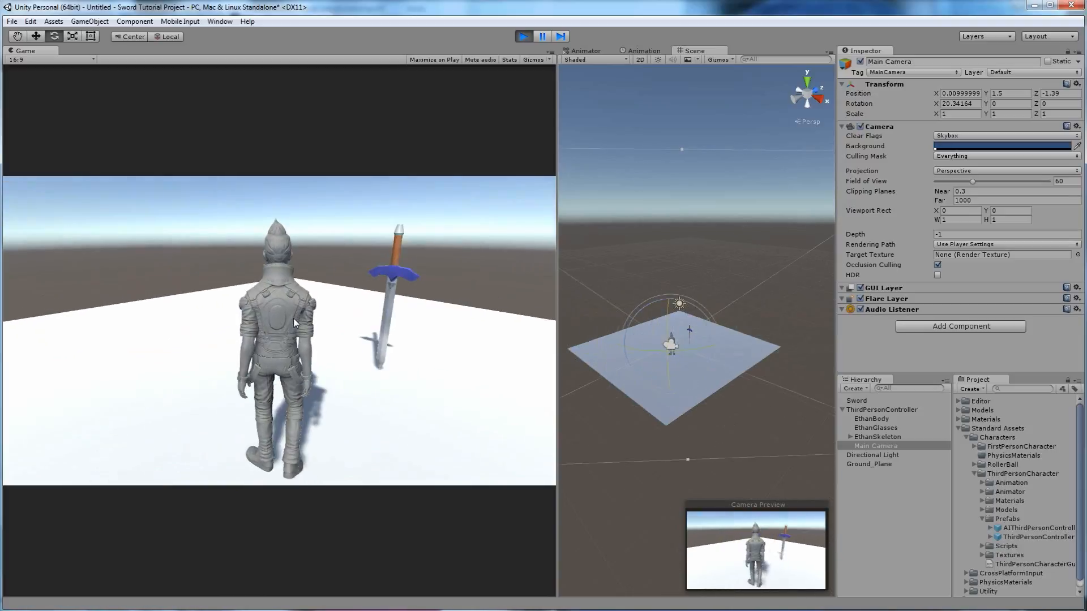
key(d)
key(w)
key(a)
key(a)
key(d)
key(w)
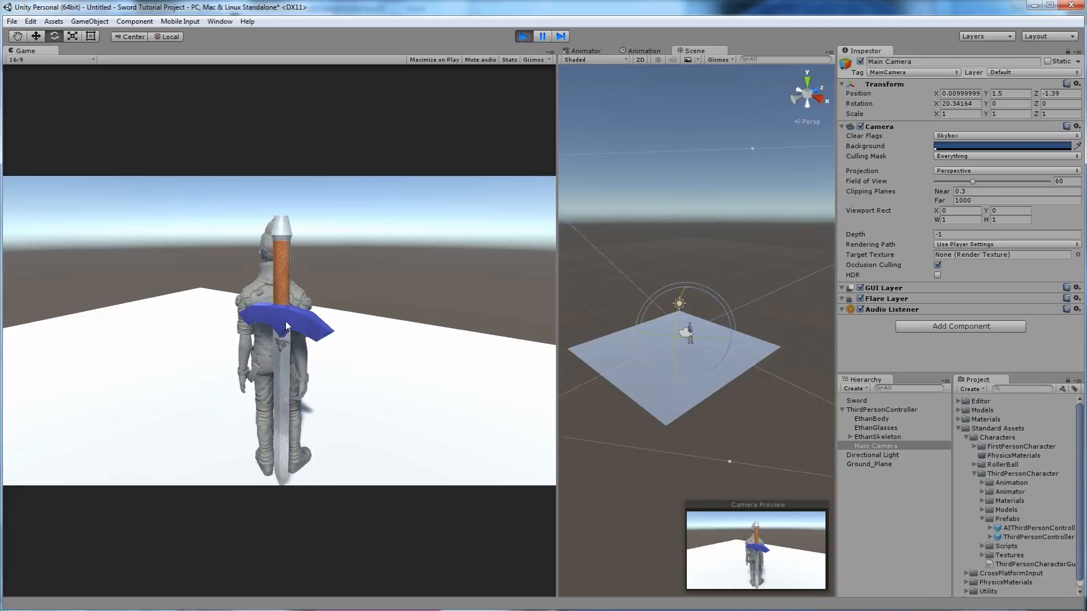
click(524, 36)
Remove the Animator component from the Sword object in a widened Scene view
drag(558, 213, 217, 226)
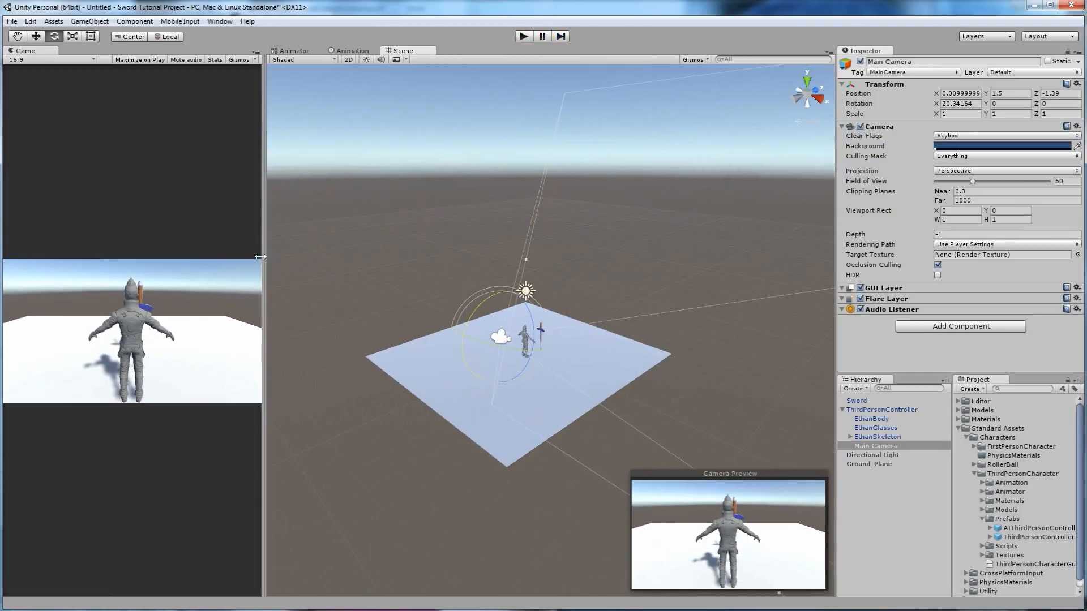
click(587, 263)
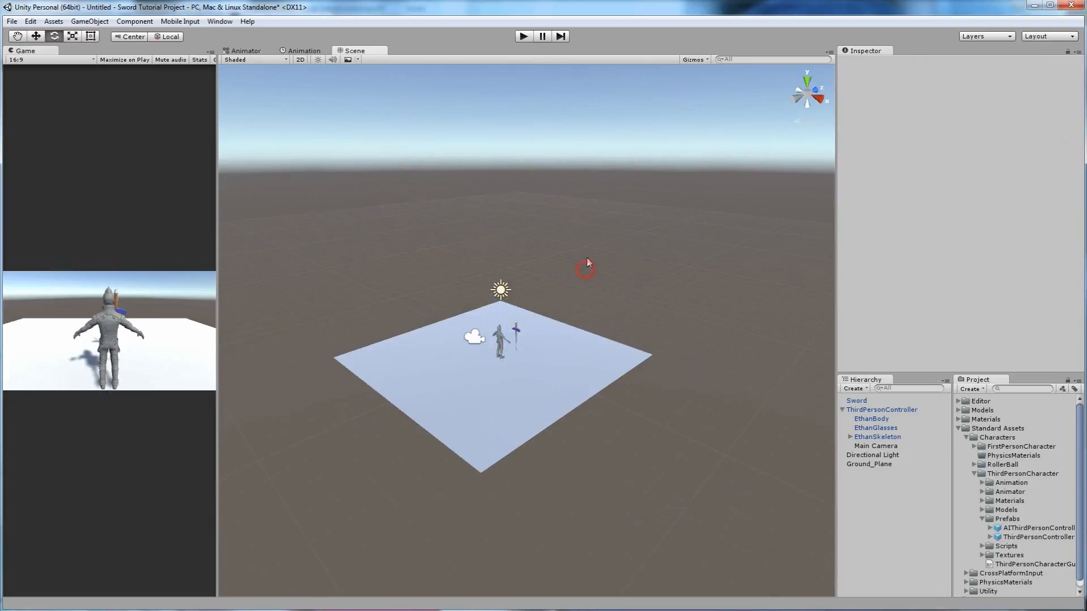
click(517, 331)
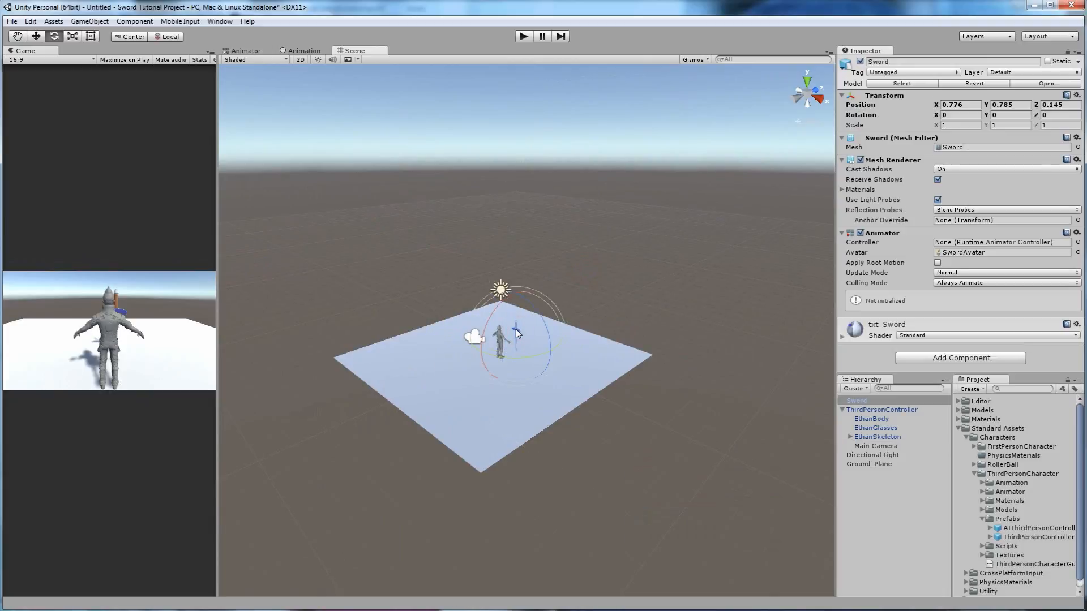
key(f)
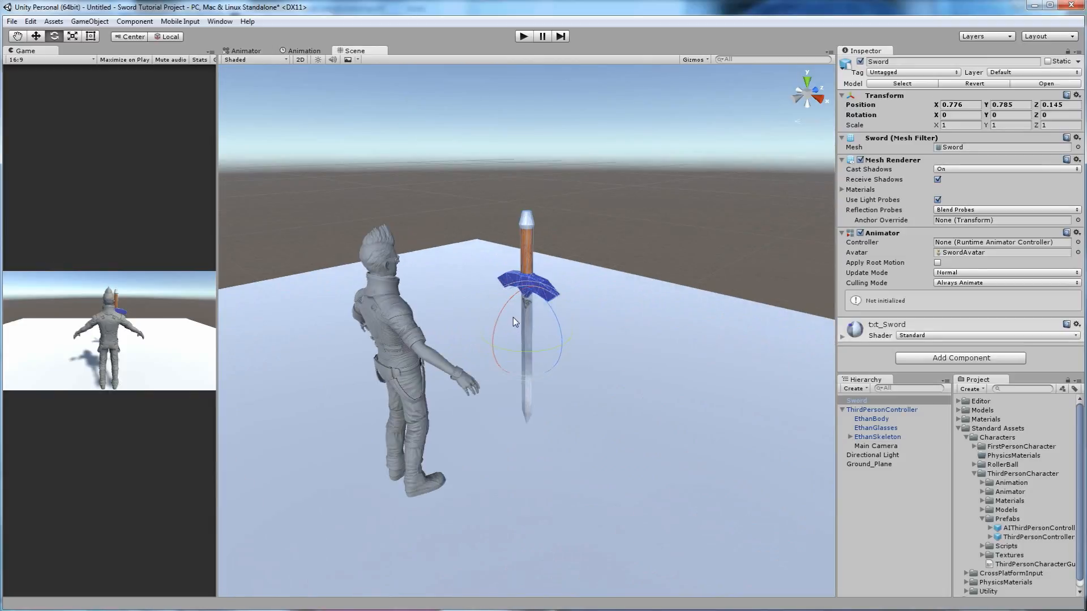
alt+drag(479, 402, 246, 367)
alt+drag(523, 344, 528, 404)
scroll(529, 401, up, 5)
middle_drag(548, 398, 541, 423)
alt+drag(541, 423, 690, 356)
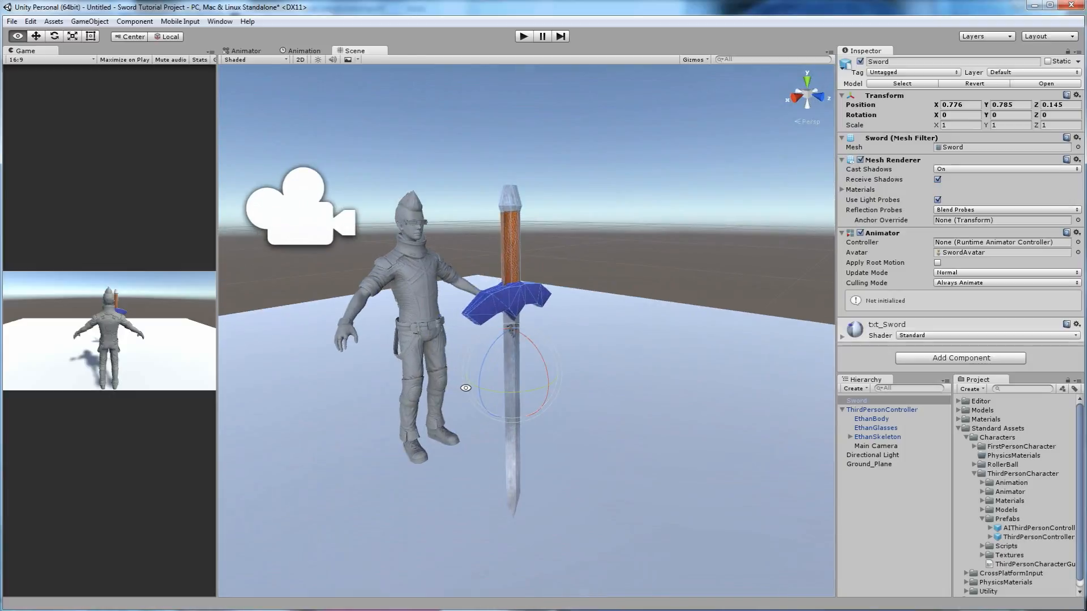
key(e)
click(842, 233)
click(840, 233)
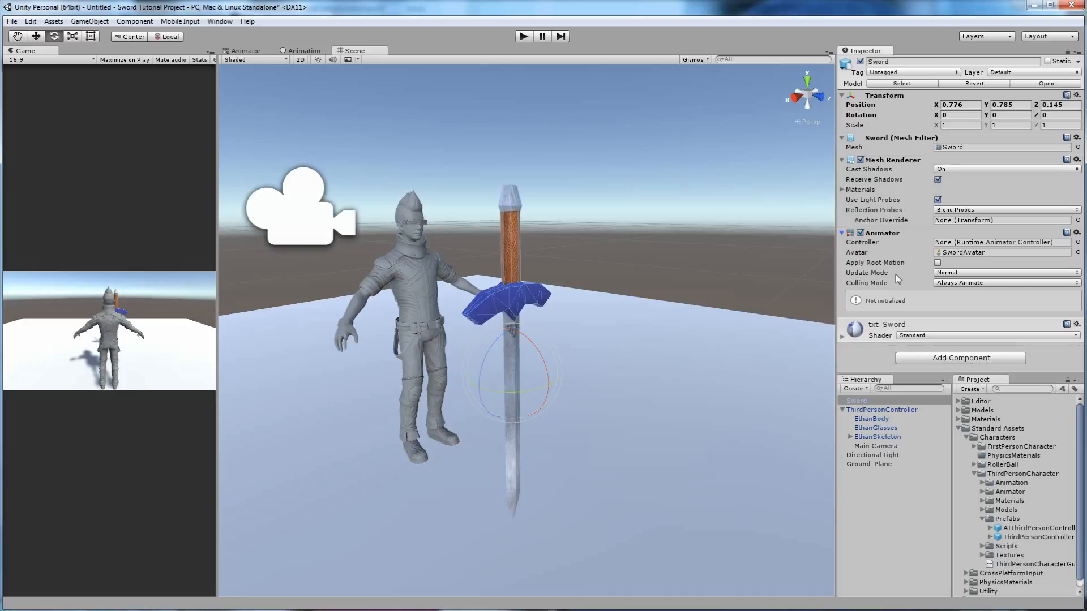
right_click(877, 234)
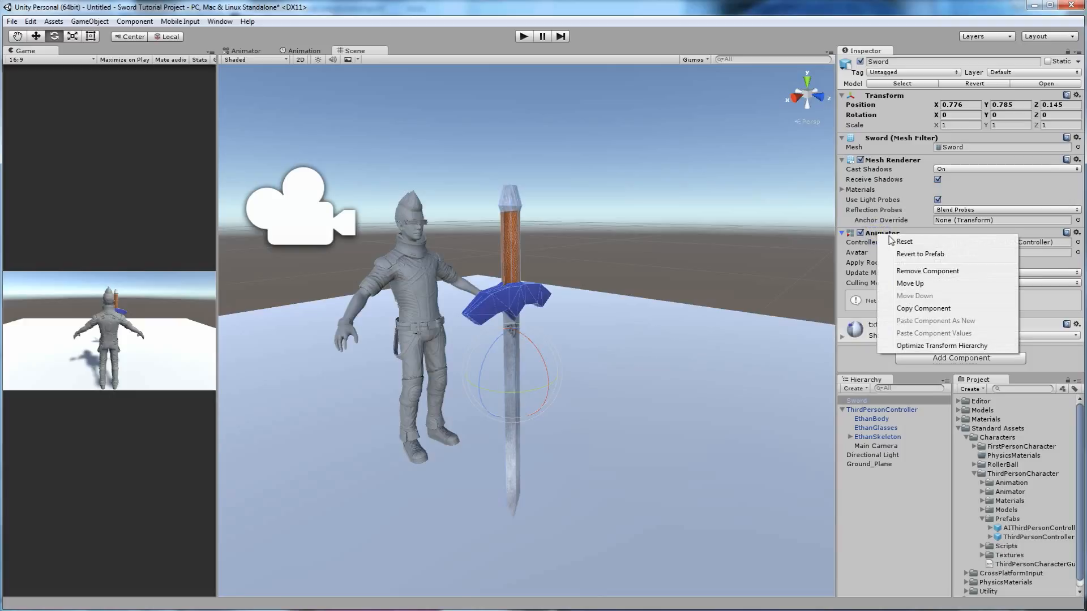
click(921, 271)
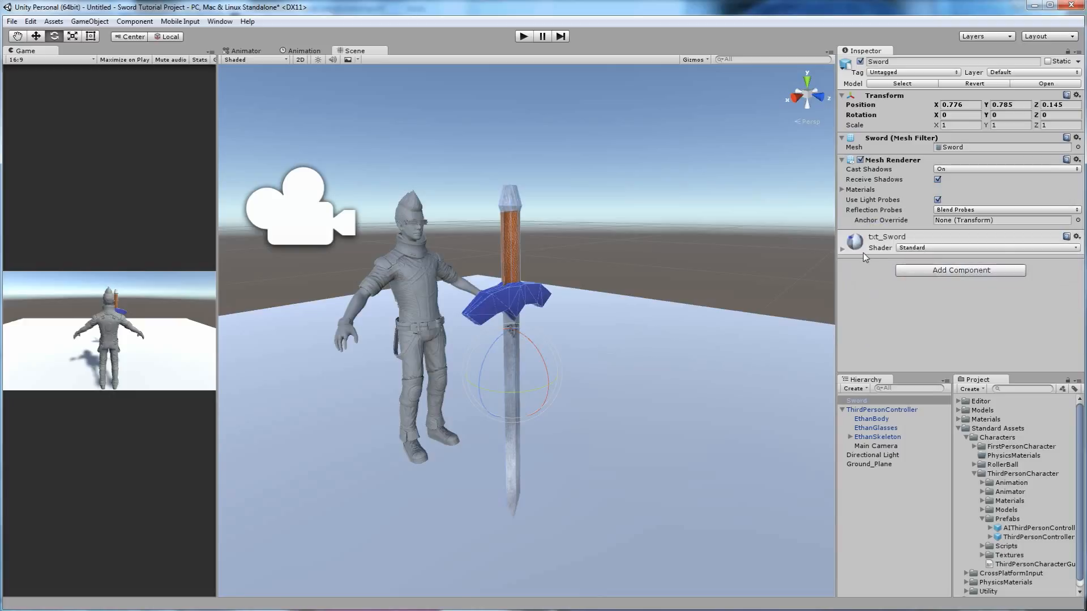
Add a Box Collider physics component to the Sword and inspect its outline around the model
click(921, 272)
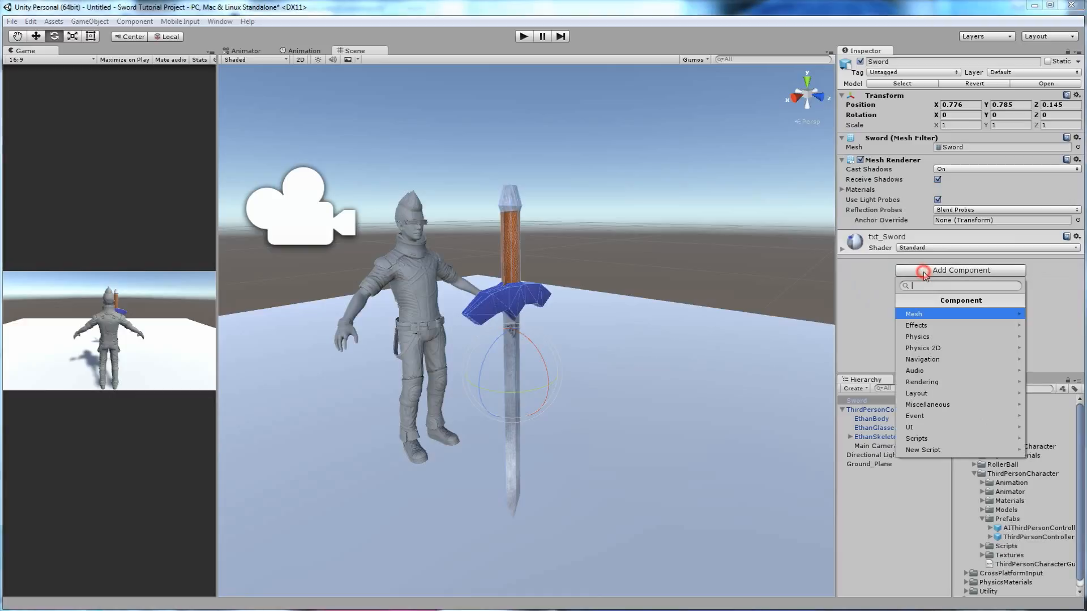
click(927, 336)
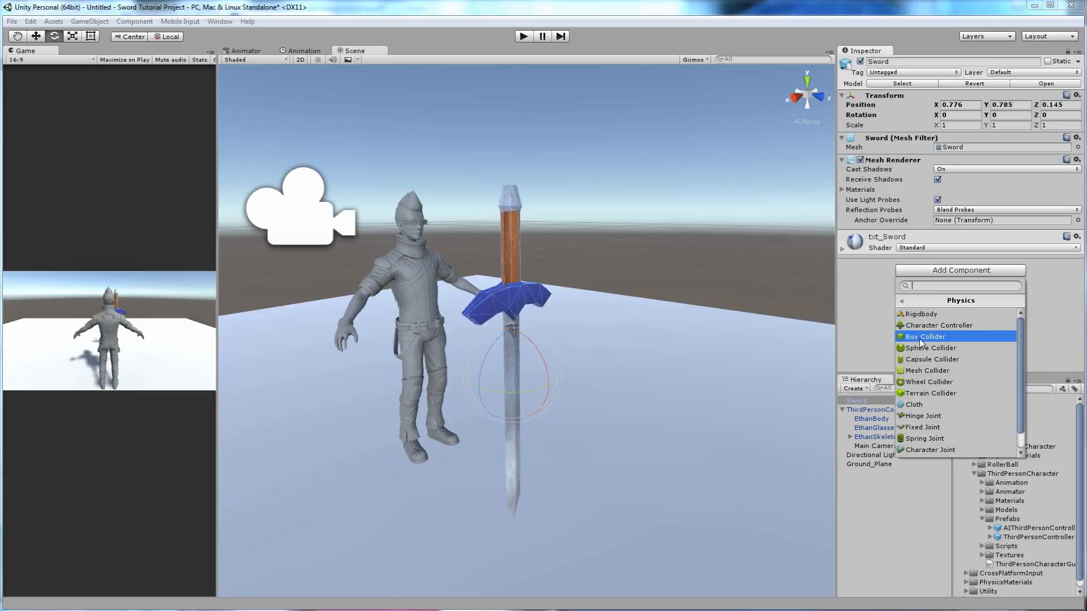
click(925, 337)
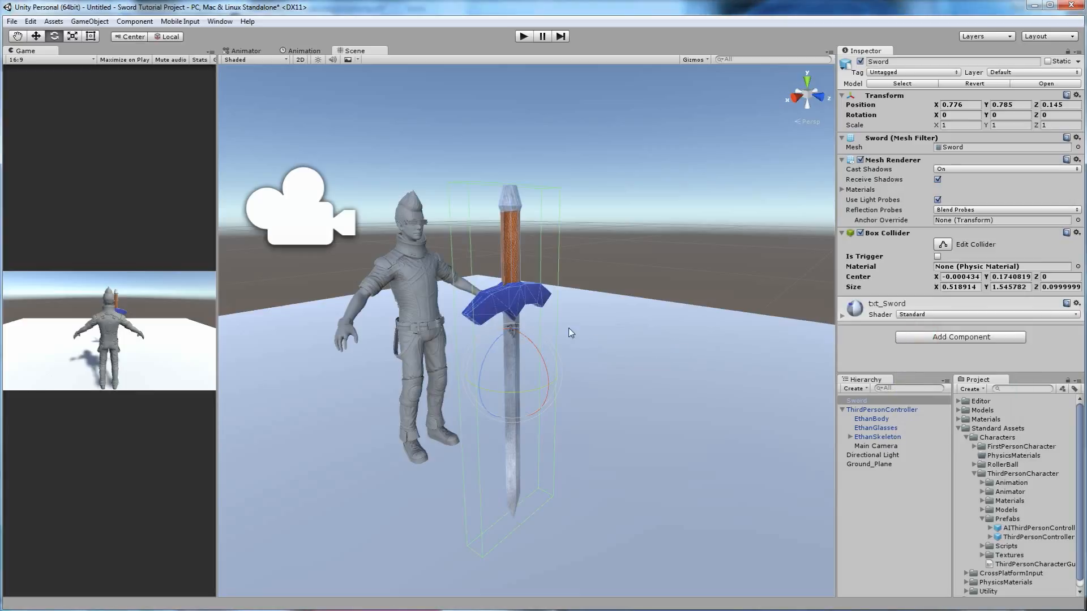
alt+drag(550, 372, 682, 346)
alt+drag(598, 311, 557, 303)
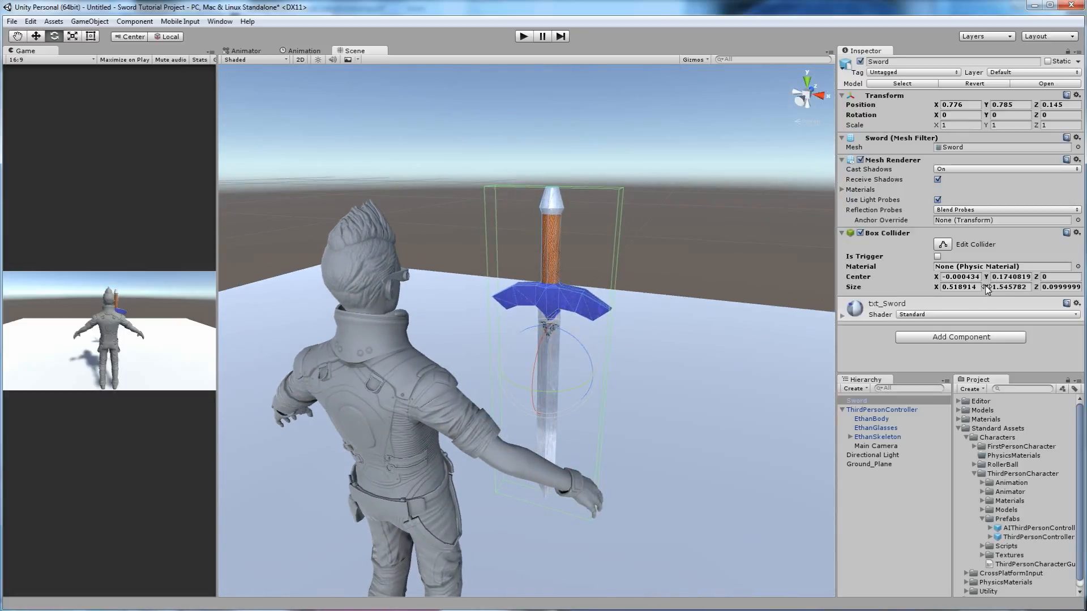
Narrow the Sword's Box Collider by setting its X size to -0.27, and deselect the sword
key(w)
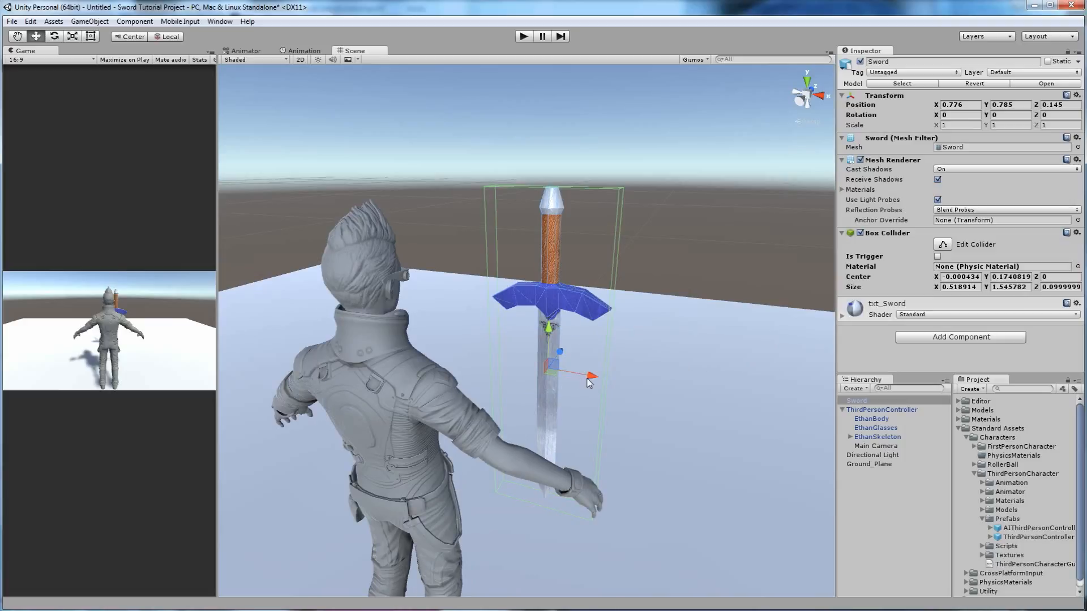
drag(938, 290, 921, 288)
mouse_move(684, 335)
alt+mouse_down()
mouse_move(723, 342)
mouse_move(689, 342)
alt+mouse_up()
alt+drag(549, 341, 557, 344)
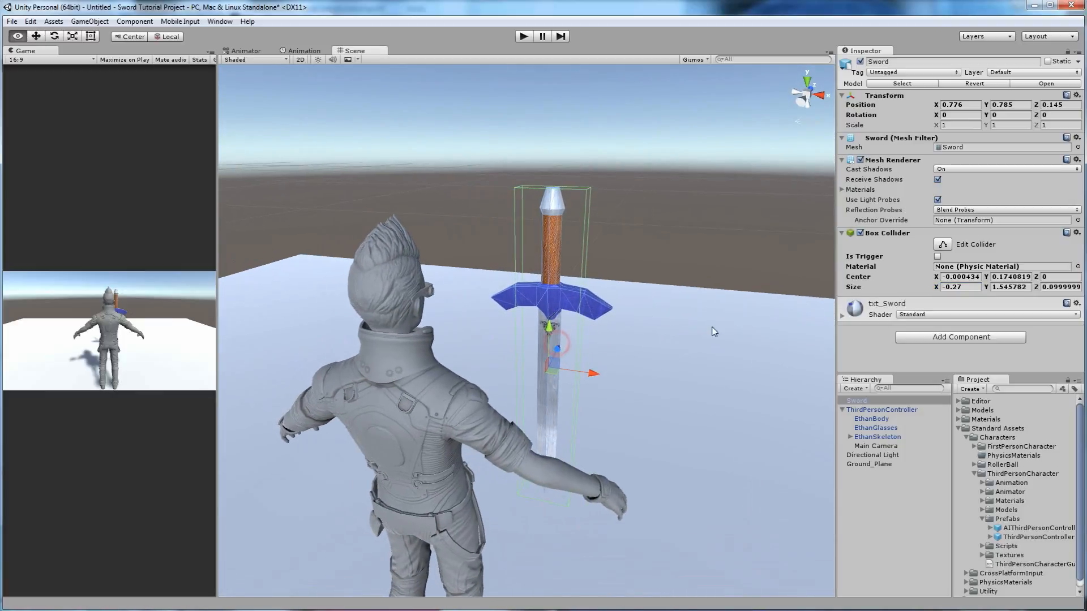
alt+drag(684, 355, 674, 282)
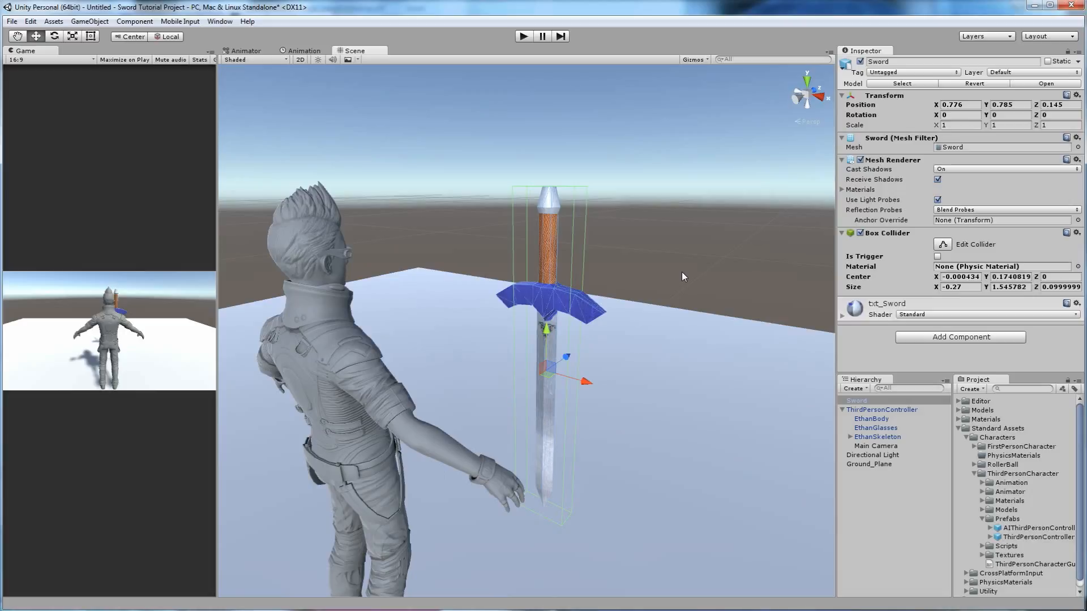
click(681, 276)
alt+drag(591, 393, 559, 319)
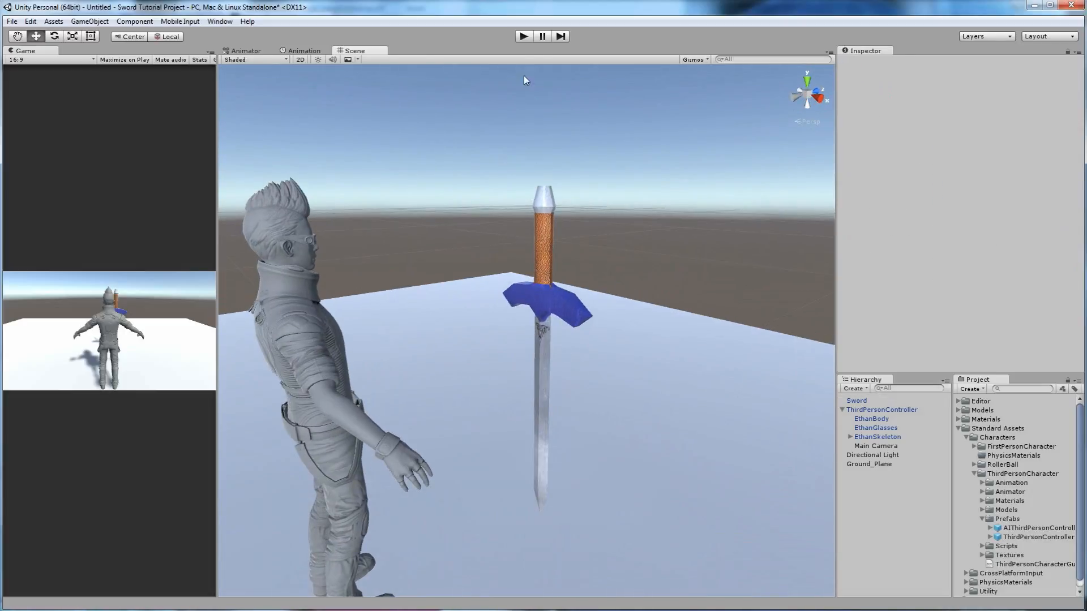
Play the scene in a widened Game view, run the character into the sword to test its collider, and stop play mode
click(524, 37)
drag(220, 184, 508, 184)
key(w)
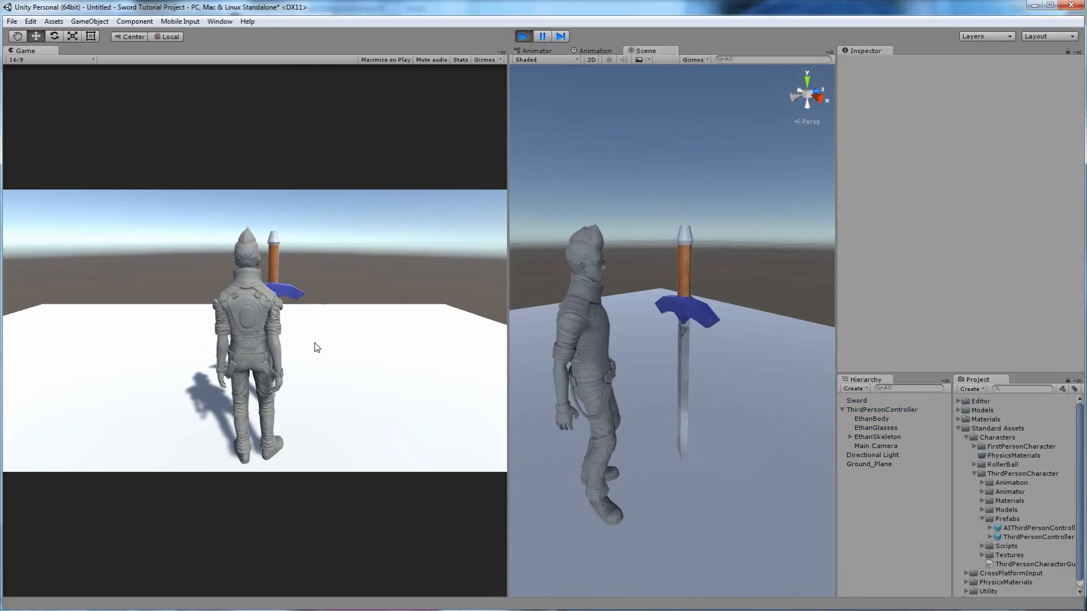
key(d)
key(a)
key(w)
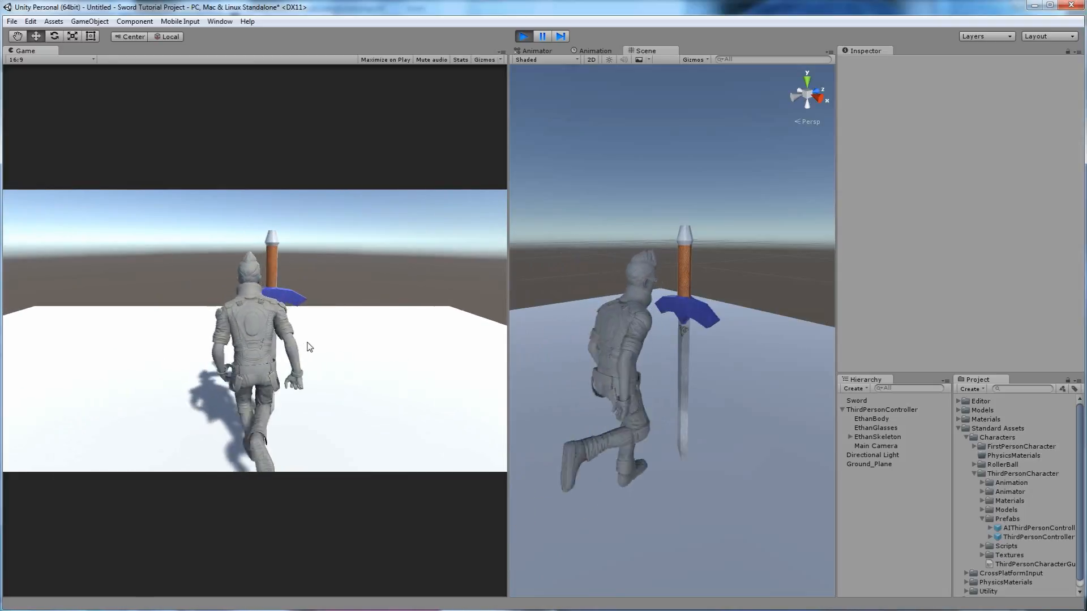
key(d)
key(a)
key(w)
key(a)
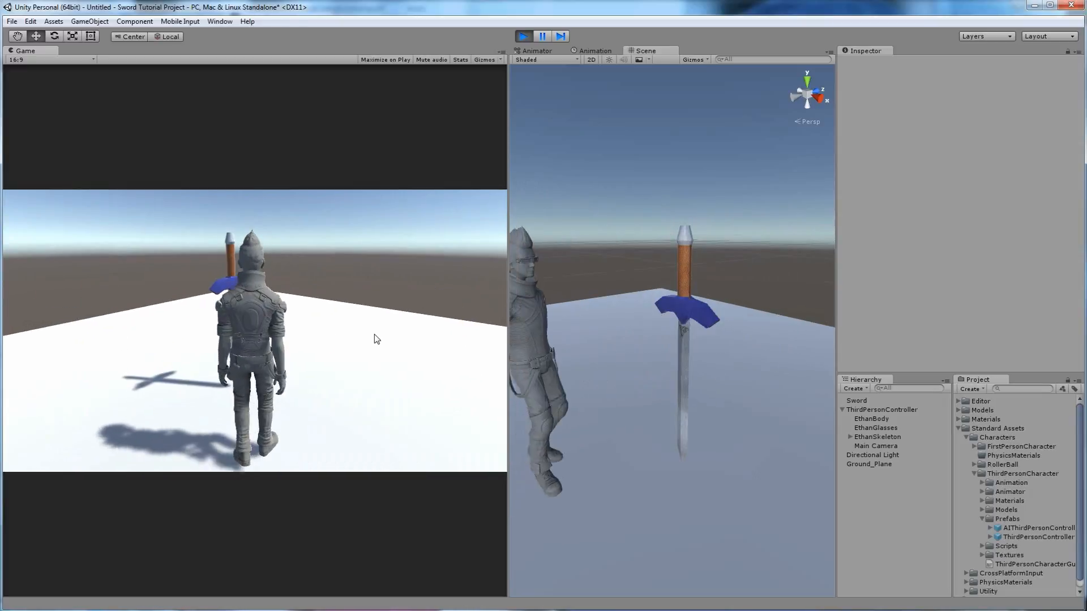
key(d)
key(w)
key(w)
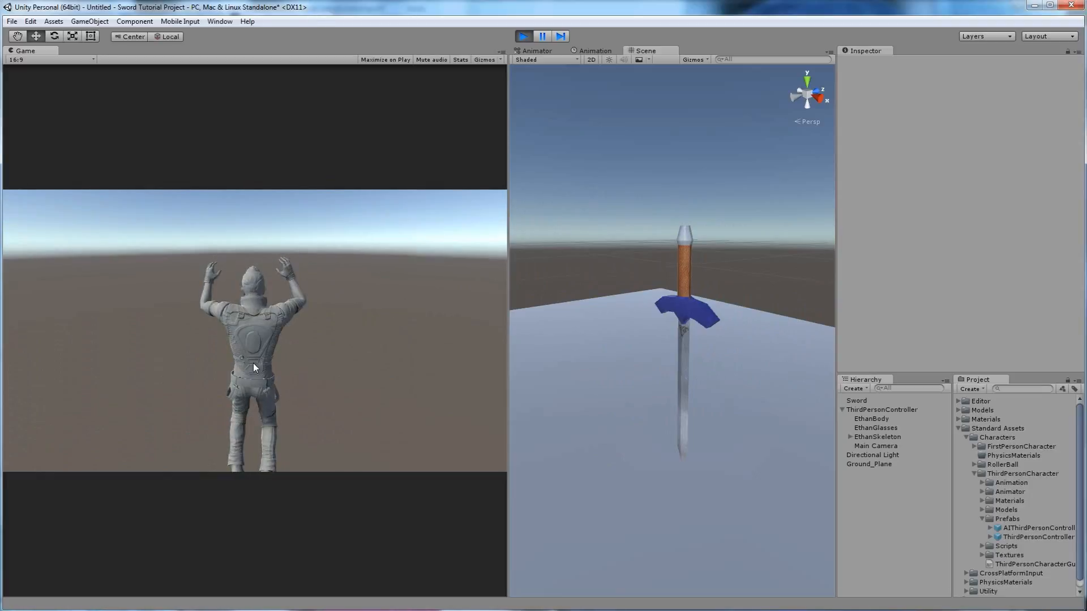
click(523, 36)
Tidy the expanded hierarchy and asset folders, and create a project folder named Prefab at the top level
drag(508, 152, 175, 196)
alt+drag(355, 369, 479, 405)
scroll(474, 341, down, 15)
scroll(461, 411, up, 8)
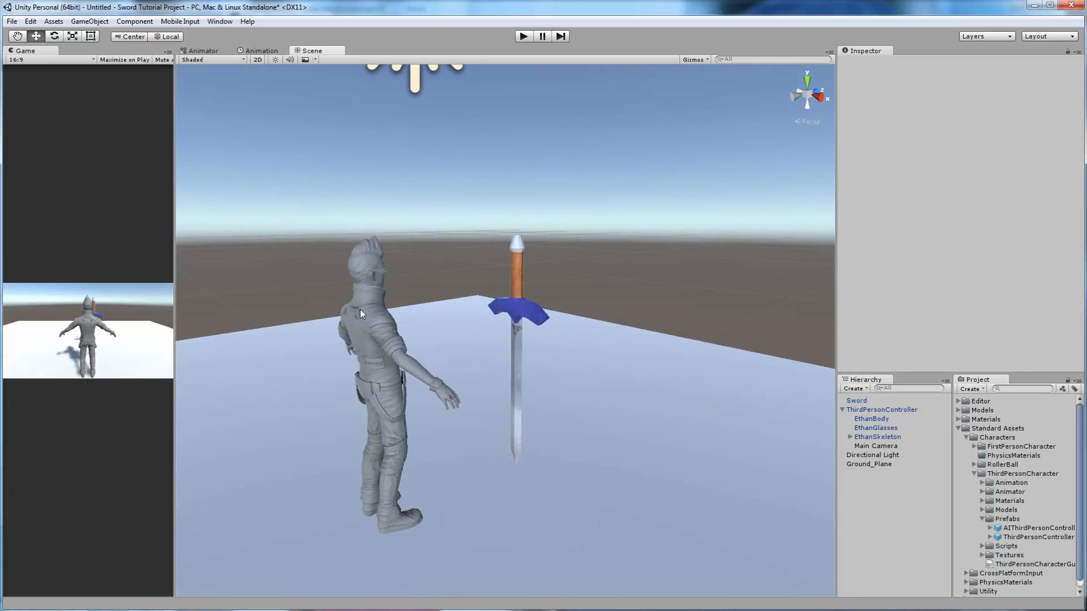
click(843, 410)
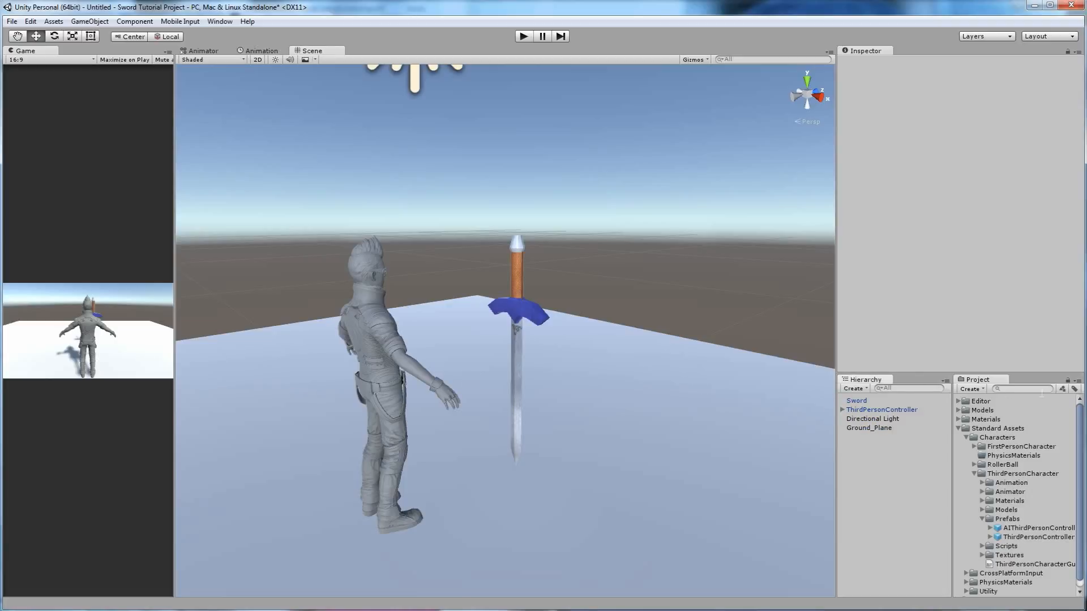
click(959, 430)
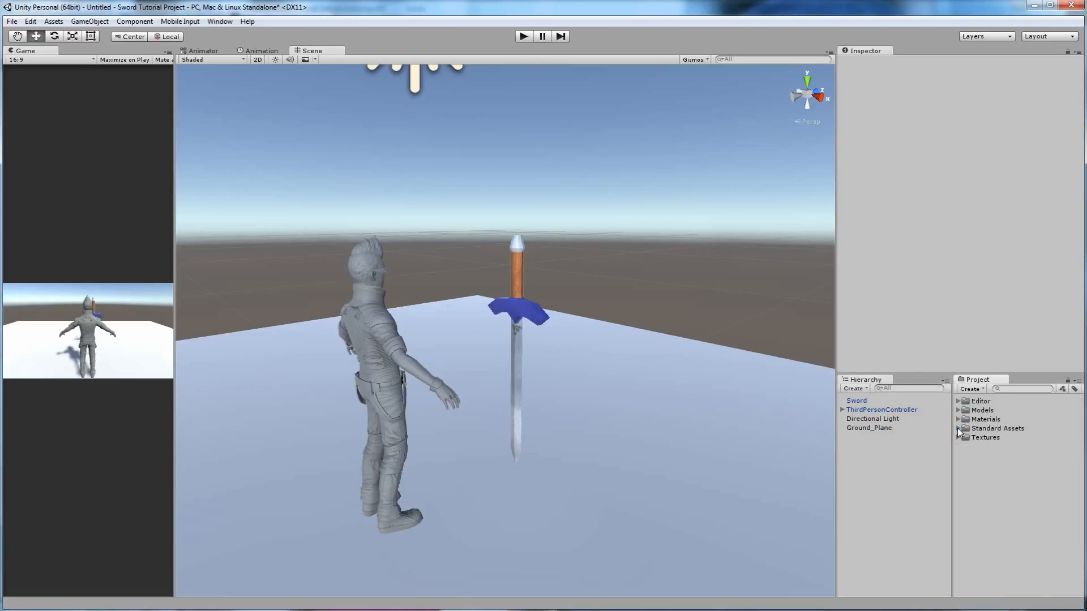
right_click(992, 462)
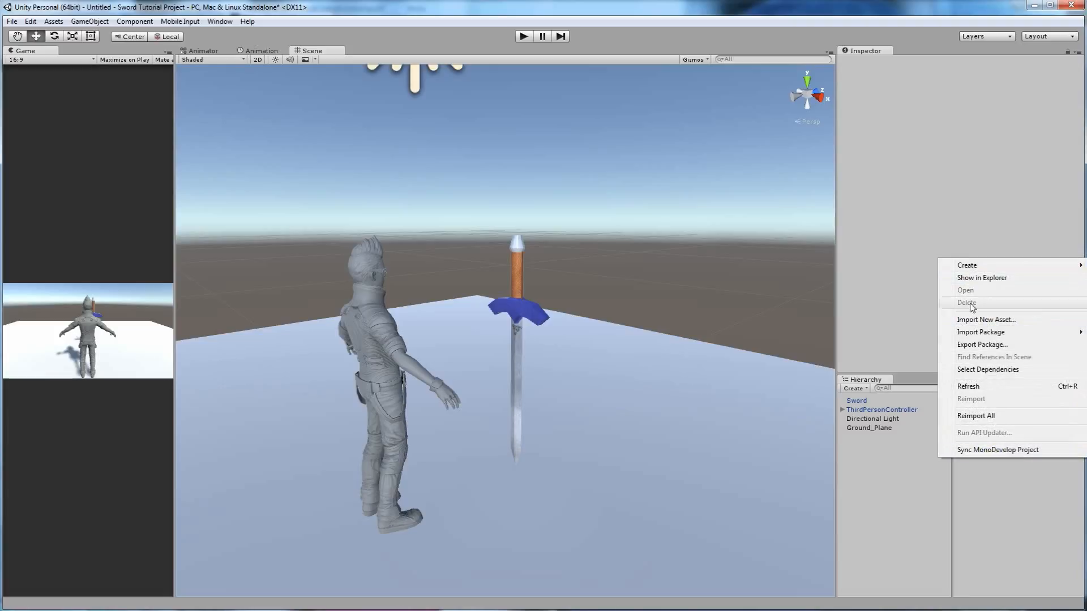
mouse_move(968, 266)
click(898, 266)
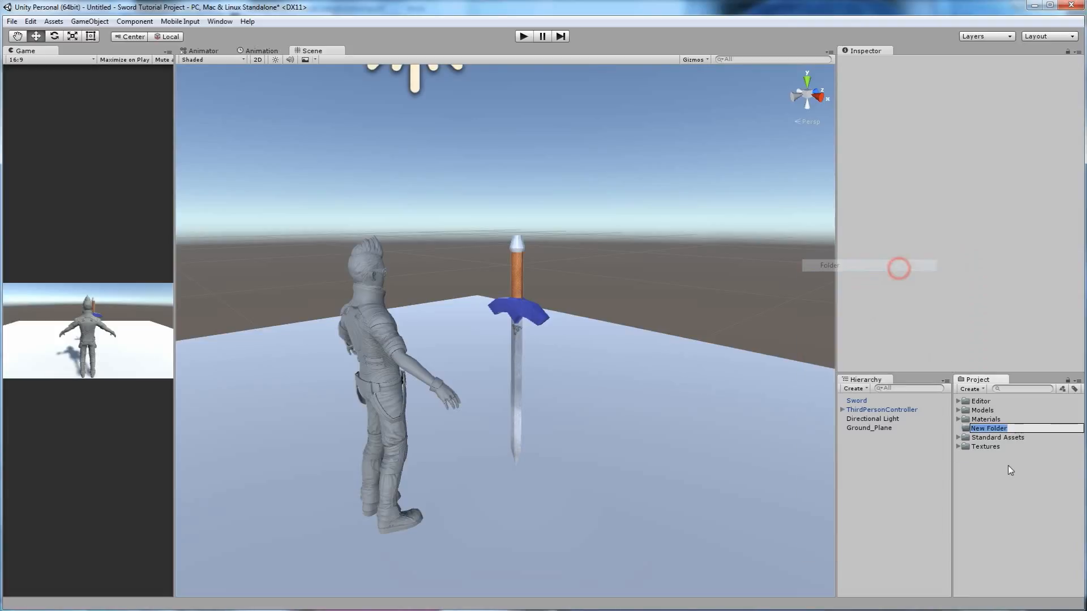
text(Prefab)
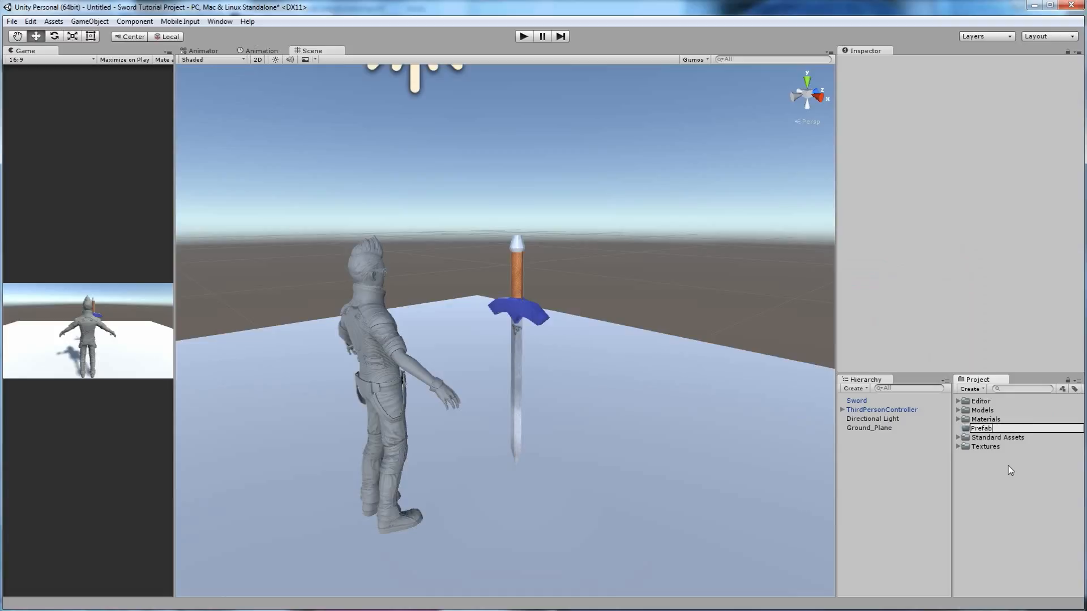
key(Return)
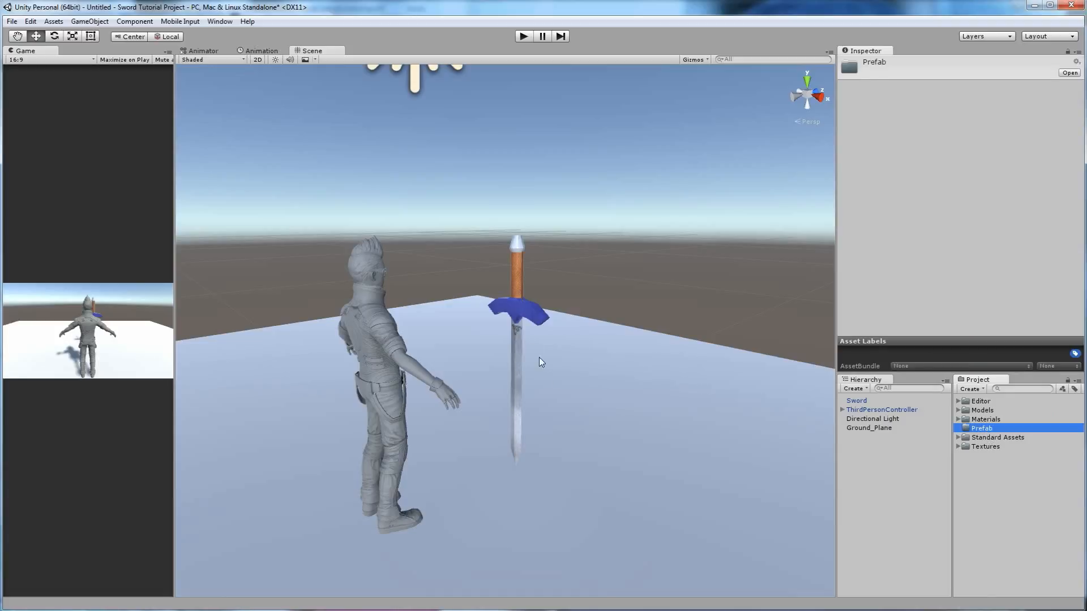
Save the scene's Sword with its Box Collider as a prefab in the Prefab folder, and compare it with the Models folder's asset
click(524, 318)
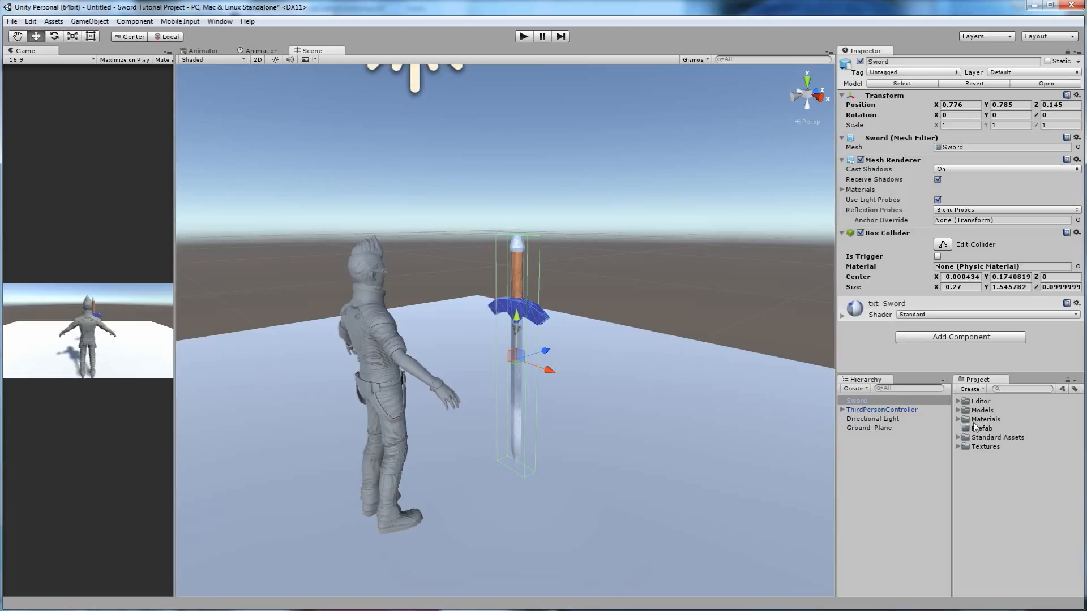
click(958, 410)
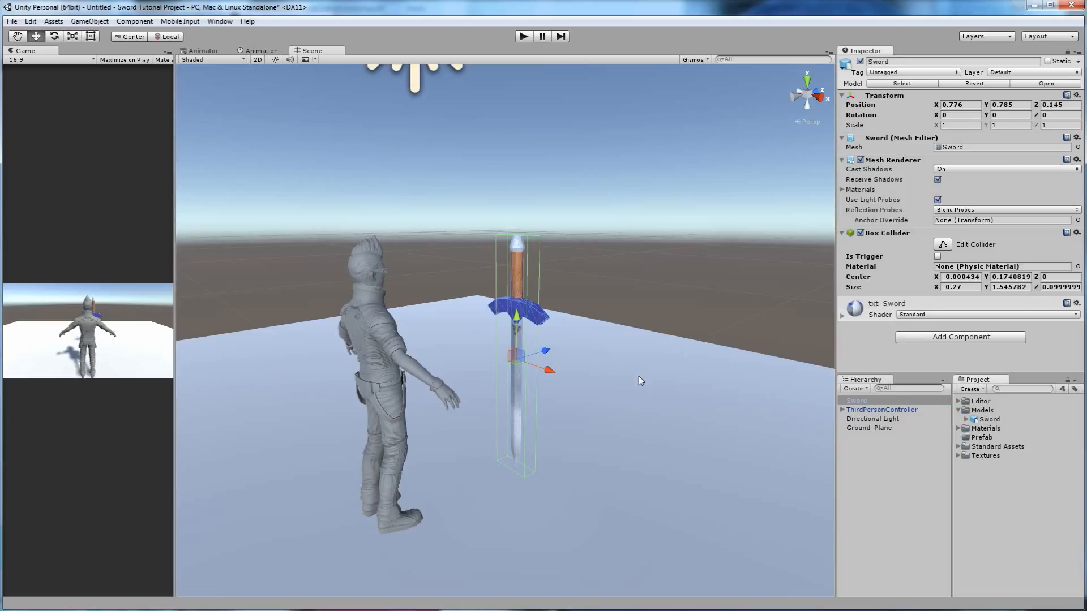
click(958, 410)
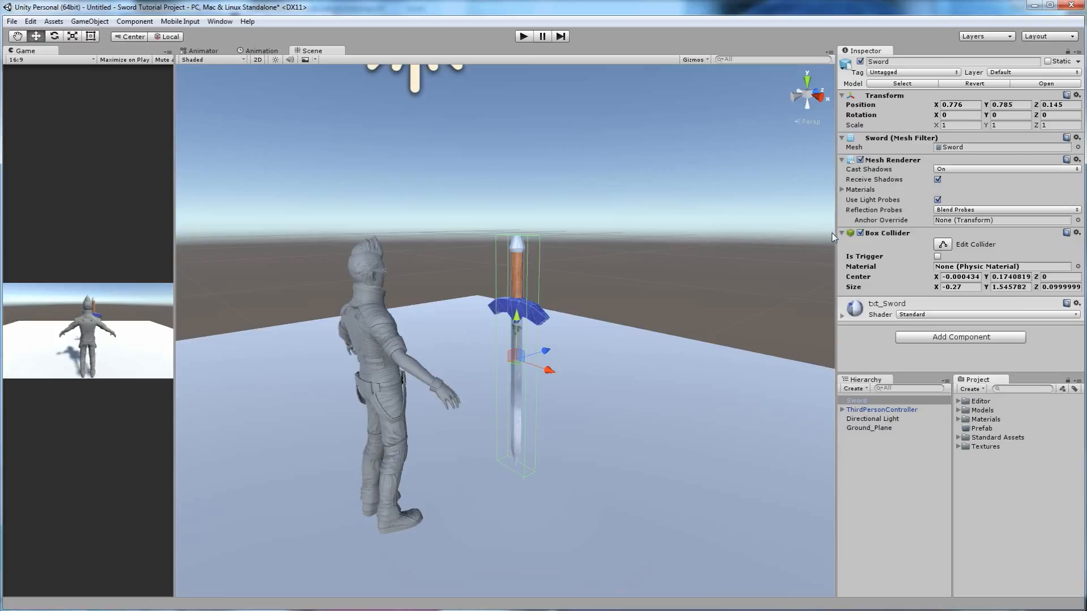
click(858, 401)
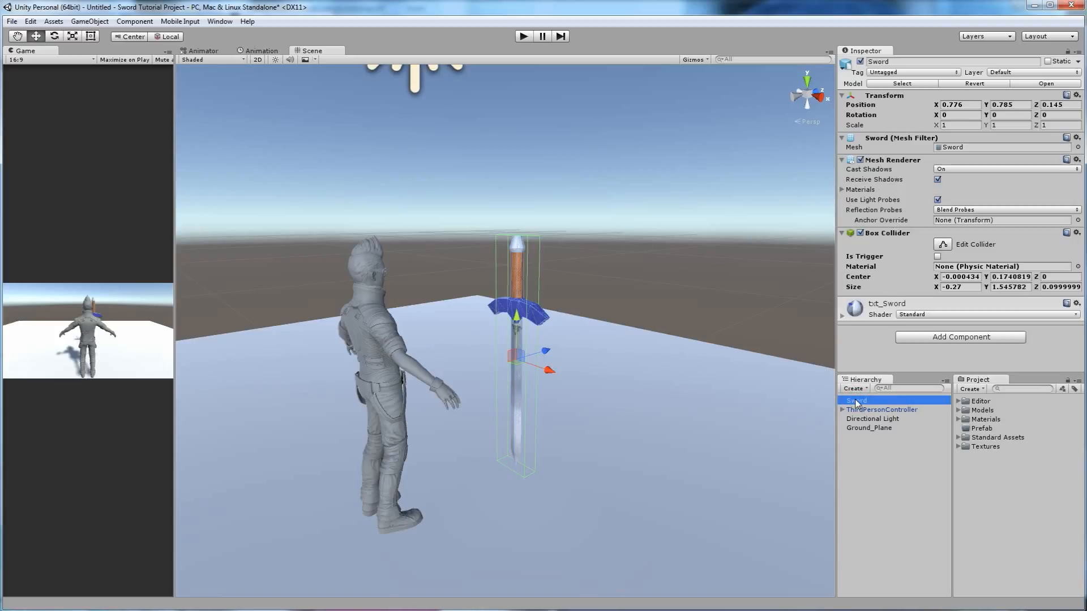
drag(856, 402, 983, 432)
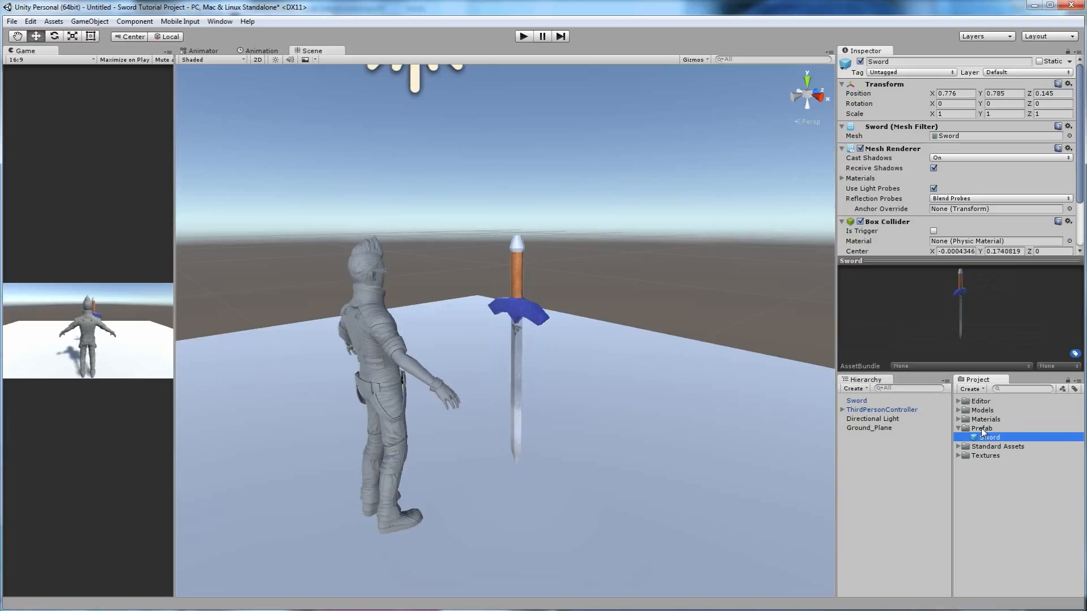
click(960, 412)
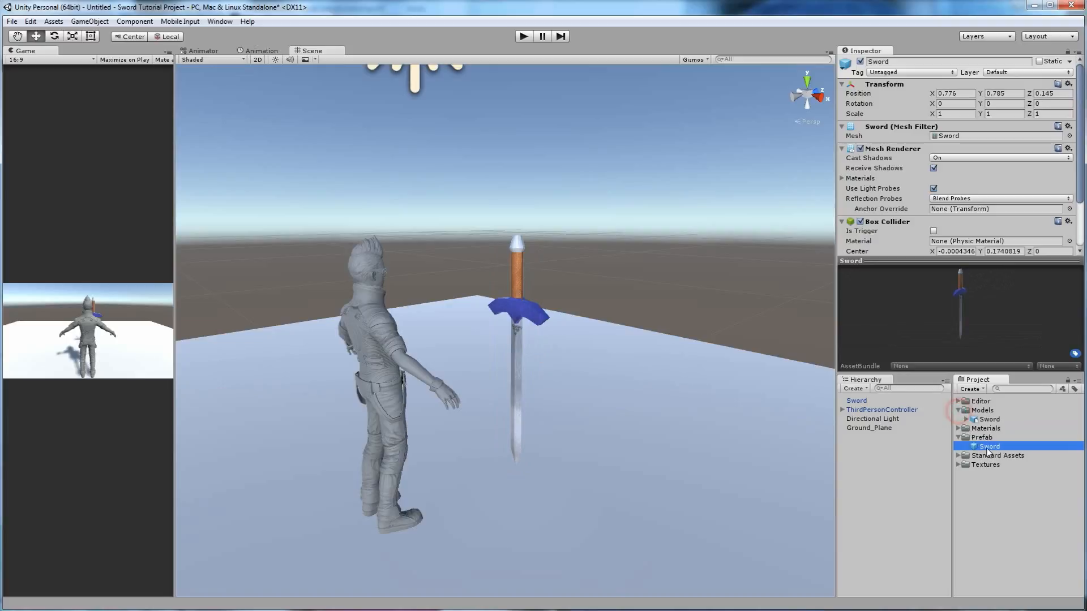
click(959, 410)
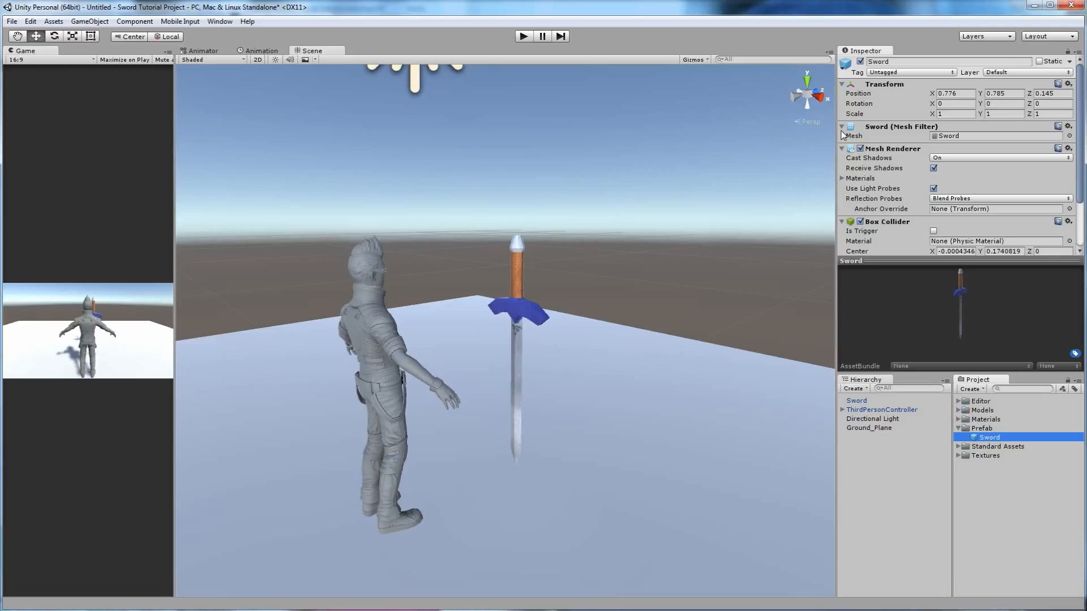
Place a second sword from the prefab on the ground plane beyond the first one, and check both swords' components
click(521, 306)
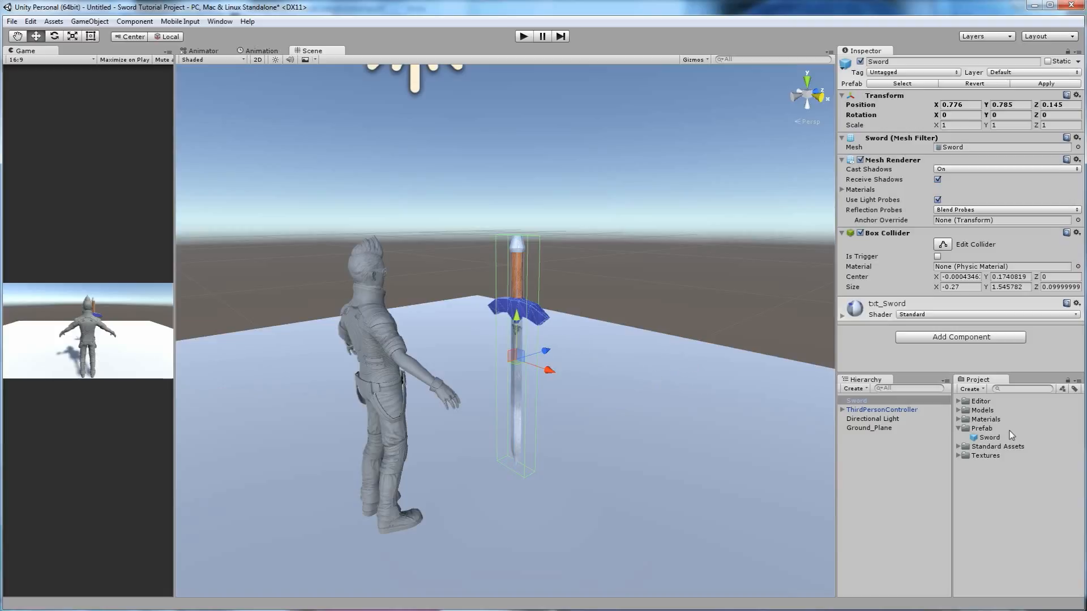
drag(995, 441, 698, 414)
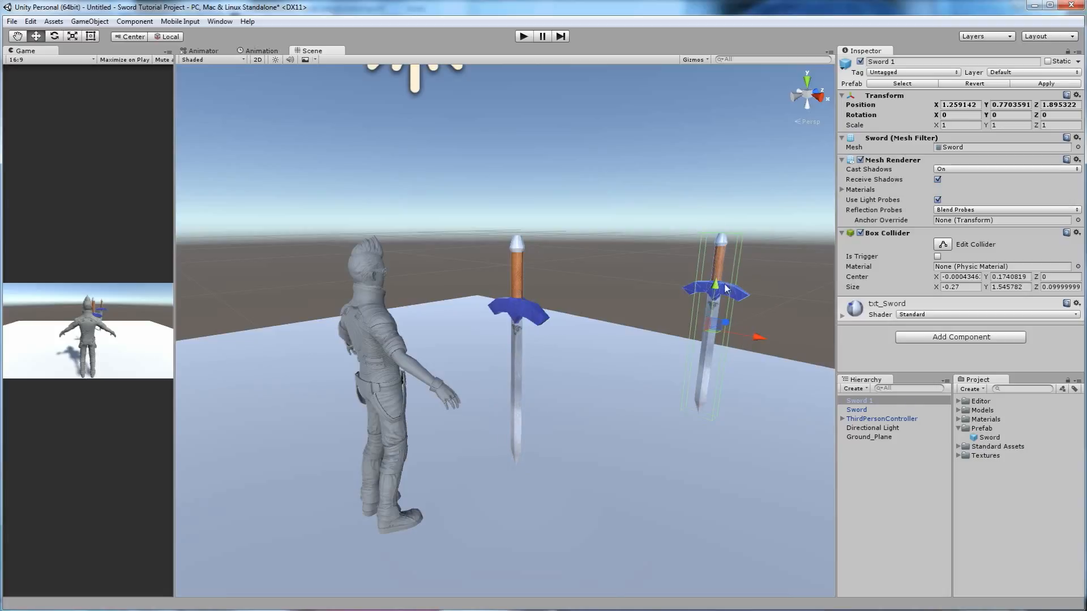
click(525, 320)
click(713, 290)
Widen the Sword prefab's Box Collider to an X size of 1.11, and inspect the collider on both scene swords
click(990, 440)
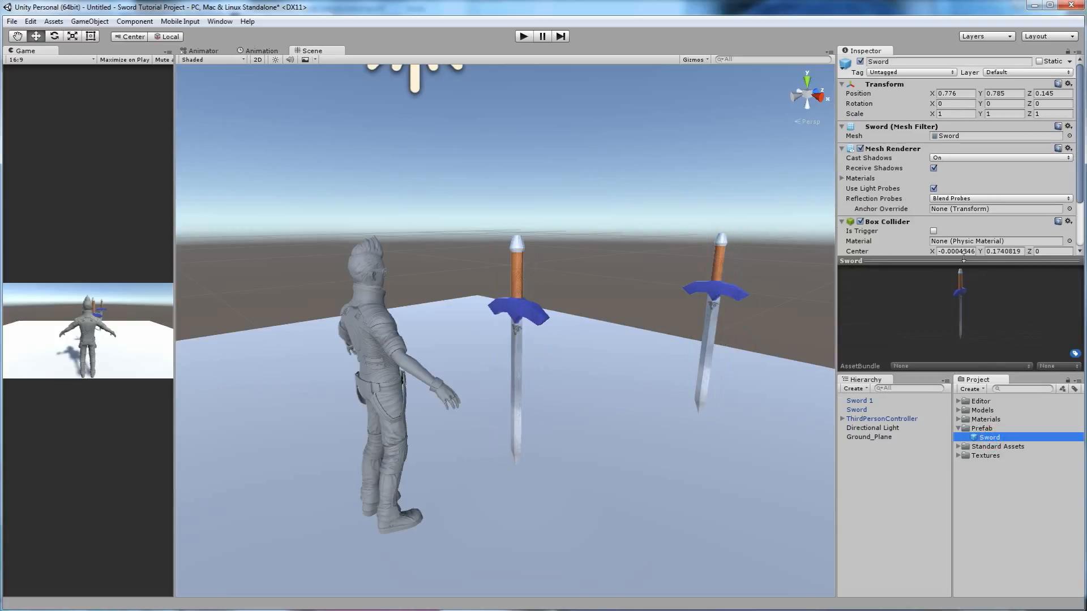
scroll(948, 207, down, 3)
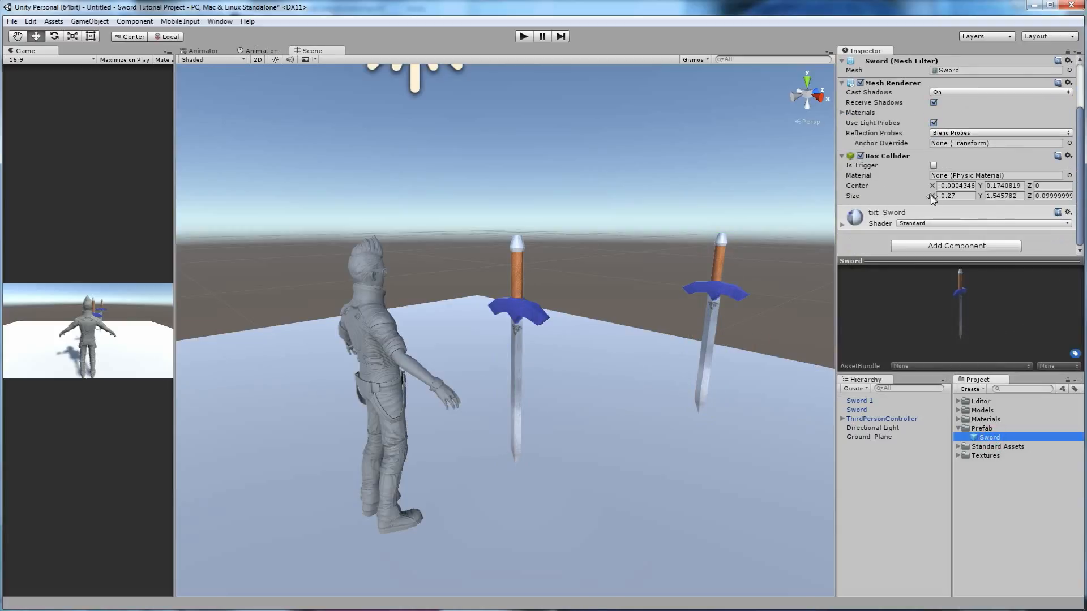
click(934, 196)
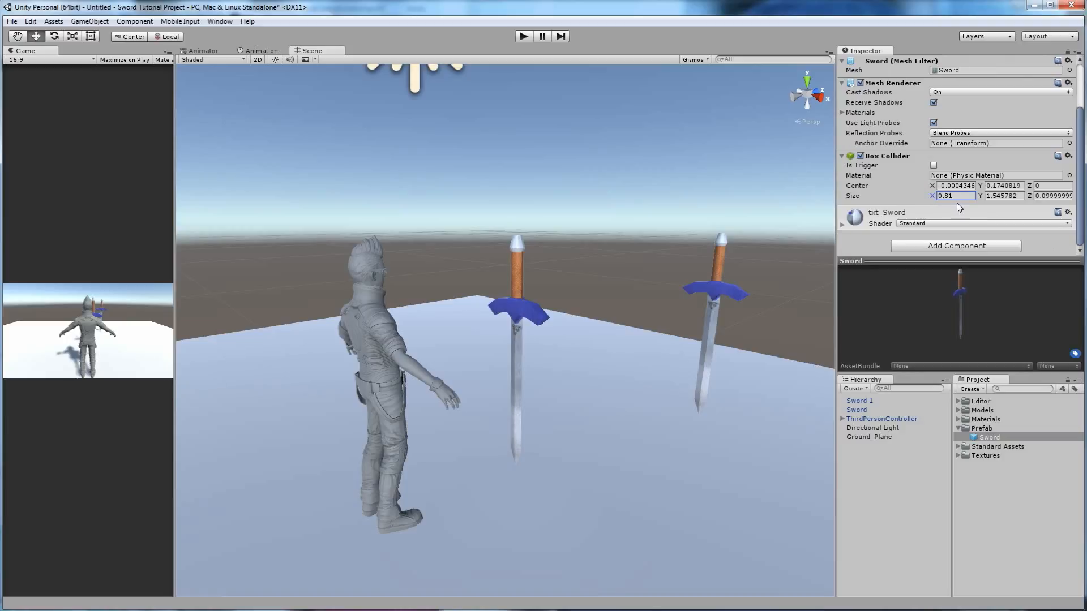
click(746, 294)
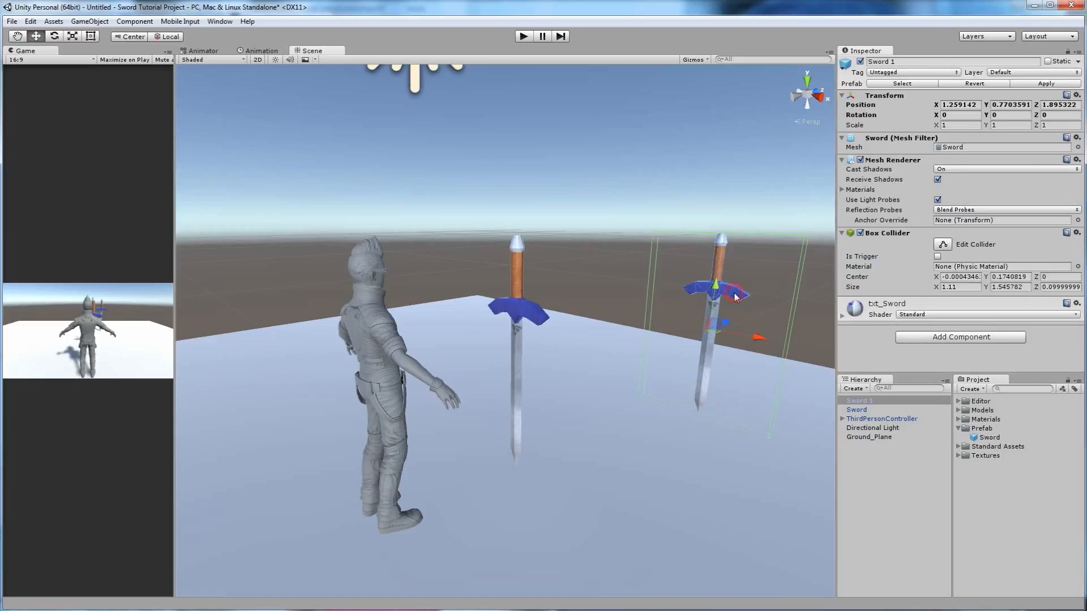
click(536, 323)
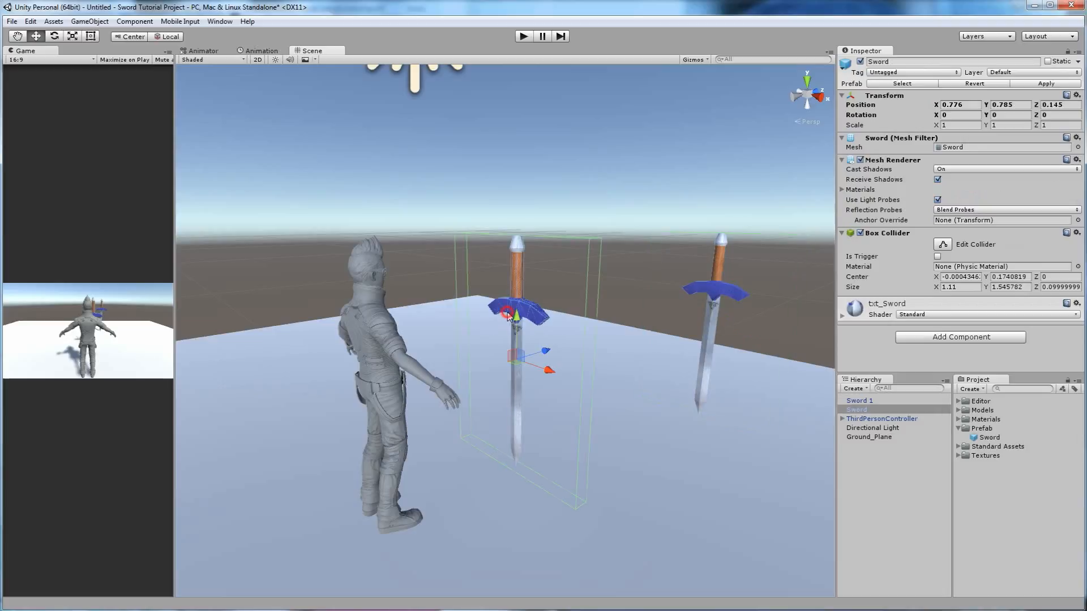
click(713, 291)
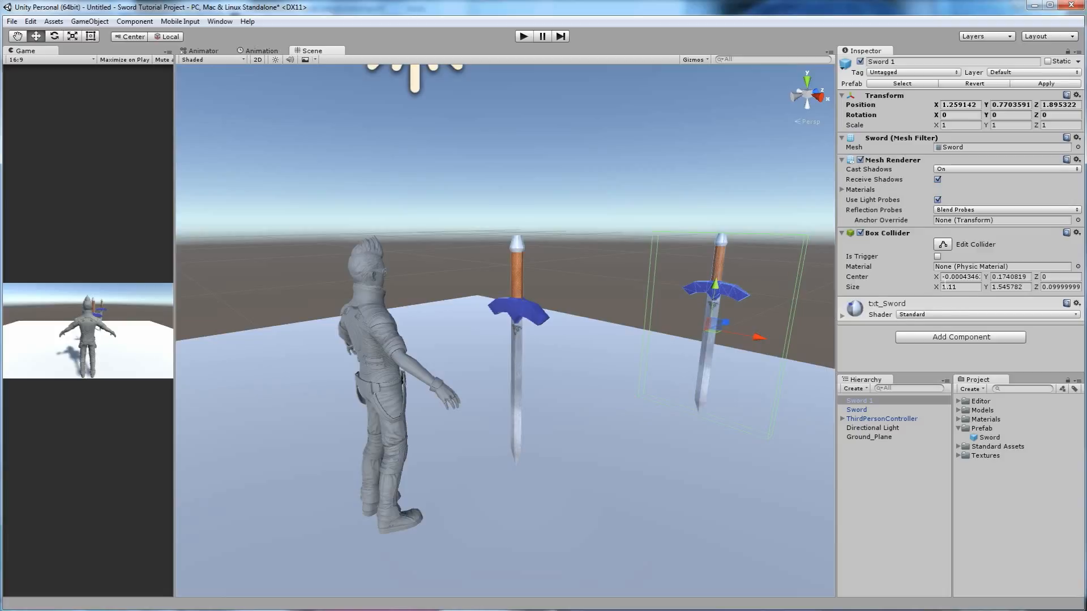
Set only the second sword's Box Collider X size to 0.25, and compare it with the first sword and the prefab
click(964, 288)
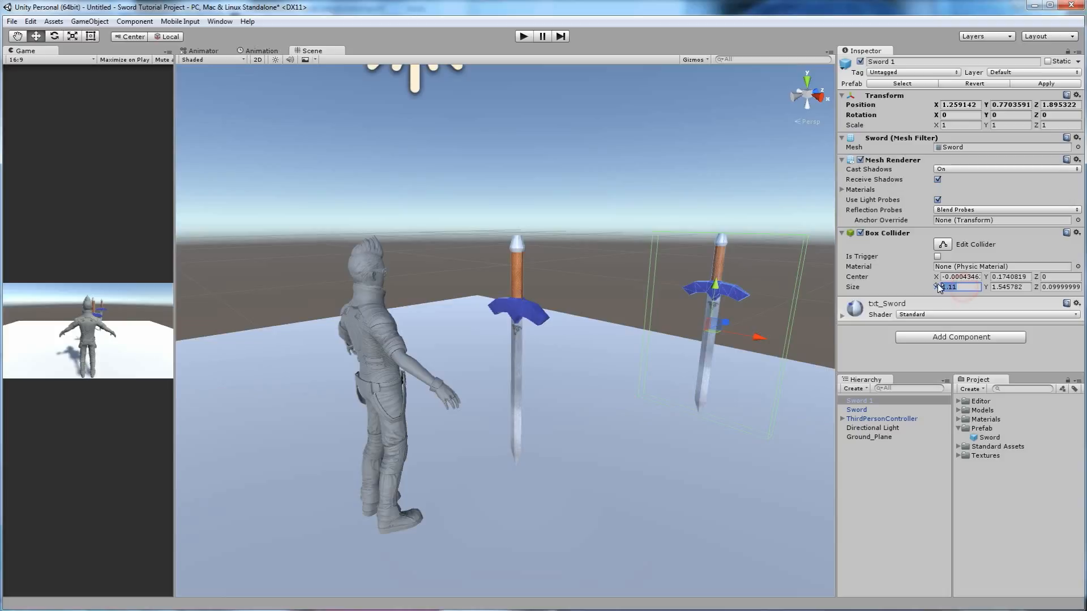
key(BackSpace)
text(.25)
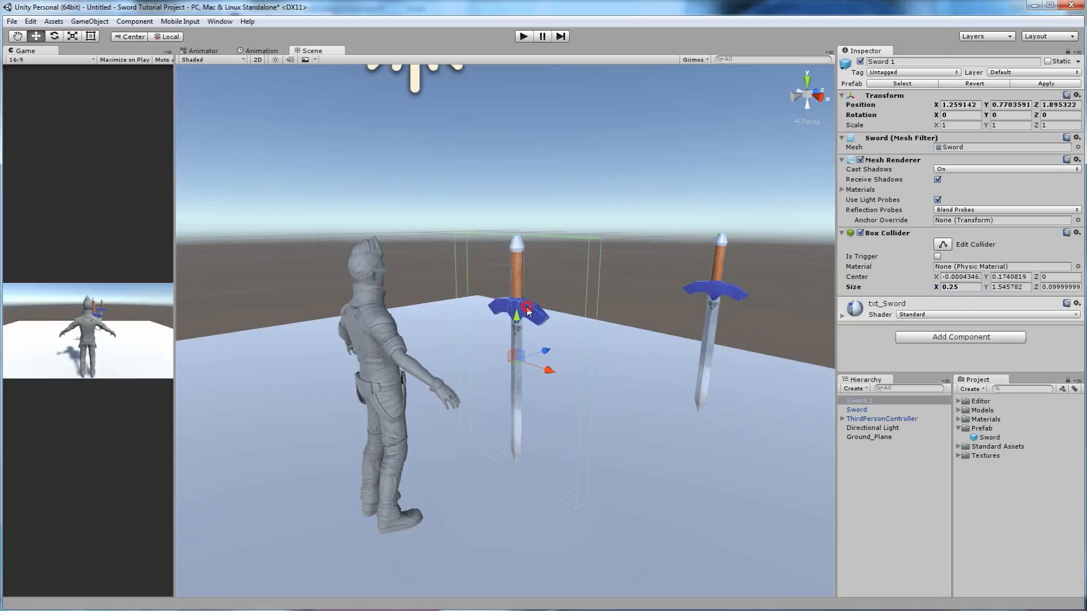
click(529, 310)
click(859, 400)
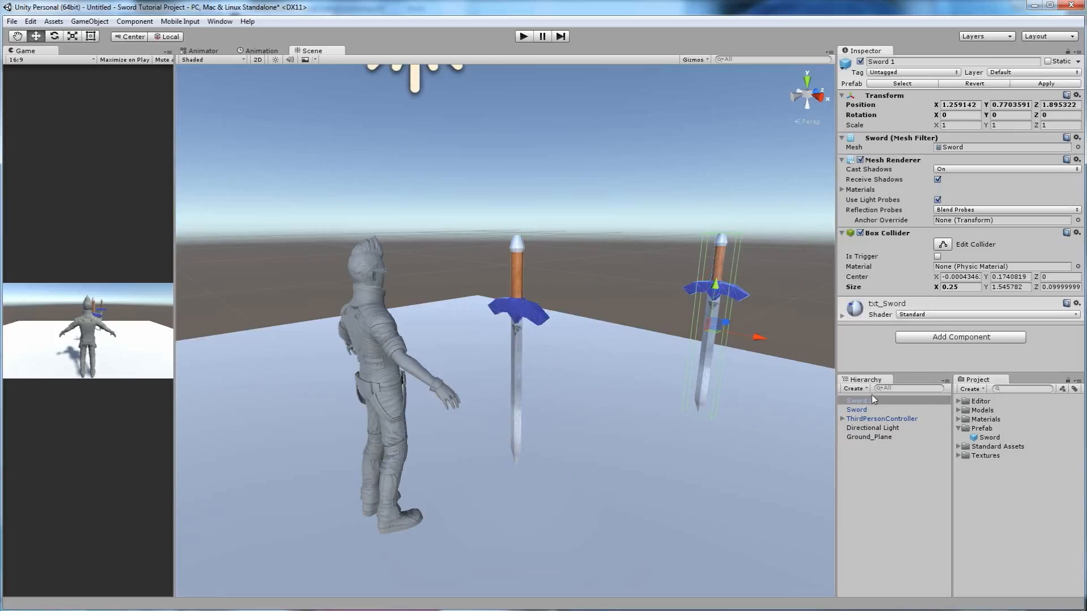
click(856, 409)
click(865, 401)
click(856, 410)
click(858, 400)
click(990, 439)
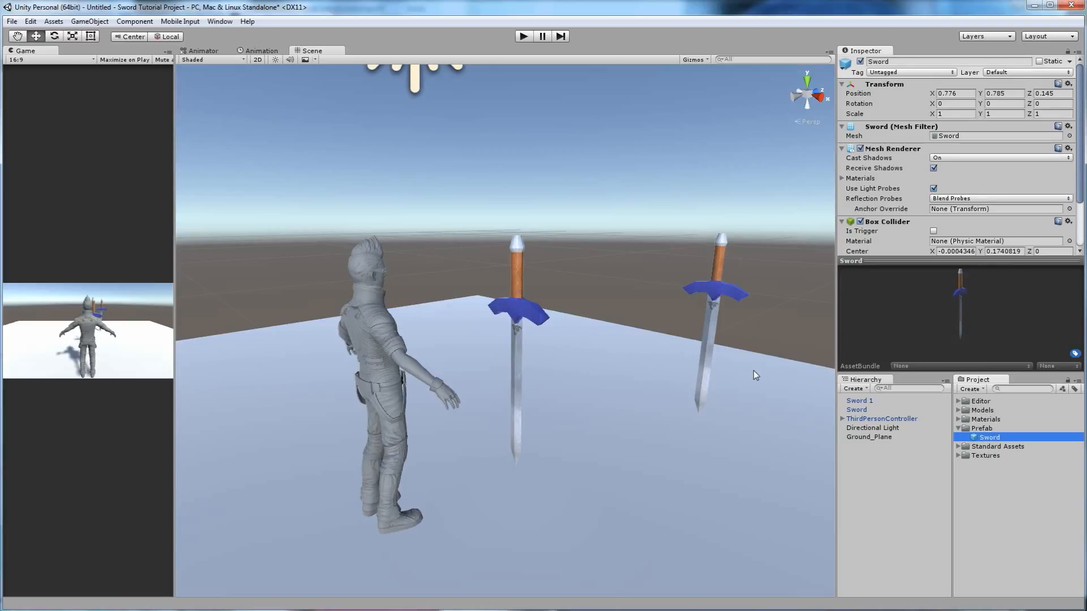
Apply the second sword's collider change to the Sword prefab, and check the first sword's collider
click(705, 282)
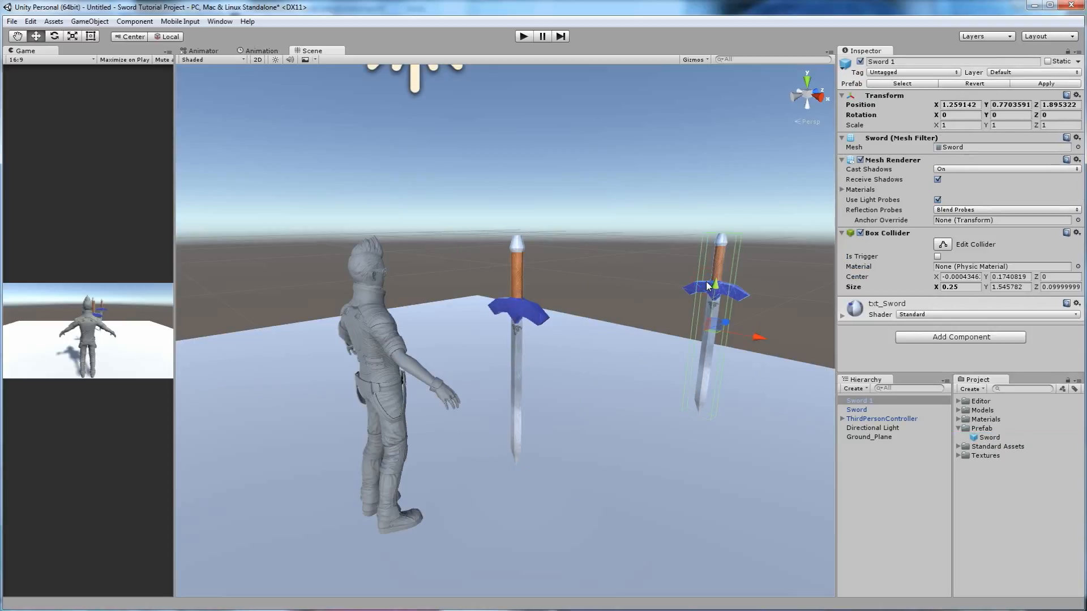
click(523, 308)
click(722, 289)
click(1044, 83)
click(504, 321)
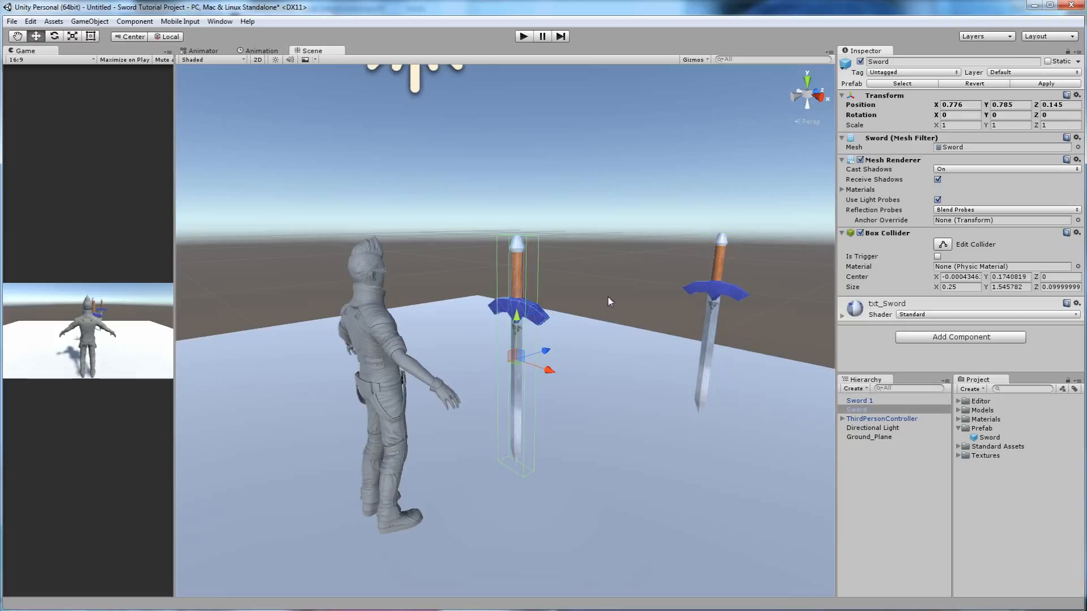
Scale the second sword uniformly to about 0.46, tilt it freely, apply the changes to the prefab, and inspect both swords
click(727, 289)
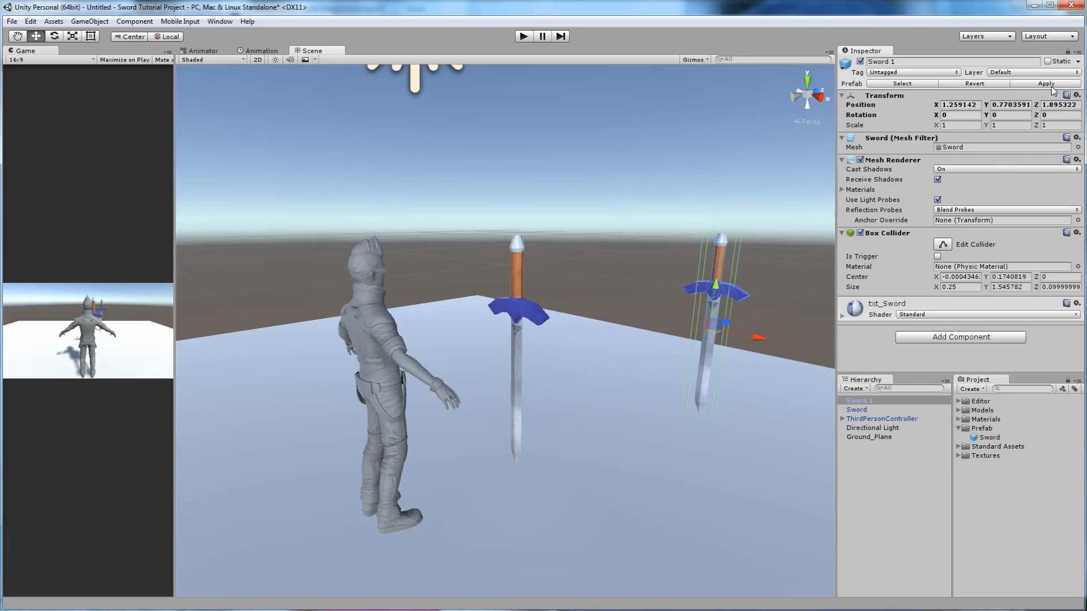
key(r)
mouse_move(711, 328)
mouse_down()
mouse_move(691, 341)
mouse_move(718, 341)
mouse_move(729, 326)
mouse_up()
key(e)
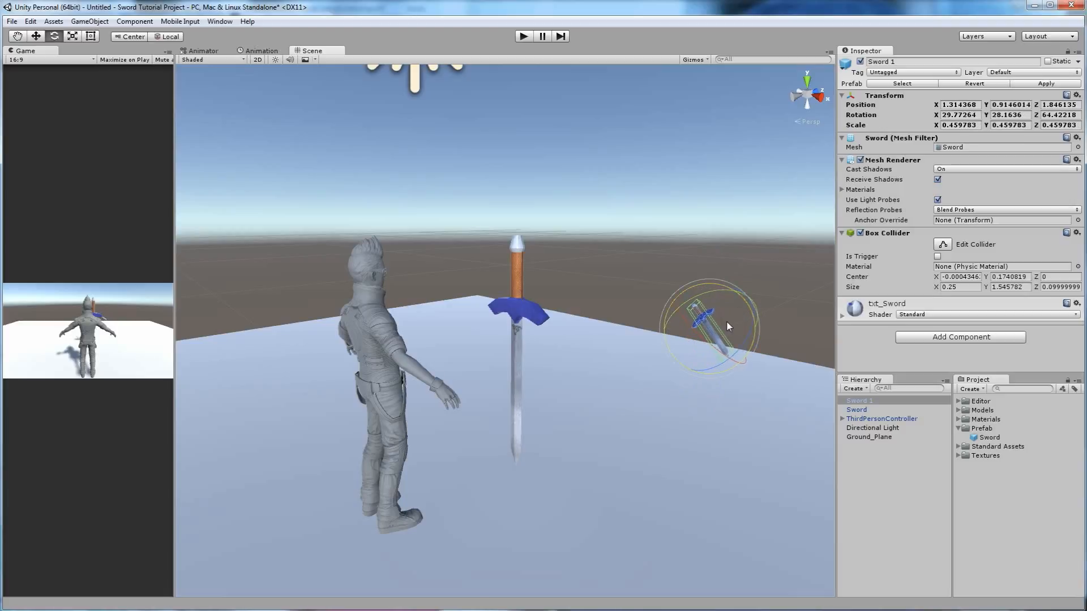
click(1034, 83)
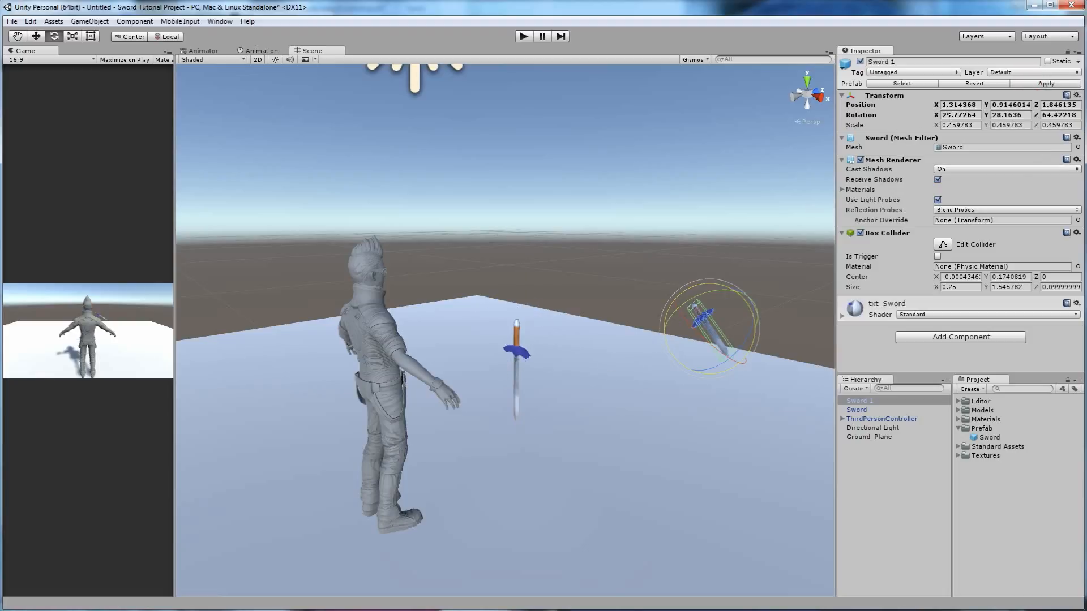
key(alt)
alt+drag(668, 327, 702, 351)
alt+drag(633, 344, 618, 327)
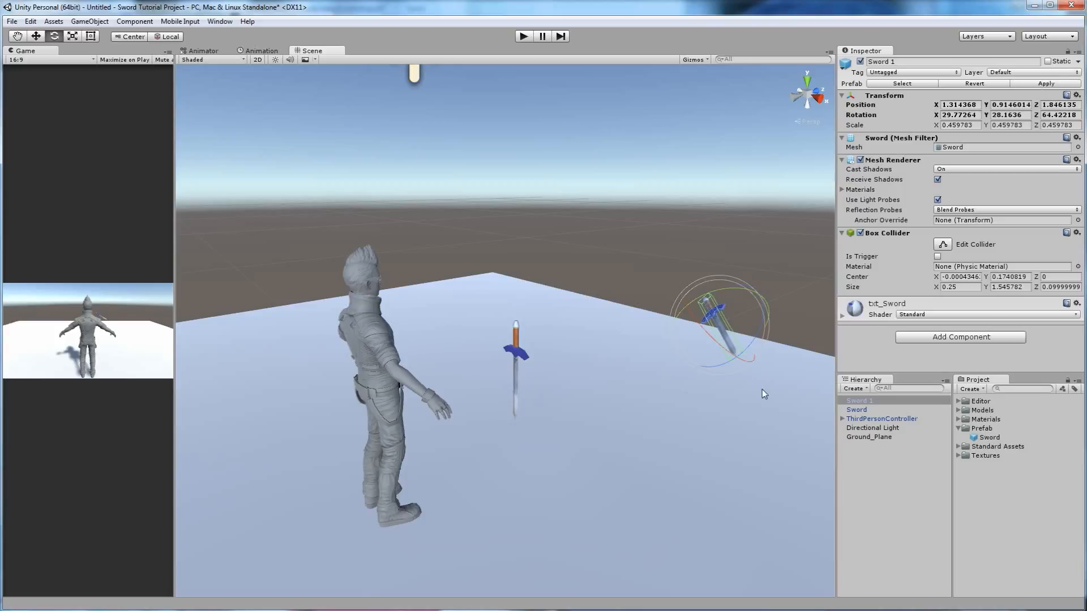
Set the Sword prefab's scale to 1 on the X, Y and Z axes
click(985, 438)
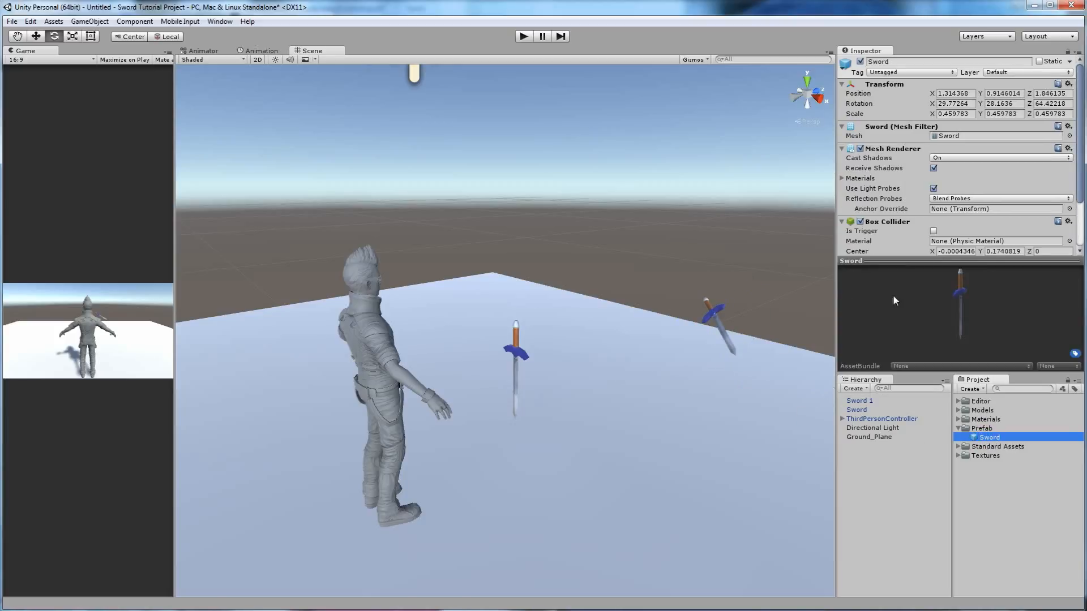
click(954, 114)
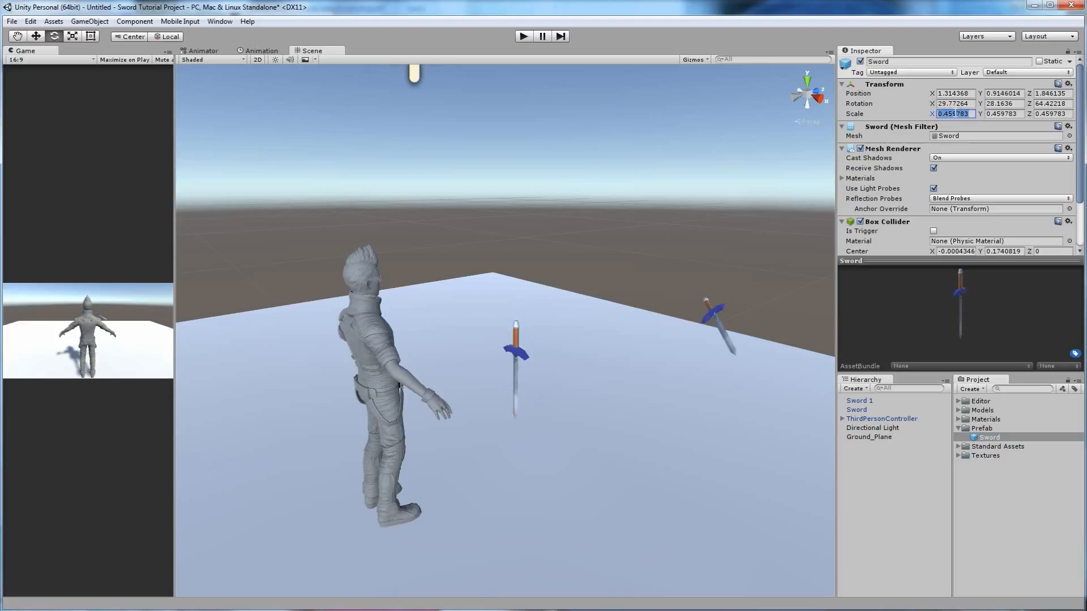
text(1)
key(Tab)
text(1)
key(Tab)
text(1)
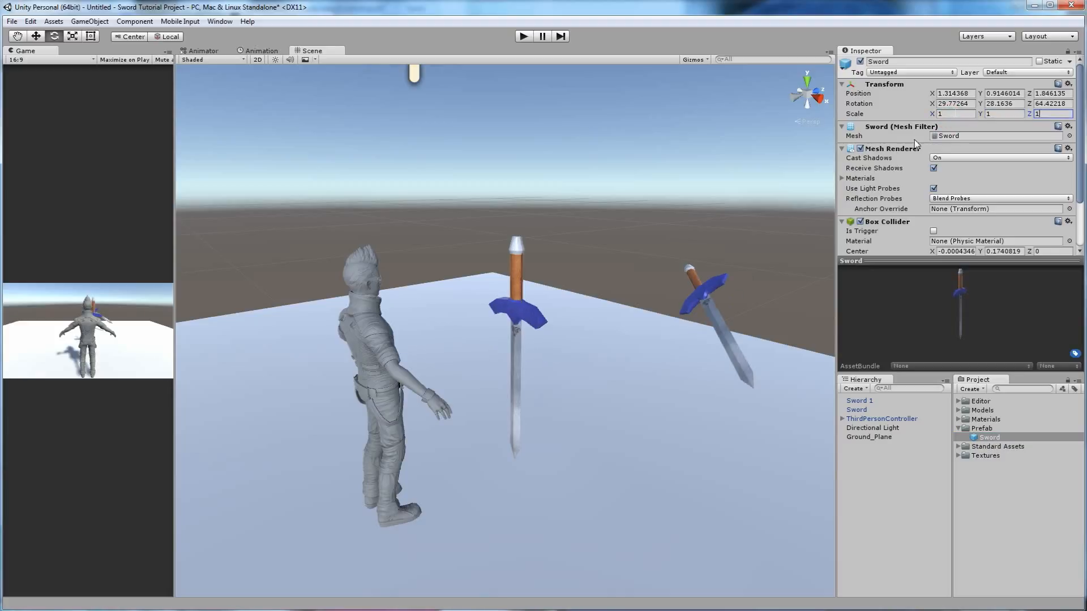
Set the Sword prefab's position and rotation to 0 on all three axes
click(962, 93)
text(0)
key(Tab)
text(0)
key(Tab)
text(0)
key(Tab)
text(0)
key(Tab)
text(0)
key(Tab)
text(0)
key(Tab)
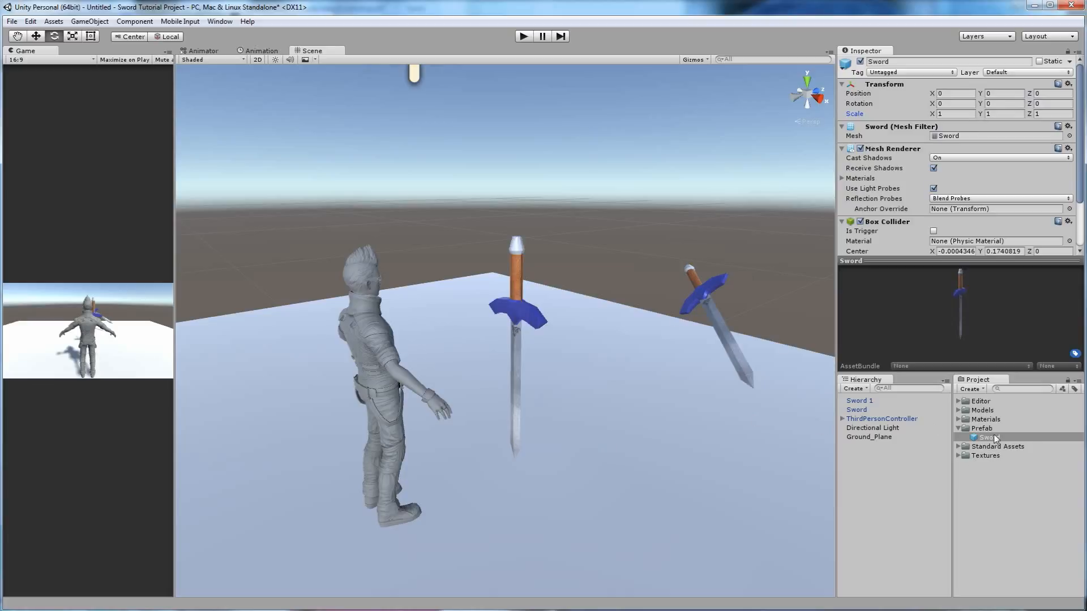
Set the second scene sword's position and rotation to 0 on all three axes
click(716, 328)
click(961, 104)
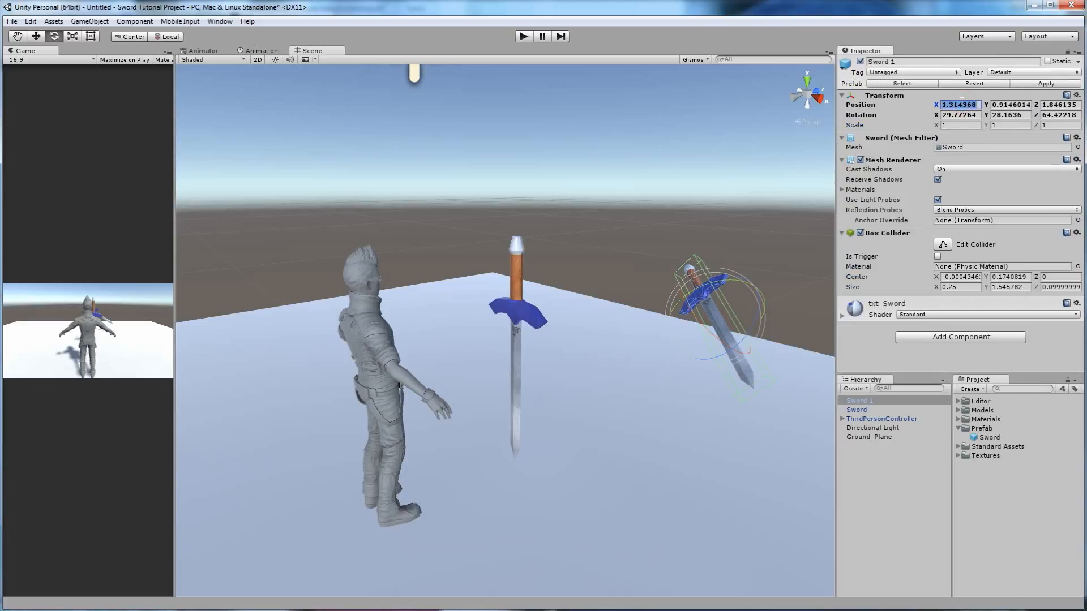
text(0)
key(Tab)
text(0)
key(Tab)
text(0)
key(Tab)
text(0)
key(Tab)
text(0)
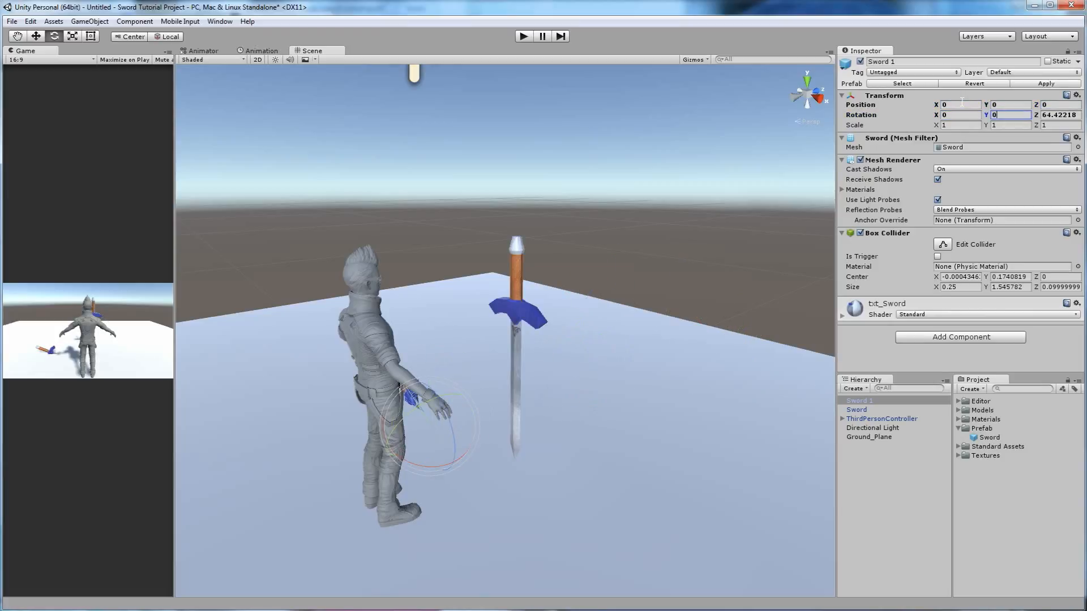
key(Tab)
text(0)
key(Tab)
Move the second sword away from the character to stand near the first sword, undoing a stray move, and deselect it
key(w)
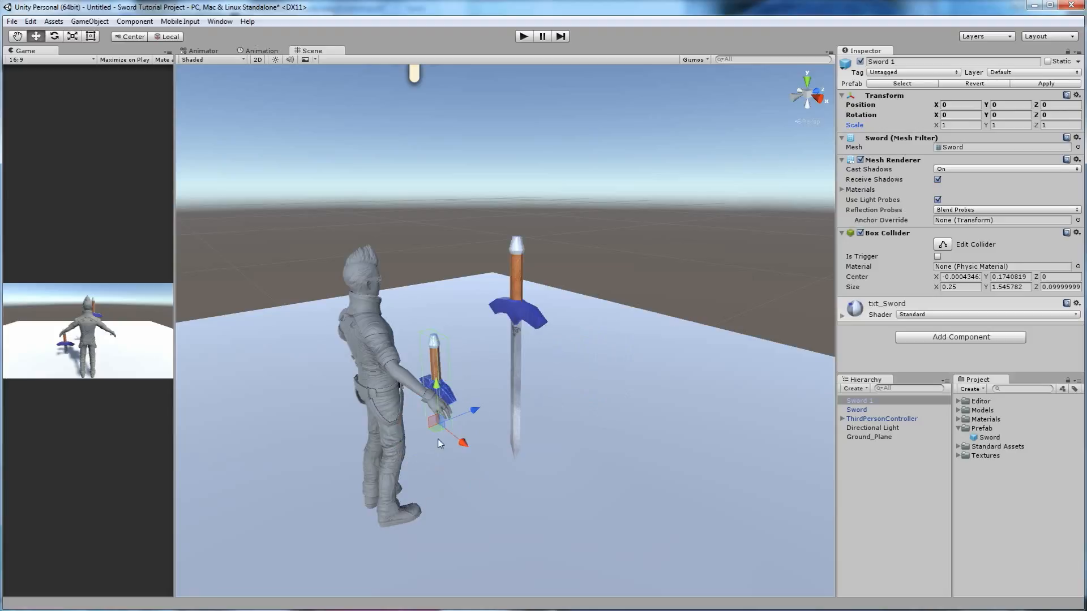
drag(440, 423, 640, 259)
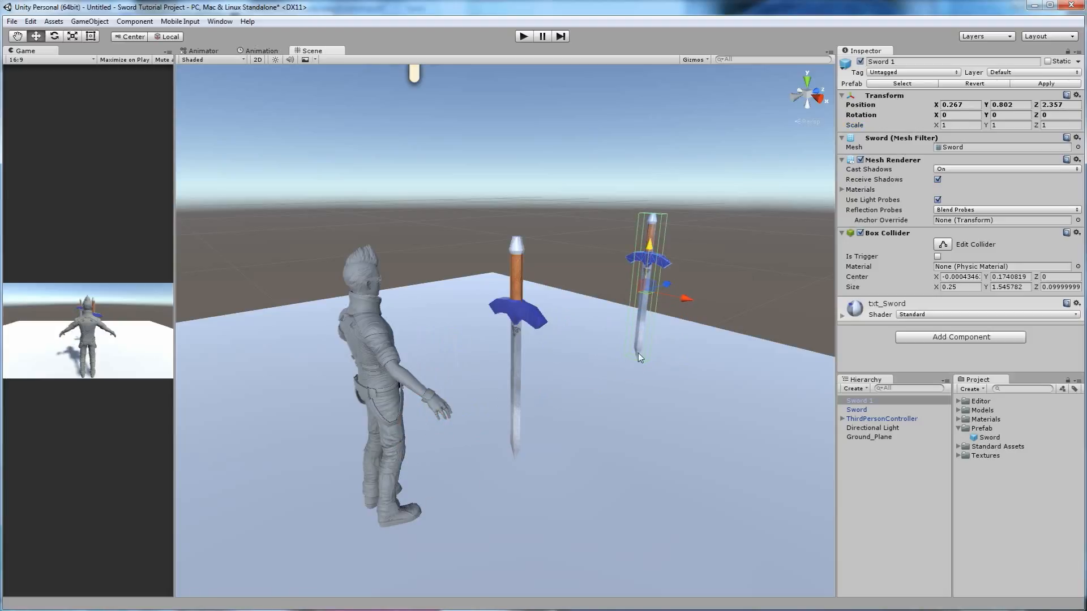
alt+drag(718, 357, 573, 309)
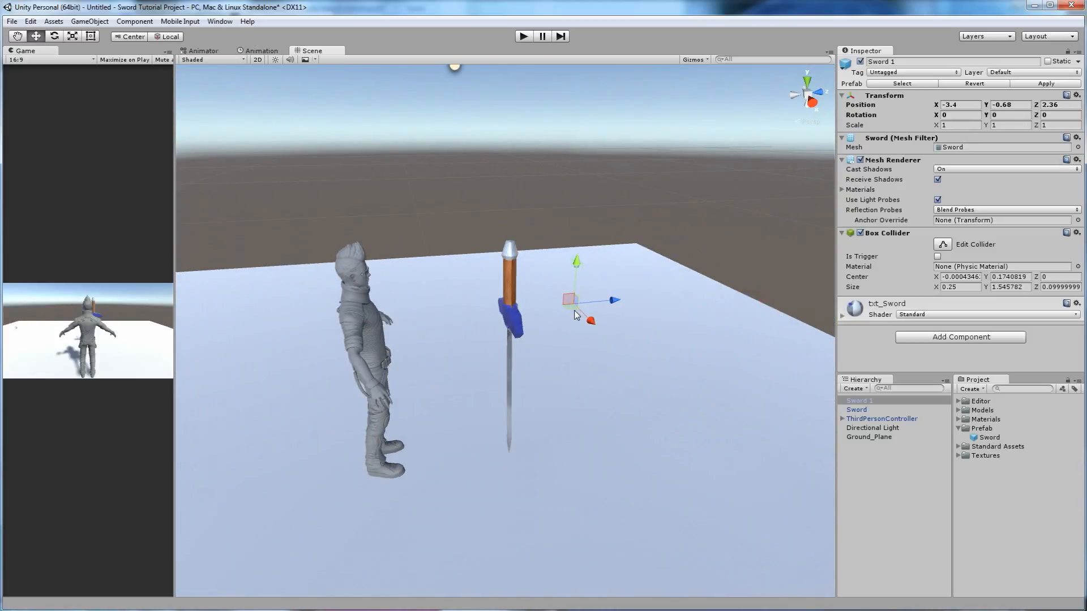
key(ctrl+z)
drag(748, 307, 472, 354)
click(704, 311)
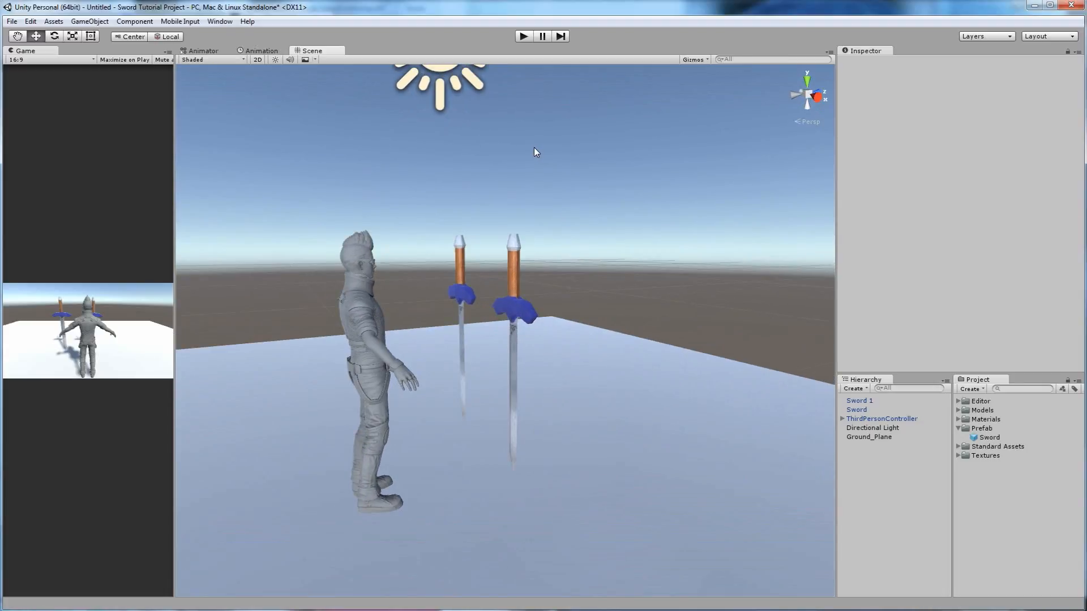
Replace the ThirdPersonController with the FPSController prefab, placed above the ground facing the swords at X 0.925, Y 1.381, Z -0.942
click(880, 418)
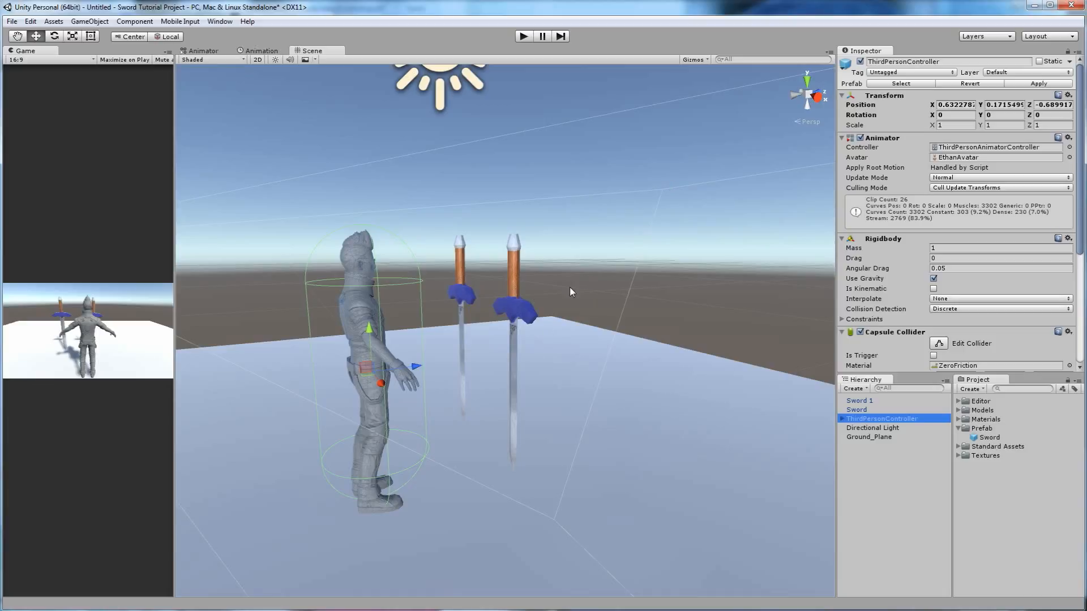
key(Delete)
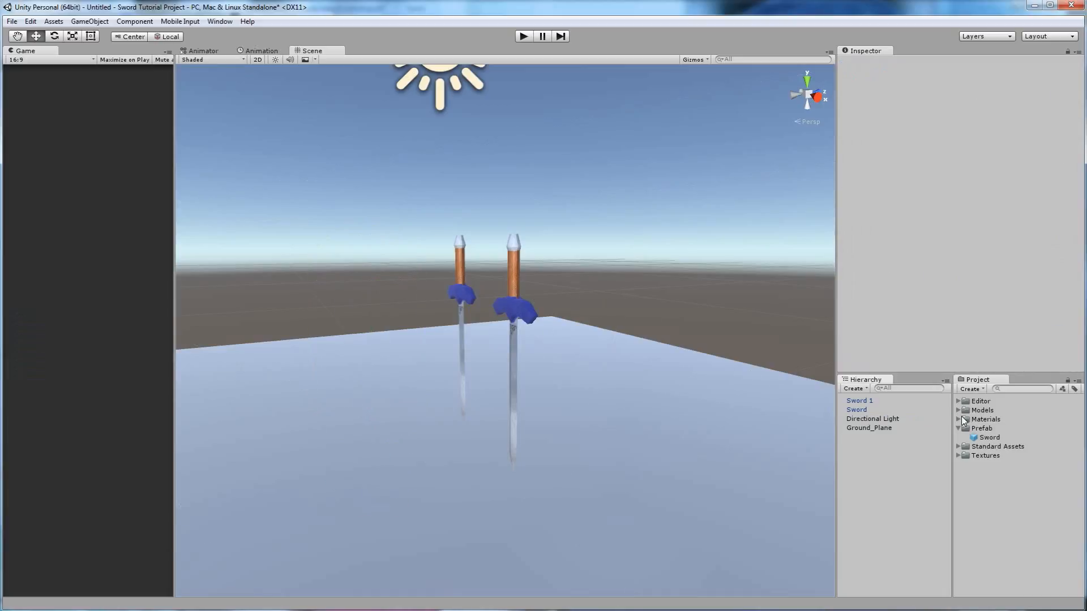
click(959, 428)
click(958, 437)
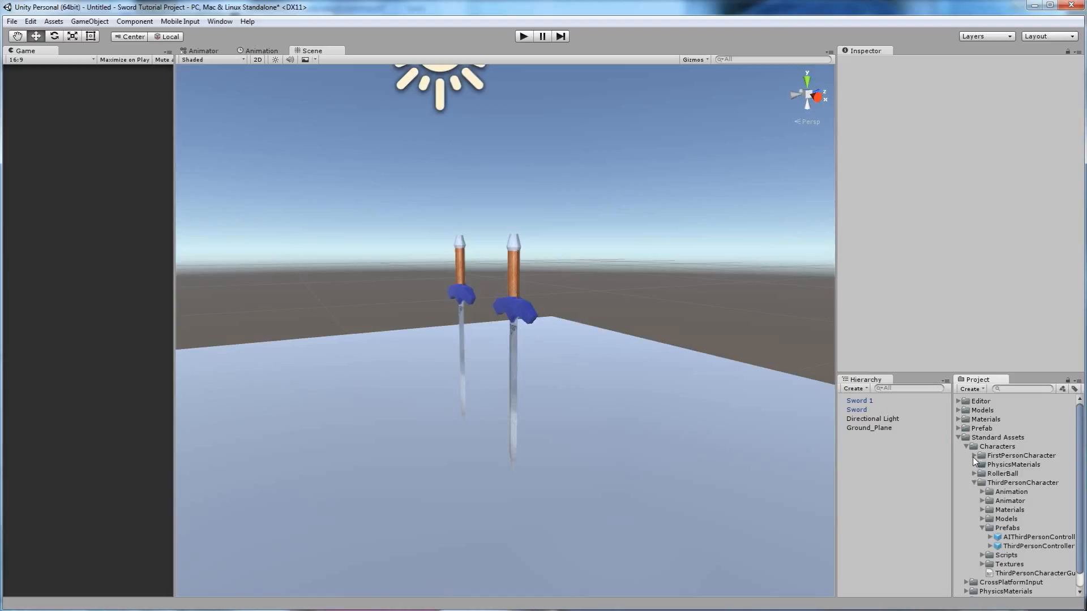
click(975, 483)
click(974, 456)
drag(1012, 486, 307, 390)
drag(303, 344, 294, 233)
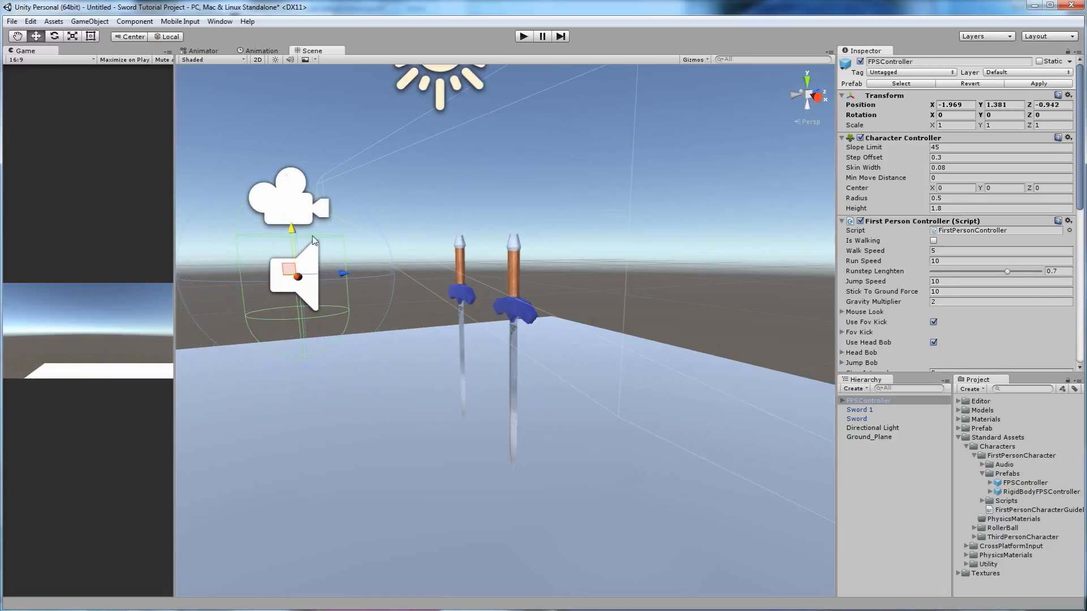
drag(298, 277, 319, 292)
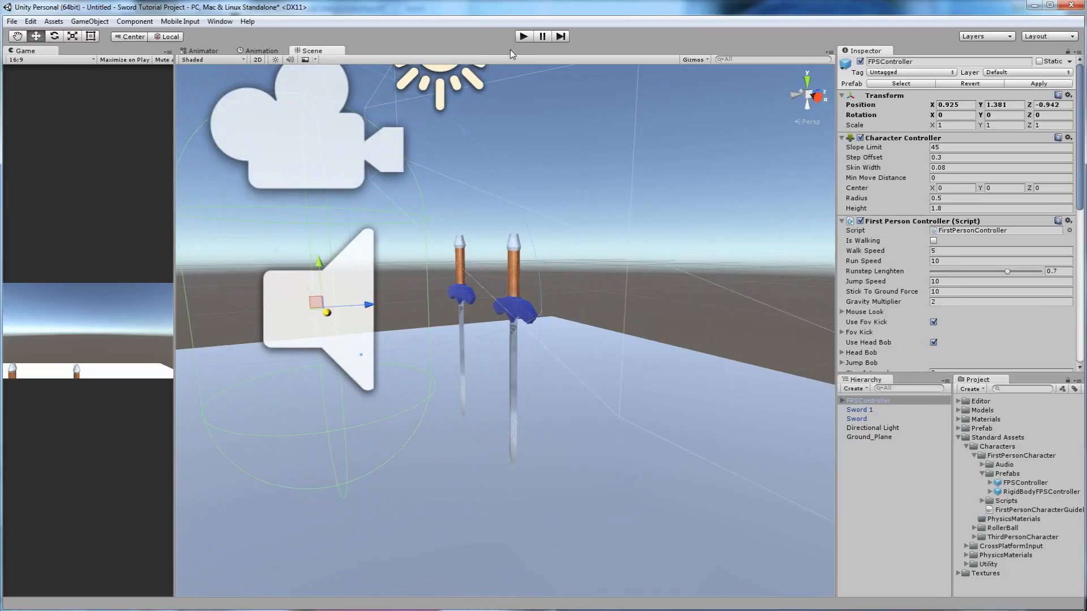
Play the scene with an enlarged Game view, walk the first-person controller around and up against both swords, and stop playing
key(ctrl+p)
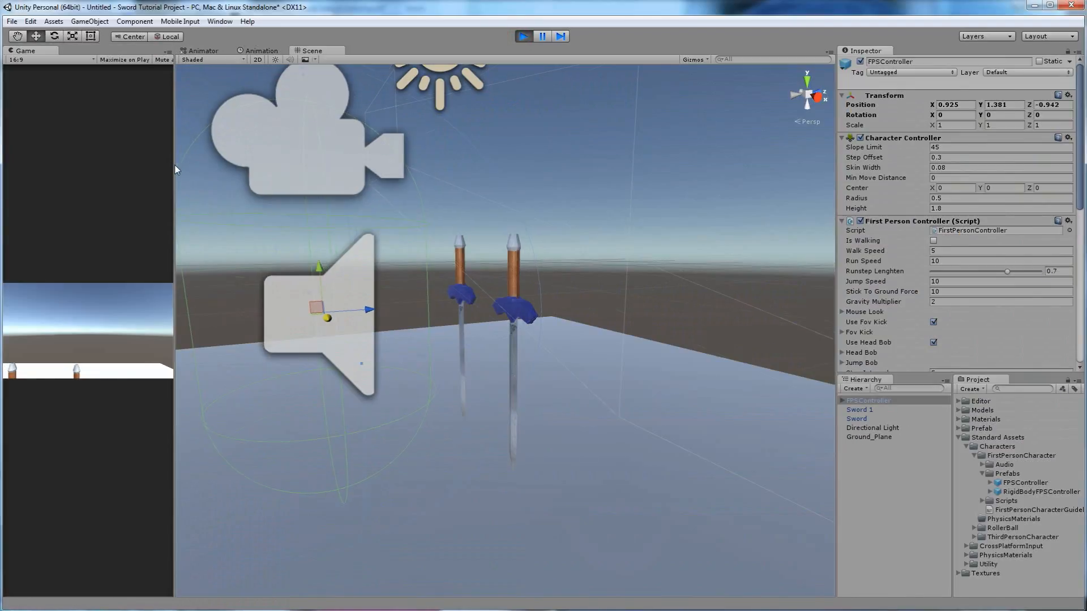
drag(175, 165, 495, 163)
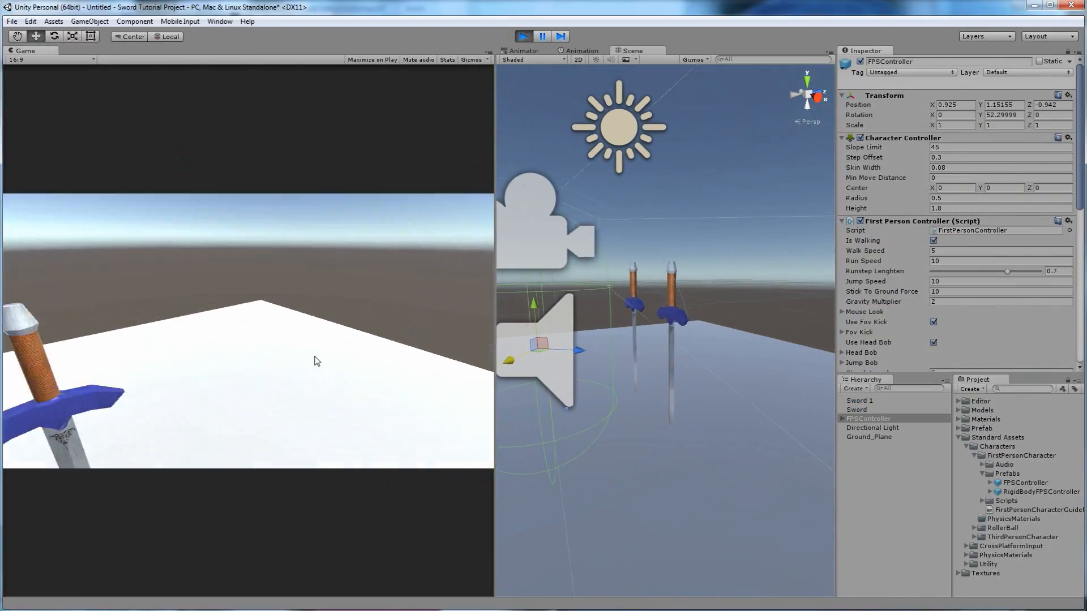
key(s)
key(a)
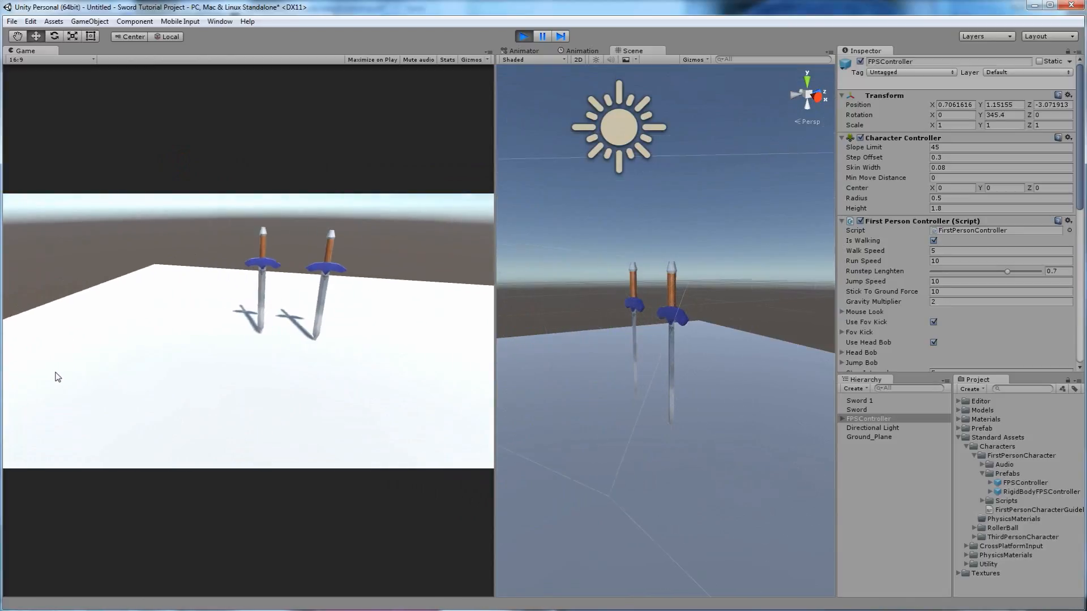
key(w)
key(d)
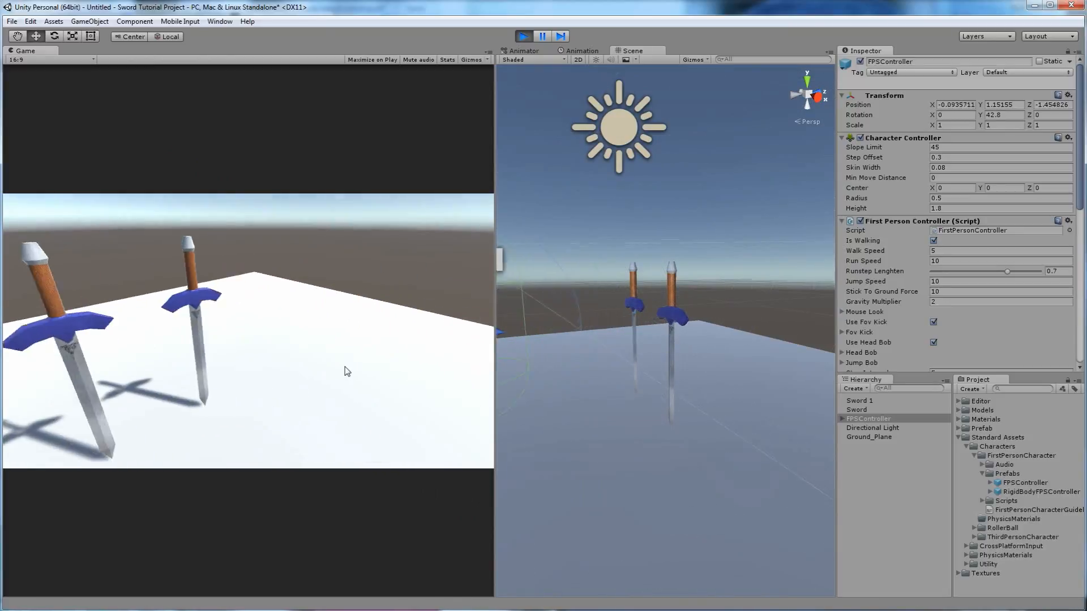
key(w)
key(s)
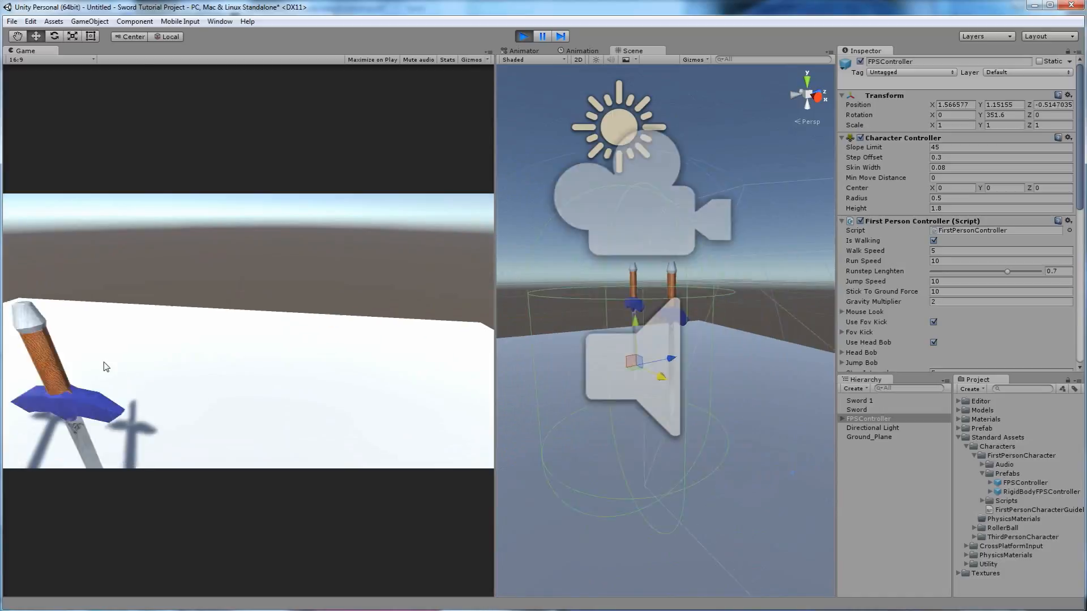
key(a)
key(w)
key(s)
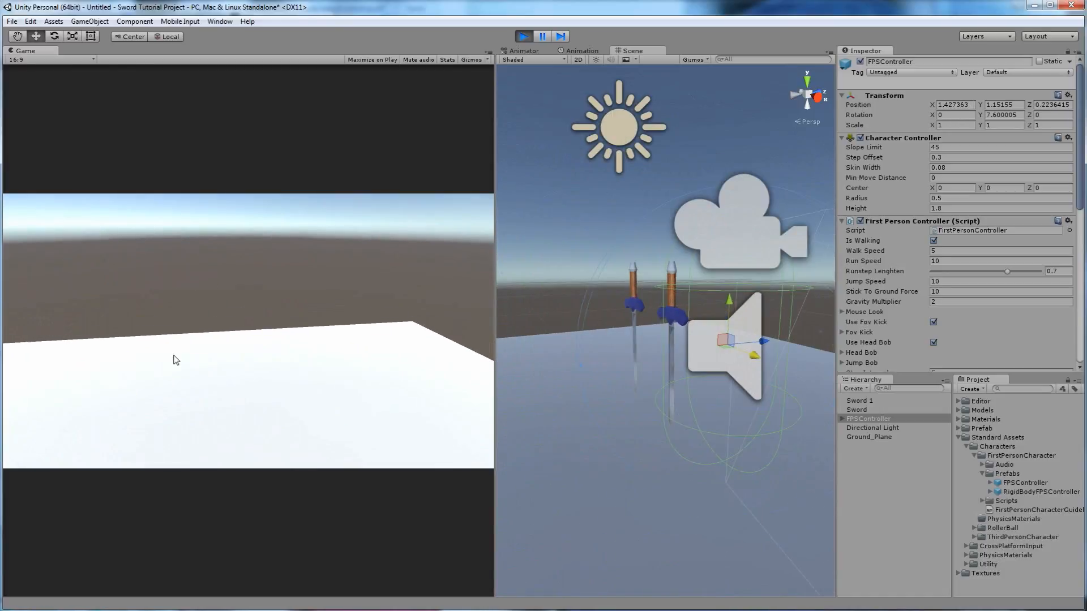
key(s)
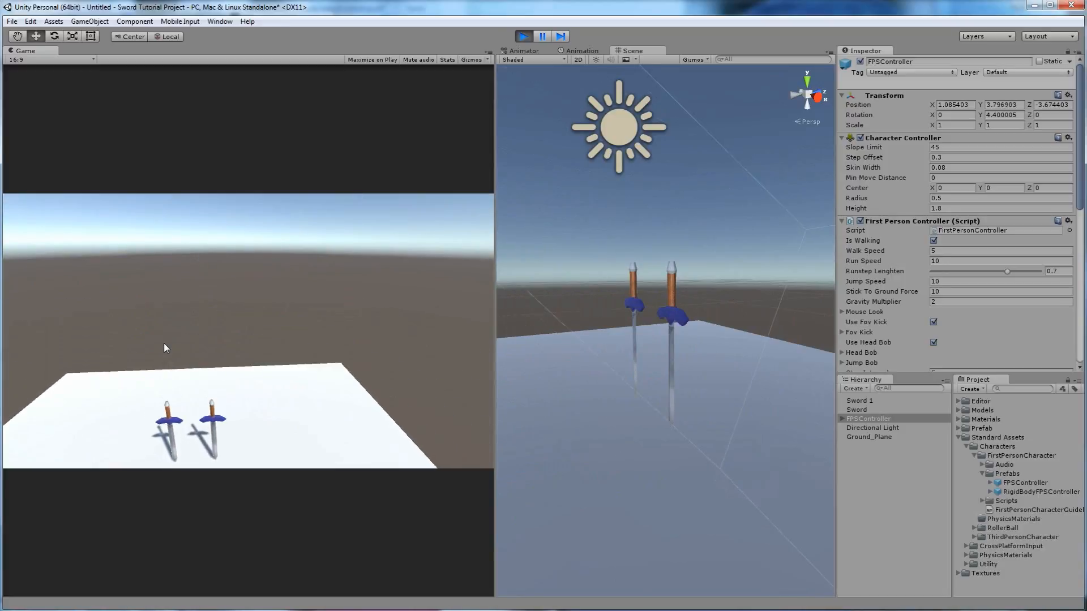
key(a)
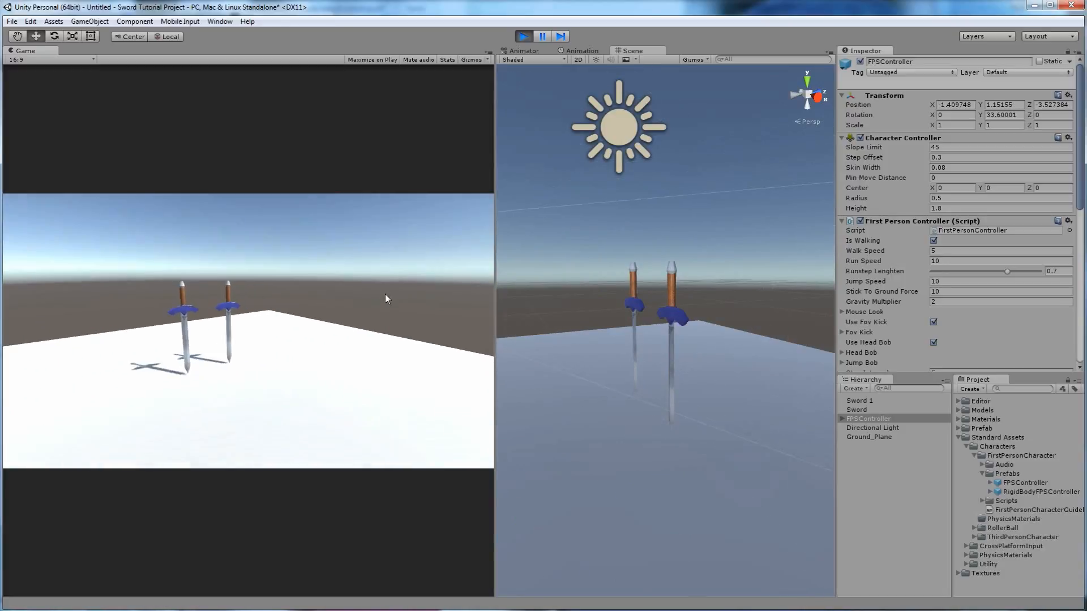
key(w)
key(s)
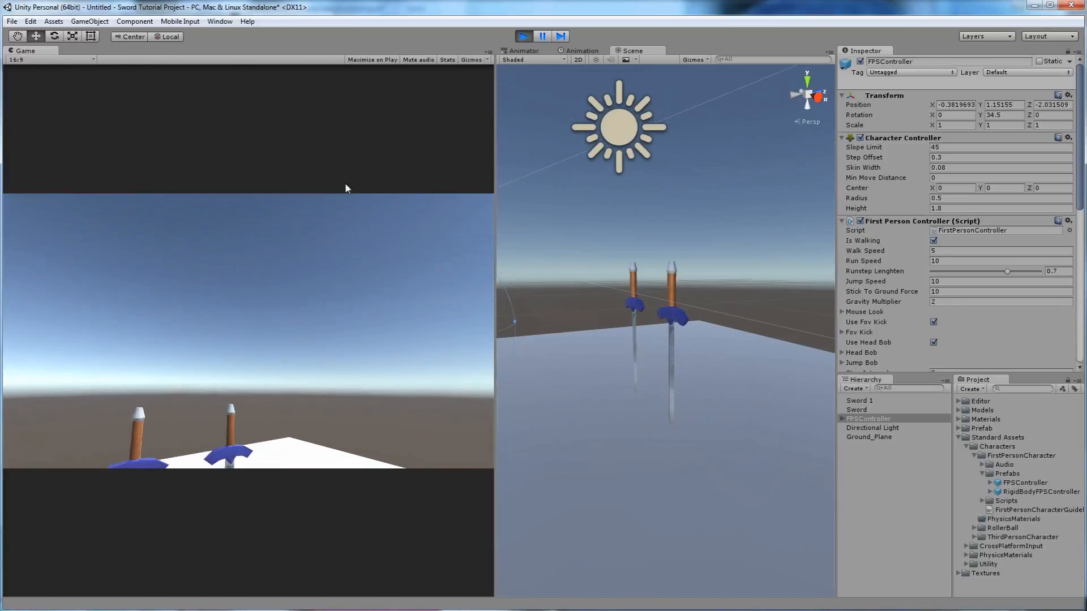
click(524, 38)
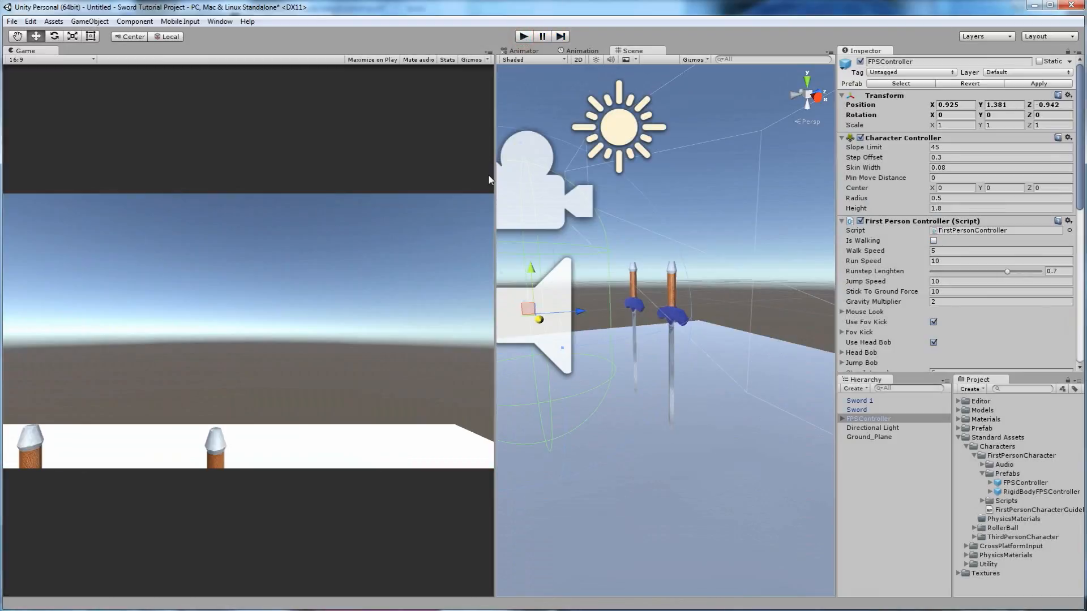
Shrink the Game view to give the Scene view more room and deselect the FPSController
drag(495, 176, 252, 179)
mouse_move(655, 326)
alt+mouse_down()
mouse_move(391, 313)
mouse_move(686, 350)
mouse_move(640, 338)
alt+mouse_up()
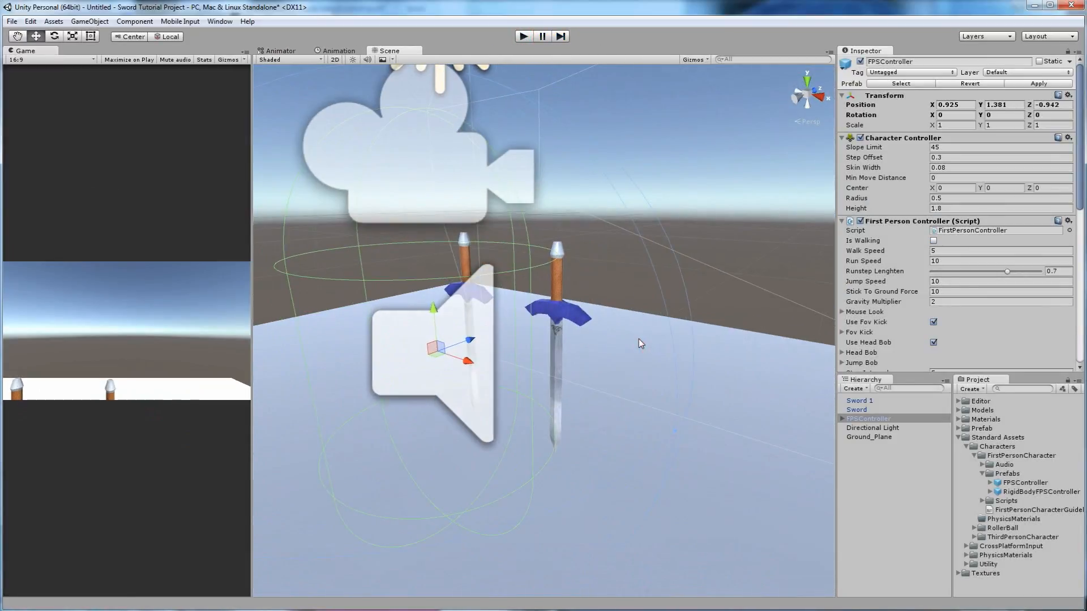
scroll(569, 341, down, 6)
alt+drag(568, 368, 529, 396)
click(677, 287)
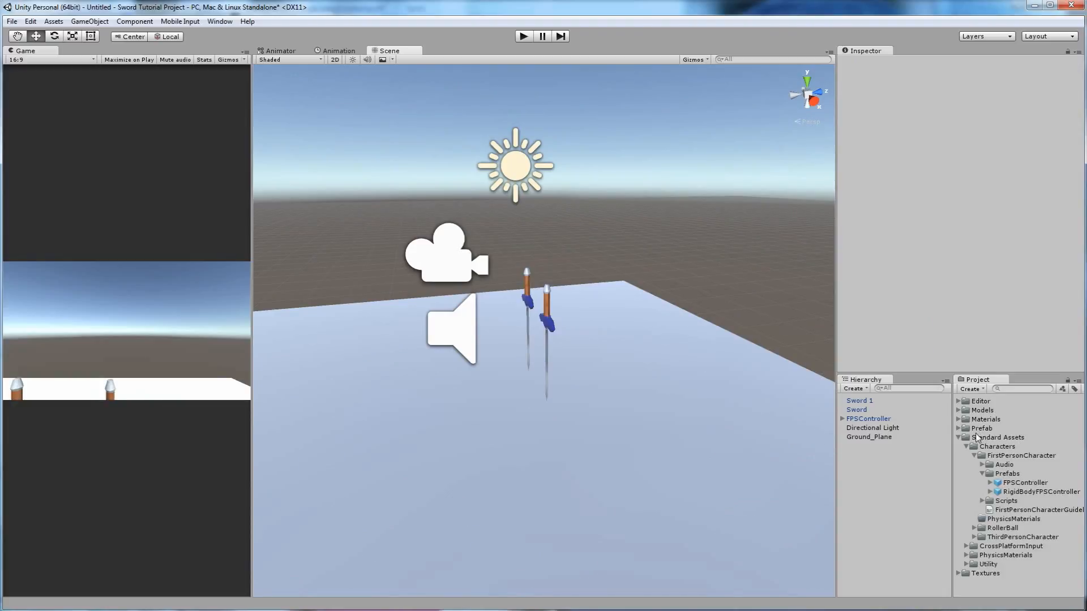
Collapse the Standard Assets folder and create a new project folder named Scenes
click(958, 437)
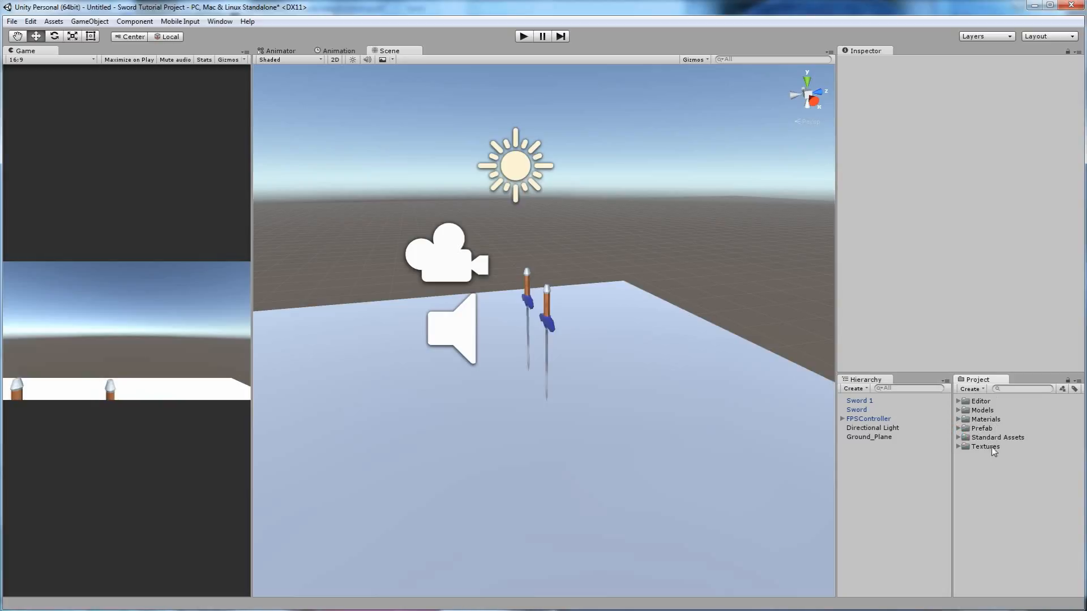
right_click(989, 478)
click(976, 287)
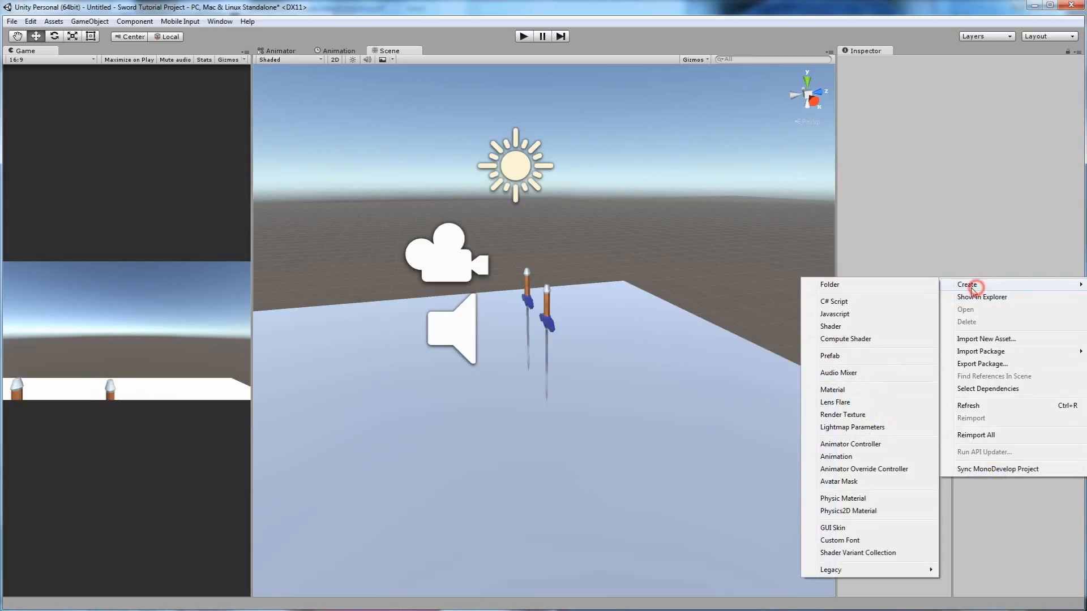
click(923, 285)
text(Scenes)
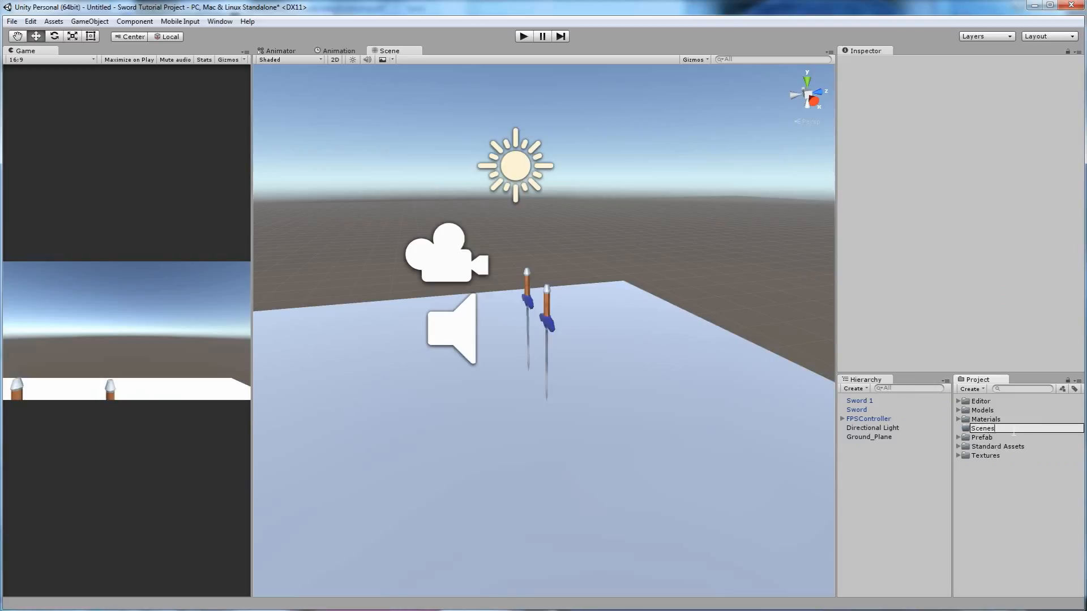
key(Return)
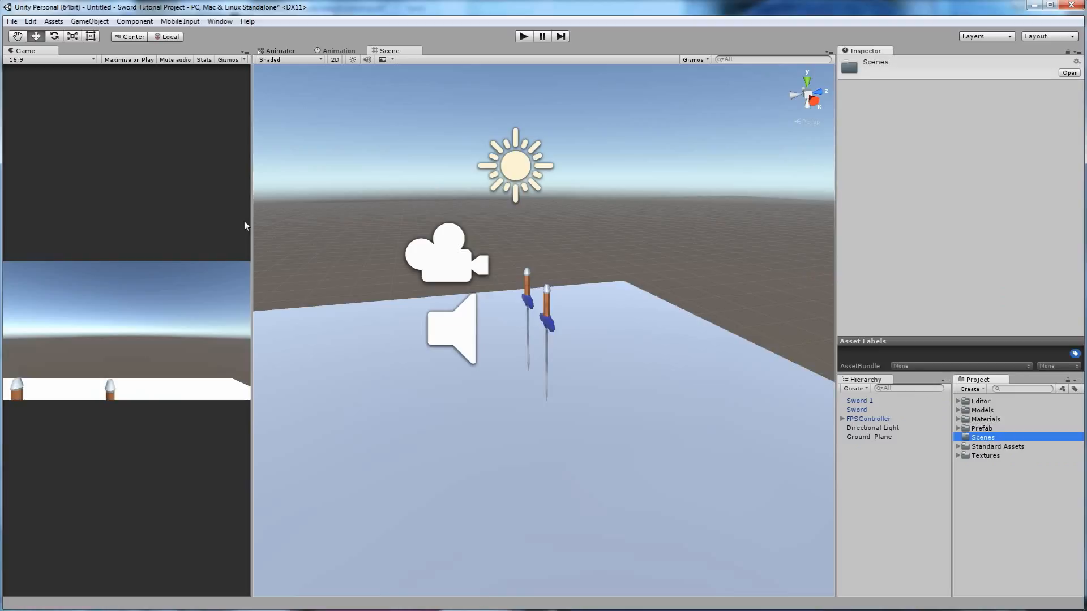
Save the current scene as Sword Scene in the Scenes folder and expand that folder in the project
click(12, 22)
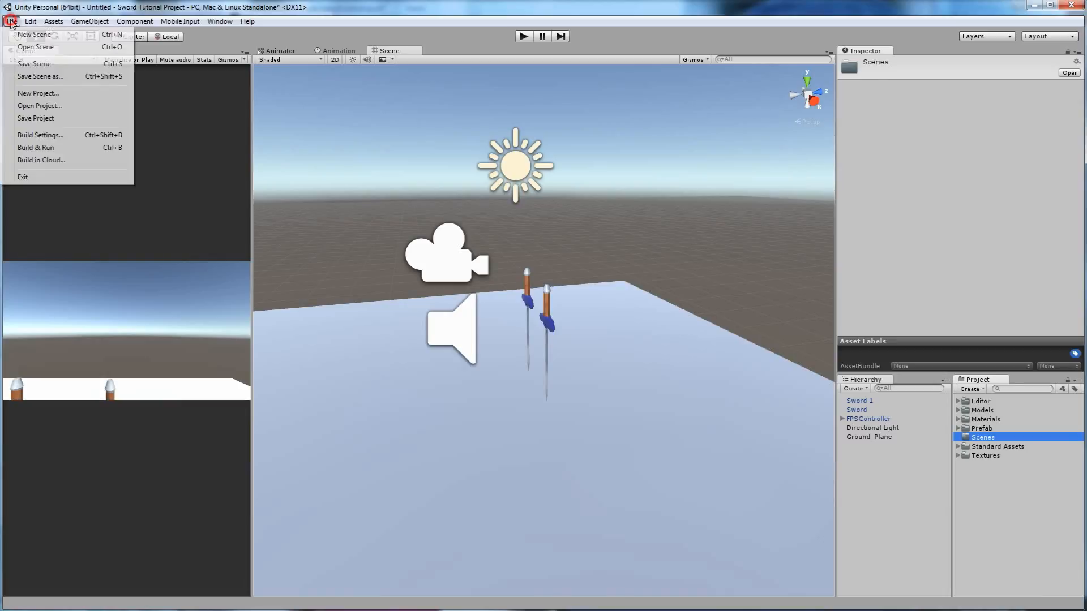
click(37, 79)
double_click(130, 153)
click(132, 307)
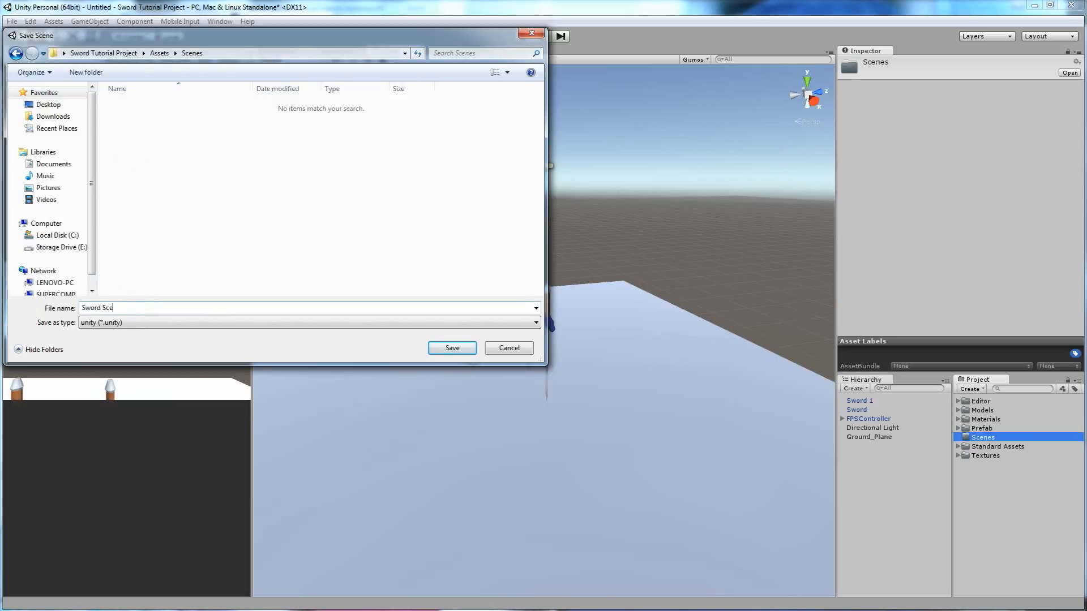
click(429, 353)
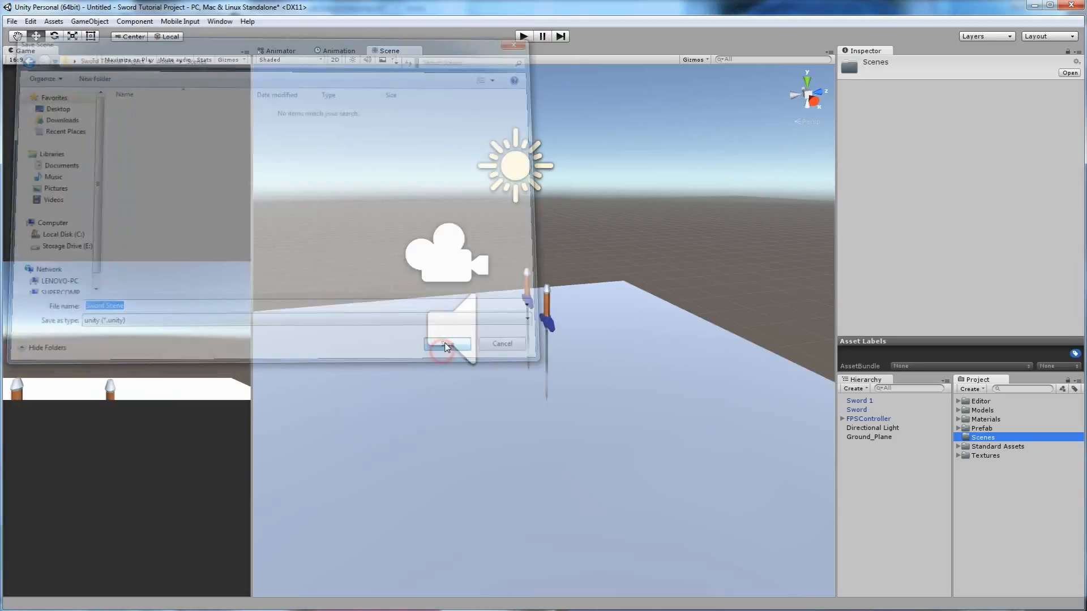
click(959, 439)
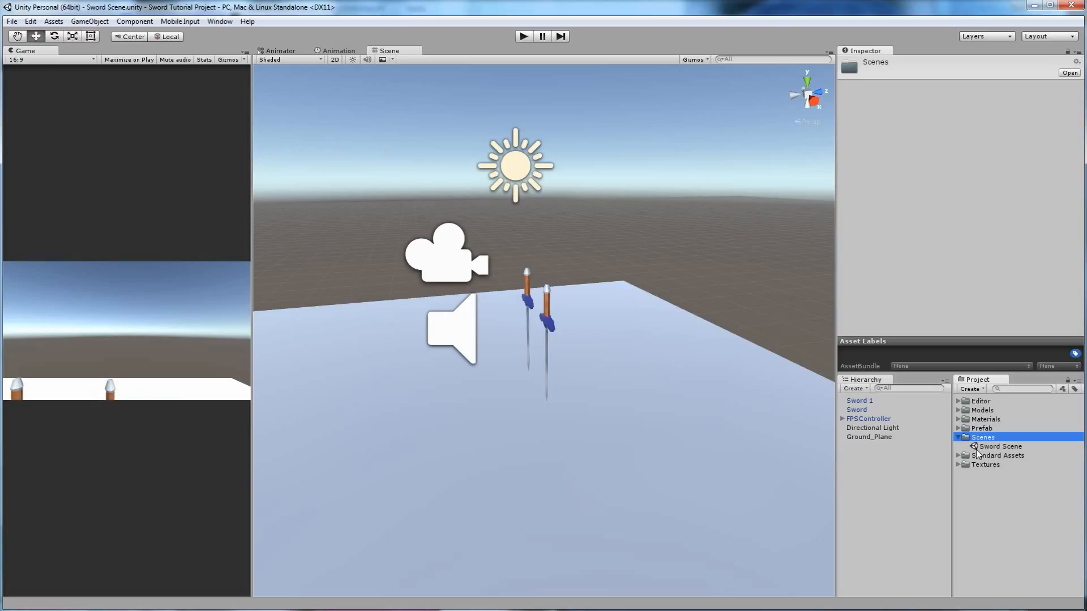
Switch to Windows Explorer and view the Sword Tutorial Project folder and its Assets subfolder, returning to the Desktop folder
key(alt+Tab)
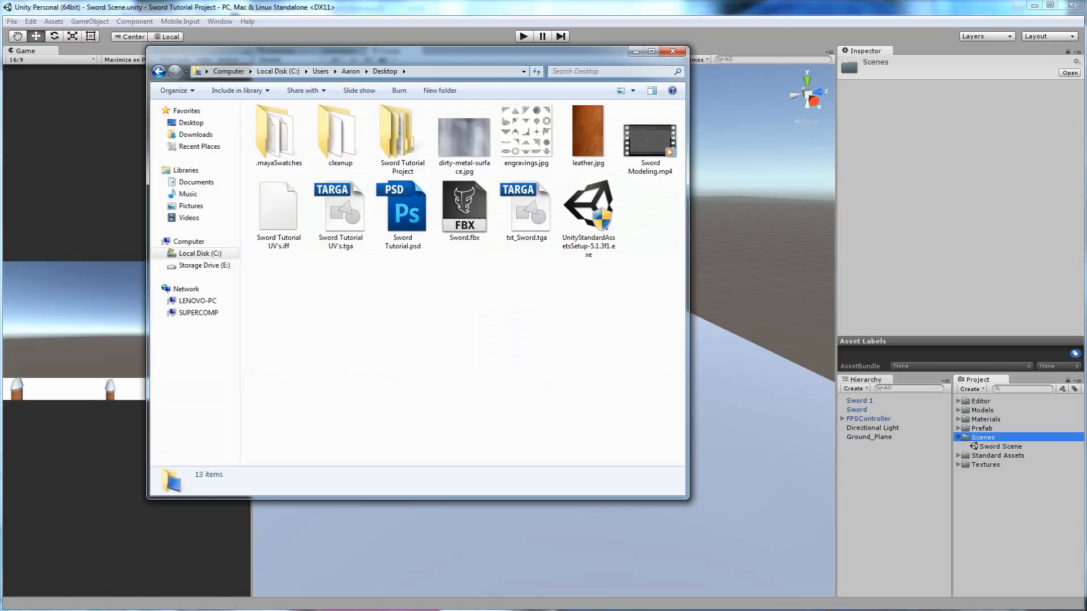
double_click(399, 164)
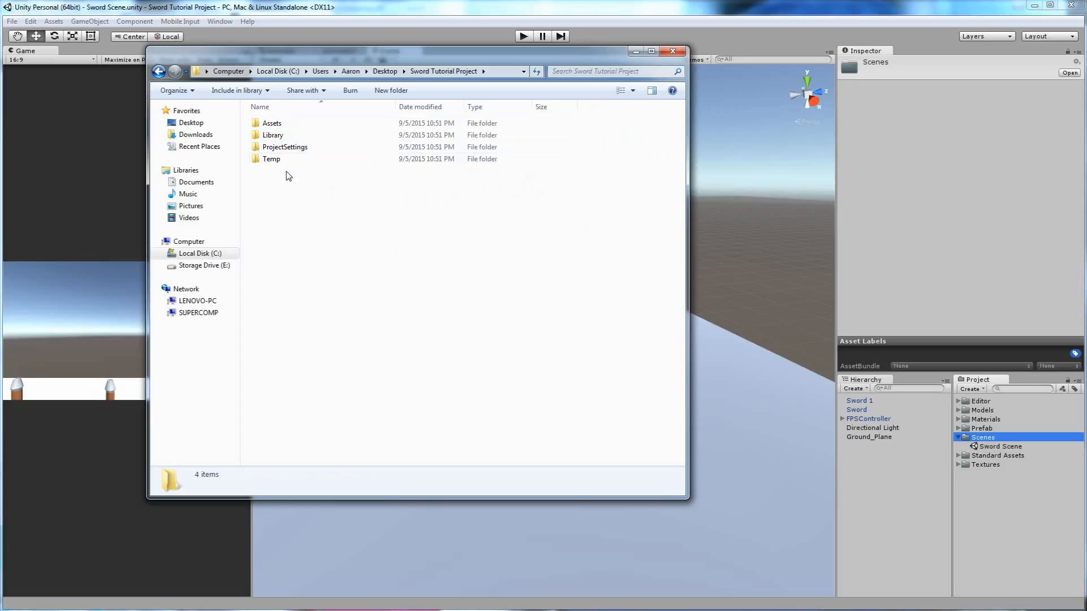
double_click(271, 123)
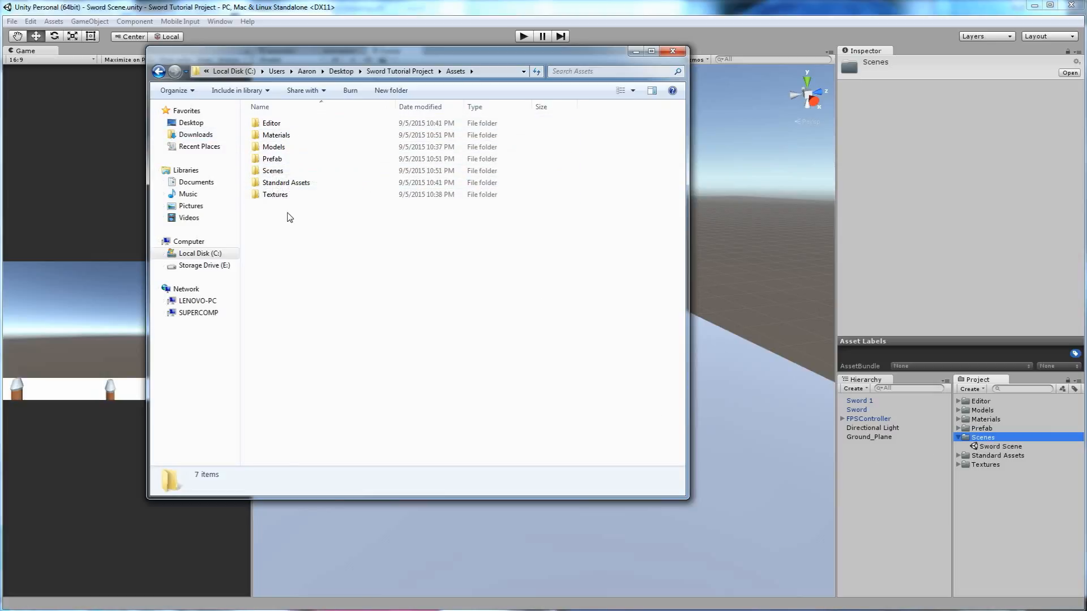
click(158, 71)
click(159, 71)
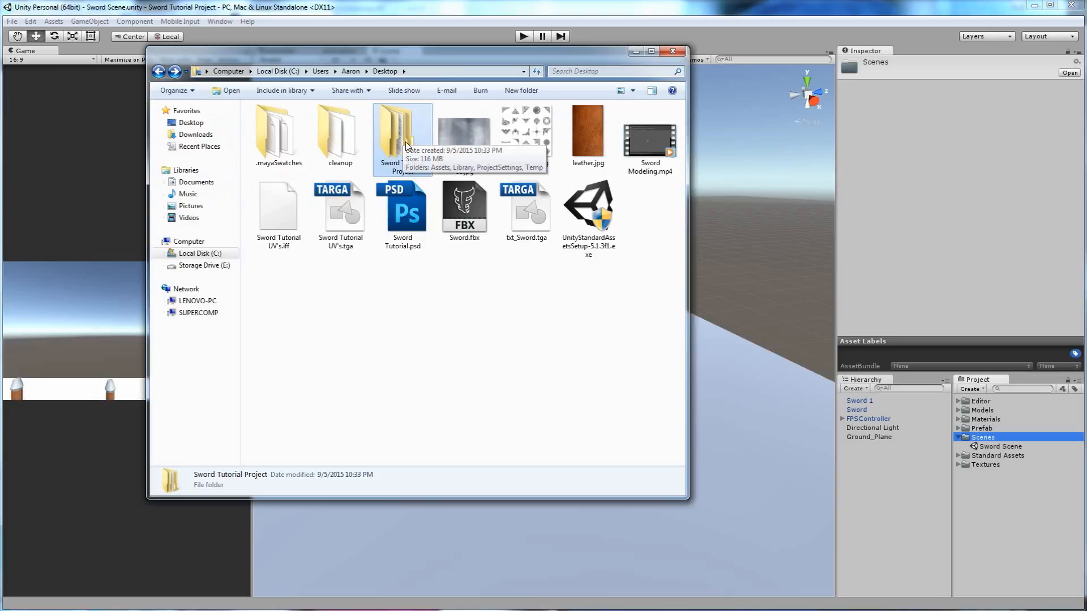
Locate Sword Scene.unity in the Scenes folder under the Sword Tutorial Project's Assets, and go back to the Assets folder
mouse_move(405, 145)
mouse_down()
mouse_move(432, 146)
mouse_move(407, 154)
mouse_up()
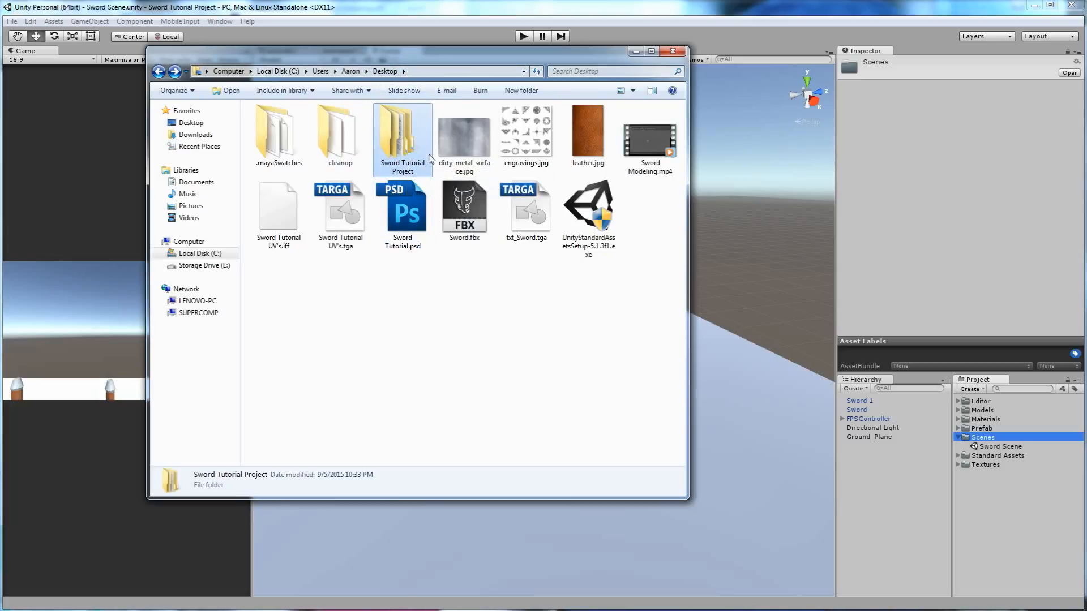
double_click(399, 154)
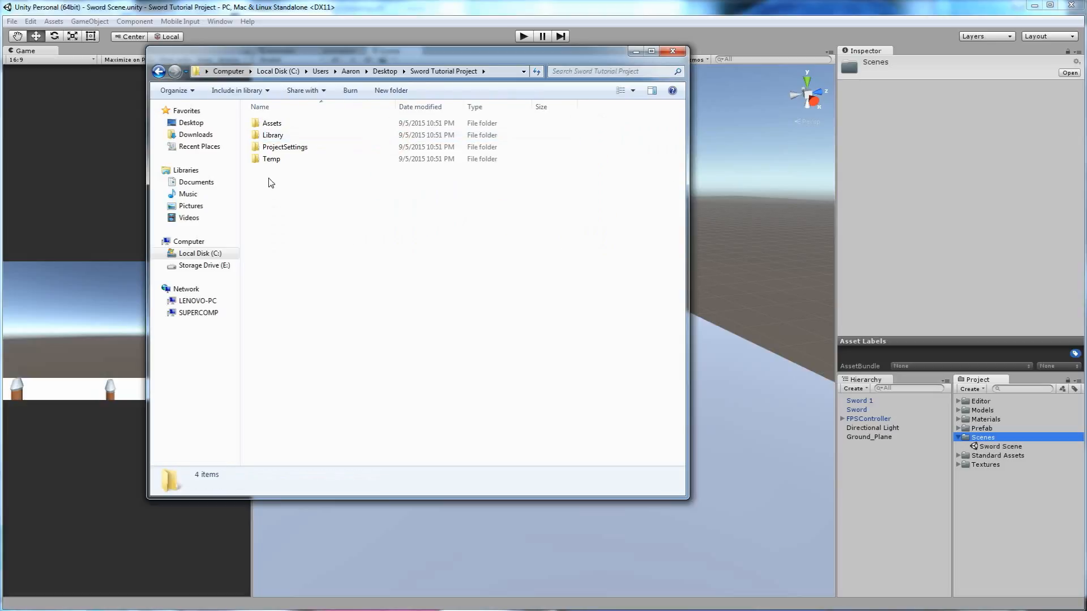
double_click(270, 123)
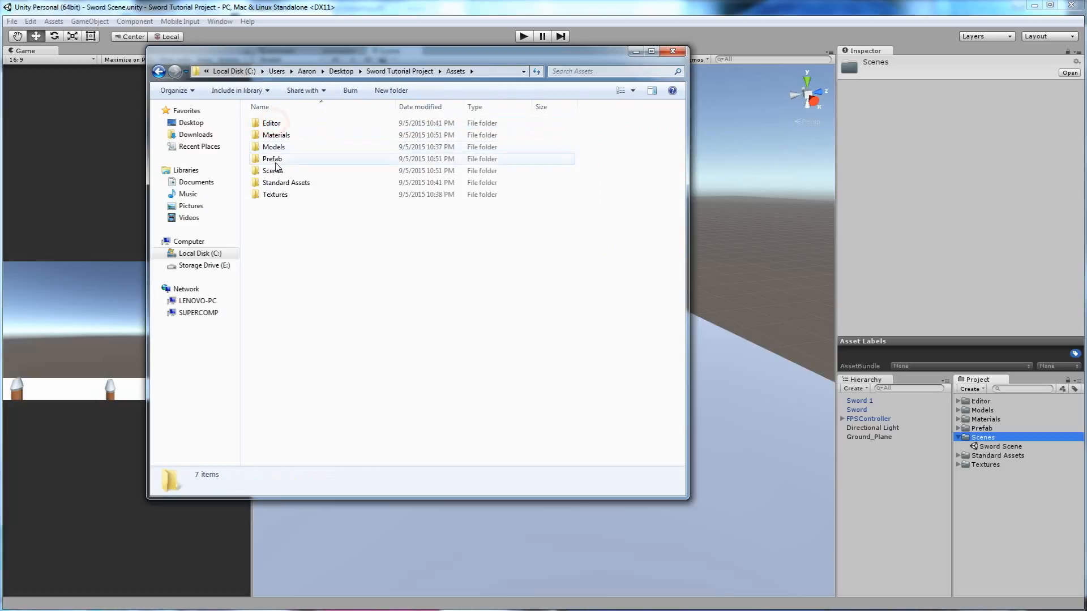
double_click(274, 171)
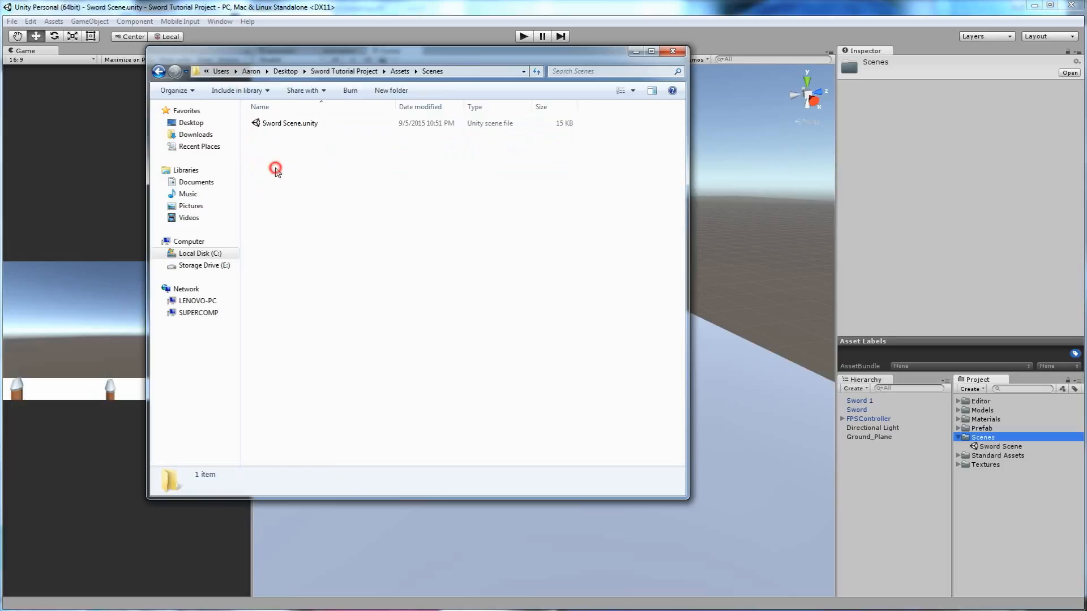
click(287, 125)
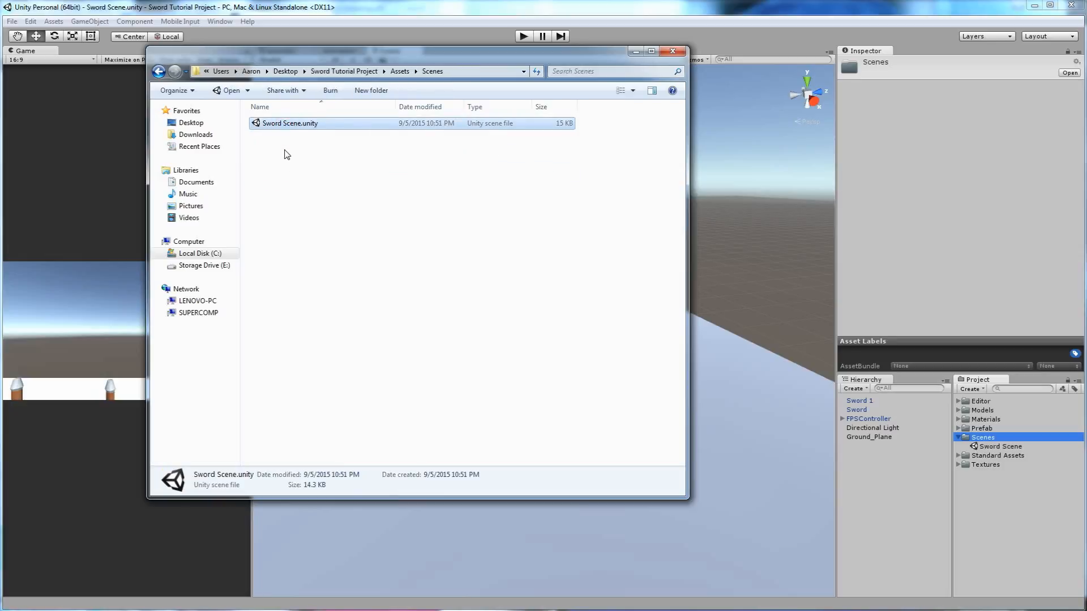
click(159, 72)
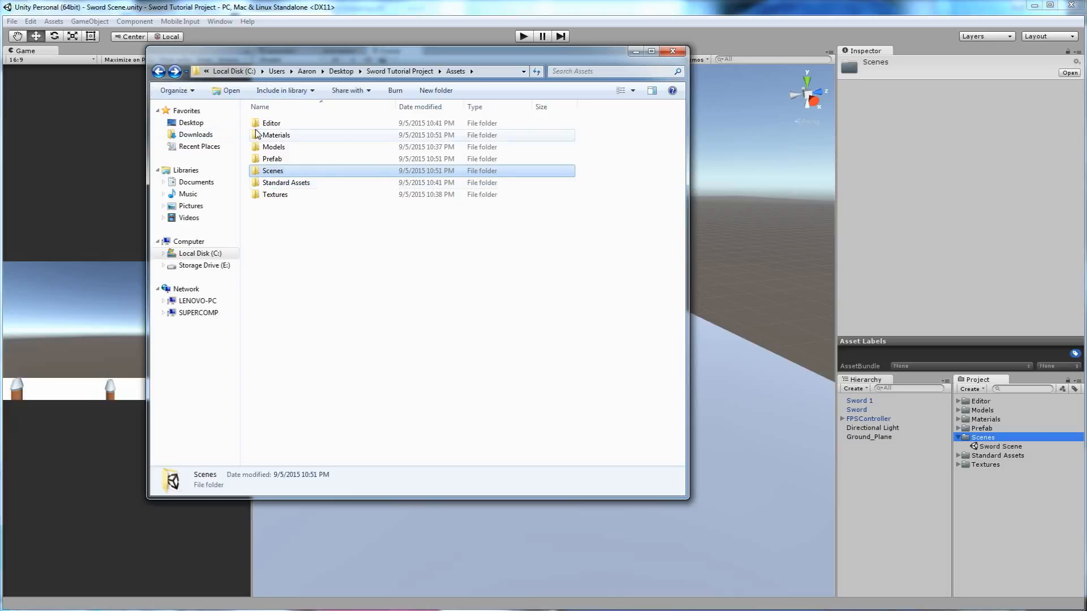
Go back to the Desktop folder and view the Send to options for the Sword Tutorial Project folder, without choosing one
click(159, 71)
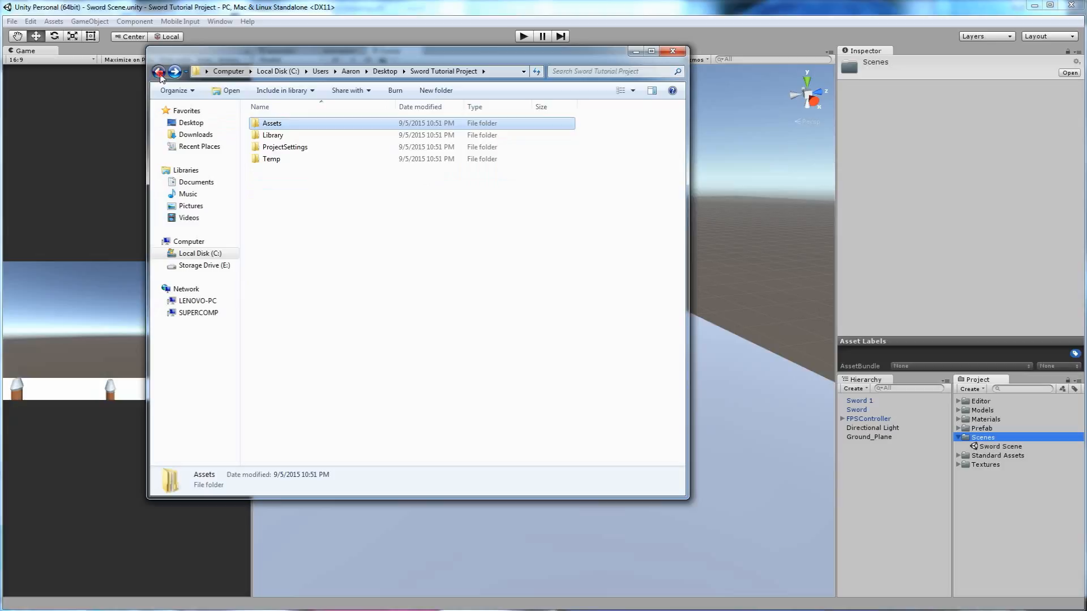
click(158, 71)
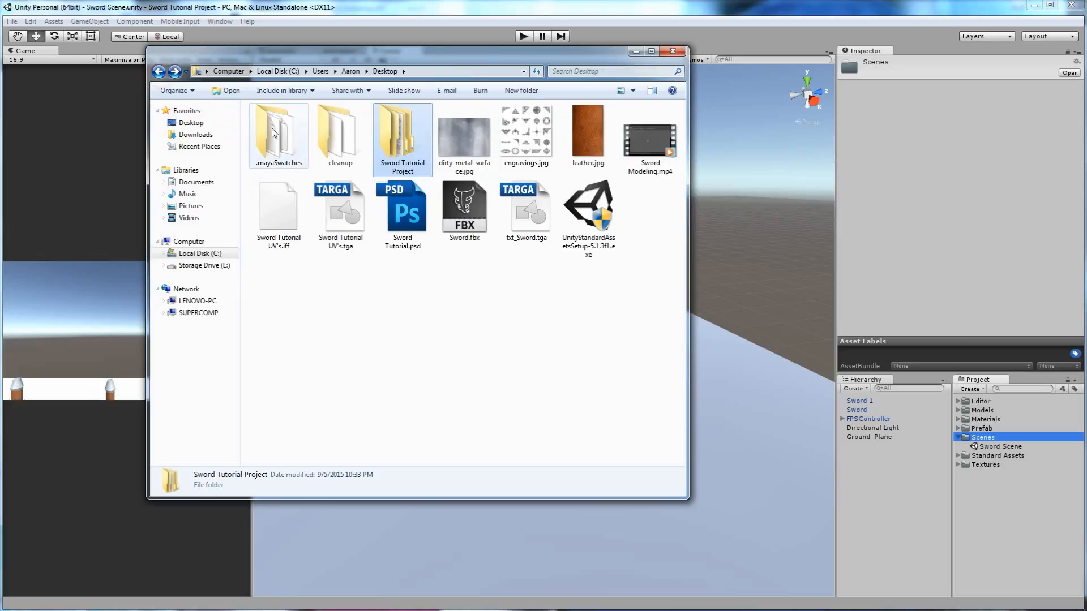
right_click(401, 139)
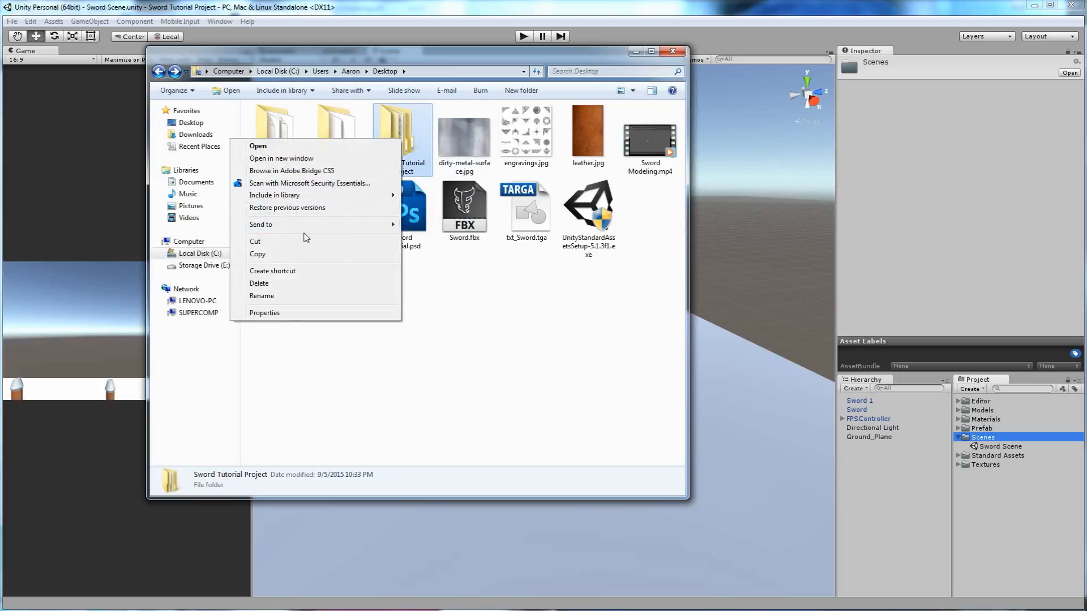
mouse_move(306, 225)
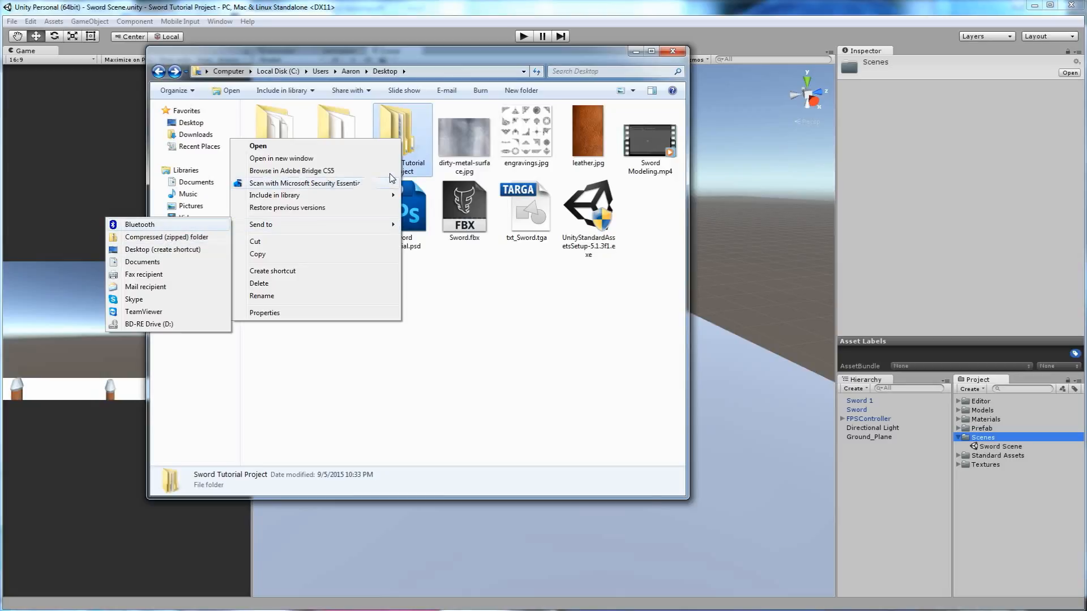
click(413, 130)
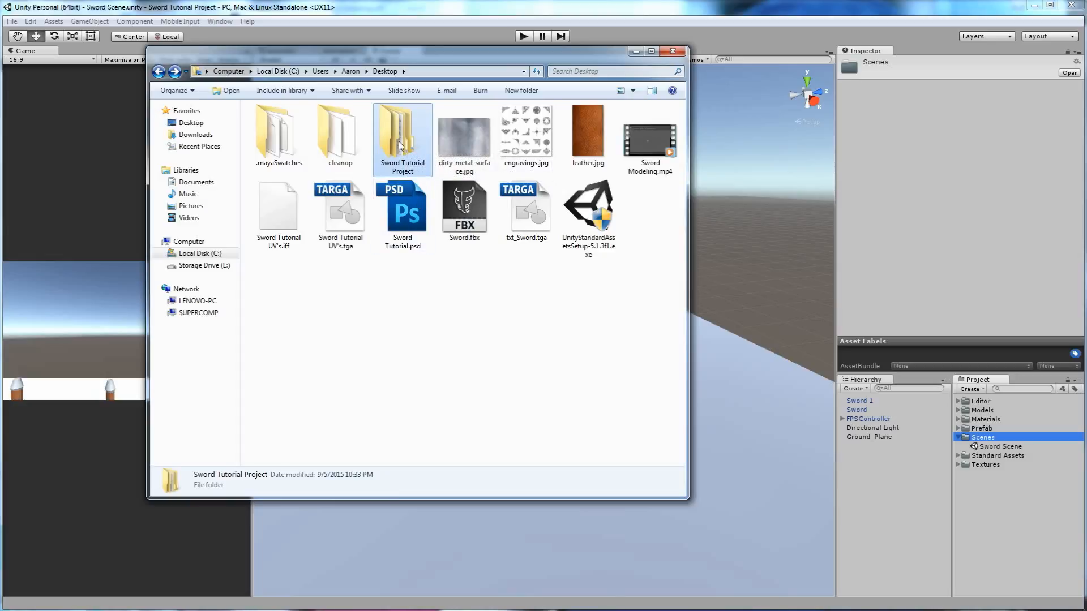
View the contents of the Sword Tutorial Project folder and return to the Desktop folder
mouse_move(400, 157)
mouse_move(401, 135)
double_click(400, 144)
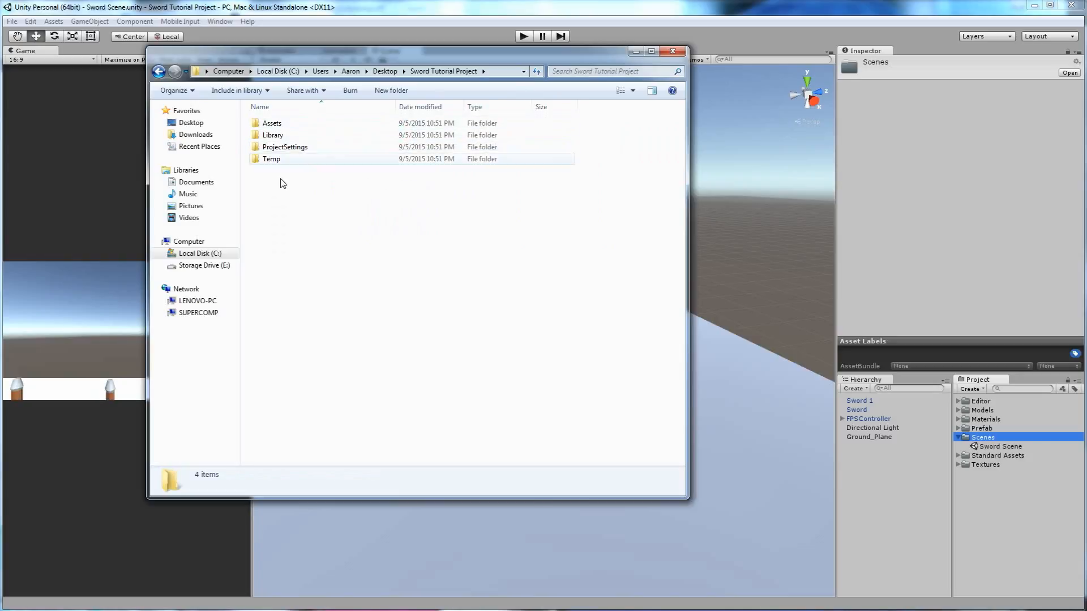
click(159, 72)
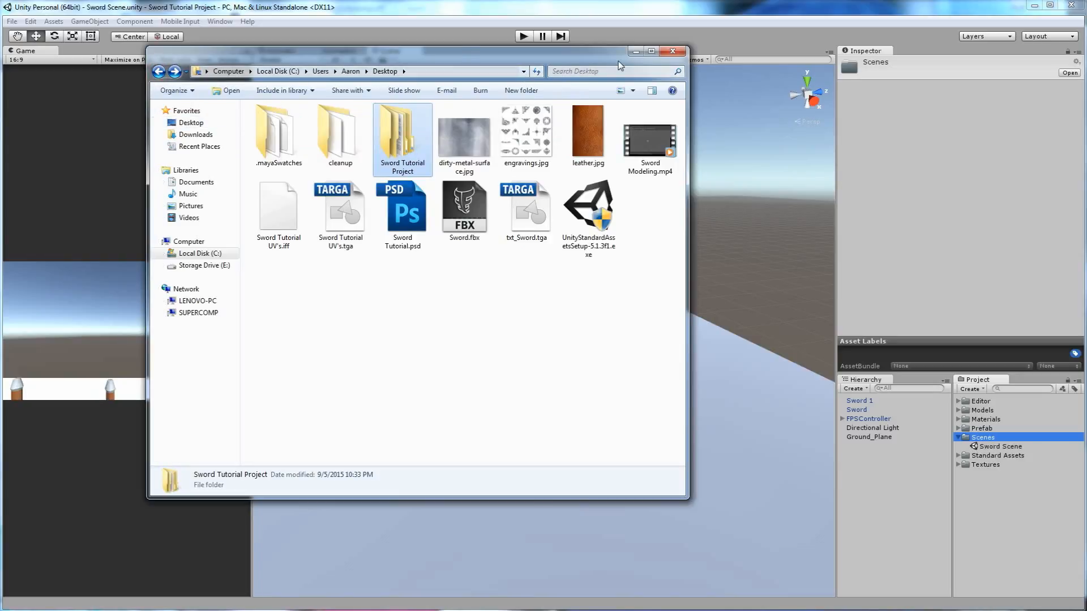
Switch to Unity, add the current scene to the build, and build a Windows x86 executable named Sword Game in the Sword Tutorial Project folder
click(432, 8)
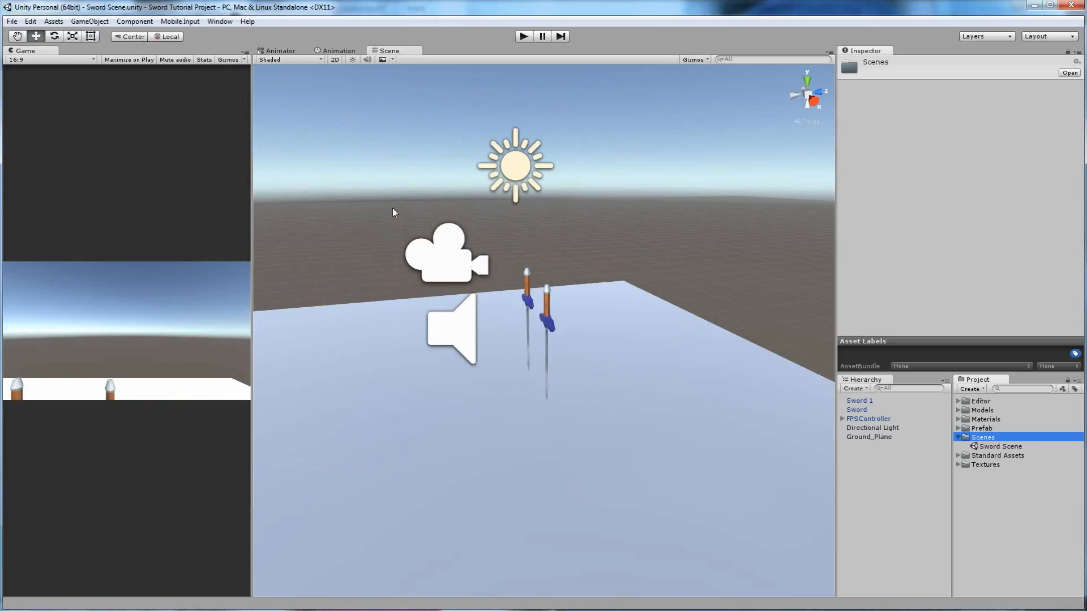
click(11, 22)
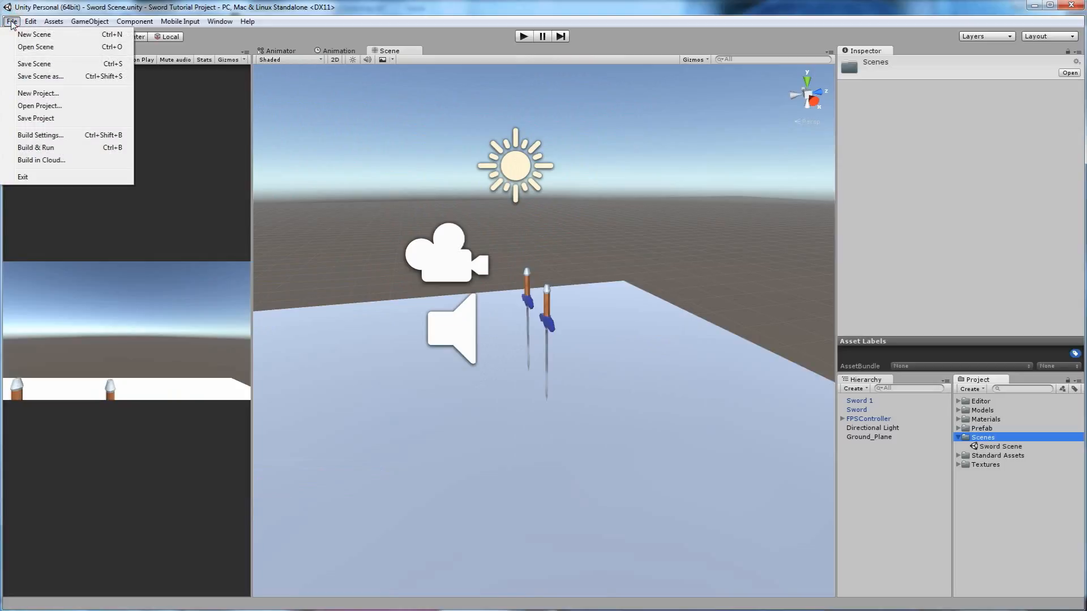
click(39, 136)
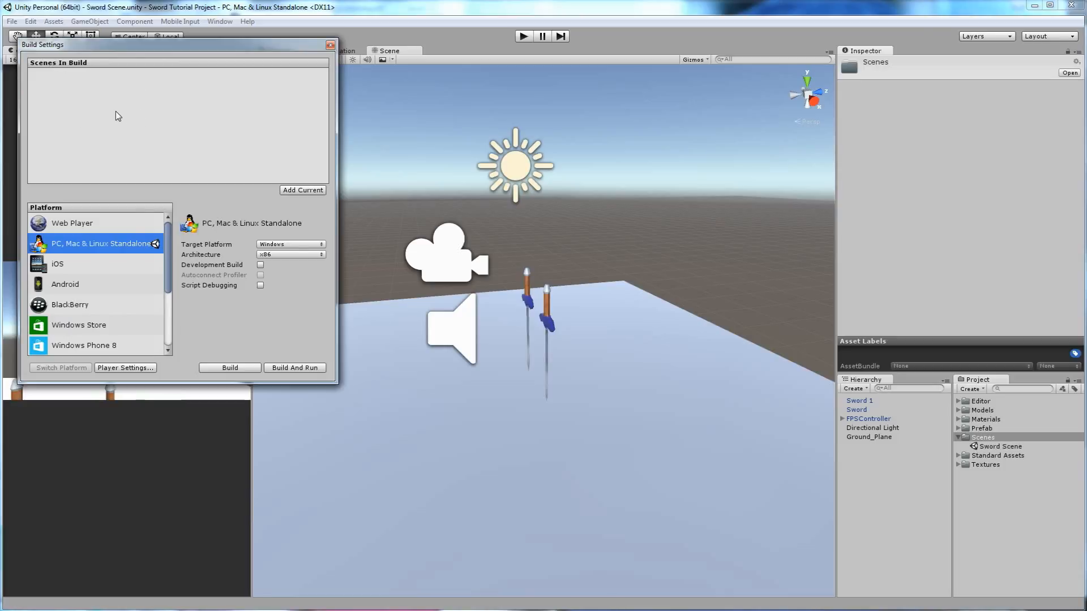
click(292, 192)
mouse_move(992, 449)
mouse_down()
mouse_move(284, 223)
mouse_move(253, 164)
mouse_move(996, 455)
mouse_move(1002, 438)
mouse_up()
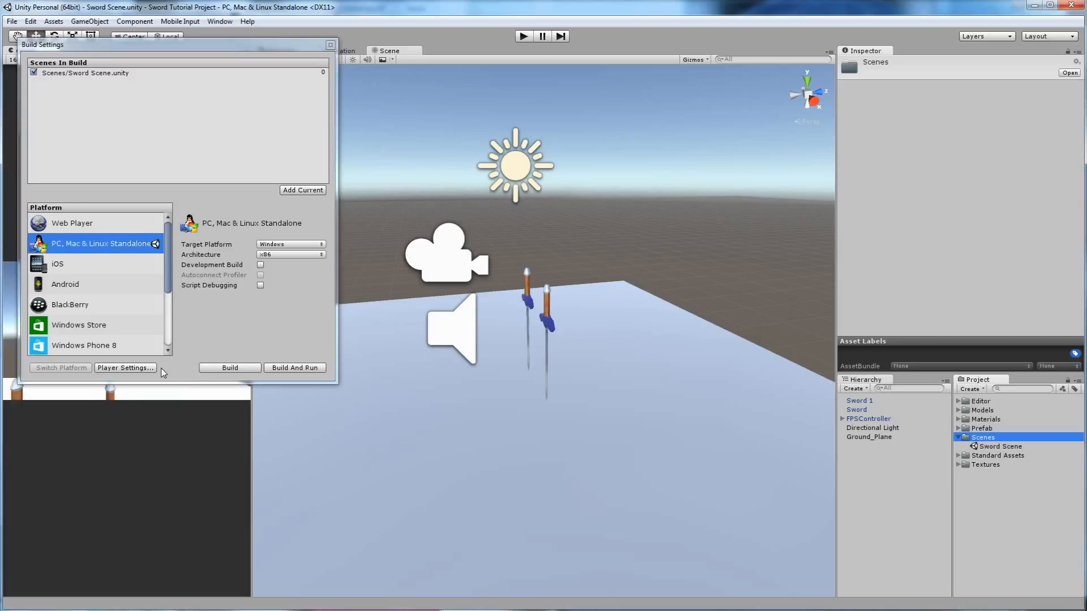
click(215, 368)
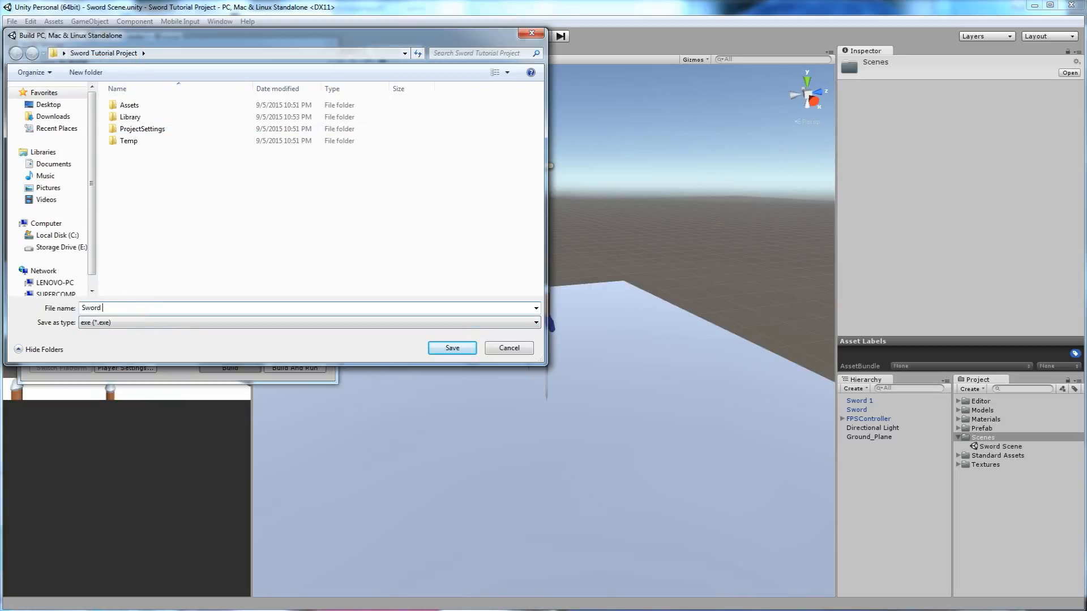
click(448, 347)
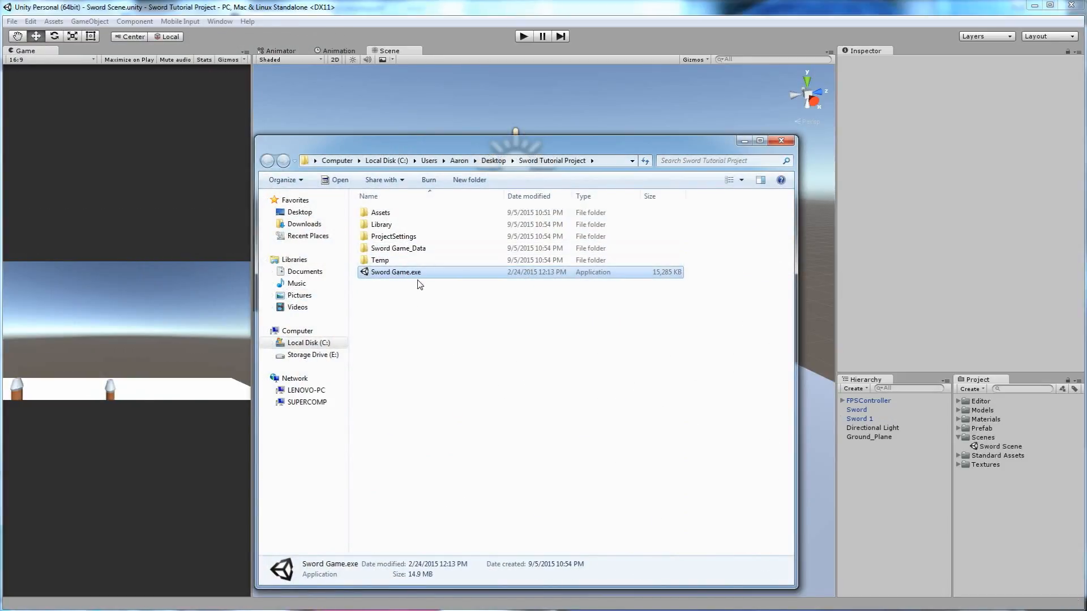
Locate the built Sword Game.exe and its Sword Game_Data folder in the project folder
click(415, 248)
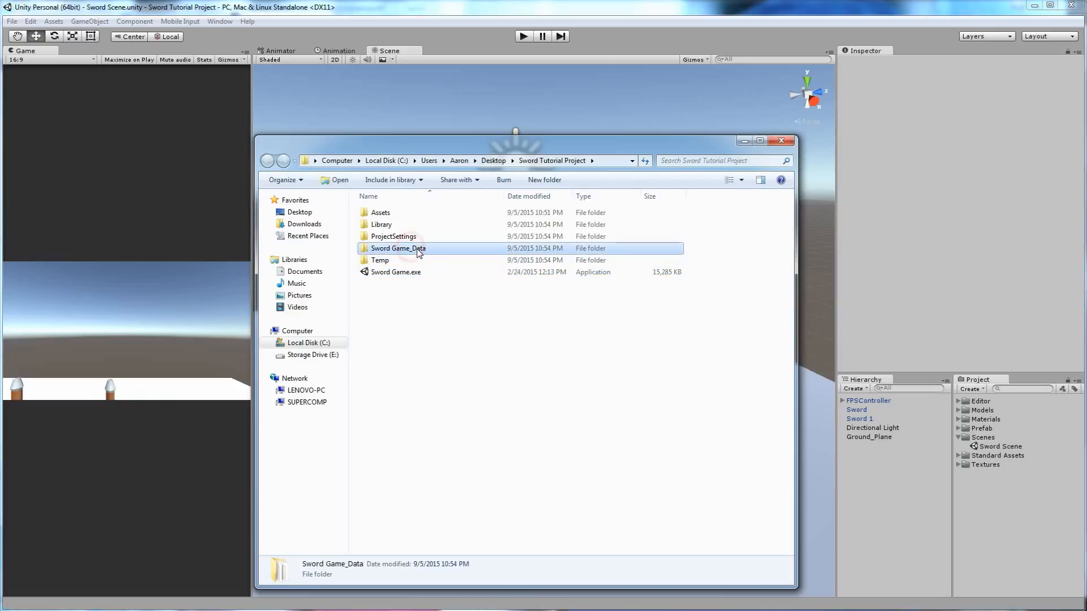
click(418, 274)
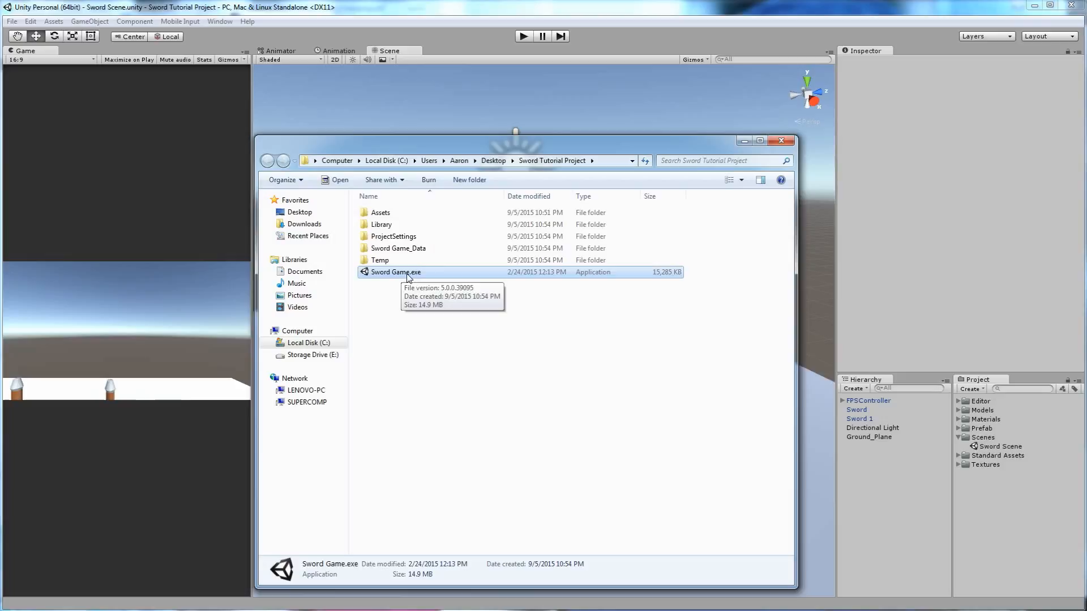
click(415, 248)
click(412, 272)
click(415, 248)
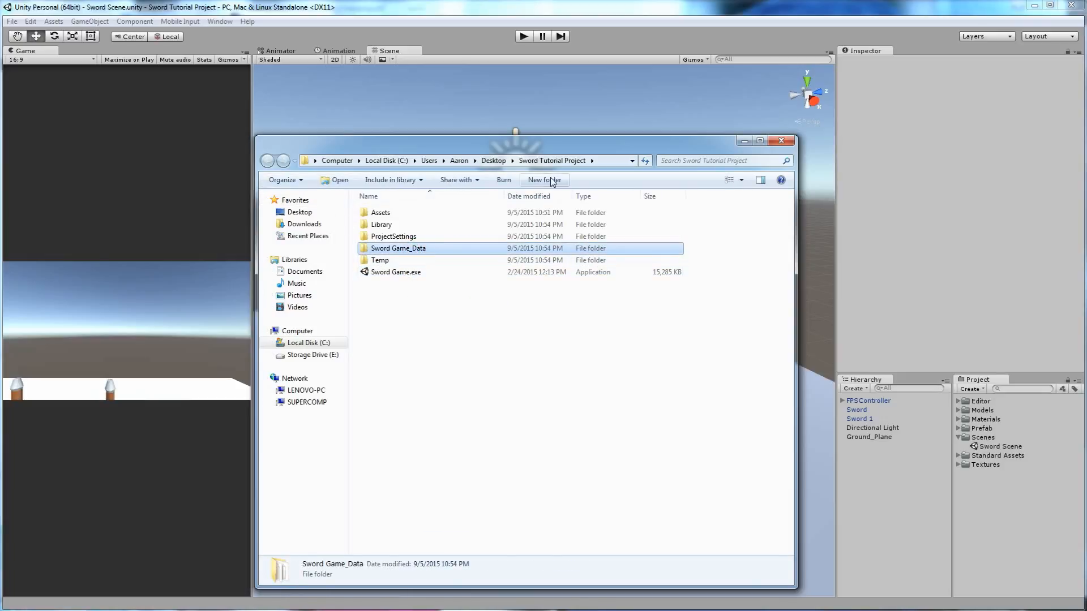
Go to the Desktop folder and check the Compressed (zipped) folder option for sending the Sword Tutorial Project folder, without applying it
click(493, 161)
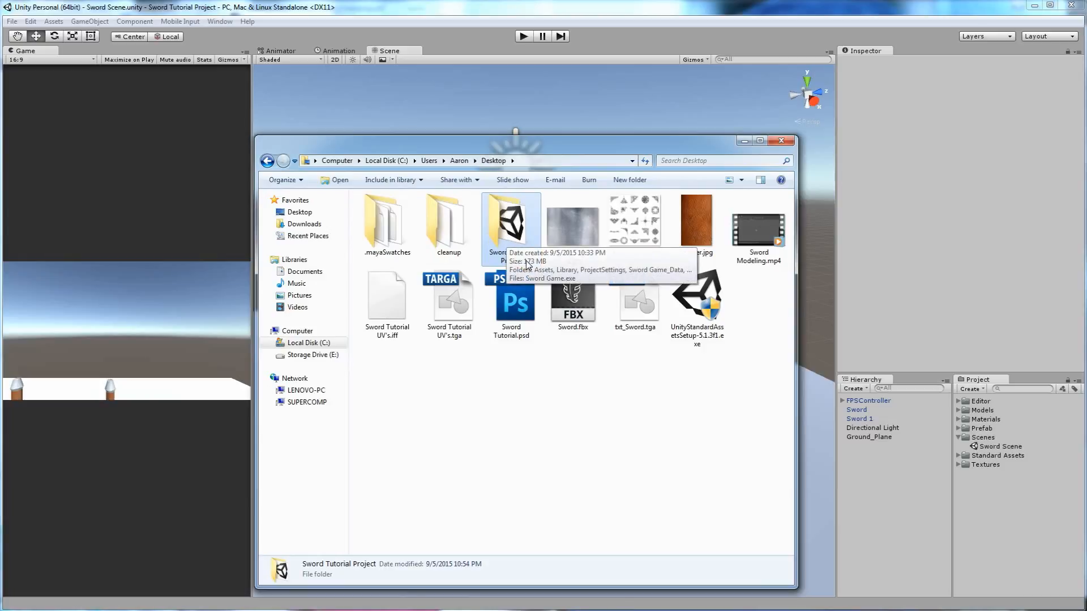
right_click(510, 223)
mouse_move(436, 307)
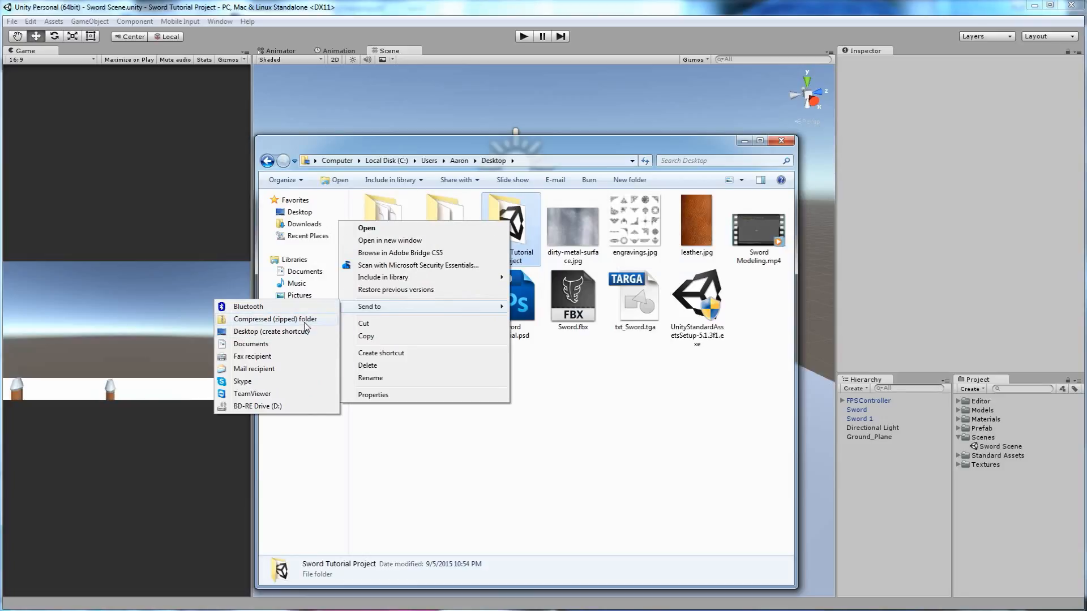
click(527, 146)
Launch Sword Game.exe from the Sword Tutorial Project folder in a window at 1024 x 768 with Fantastic graphics quality
double_click(509, 234)
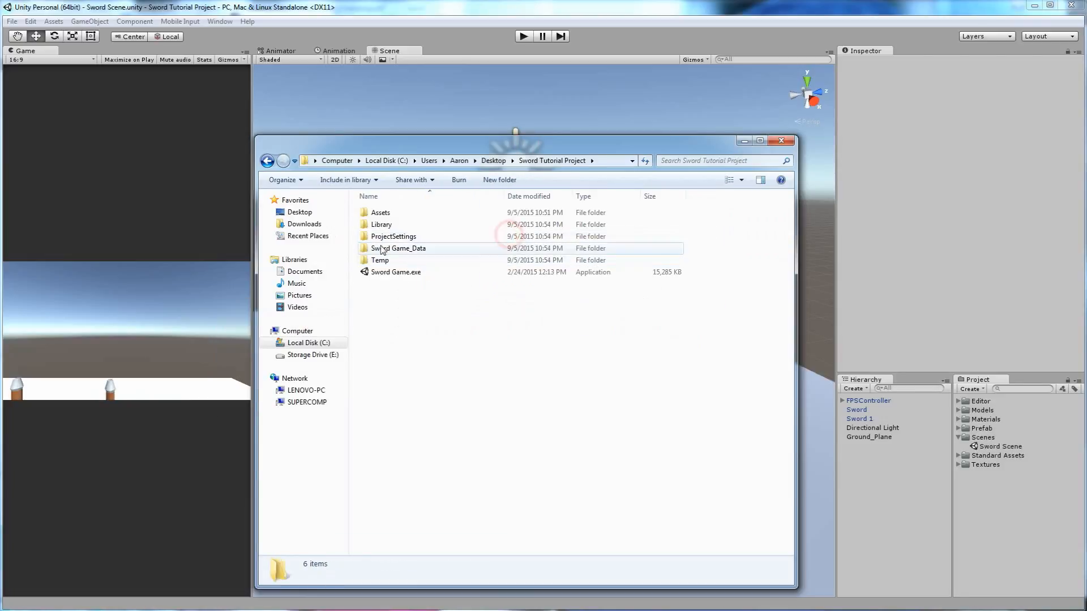
click(387, 276)
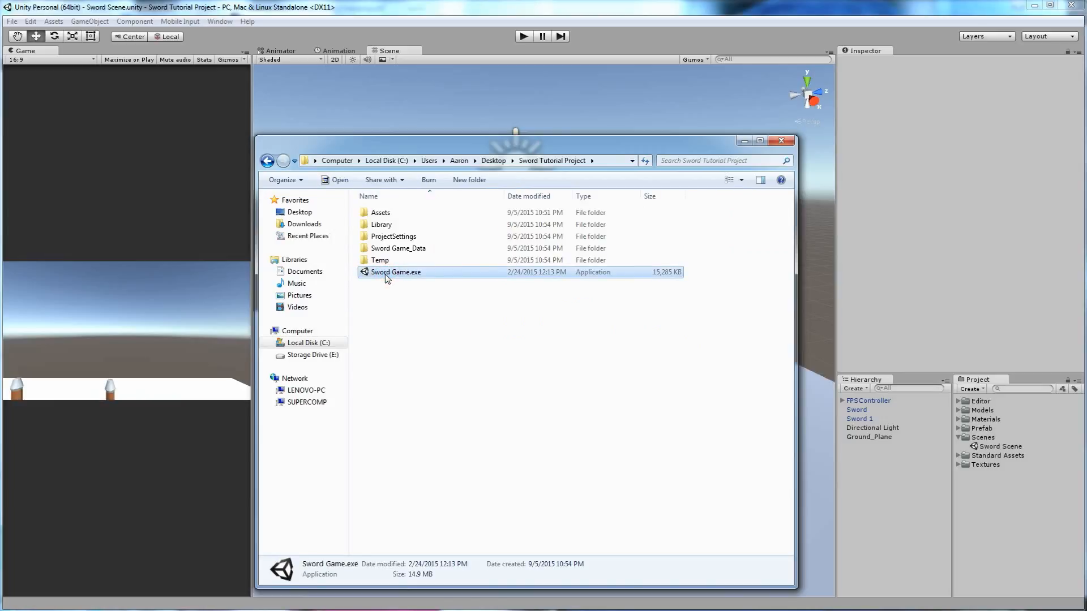
double_click(385, 273)
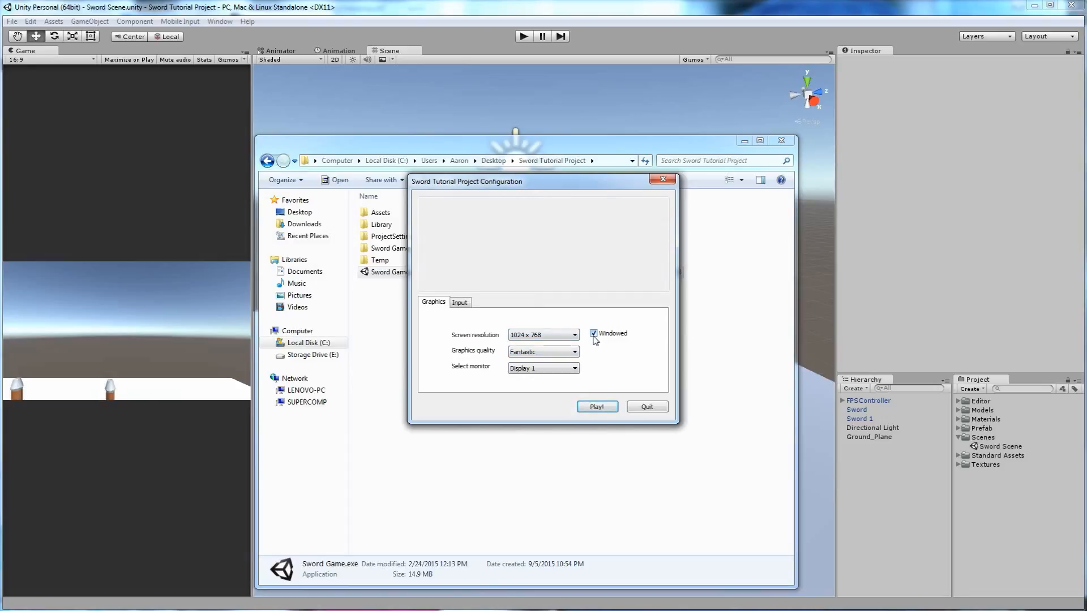
click(570, 335)
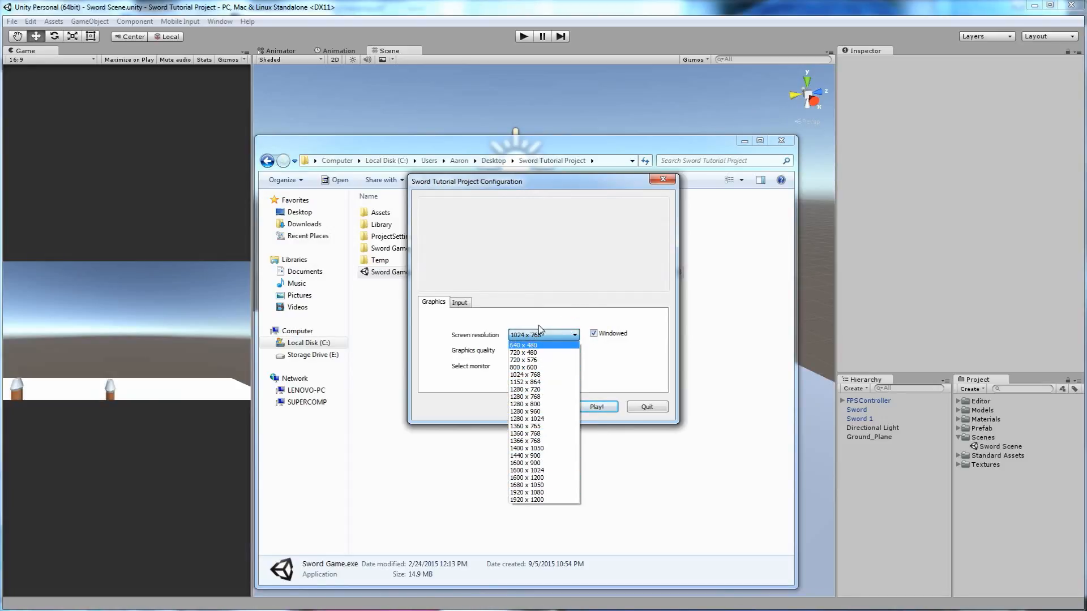
click(630, 356)
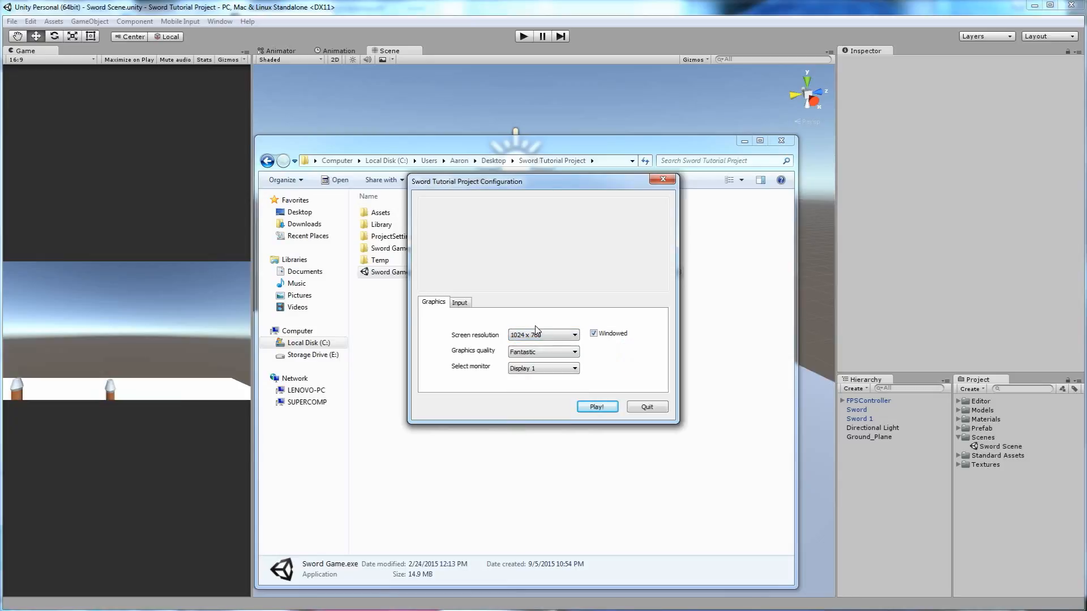
click(589, 407)
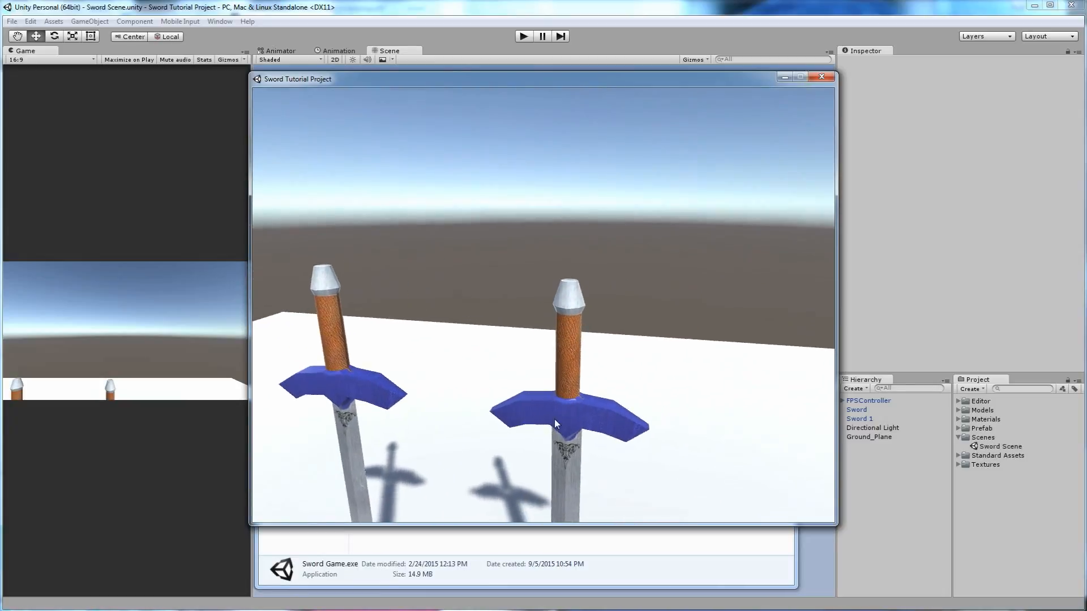
Walk forward, backward and sideways around the two swords in the running game to test the build
key(s)
key(w)
key(w)
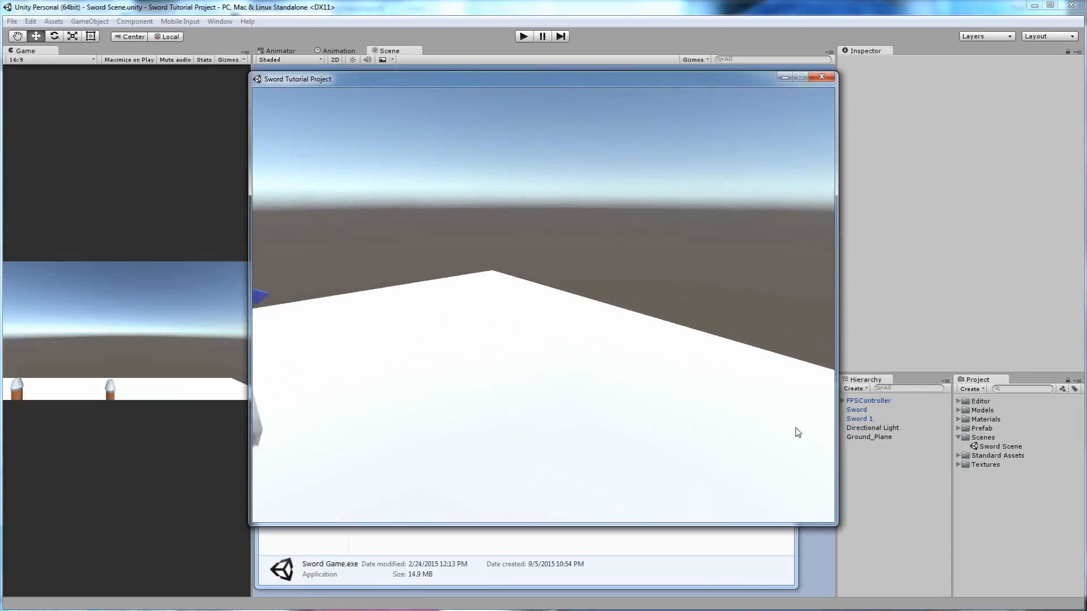
key(s)
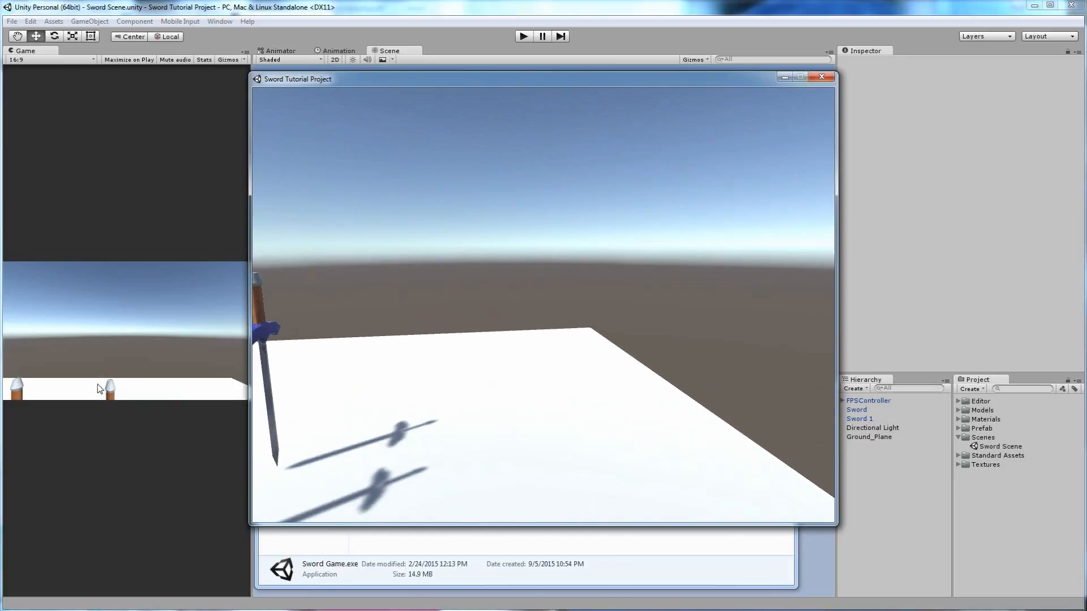
key(w)
key(a)
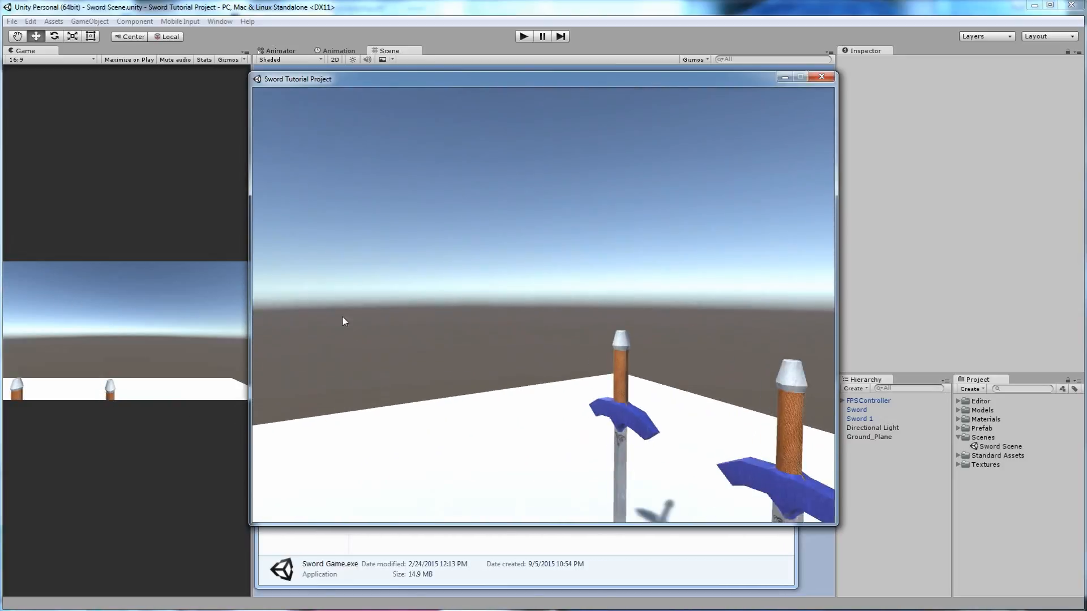
key(s)
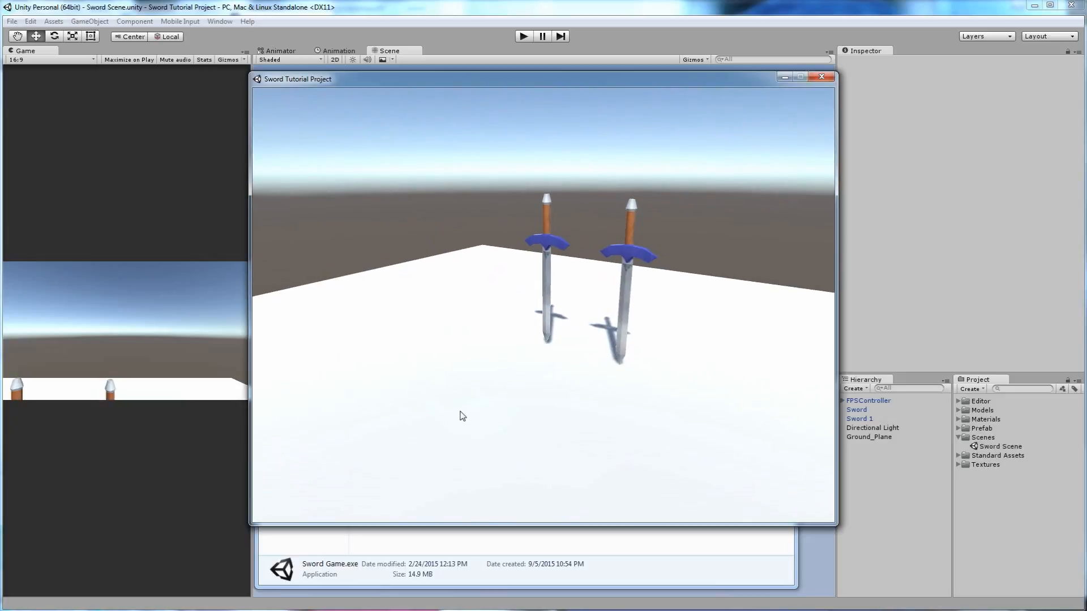
key(w)
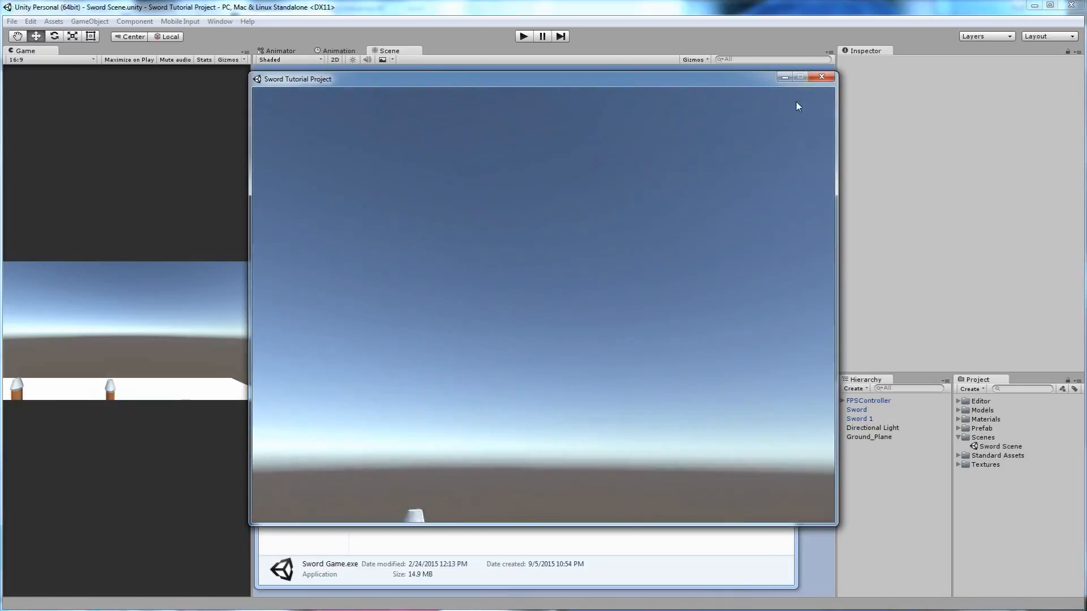
Close the running game, minimize the project folder window and close Build Settings in Unity
click(822, 79)
click(449, 357)
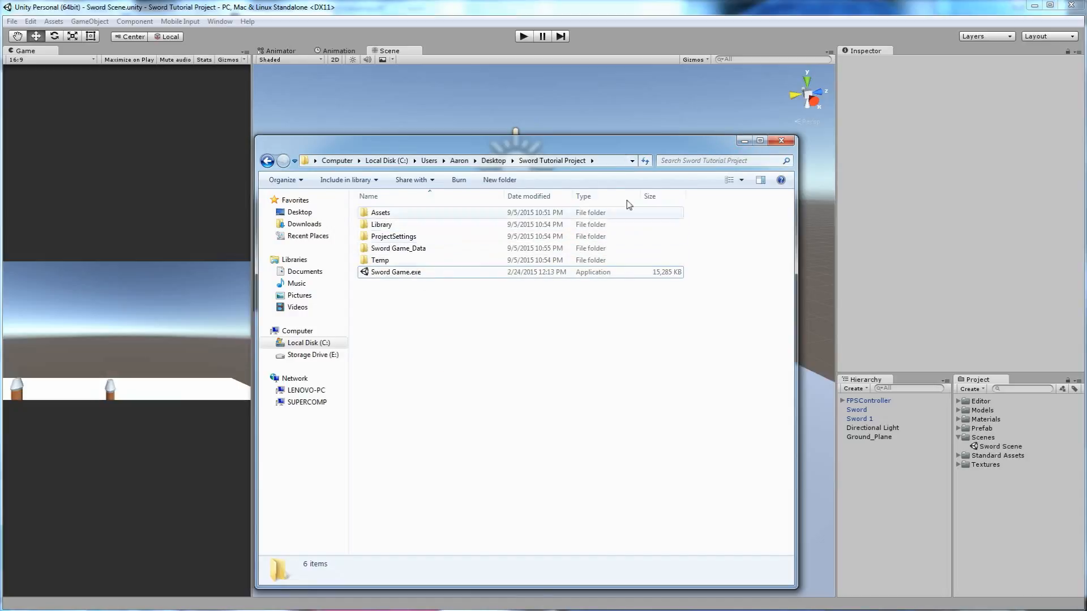
click(743, 142)
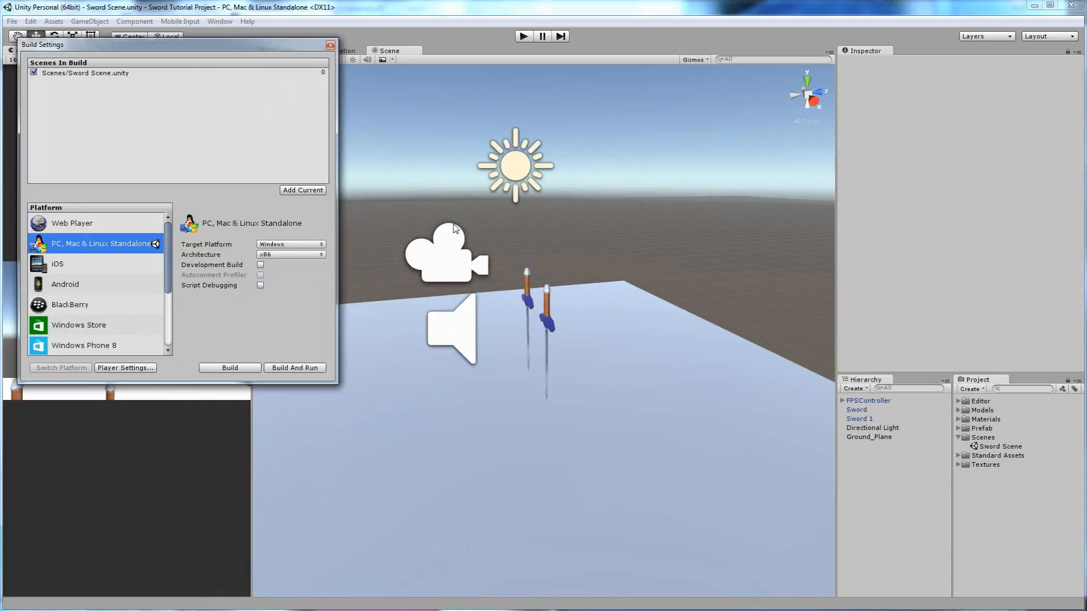
click(332, 46)
Try scaling the Sword object up uniformly to about 2.34, and stretch it along Y to about 6.48
alt+drag(506, 476, 586, 461)
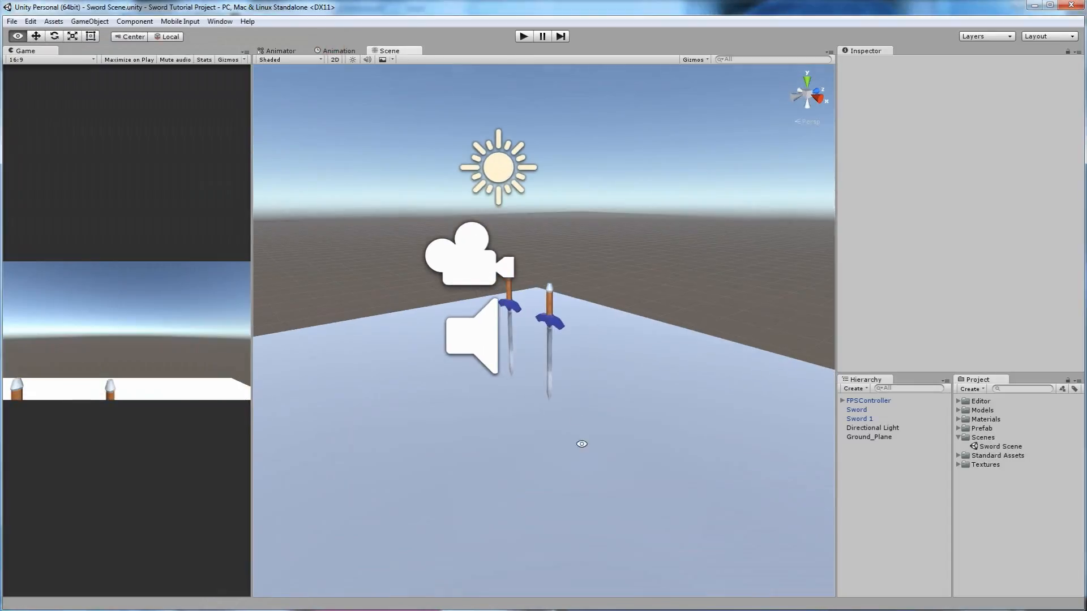
click(547, 312)
click(548, 314)
key(r)
drag(549, 343, 623, 332)
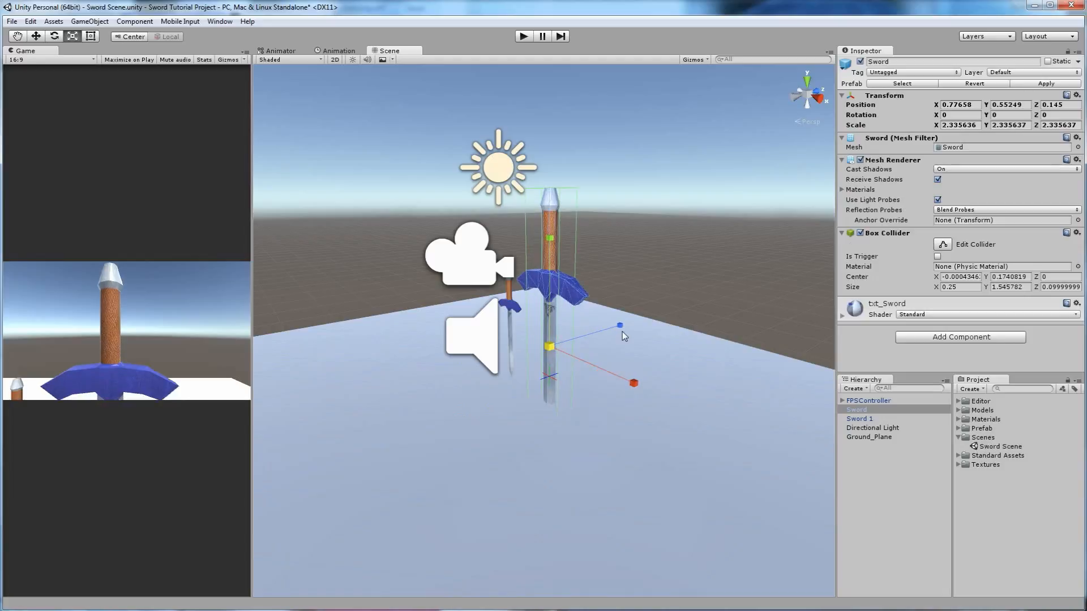
drag(551, 313, 537, 233)
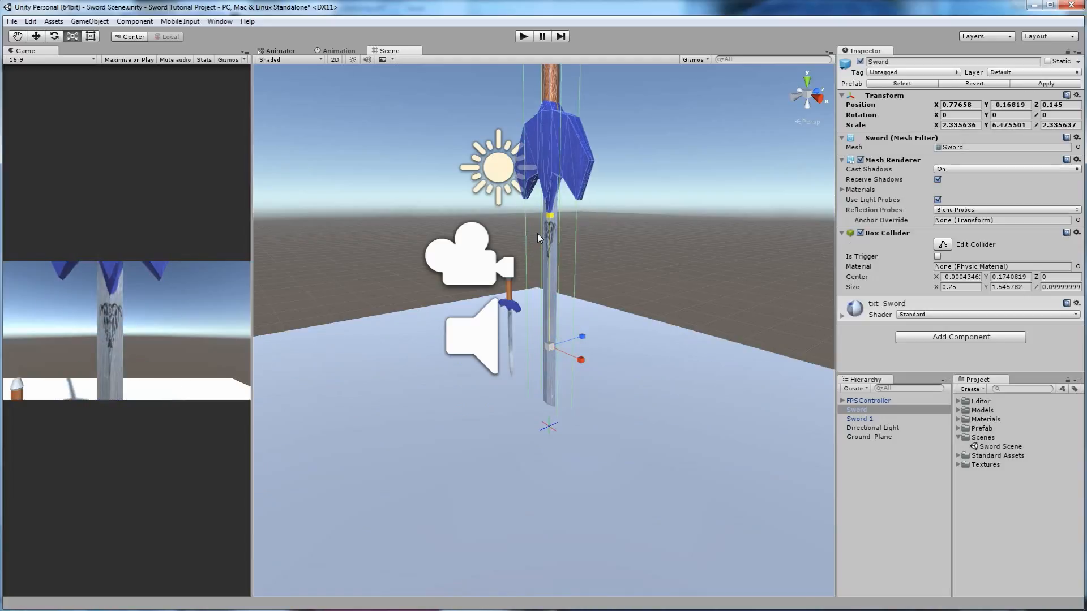
Undo both scale changes on the Sword object and activate the Move tool
key(ctrl+z)
key(ctrl+z)
key(e)
key(r)
key(w)
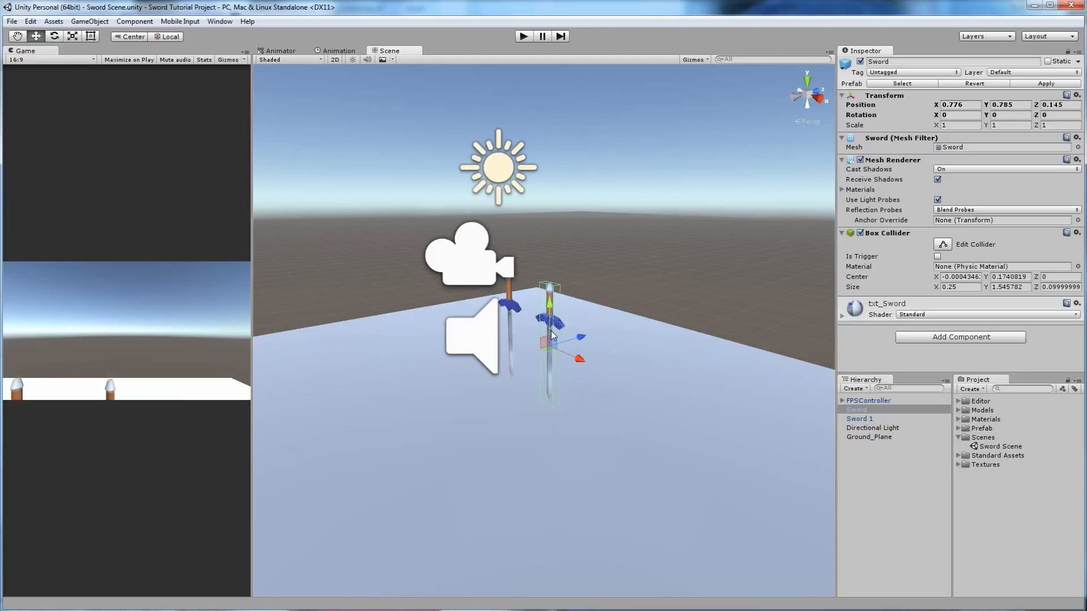
Scale Ground_Plane to 10 on the X, Y and Z axes to enlarge the floor under the swords
alt+drag(584, 419, 439, 444)
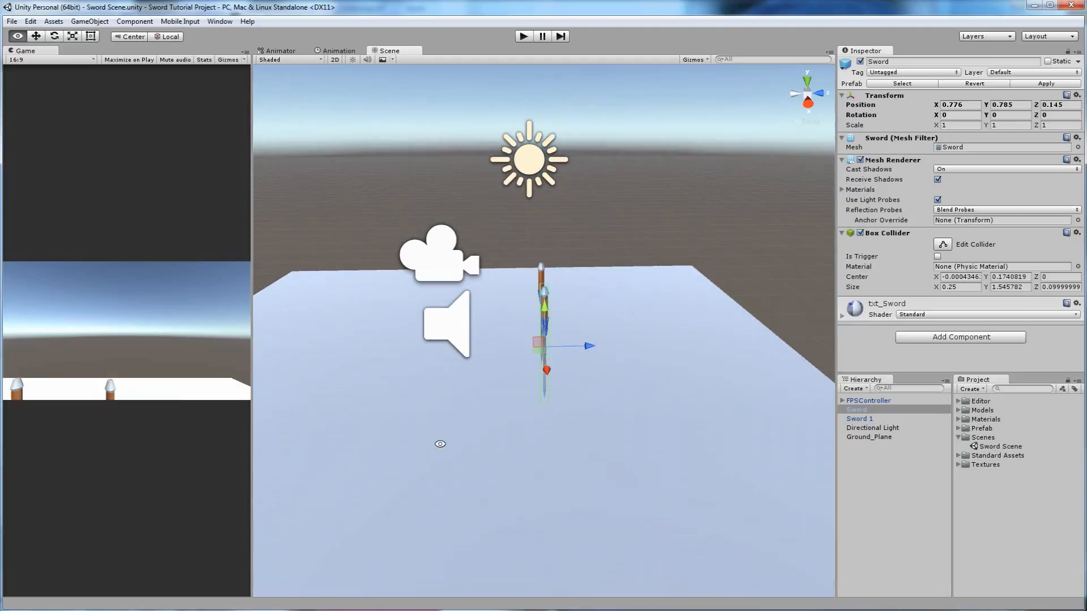
click(597, 447)
alt+drag(597, 447, 514, 422)
key(r)
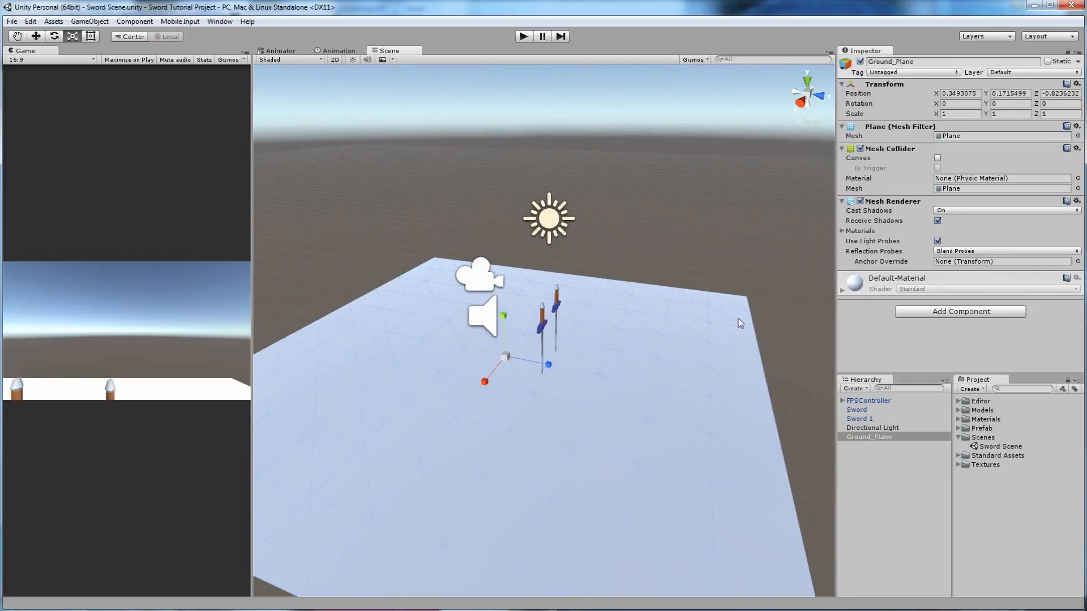
click(965, 113)
text(10)
key(Tab)
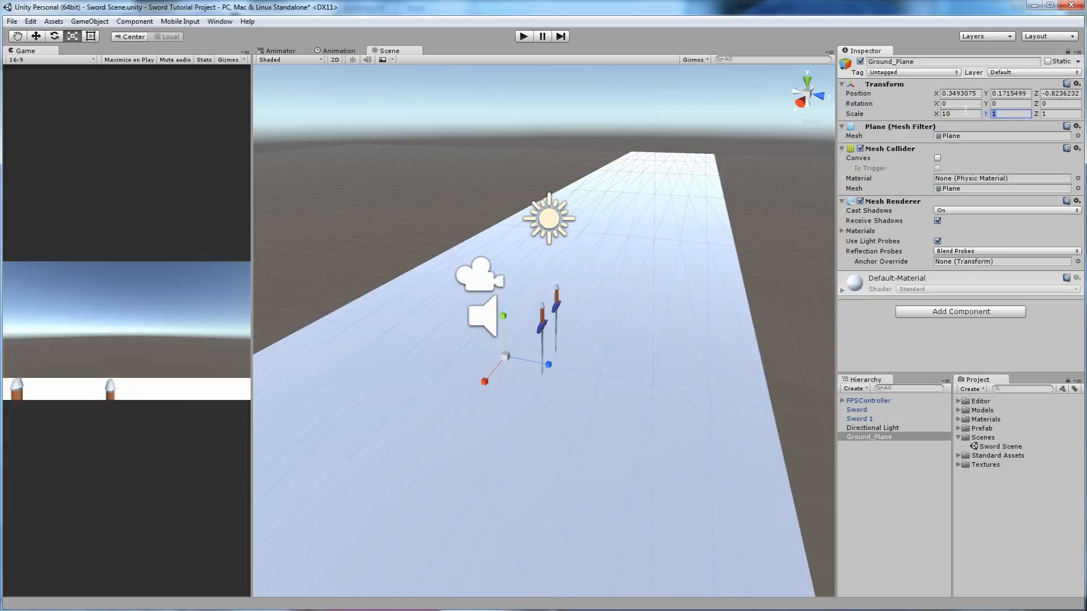
key(Tab)
text(10)
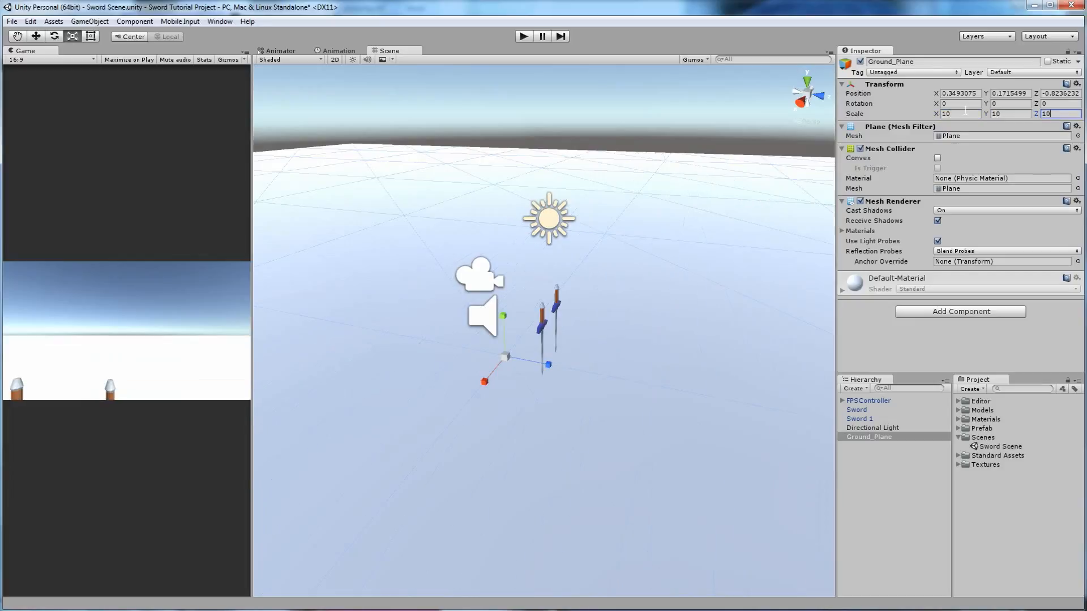
Look over the enlarged ground plane from other angles and save the scene
alt+drag(532, 430, 459, 442)
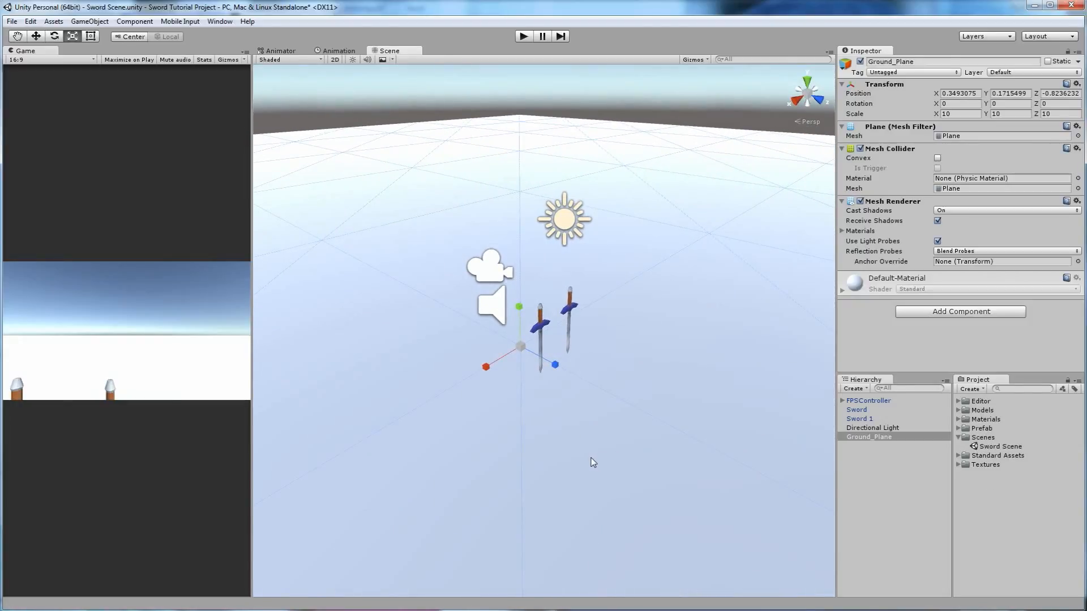
alt+drag(578, 410, 473, 395)
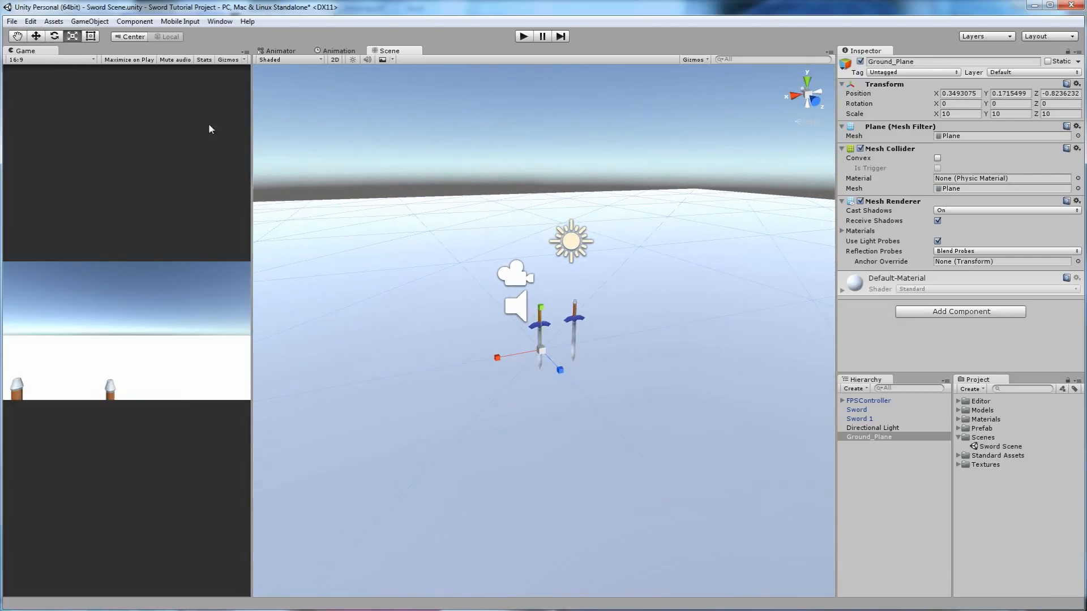
click(11, 22)
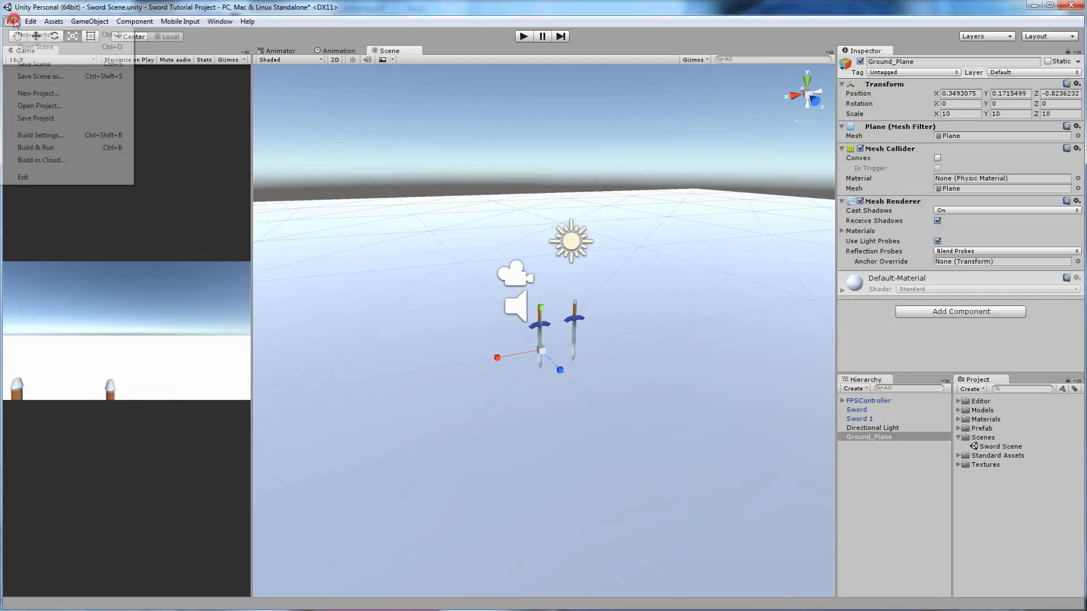
click(36, 64)
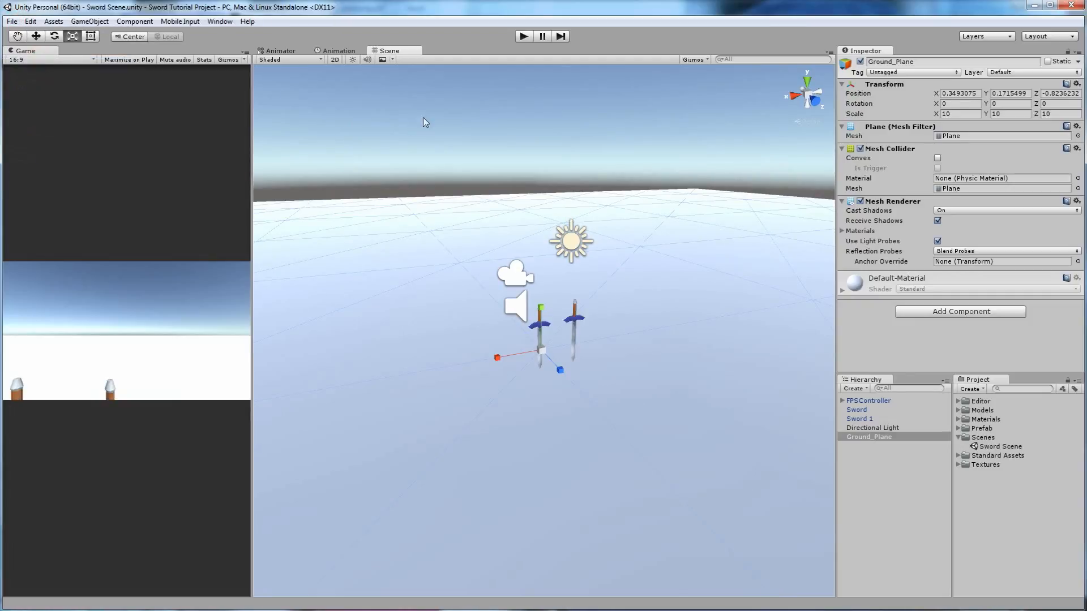